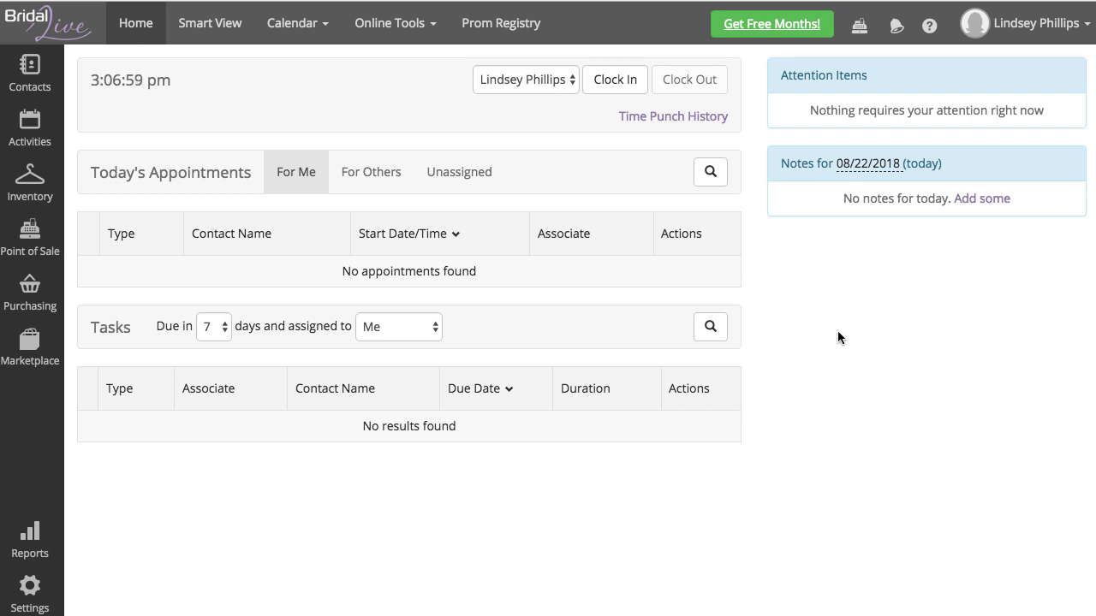
Step: Go to Settings > Company > Client Portal to view the enabled portal features
left_click(36, 602)
mouse_move(73, 334)
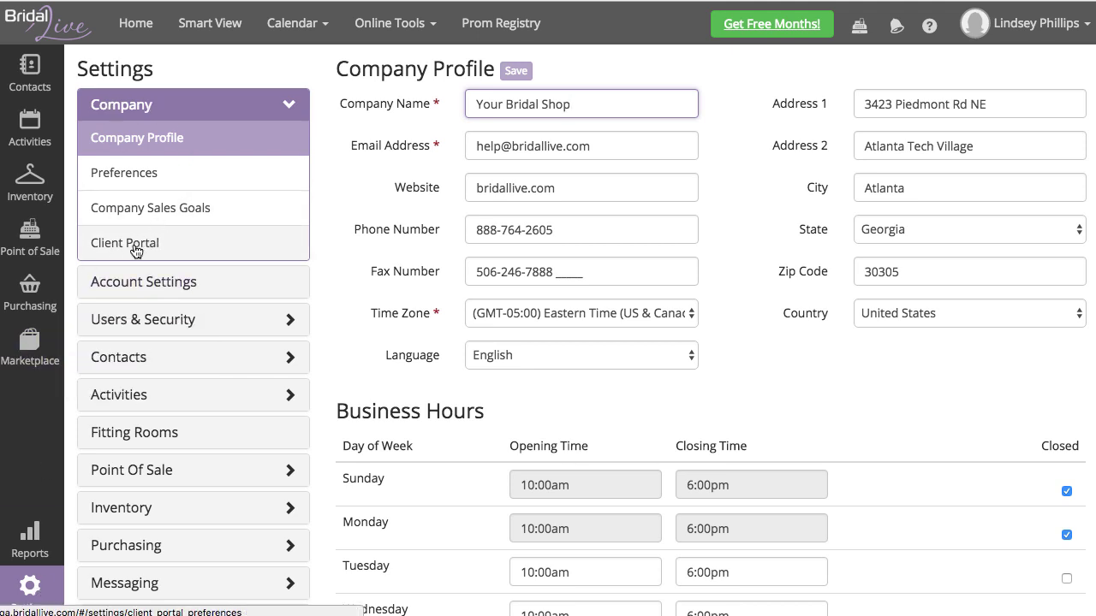
left_click(138, 248)
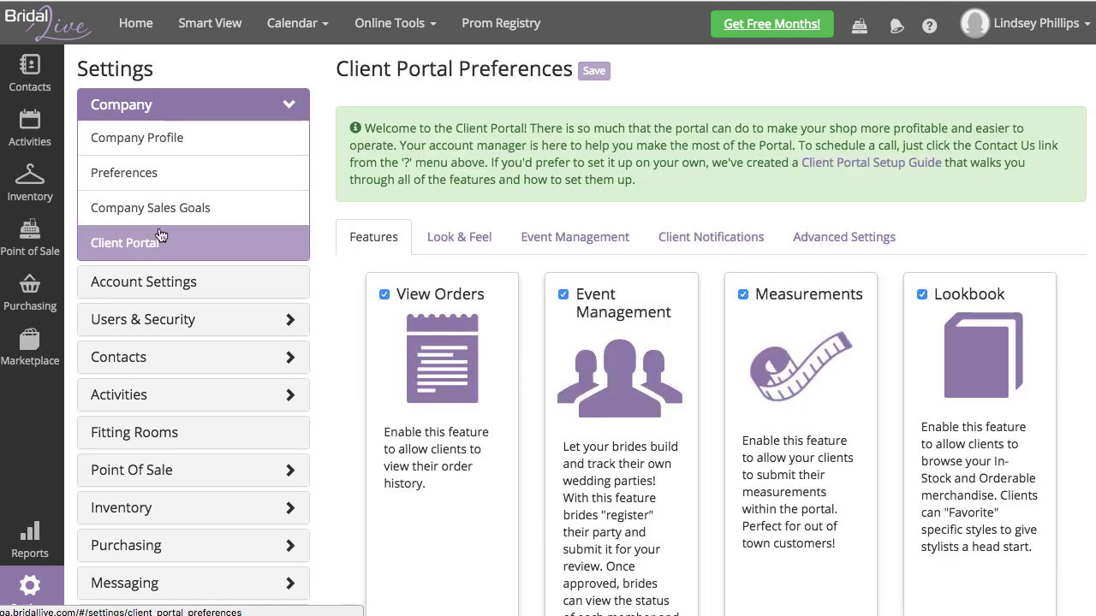
scroll(323, 169, "down", 1)
scroll(322, 169, "up", 1)
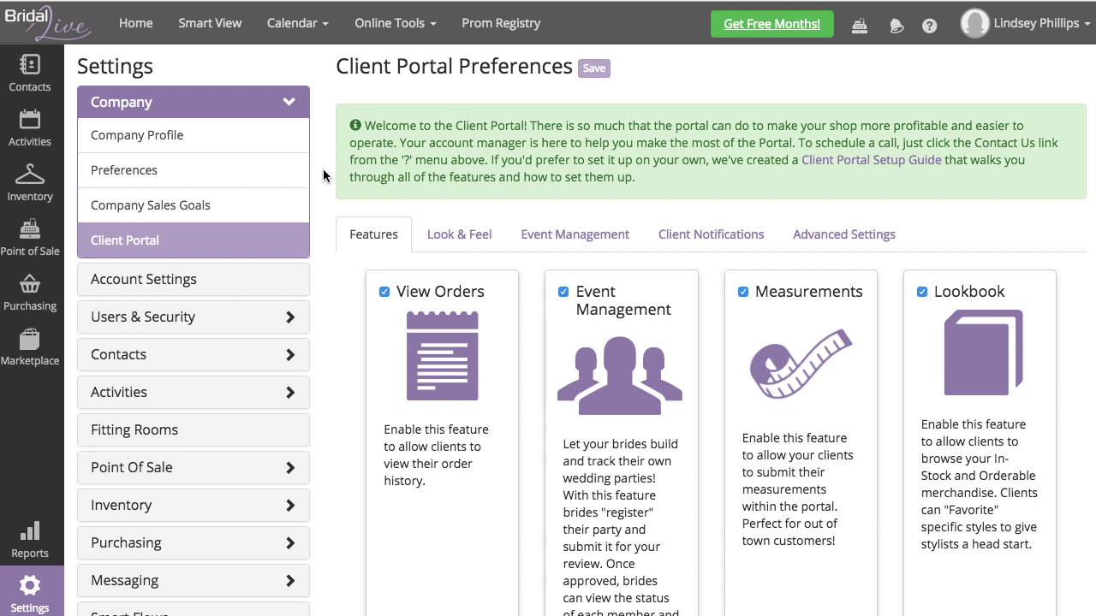
left_click(931, 29)
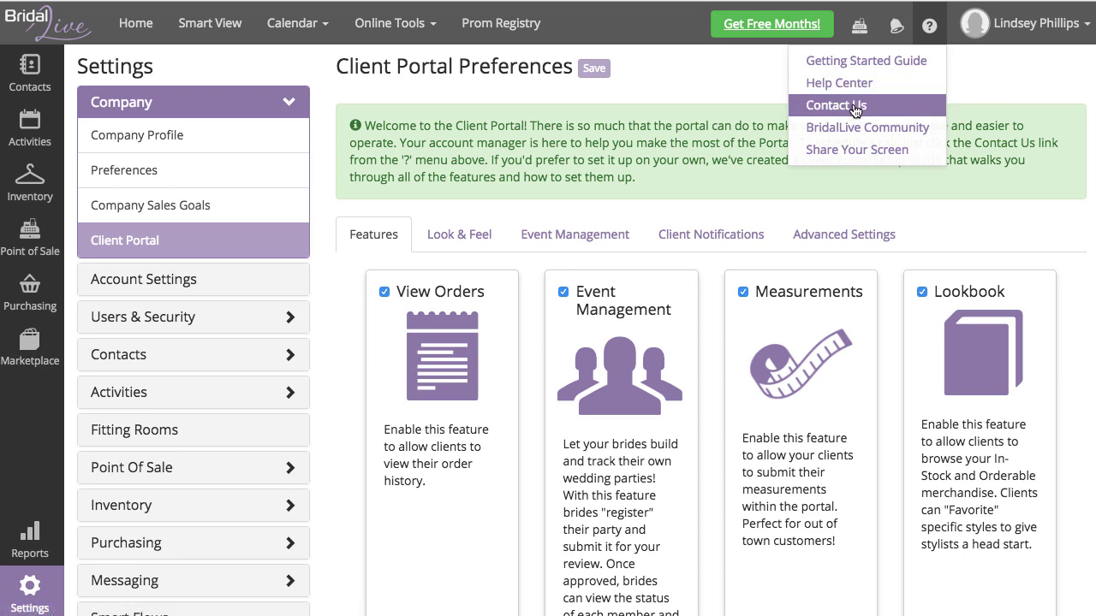
left_click(856, 106)
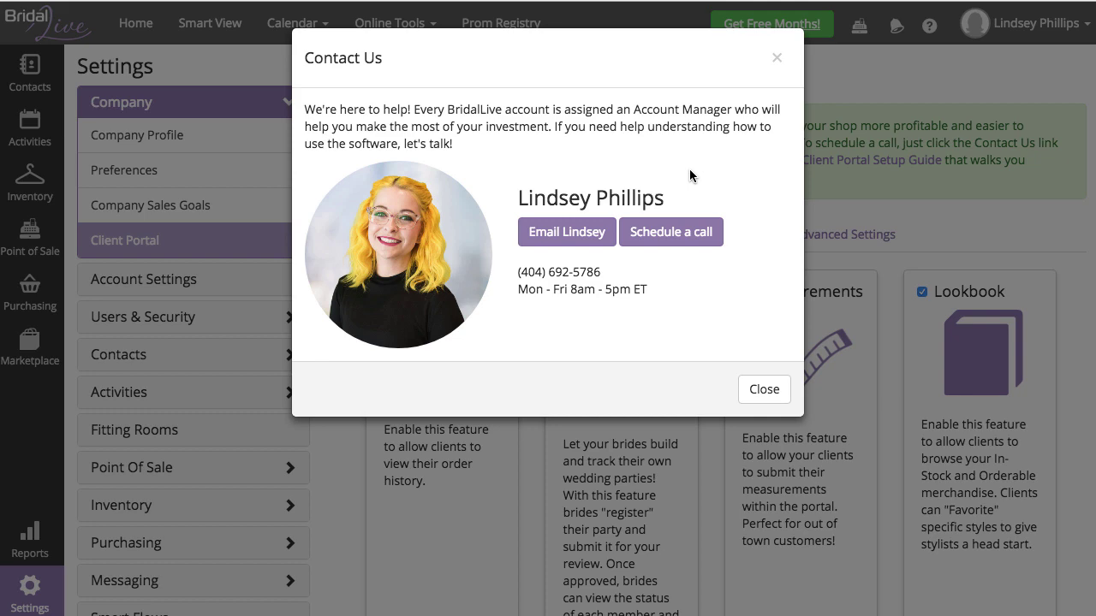
left_click(843, 163)
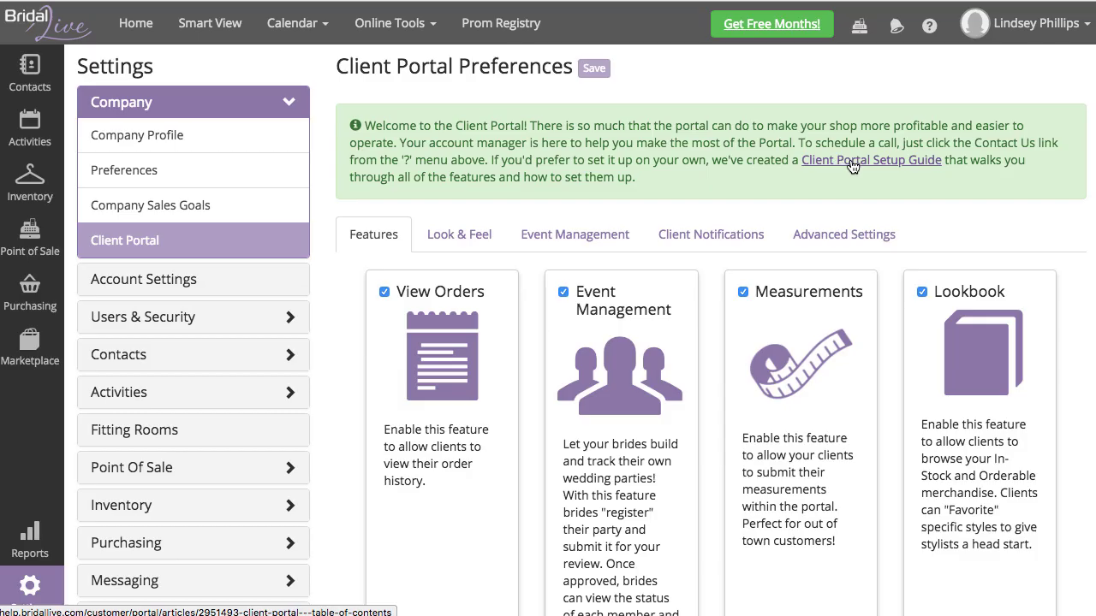
left_click(851, 161)
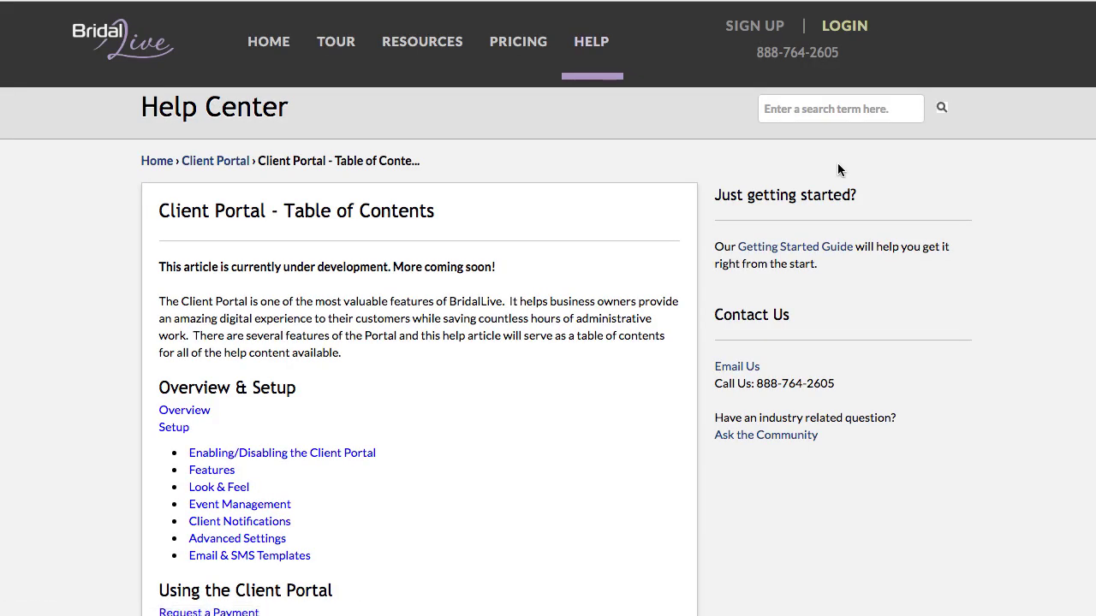
scroll(838, 166, "down", 3)
scroll(836, 177, "up", 2)
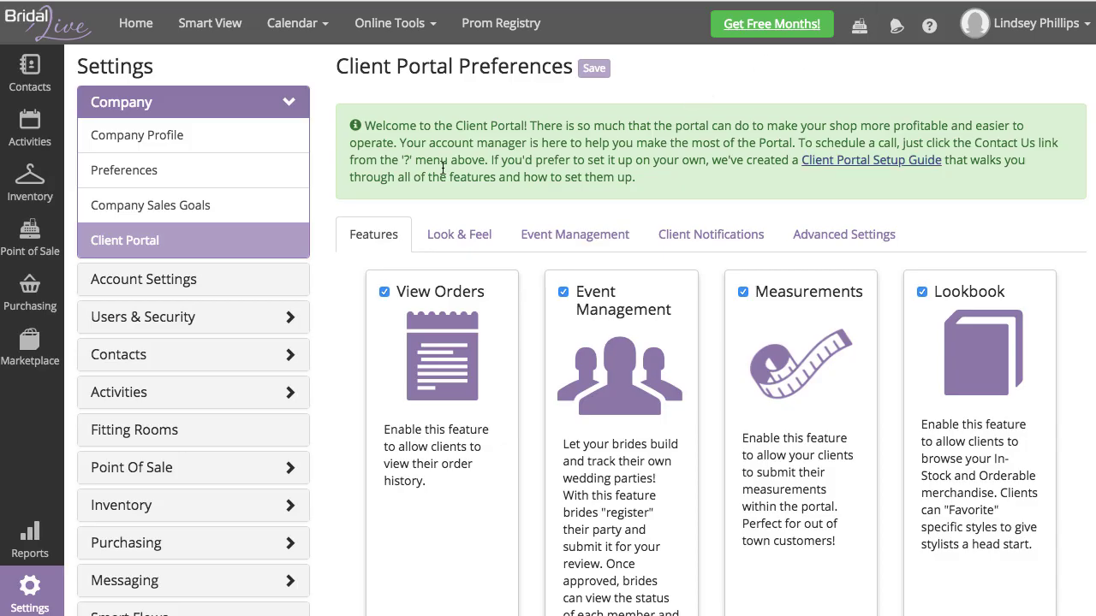
scroll(331, 242, "down", 3)
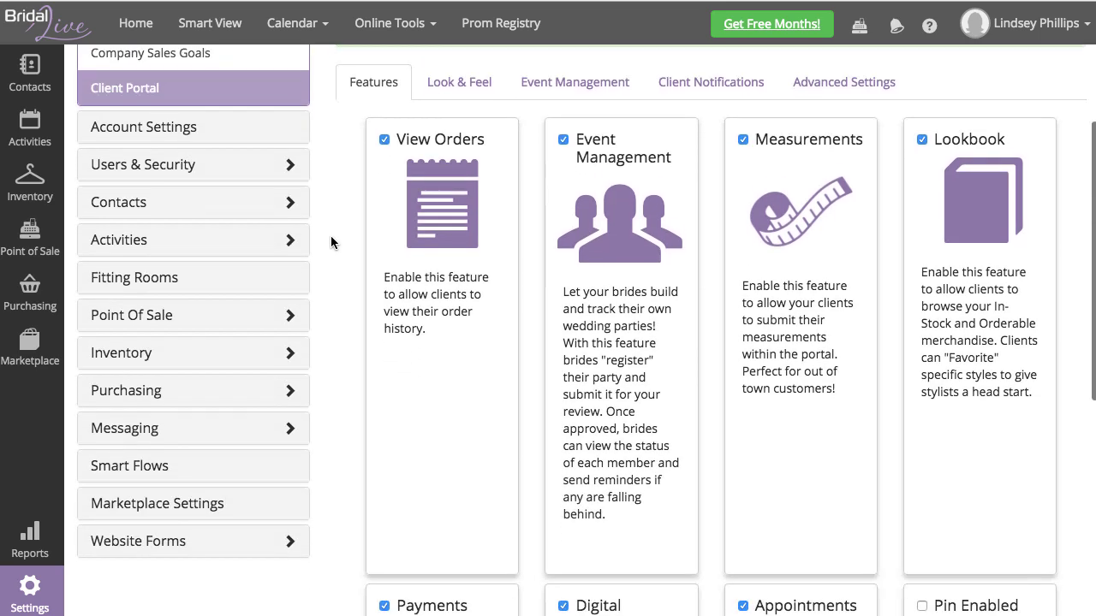
scroll(329, 240, "up", 1)
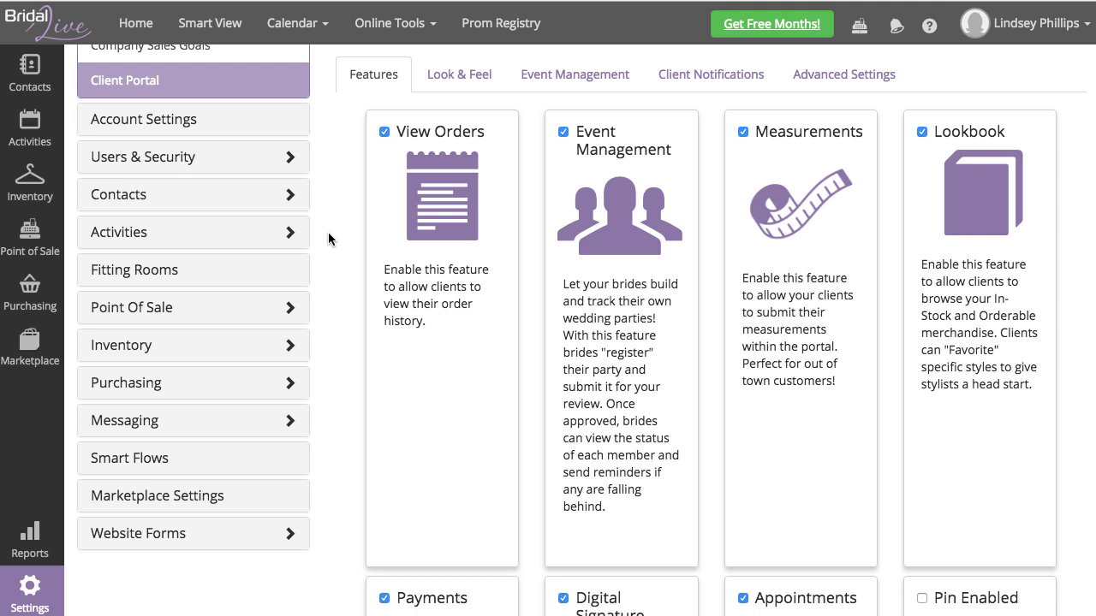
left_click(385, 133)
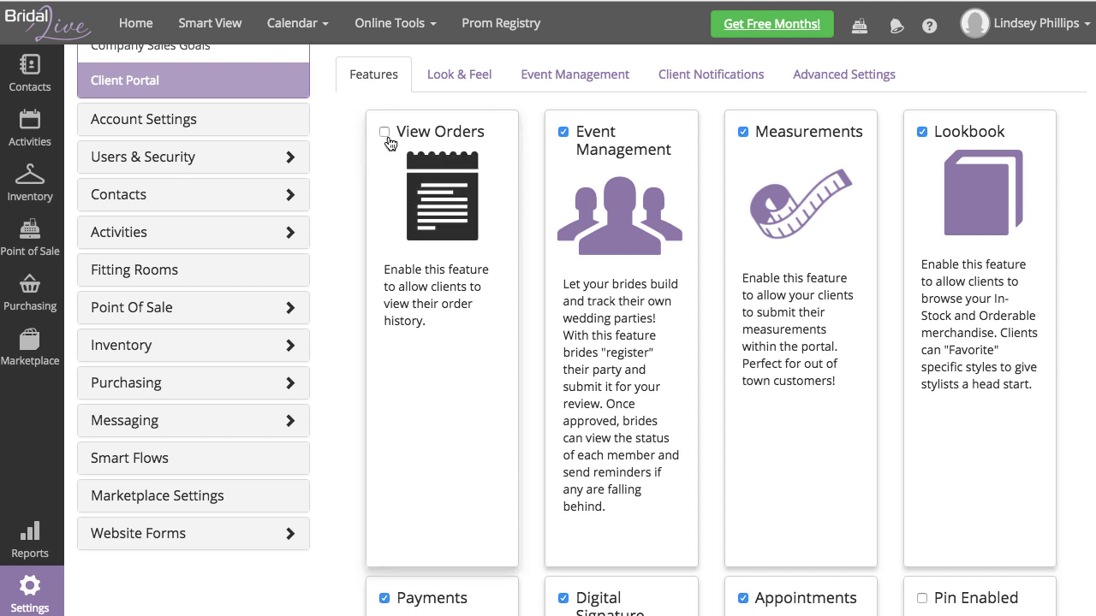
left_click(384, 133)
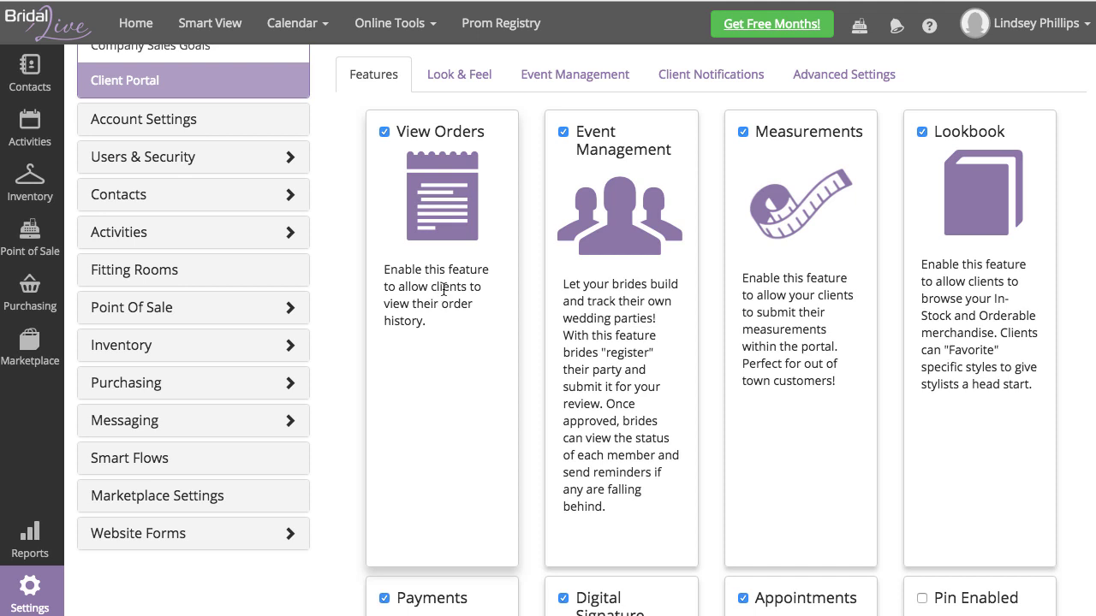
scroll(442, 289, "down", 1)
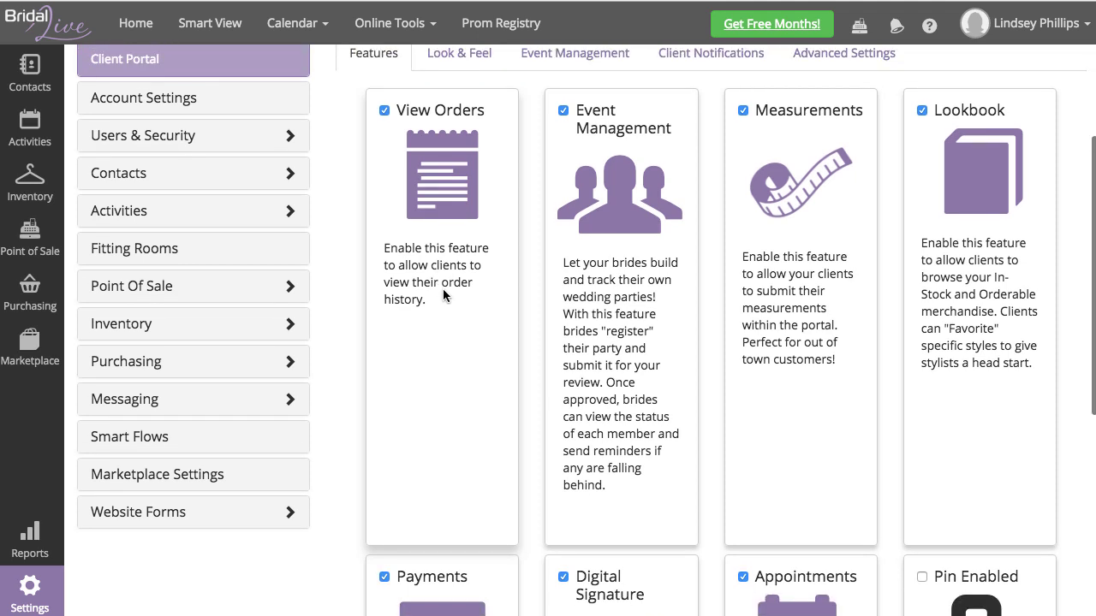
scroll(443, 291, "down", 1)
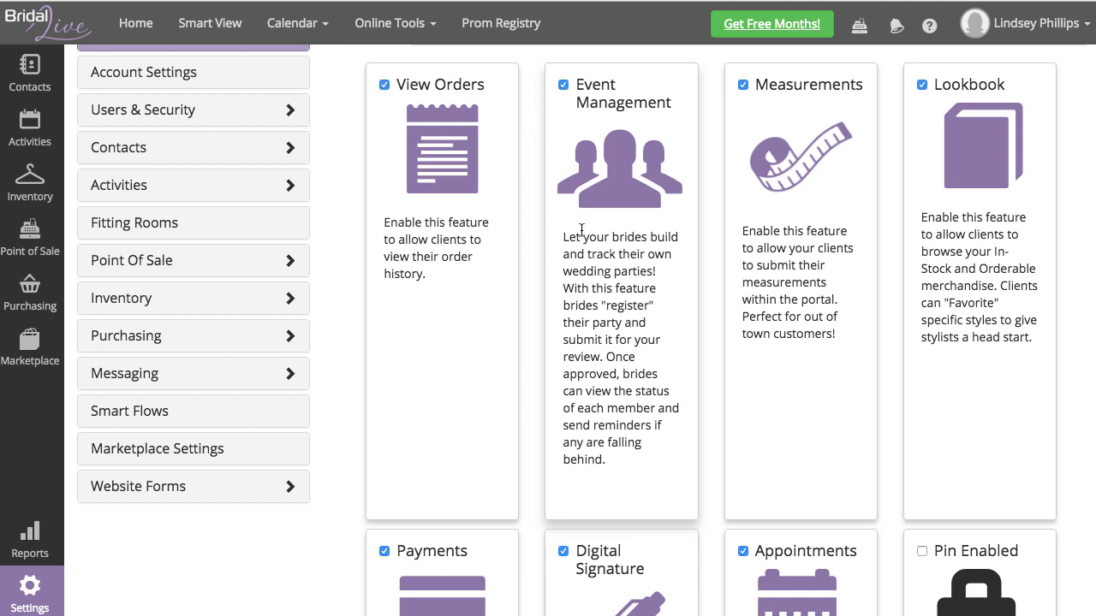
left_click(564, 85)
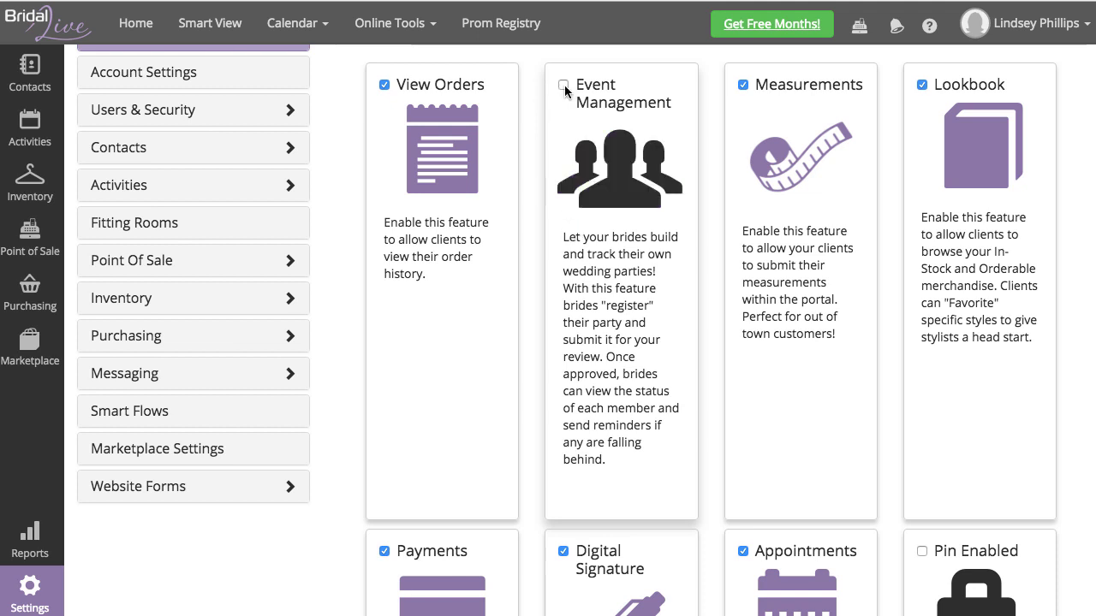
left_click(564, 85)
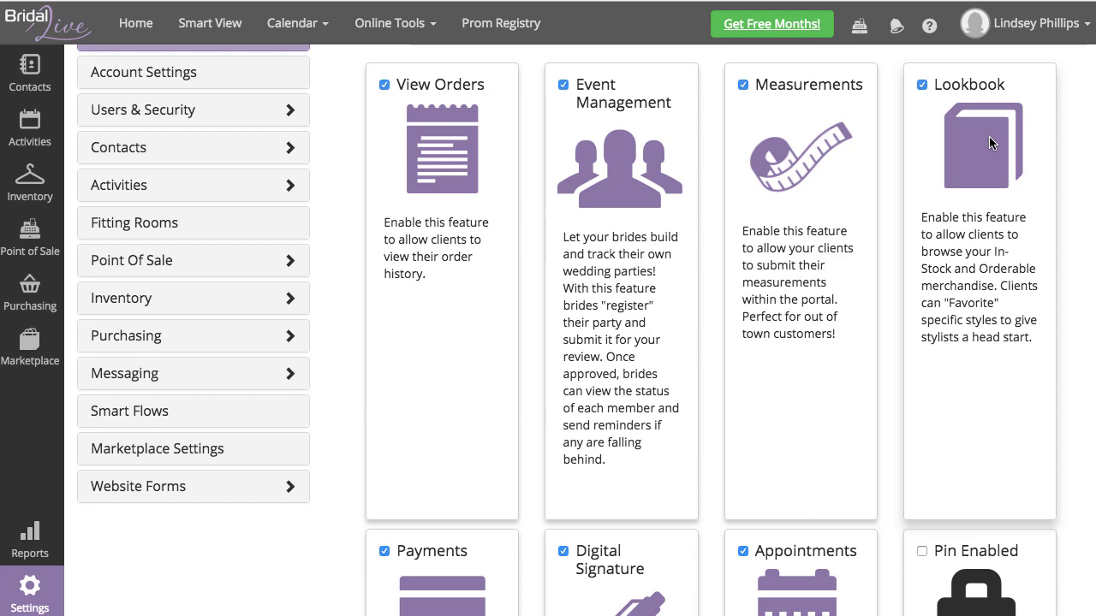
scroll(984, 167, "down", 5)
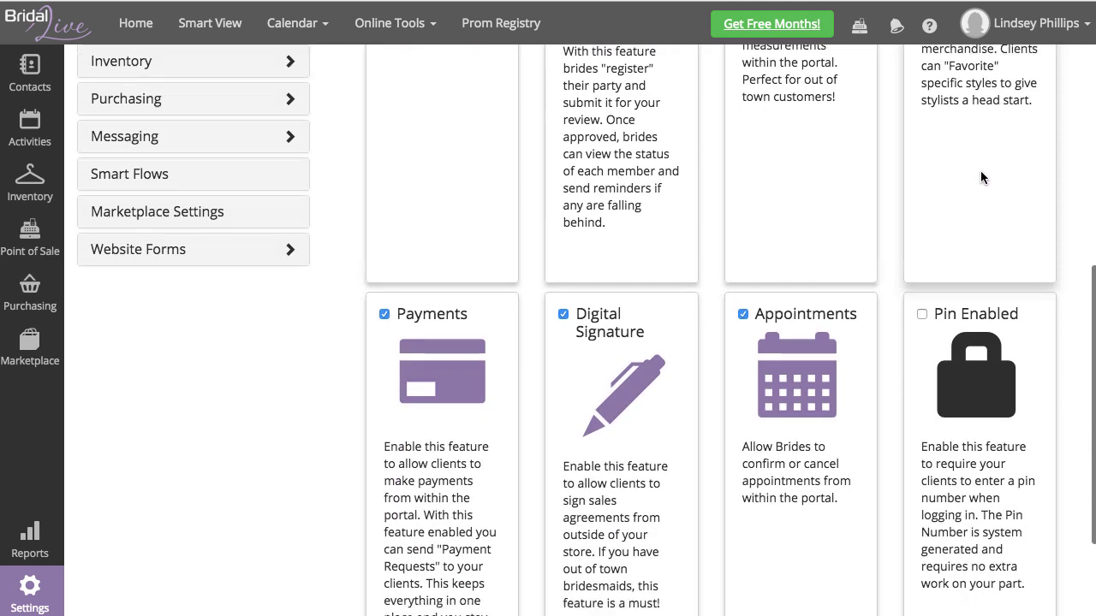
scroll(982, 177, "down", 3)
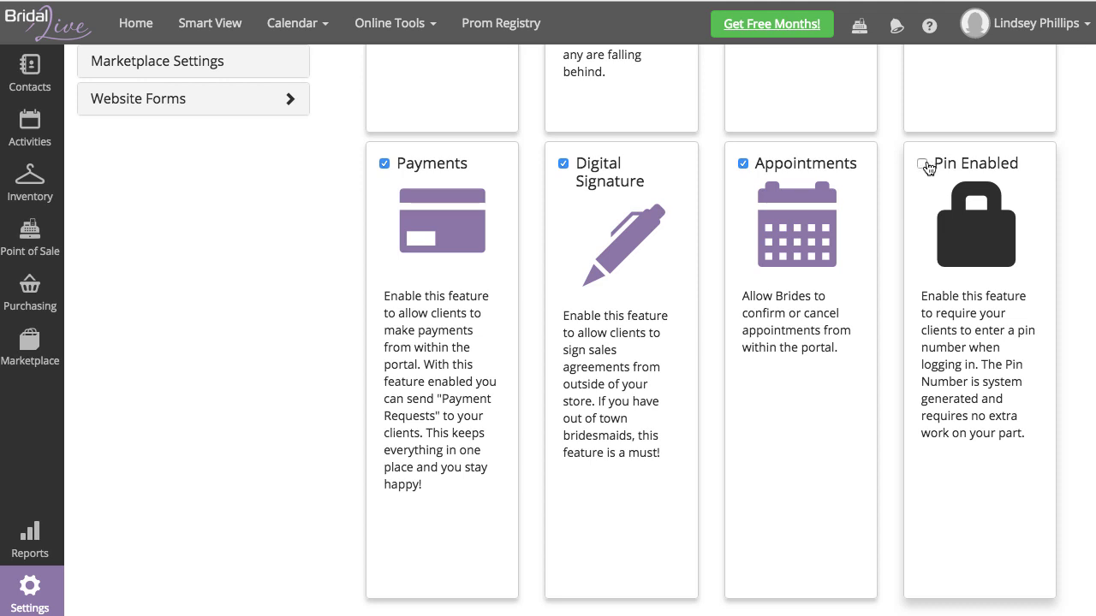
scroll(899, 187, "up", 5)
scroll(895, 187, "up", 2)
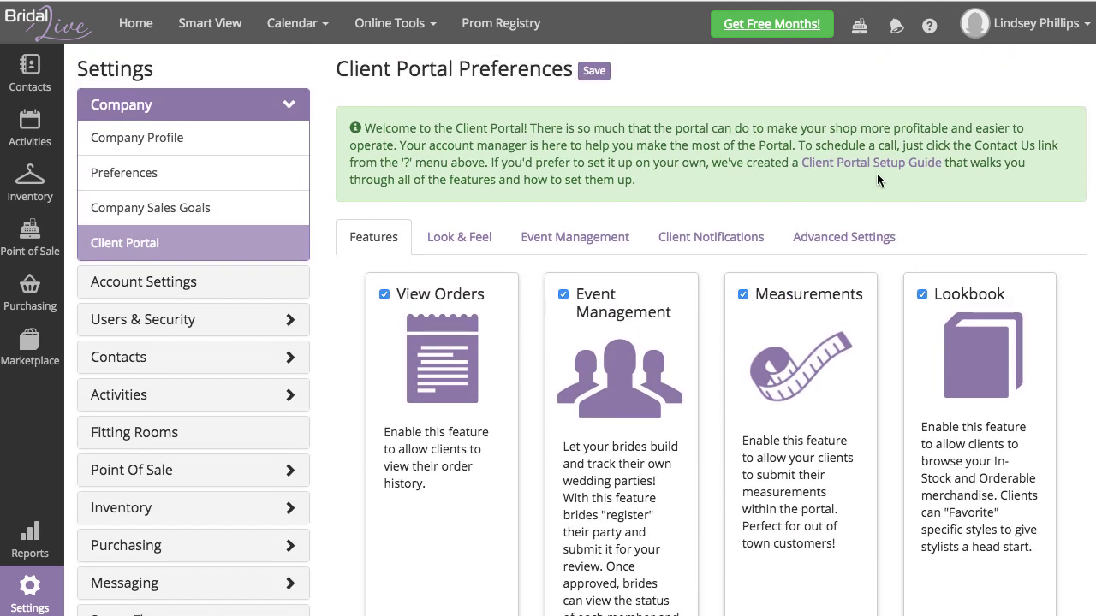
Step: Show the Look & Feel settings, keeping BridalLive Default as the font package
left_click(463, 242)
scroll(465, 245, "down", 2)
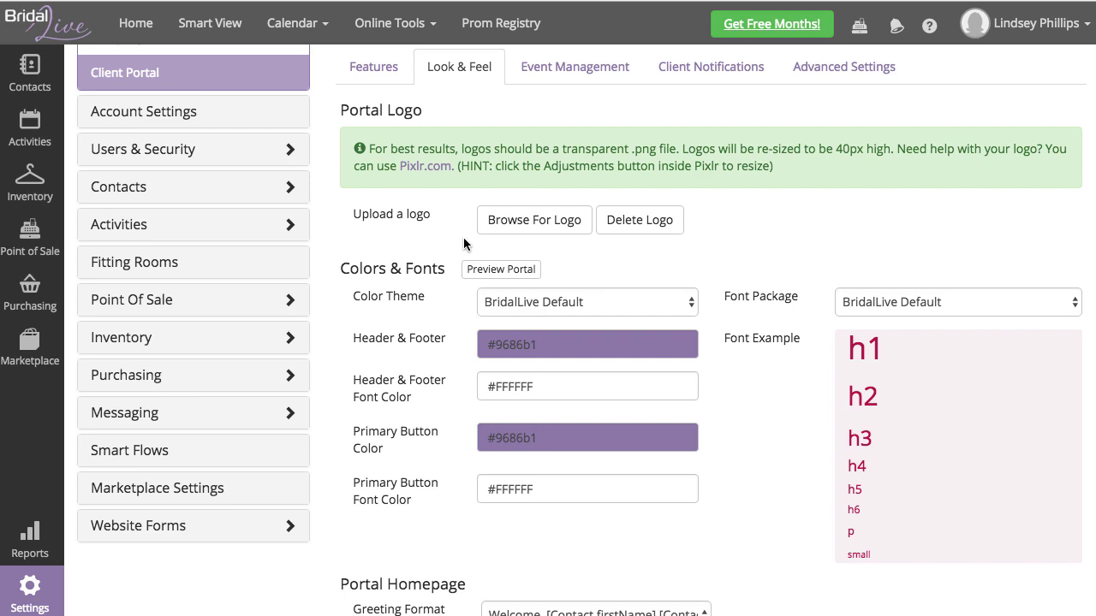
scroll(464, 239, "down", 4)
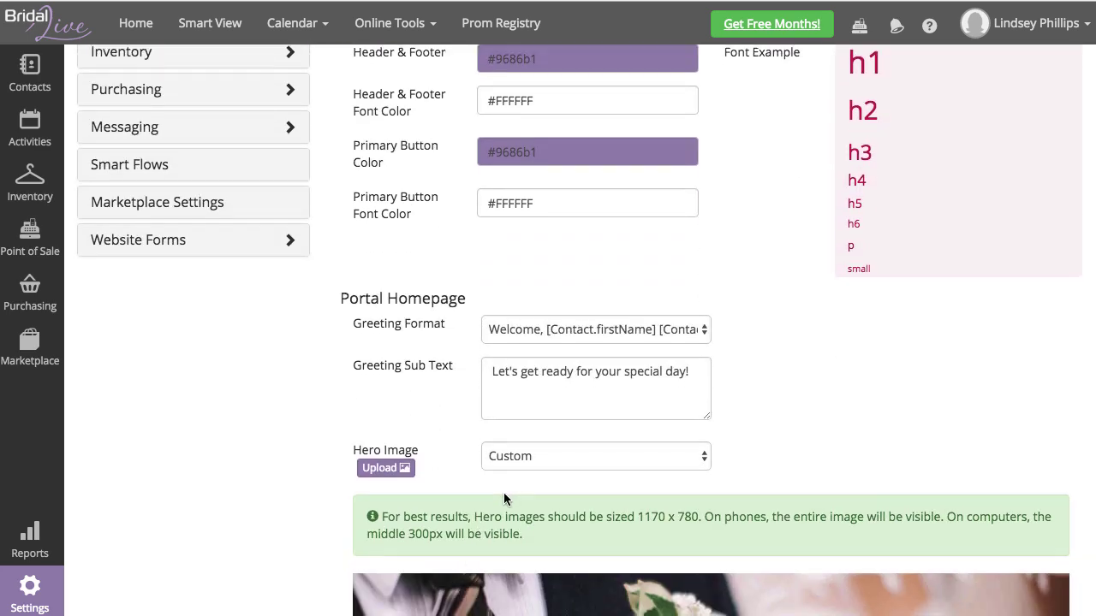
scroll(504, 494, "down", 3)
scroll(504, 494, "up", 5)
left_click(894, 142)
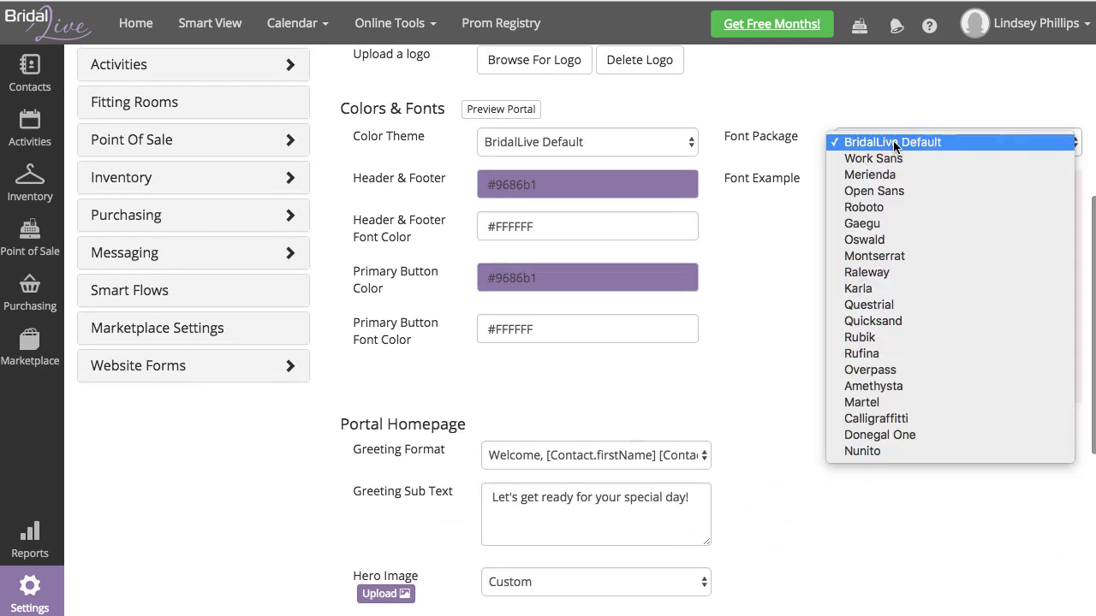
left_click(759, 324)
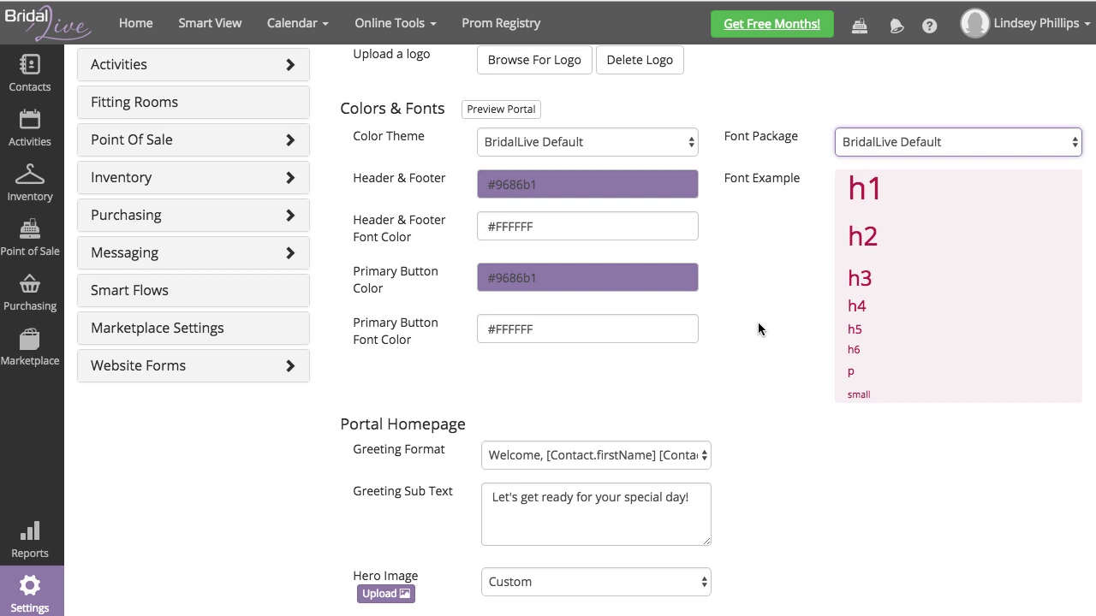
scroll(746, 322, "up", 2)
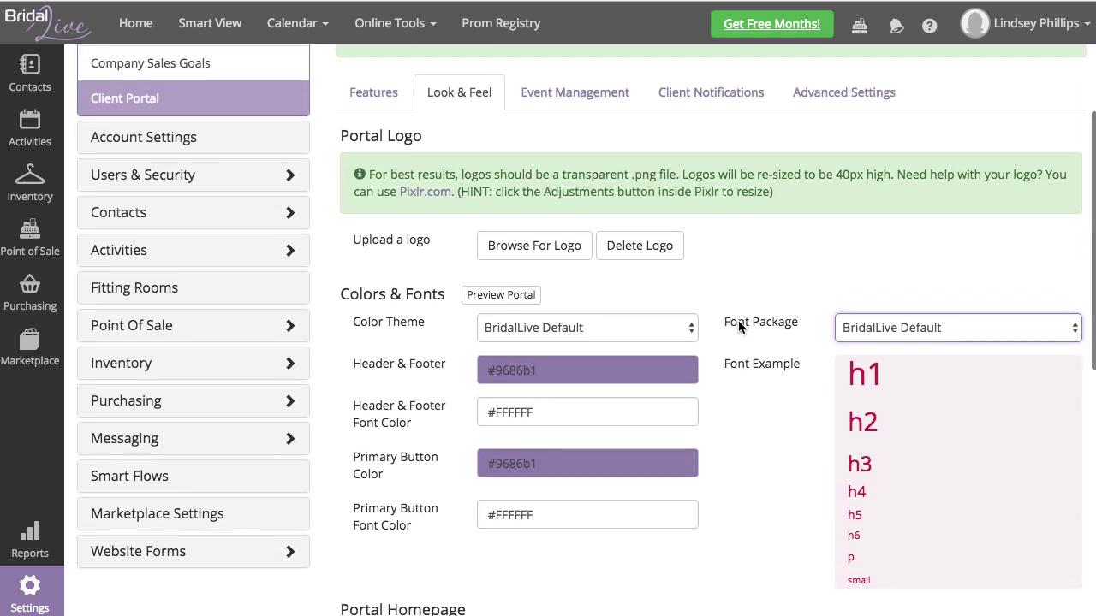
Step: Upload YourBridalShopLogo.png from the Desktop as the portal logo
left_click(526, 253)
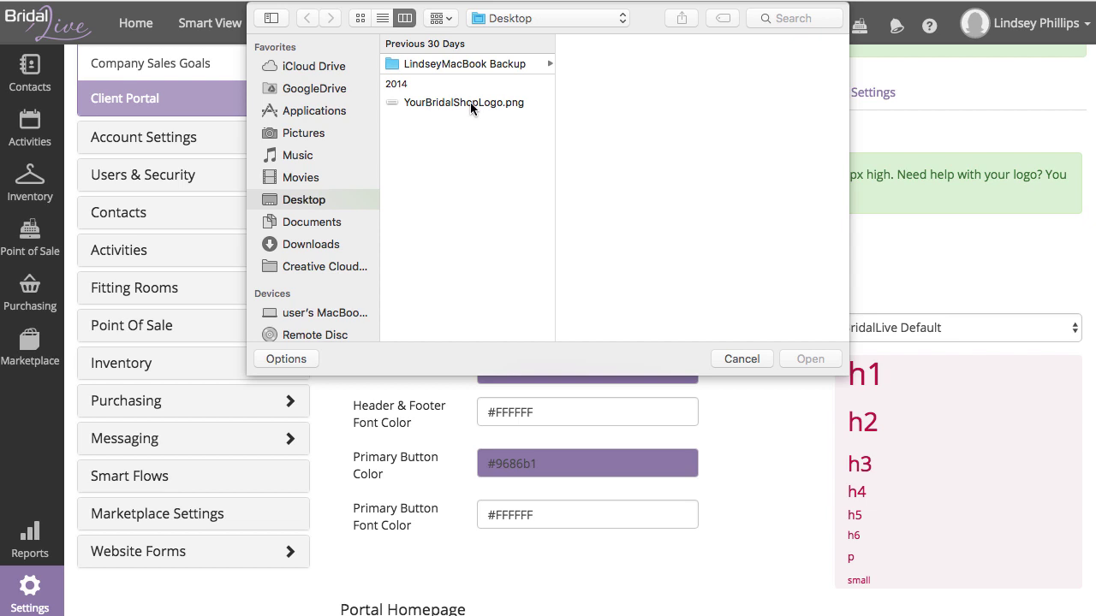
double_click(468, 102)
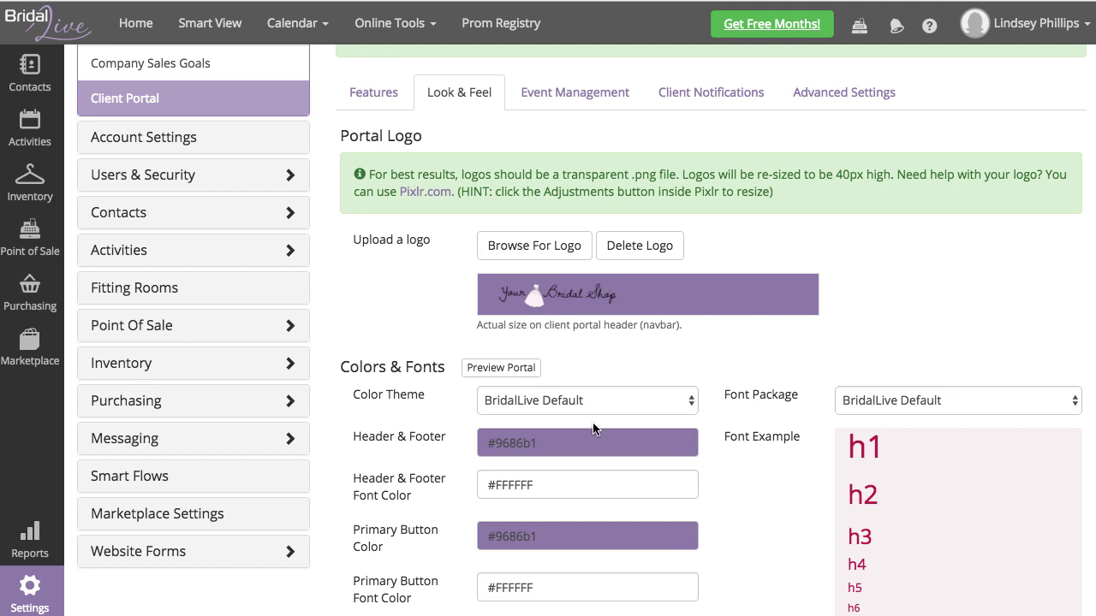
Step: Set the portal colour theme to Blush after trying a Custom header colour
left_click(553, 400)
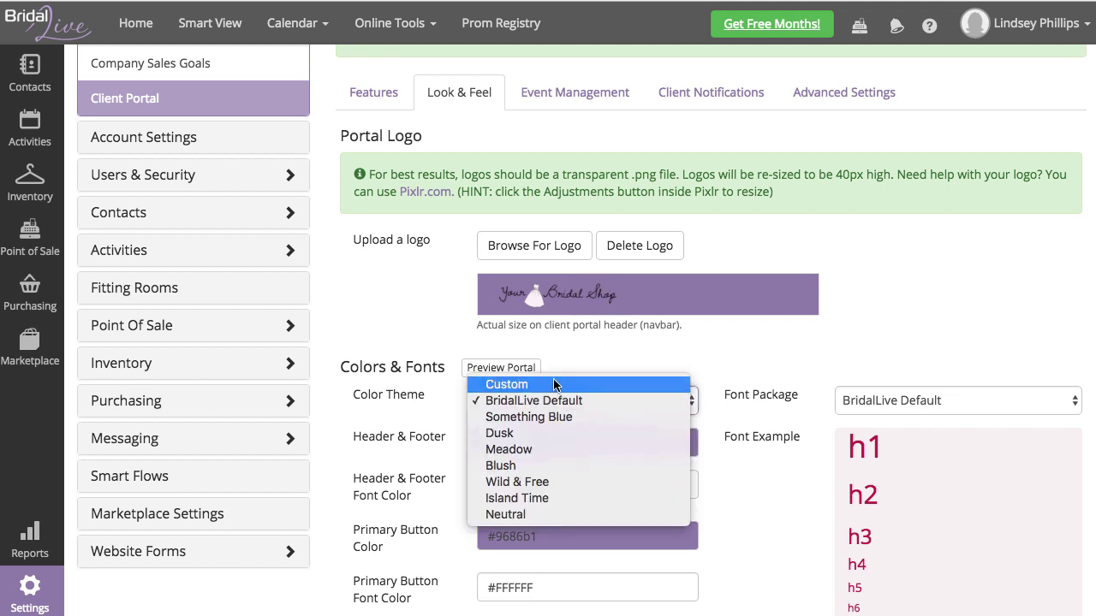
left_click(548, 382)
left_click_drag(546, 447, 498, 446)
type("00000")
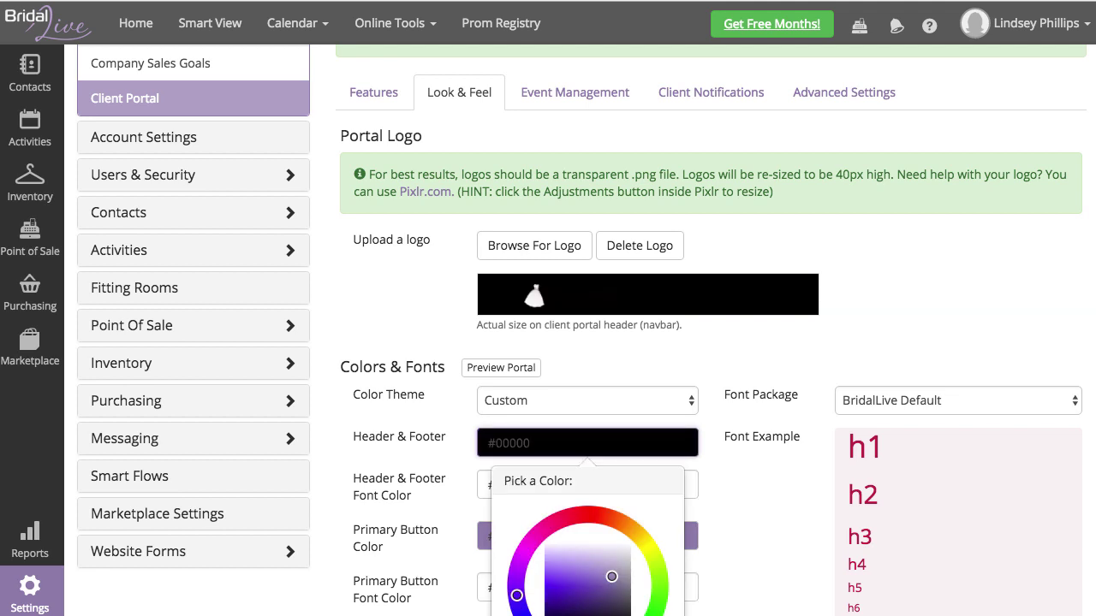
left_click(554, 403)
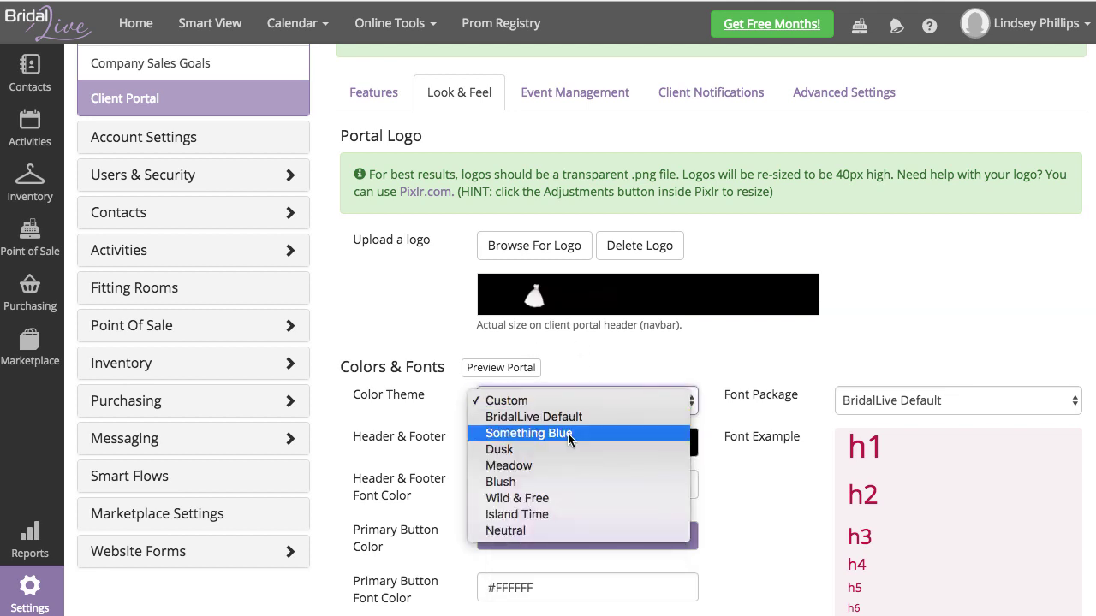
left_click(556, 483)
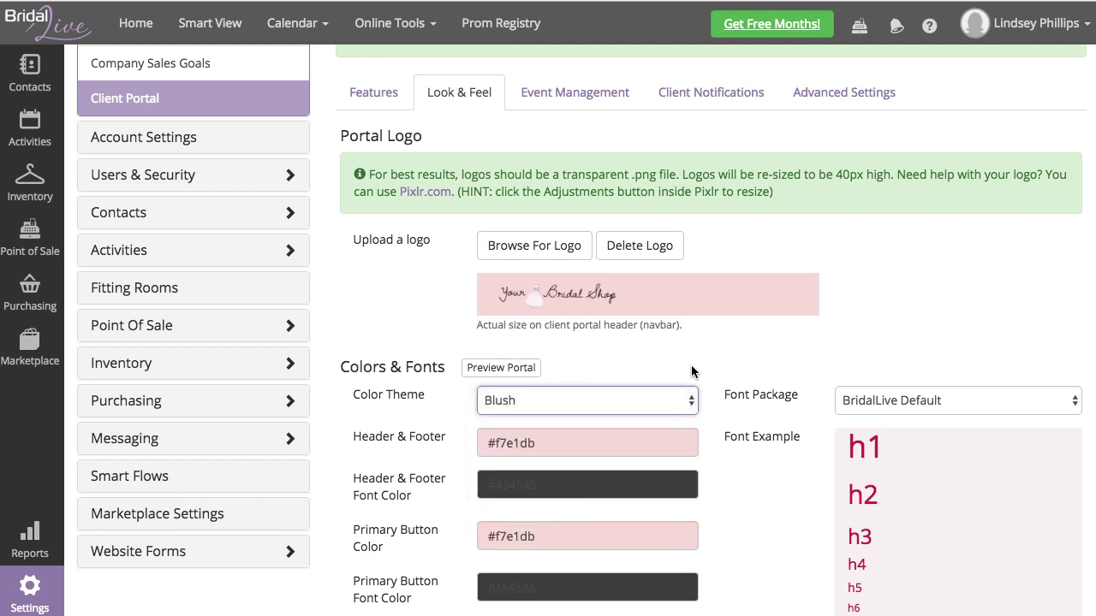
Step: Try Open Sans, Roboto and Rubik, settle on Calligraffitti, and save the preferences
left_click(886, 401)
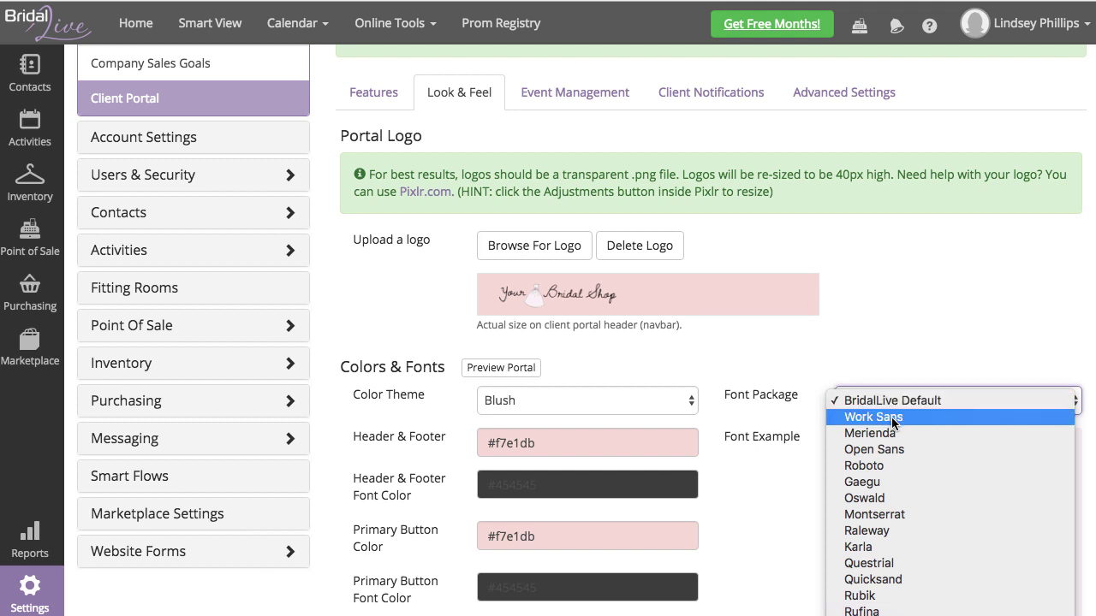
left_click(869, 450)
left_click(869, 406)
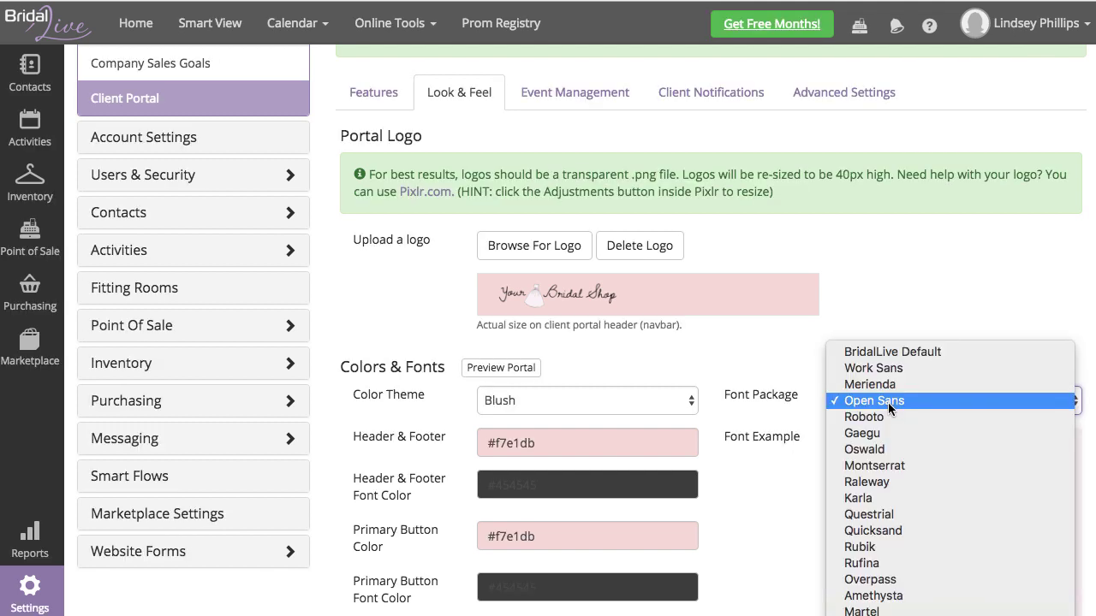
left_click(864, 419)
left_click(877, 404)
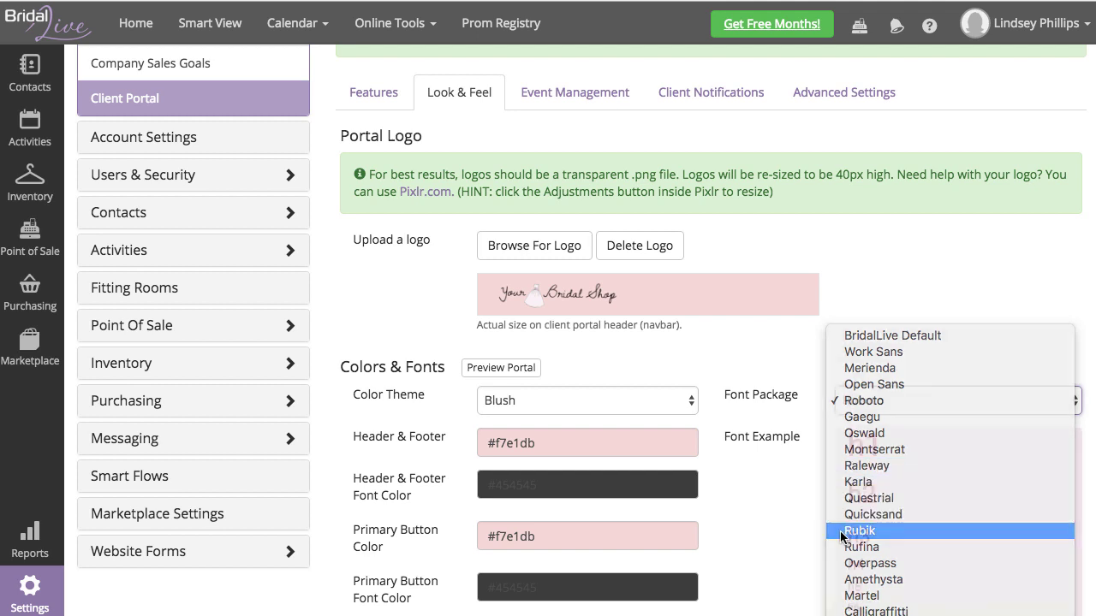
left_click(892, 531)
left_click(897, 400)
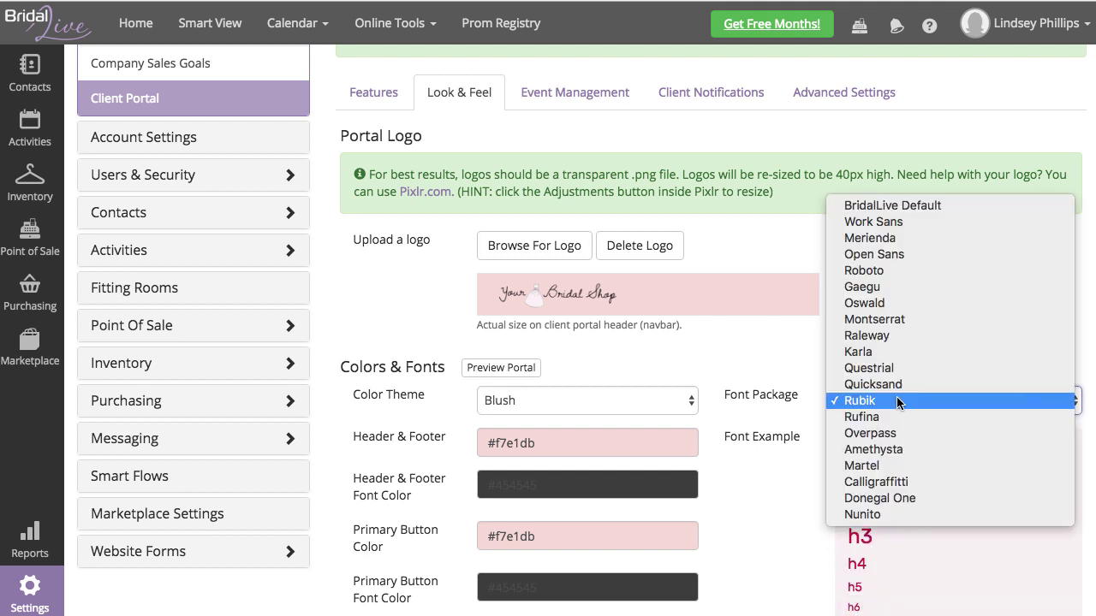
left_click(905, 482)
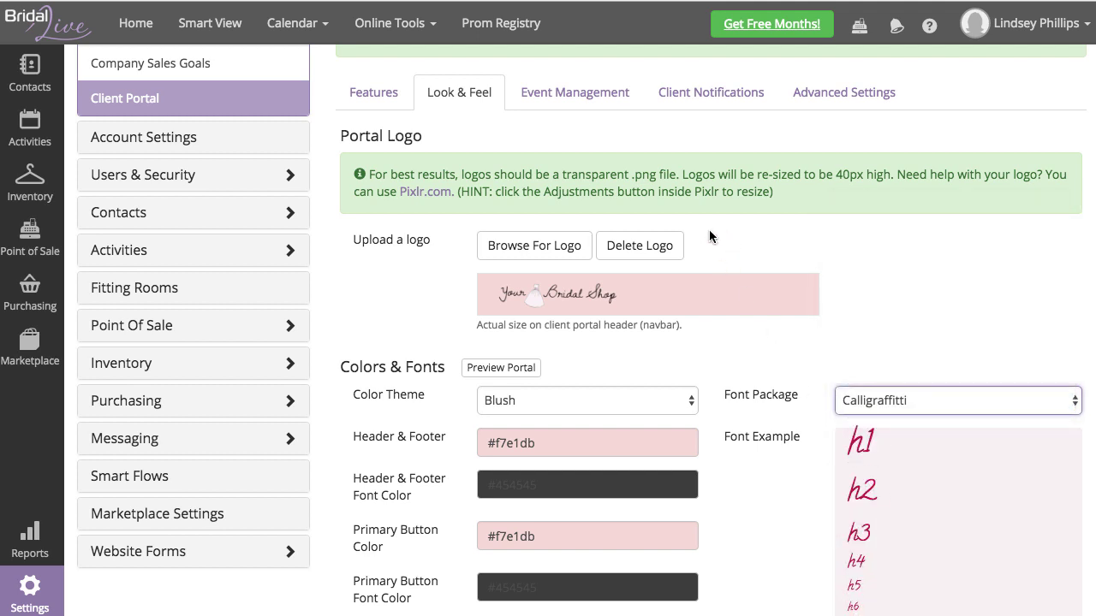
scroll(697, 146, "up", 3)
left_click(593, 76)
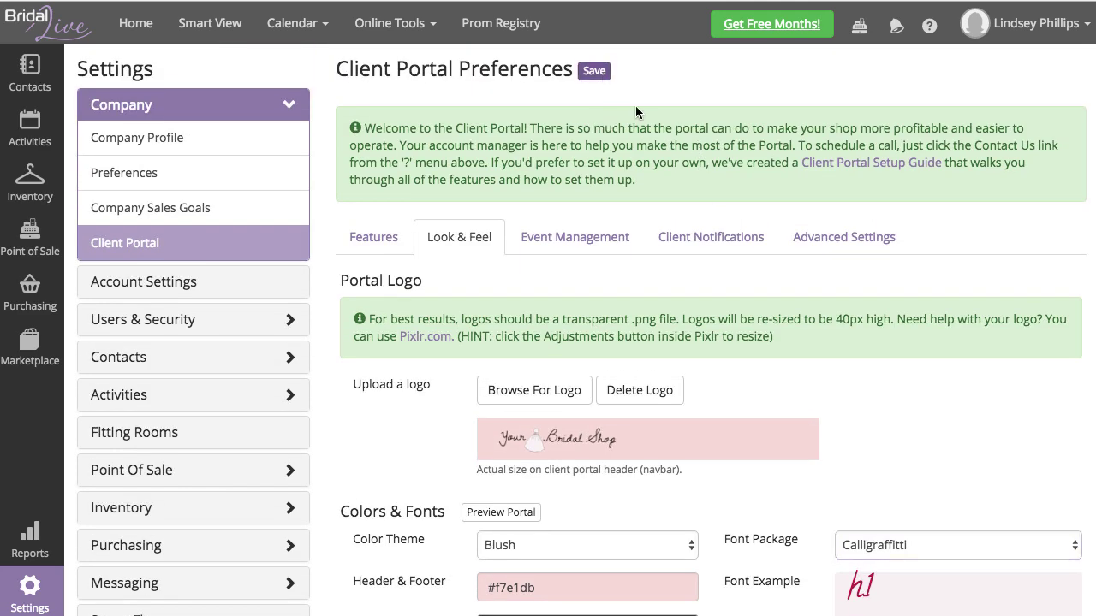
scroll(733, 334, "down", 6)
scroll(732, 341, "down", 1)
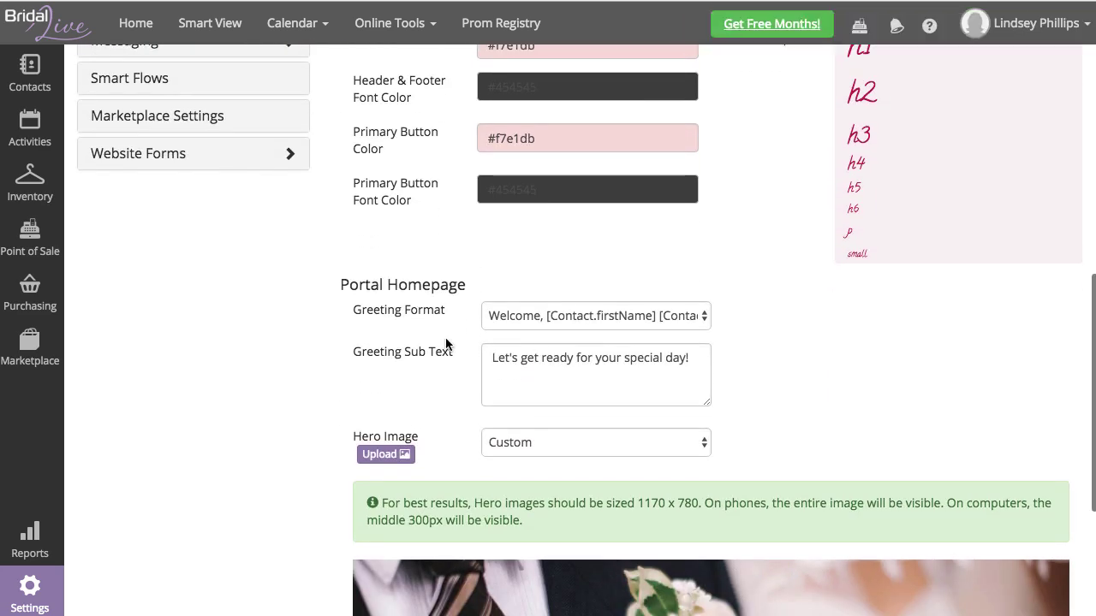
left_click(557, 316)
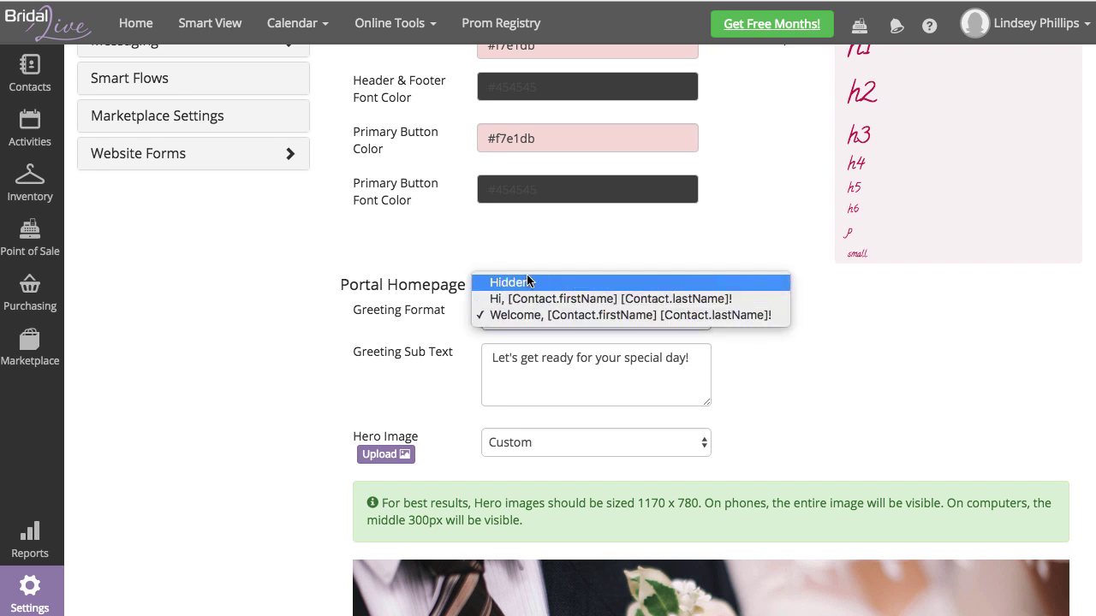
left_click(806, 382)
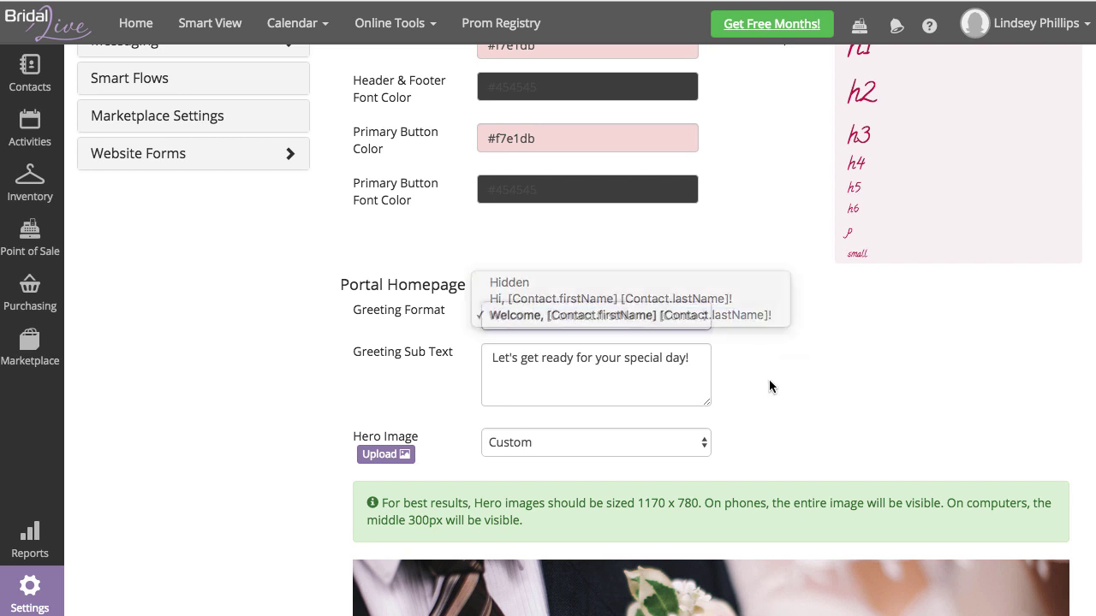
left_click(511, 382)
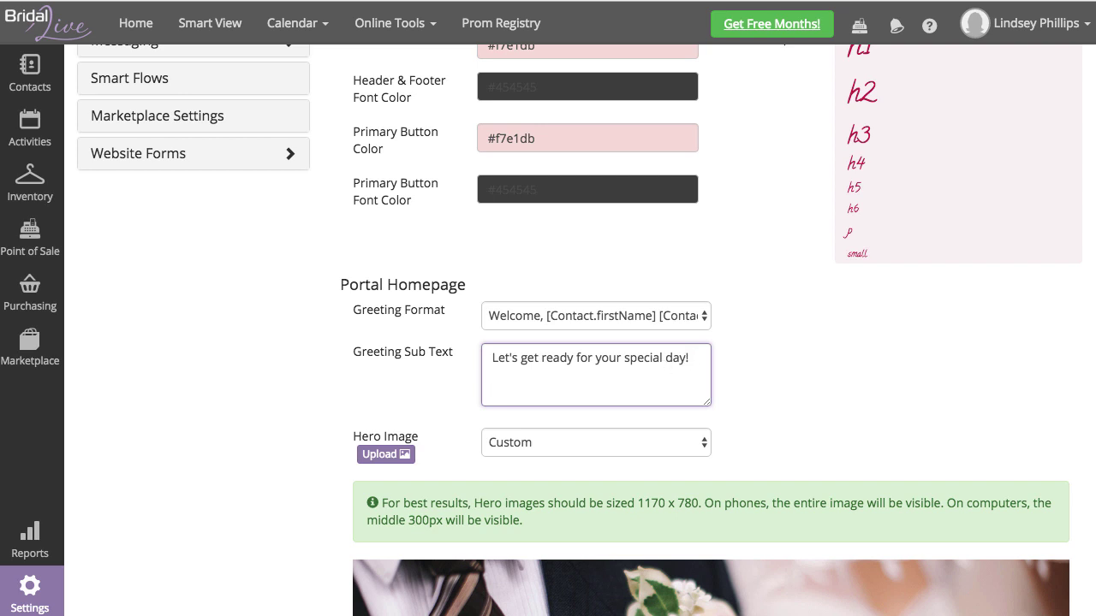
type("We are so excited to s")
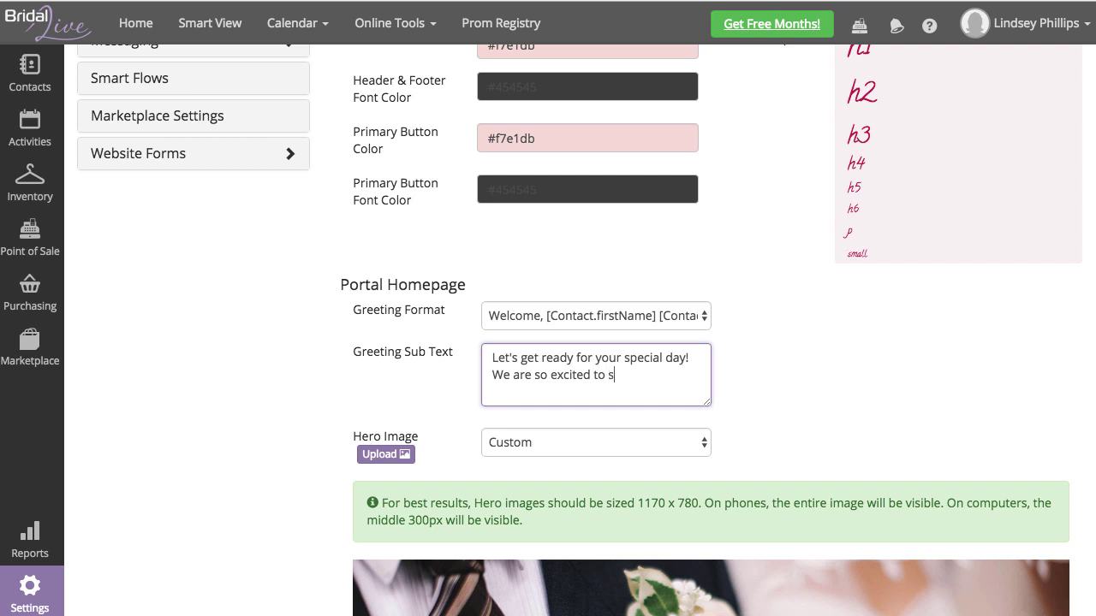
type("e e you!")
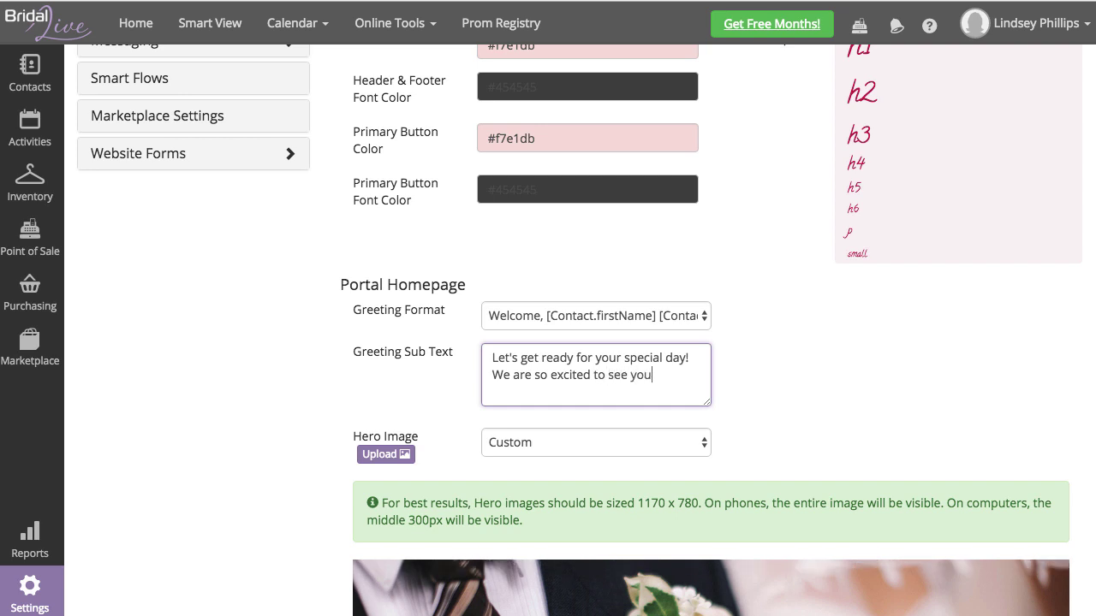
left_click_drag(683, 372, 486, 373)
key("BackSpace")
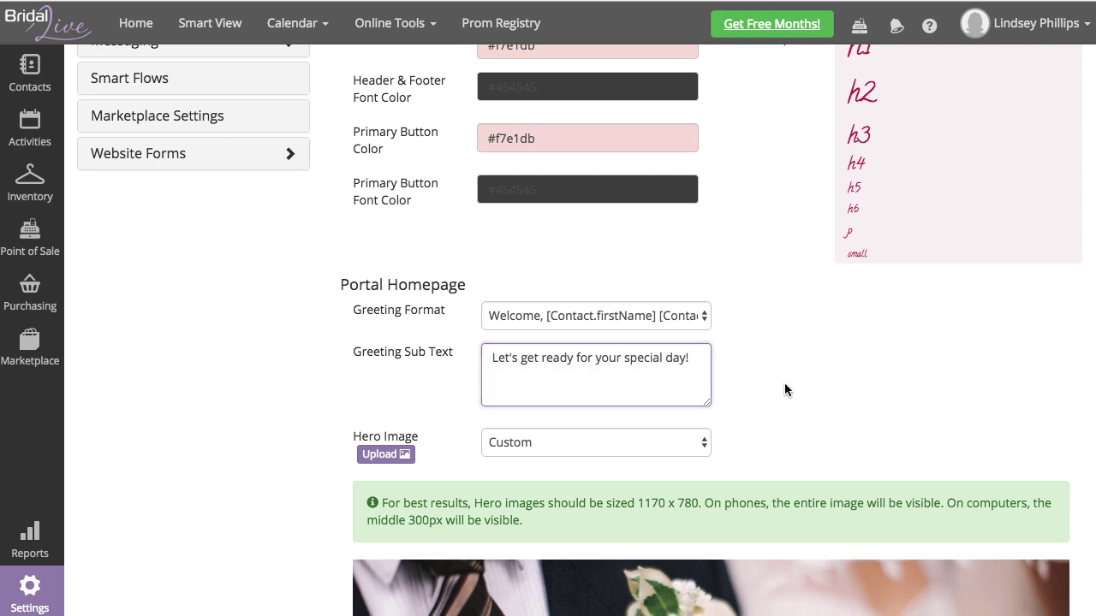
left_click(785, 383)
scroll(788, 383, "down", 2)
scroll(787, 382, "down", 1)
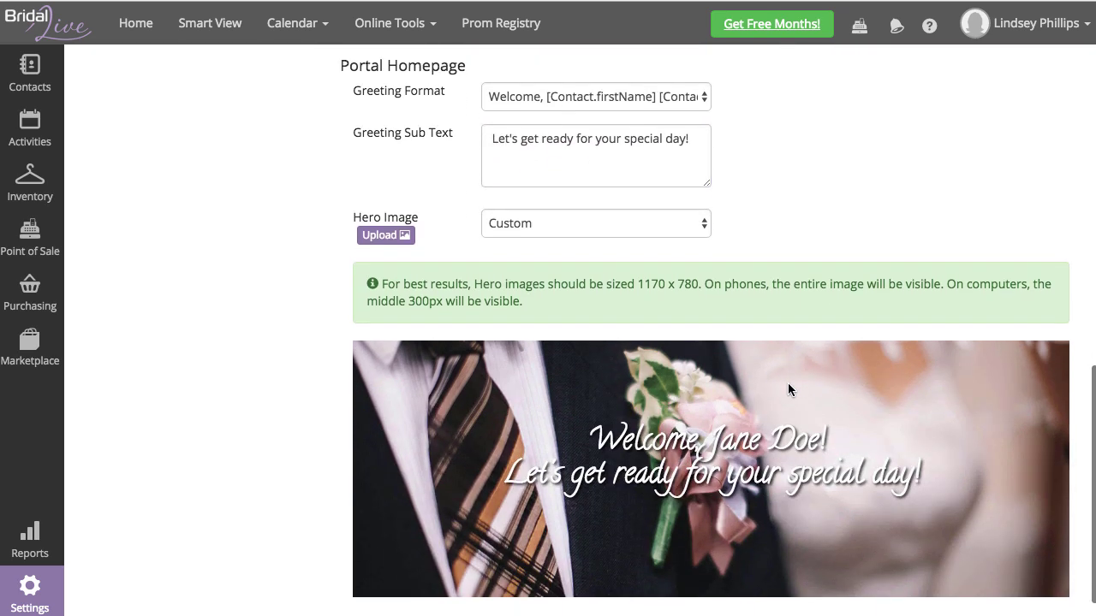
Step: Review the Custom hero image option and its recommended 1170 x 780 size
left_click(535, 224)
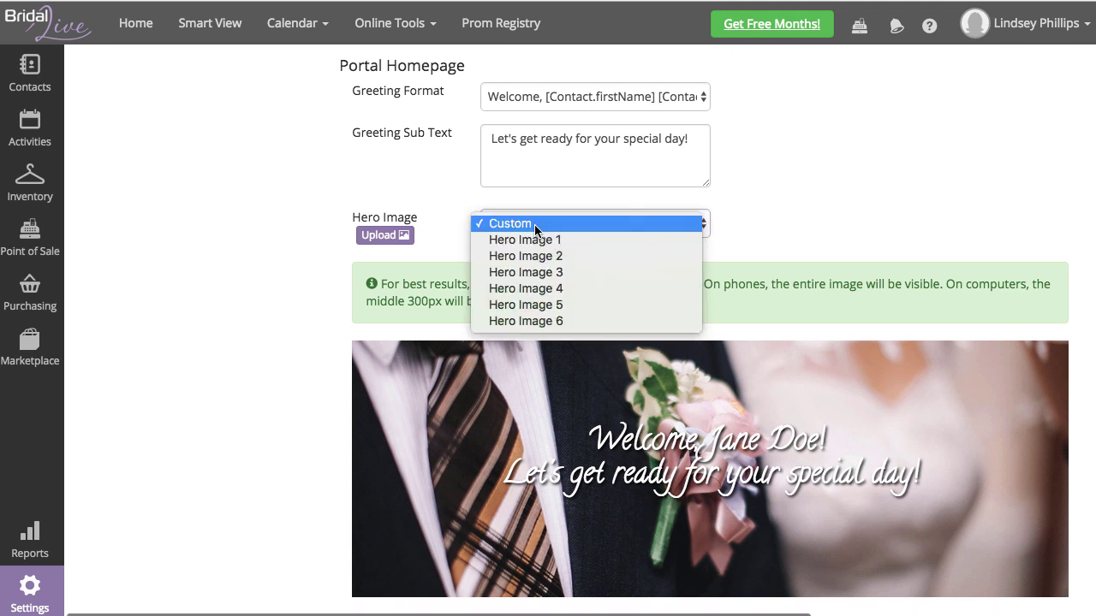
left_click(765, 212)
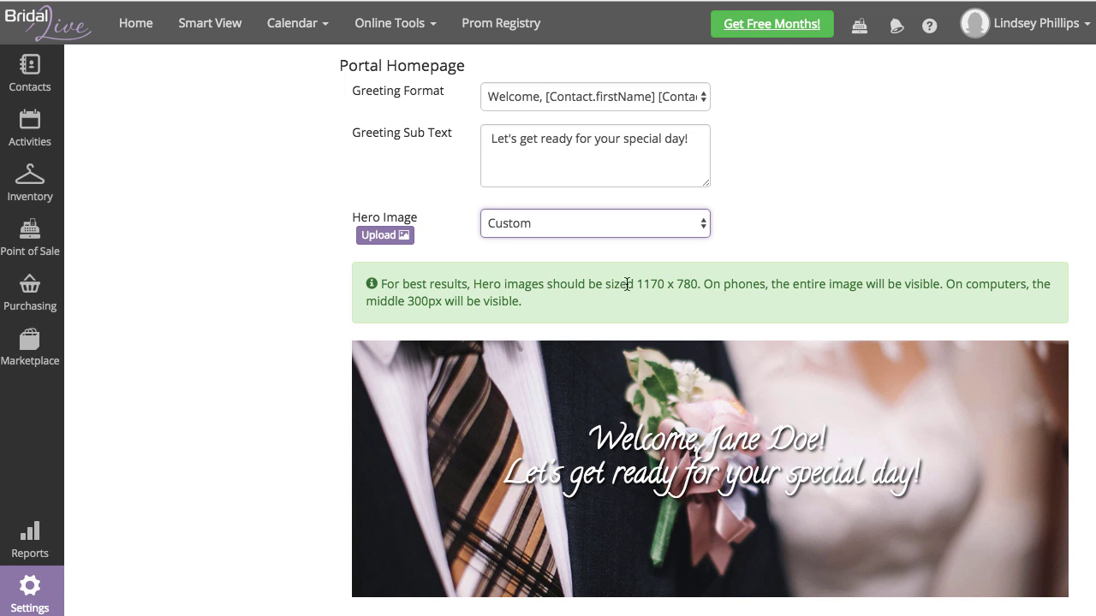
left_click_drag(637, 284, 698, 284)
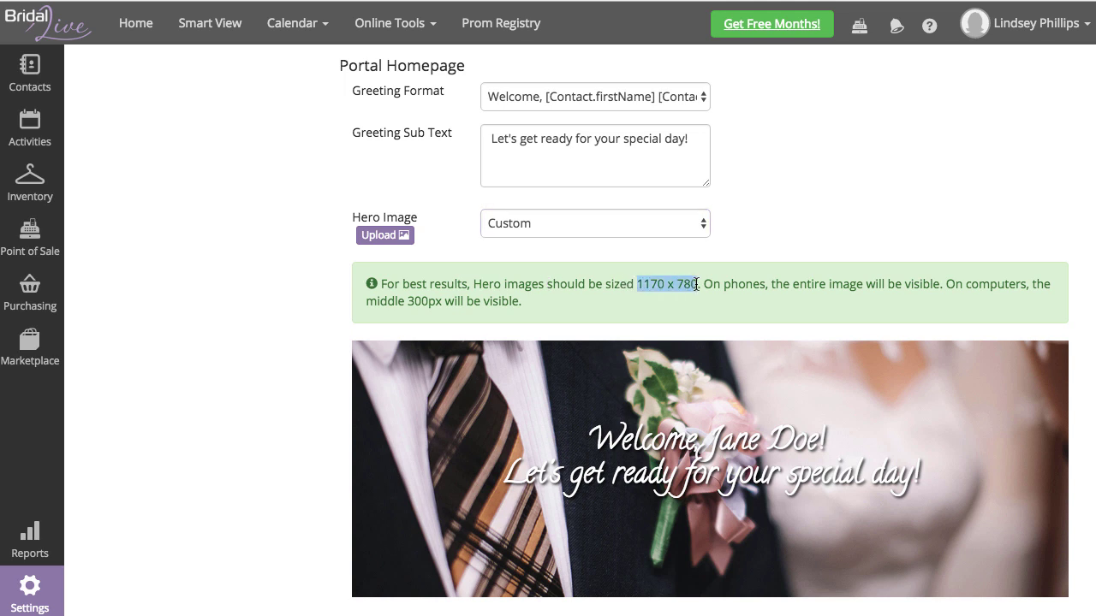
Step: Preview Hero Images 1 through 5 as the portal banner
left_click(506, 223)
left_click(522, 241)
left_click(533, 310)
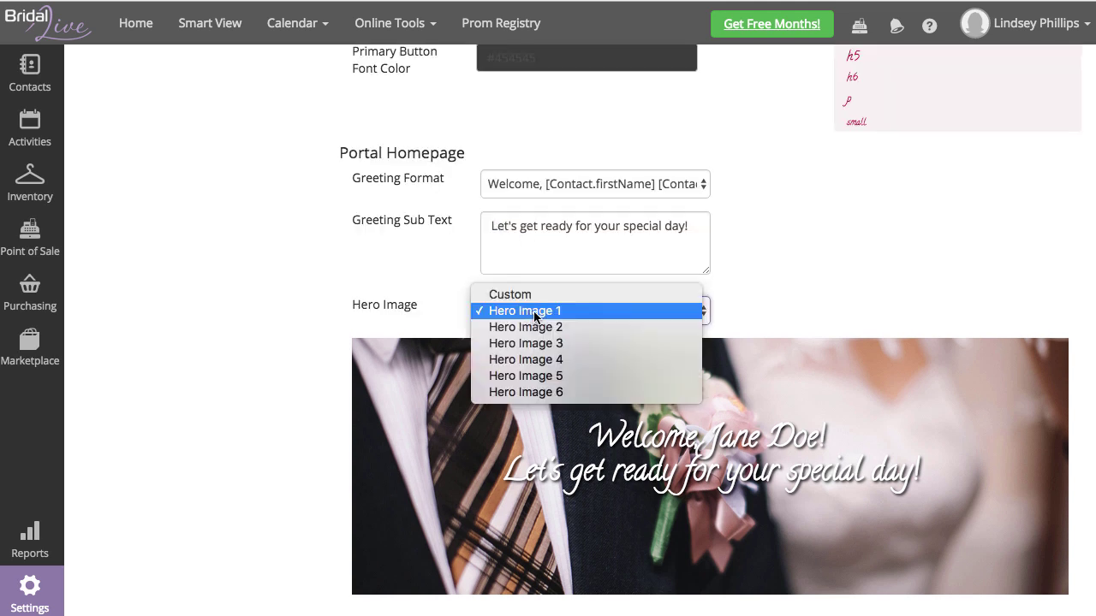
left_click(541, 325)
left_click(542, 313)
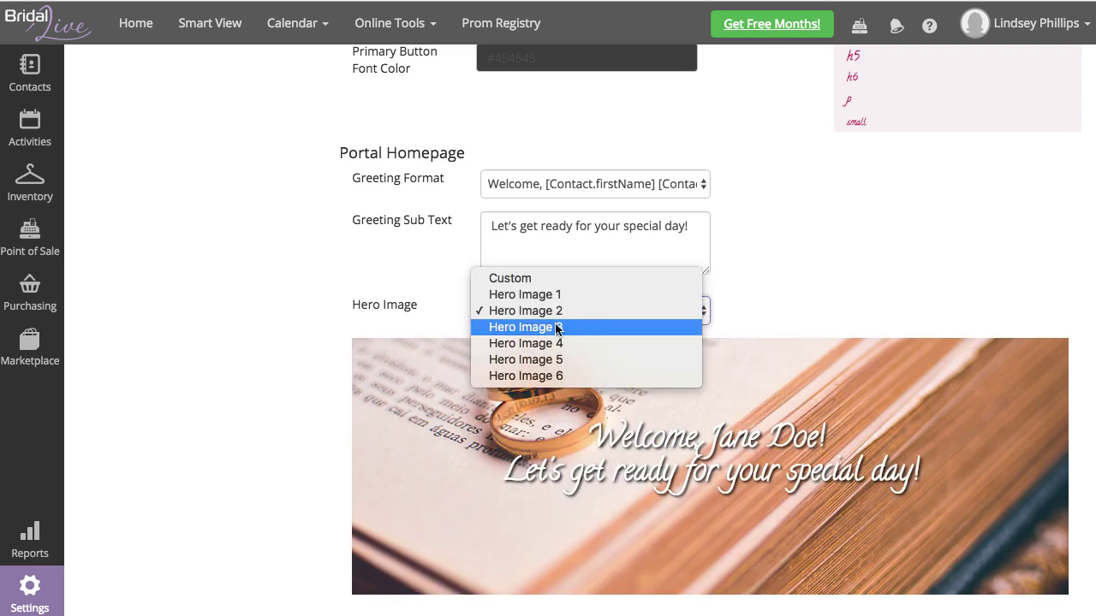
left_click(551, 325)
left_click(544, 317)
left_click(555, 332)
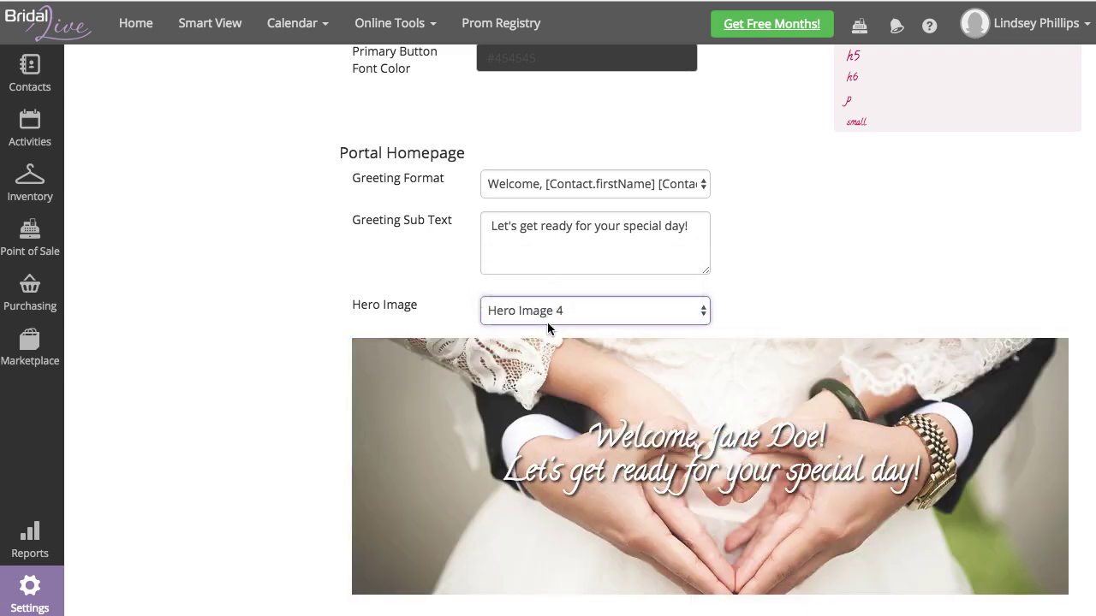
left_click(547, 320)
left_click(557, 328)
Step: Leave Hero Image 6, the bouquet photo, as the banner
left_click(552, 317)
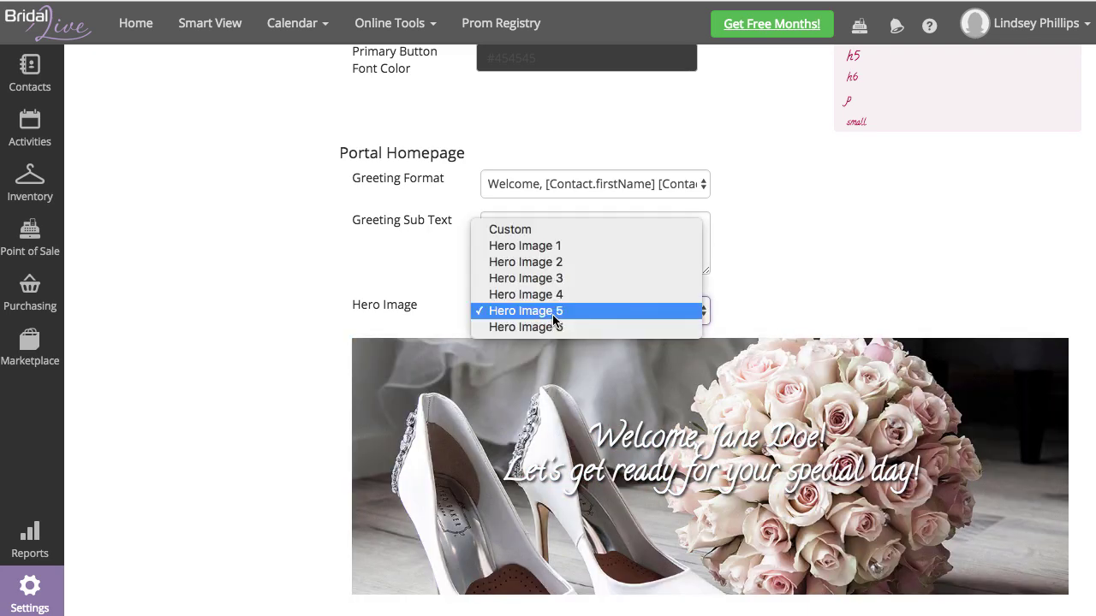
left_click(513, 397)
key("Down")
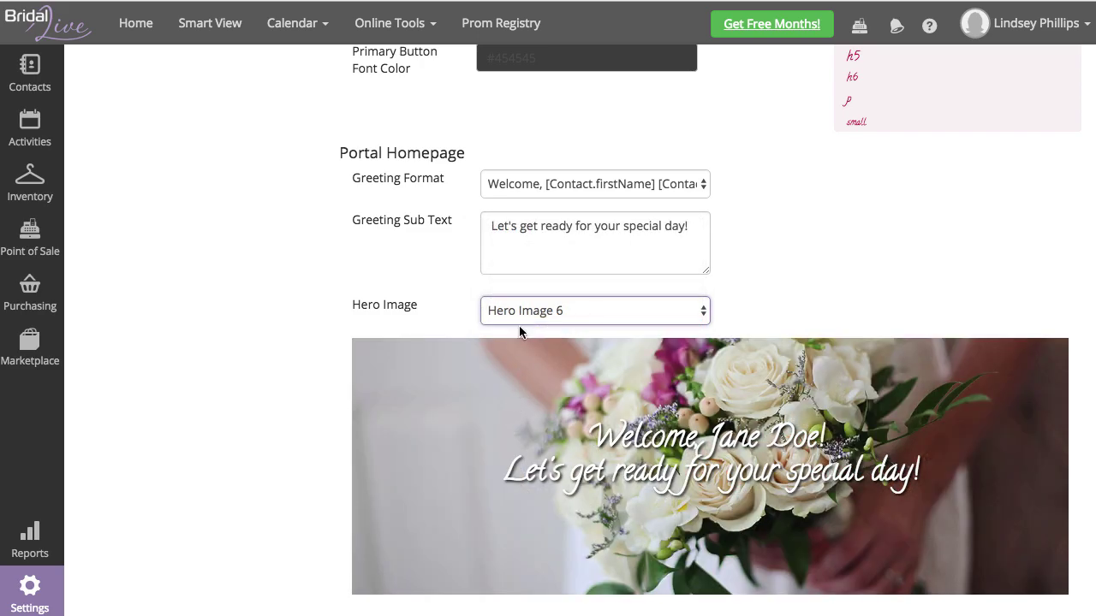
left_click(505, 319)
left_click(653, 176)
scroll(760, 236, "up", 10)
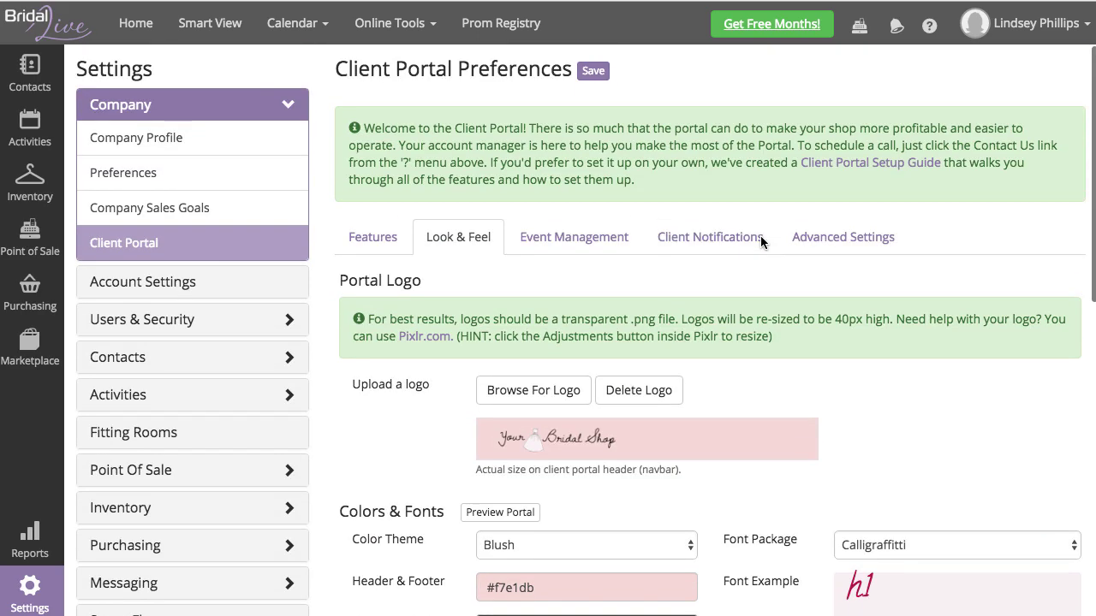
Step: Save the Client Portal preferences with the new hero image, logo and font
left_click(594, 72)
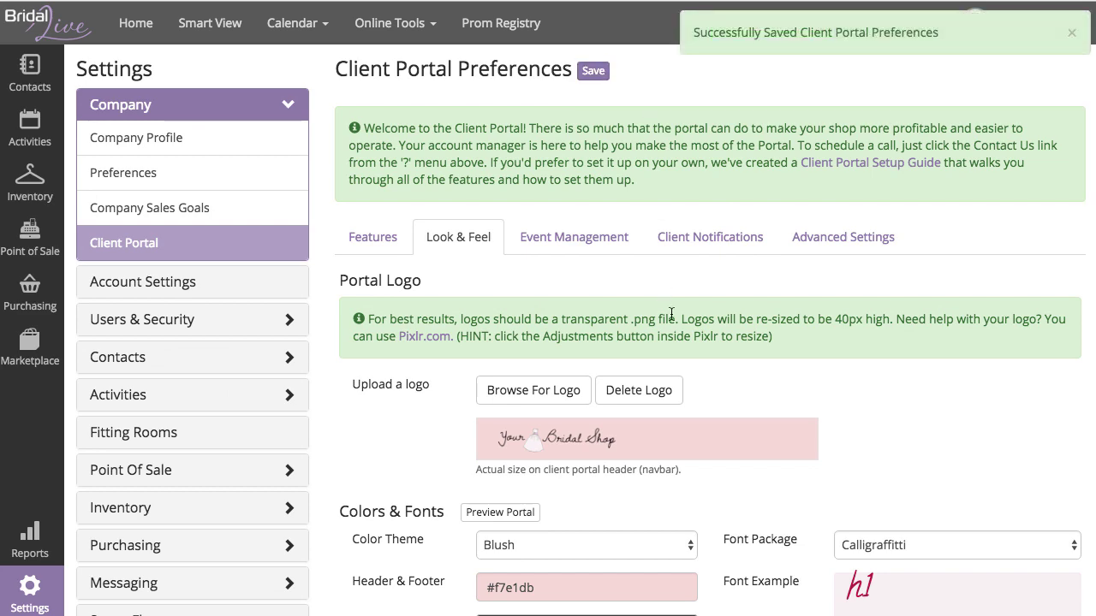
scroll(671, 315, "down", 5)
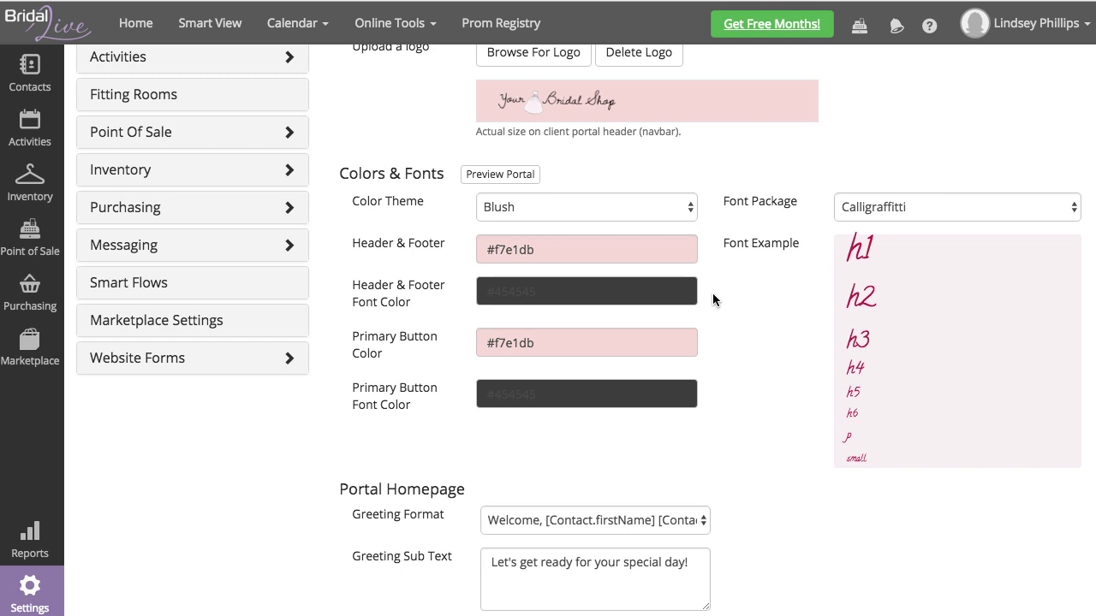
scroll(708, 287, "up", 3)
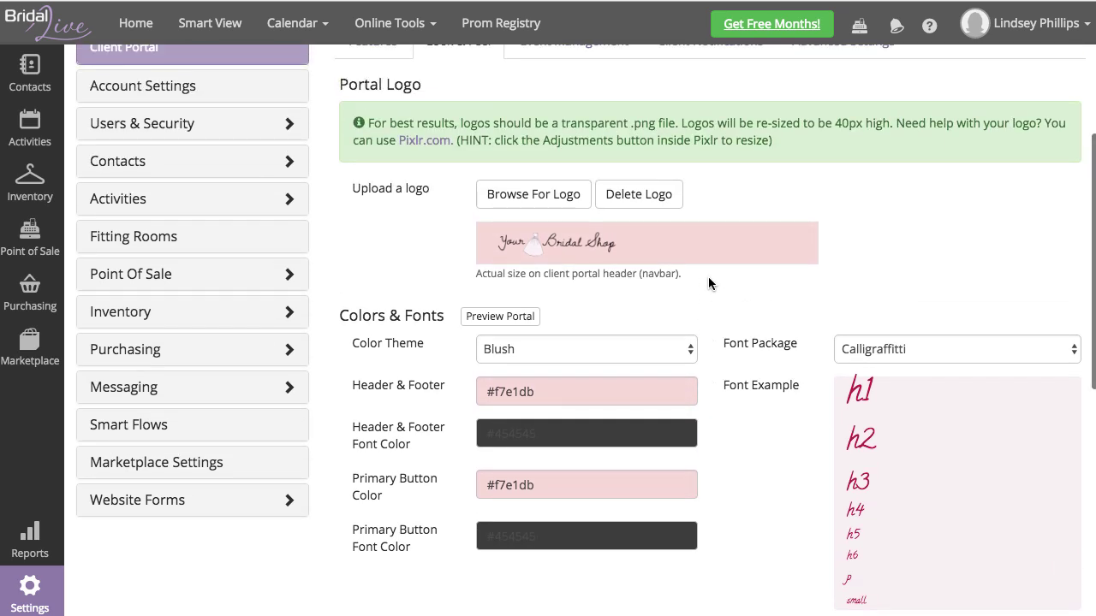
scroll(702, 304, "up", 3)
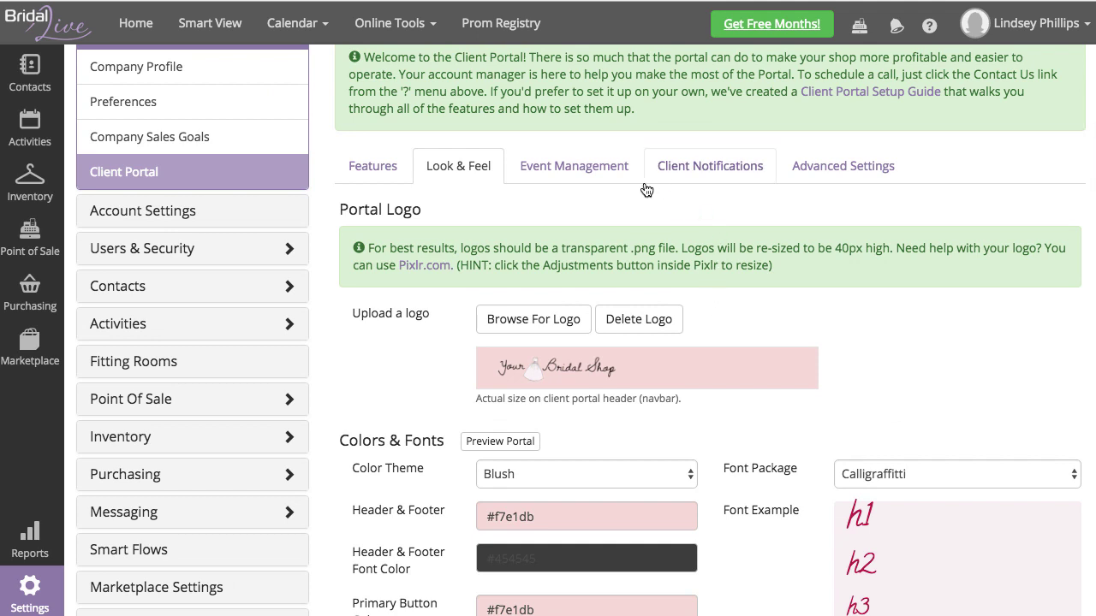
Step: Install the default Event Management steps and dismiss the confirmation message
left_click(587, 167)
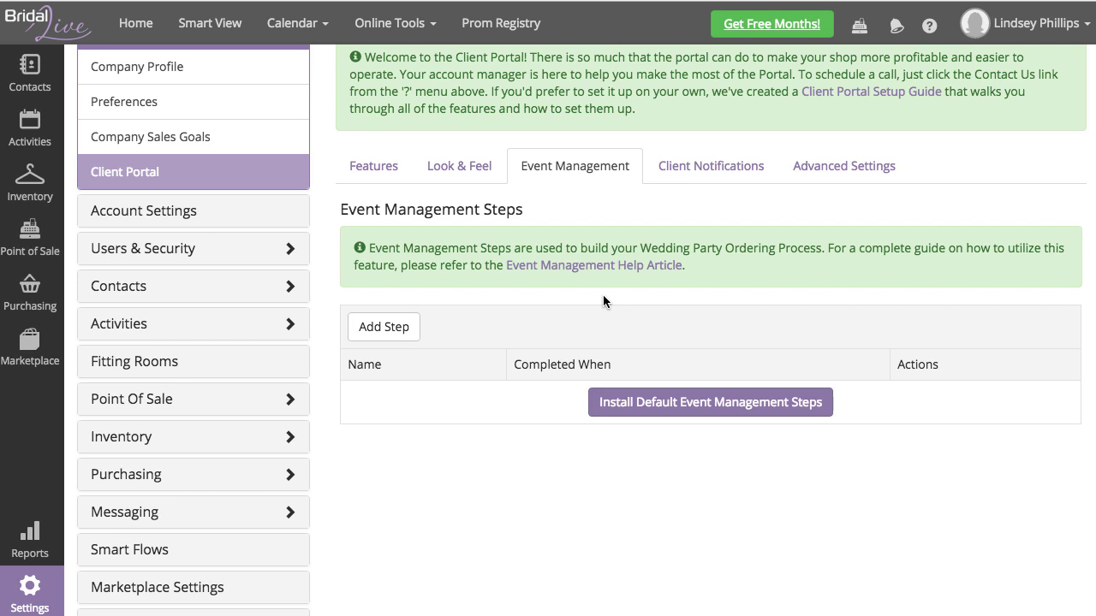
left_click(743, 407)
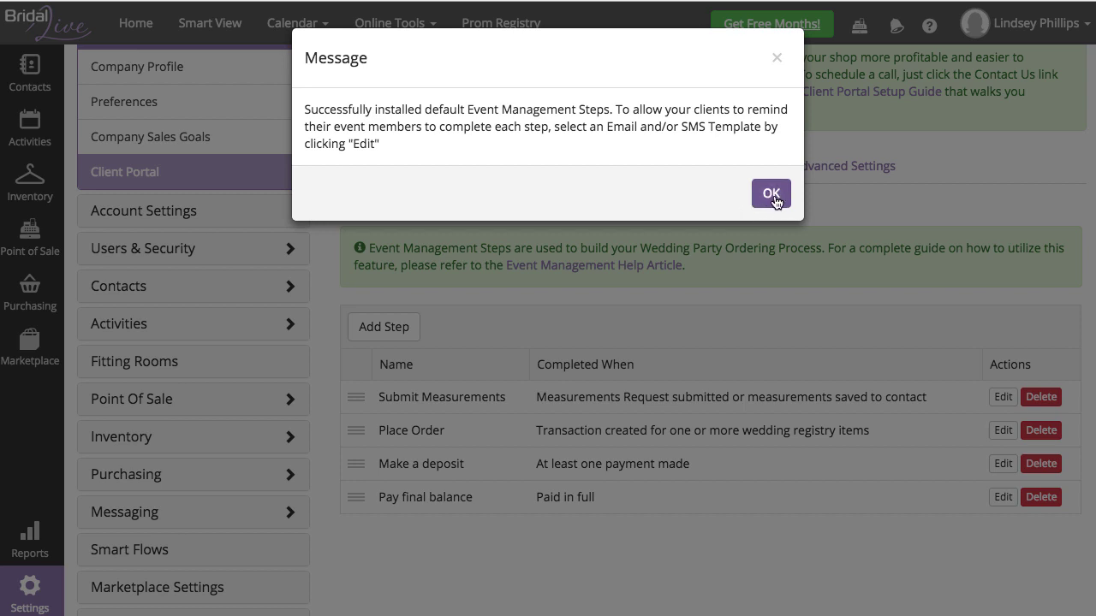
left_click(770, 196)
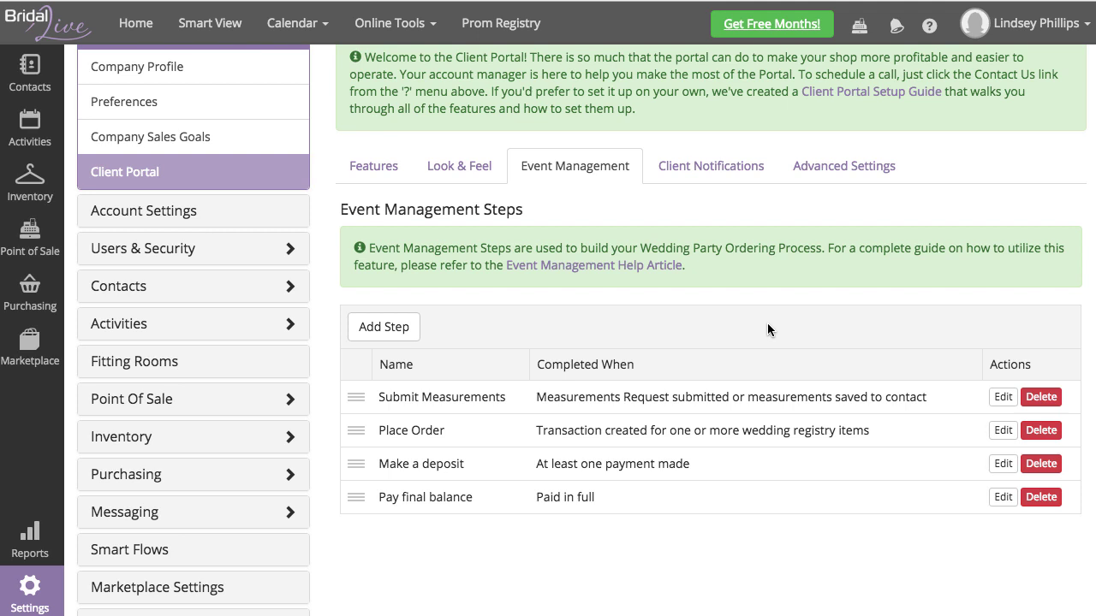
Step: Open the Submit Measurements step and review its name and completion conditions
left_click(1003, 399)
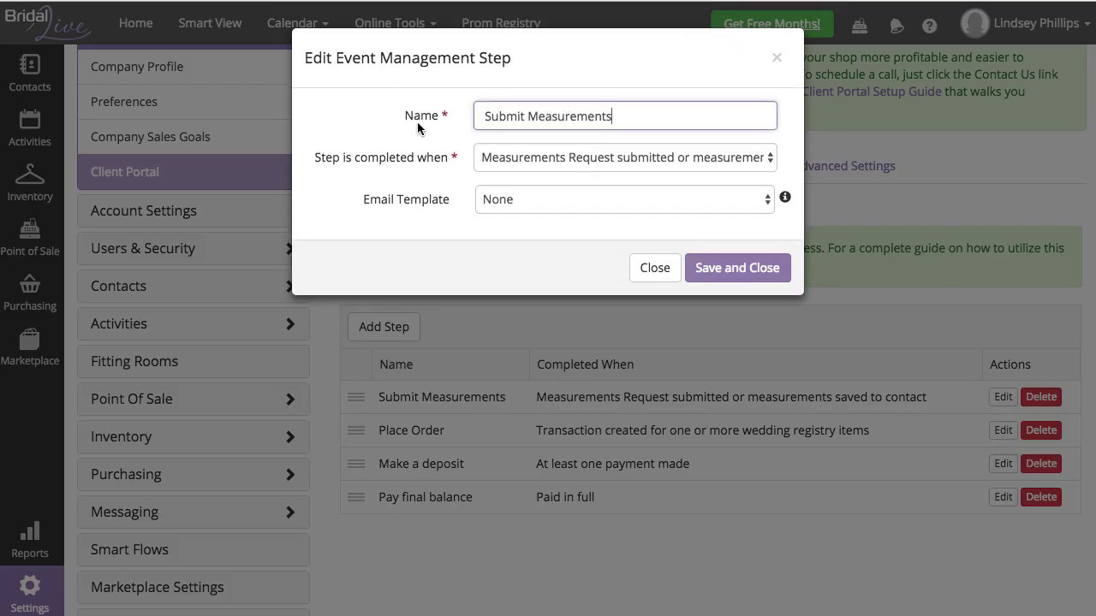
left_click_drag(613, 115, 476, 116)
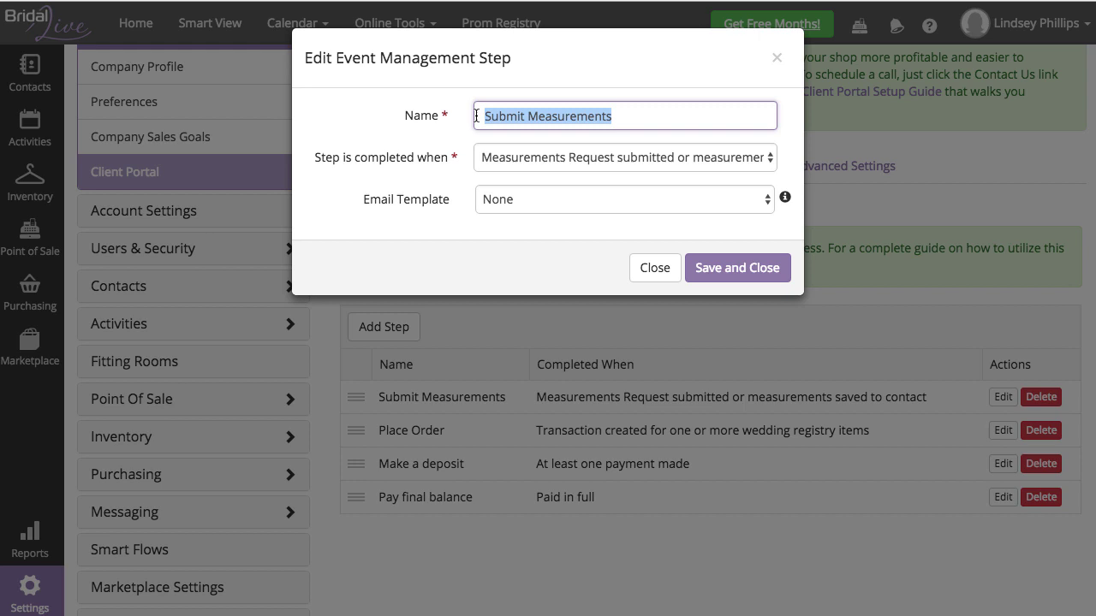
left_click(636, 114)
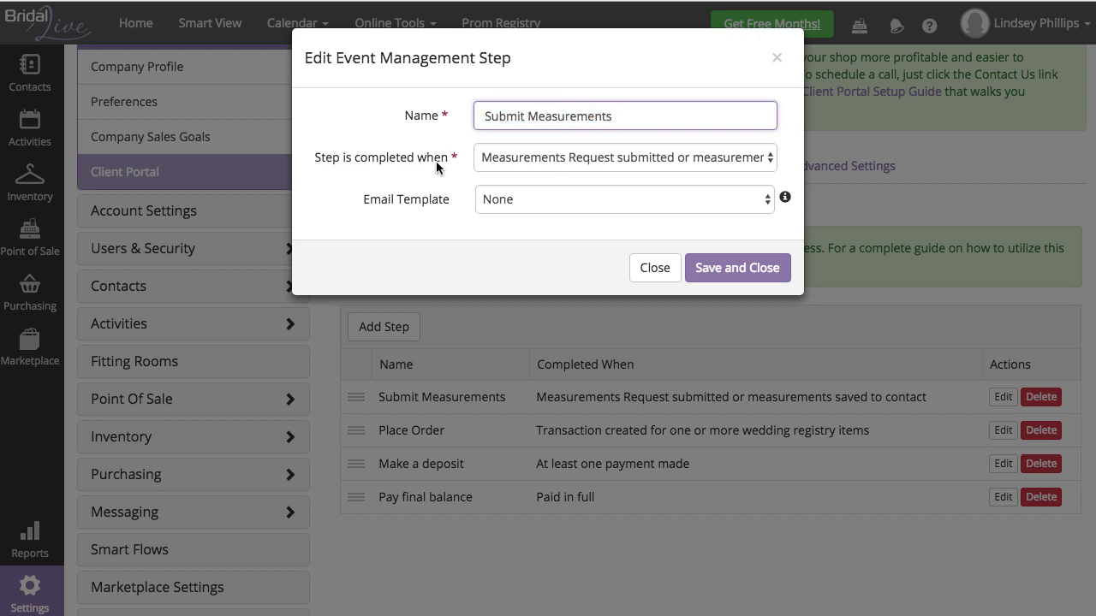
left_click(551, 159)
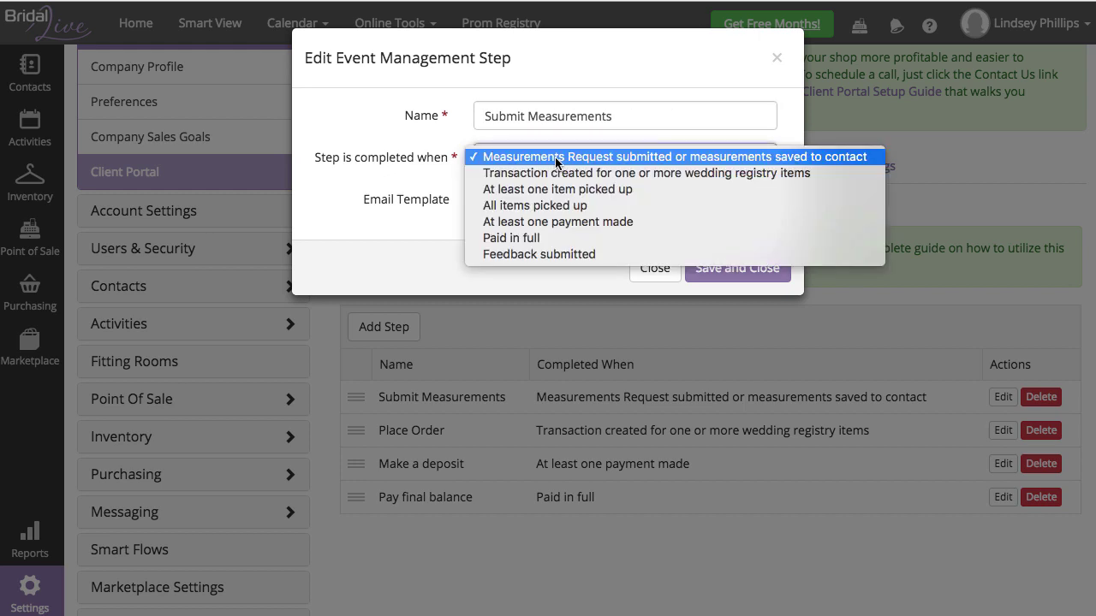
Step: Set its email template to 'Client Portal - Measurements Request - Client's choice' and save
left_click(430, 179)
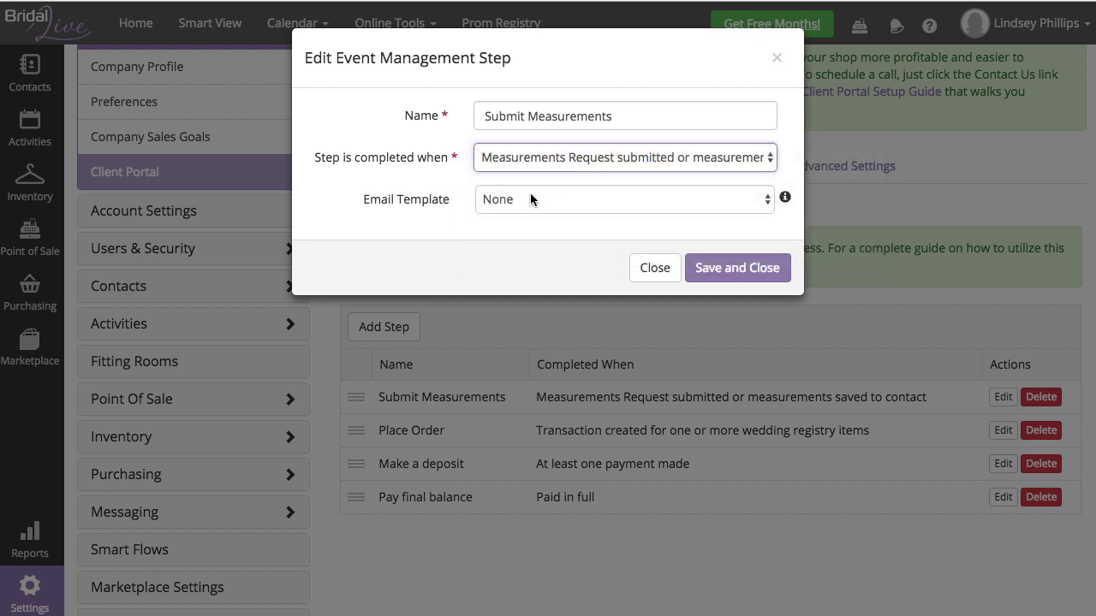
left_click(492, 199)
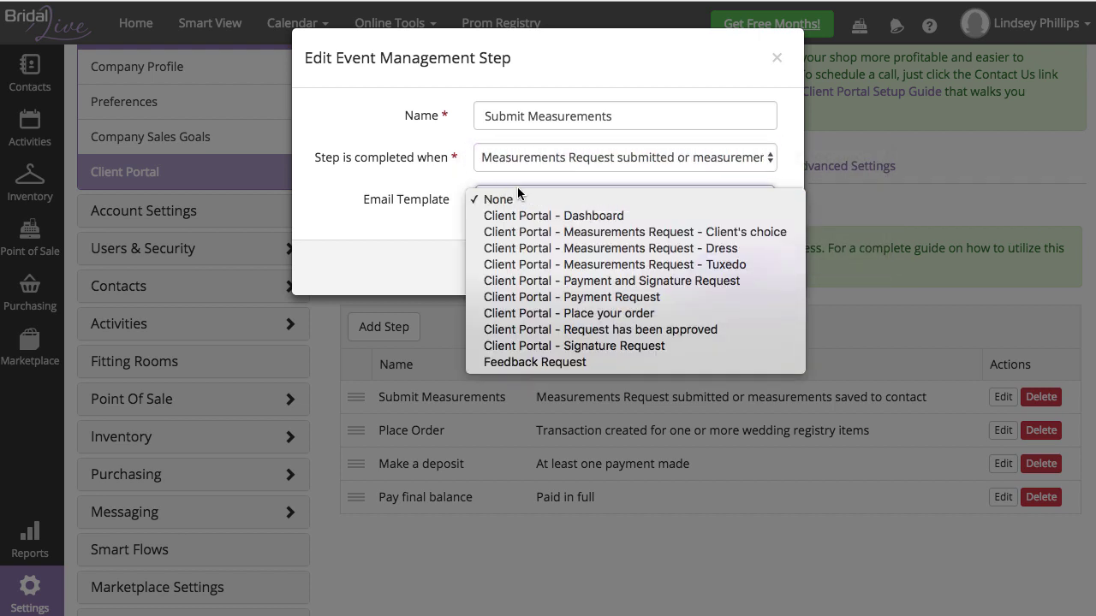
left_click(786, 232)
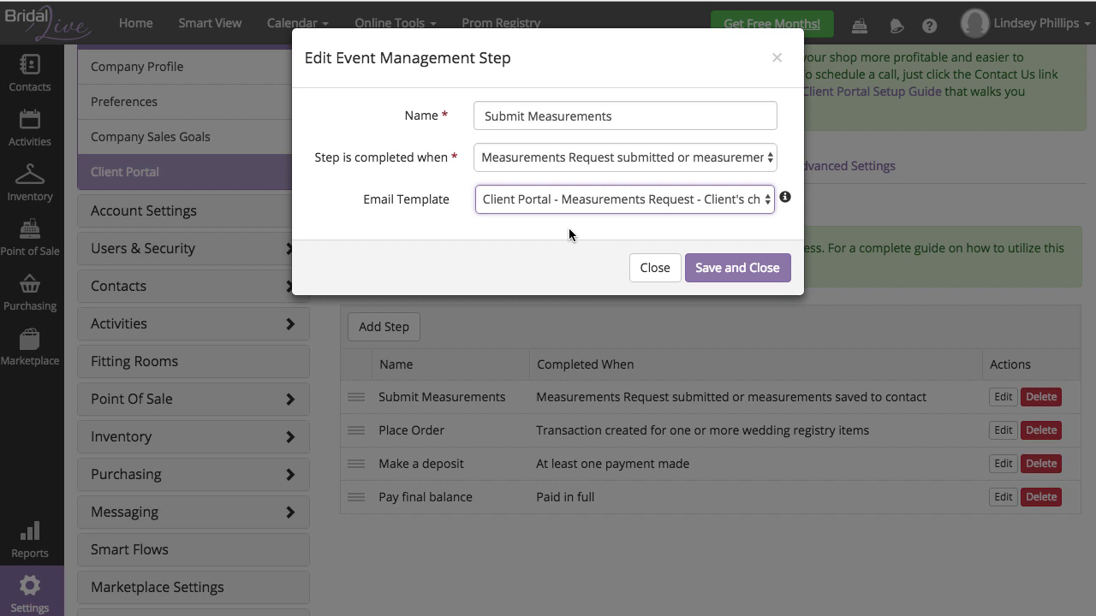
left_click(565, 202)
left_click(601, 215)
left_click(584, 202)
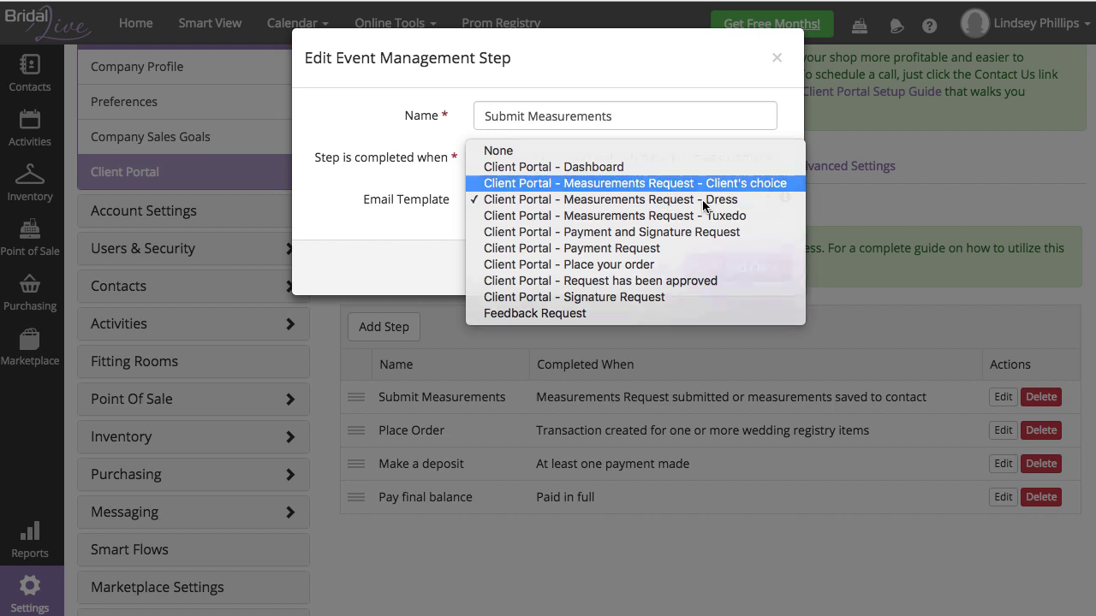
key("Return")
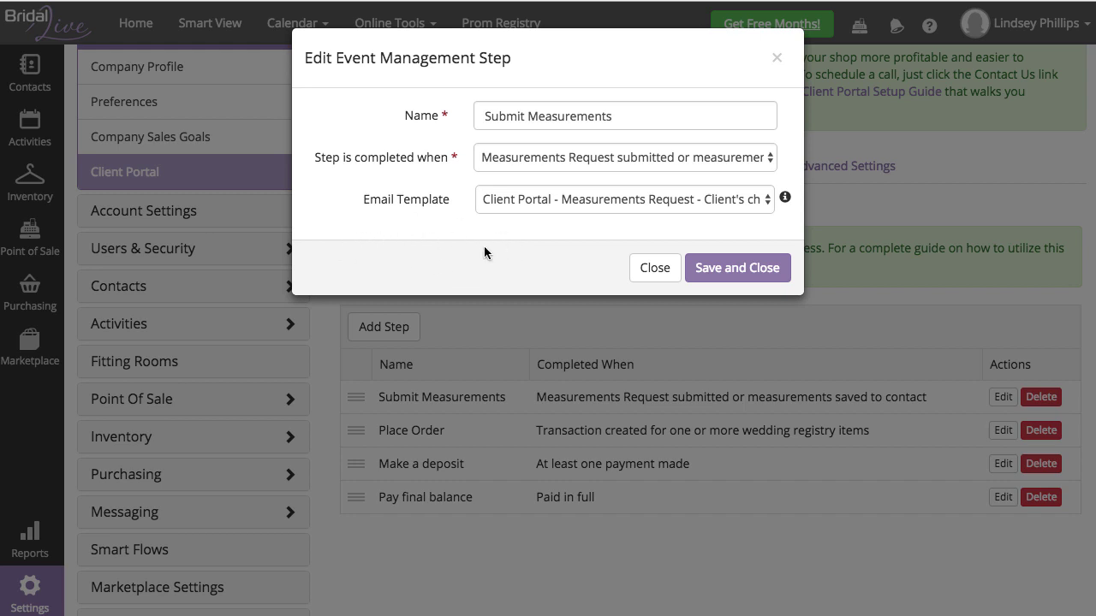
left_click(734, 269)
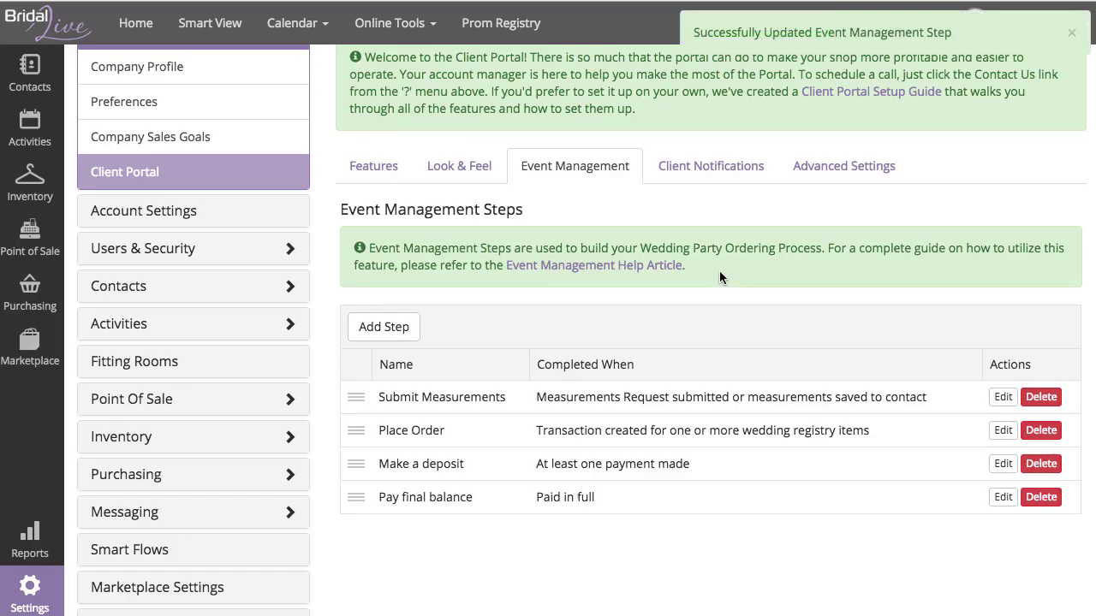
Step: Give Place Order the 'Client Portal - Place your order' template and save it
left_click(1003, 430)
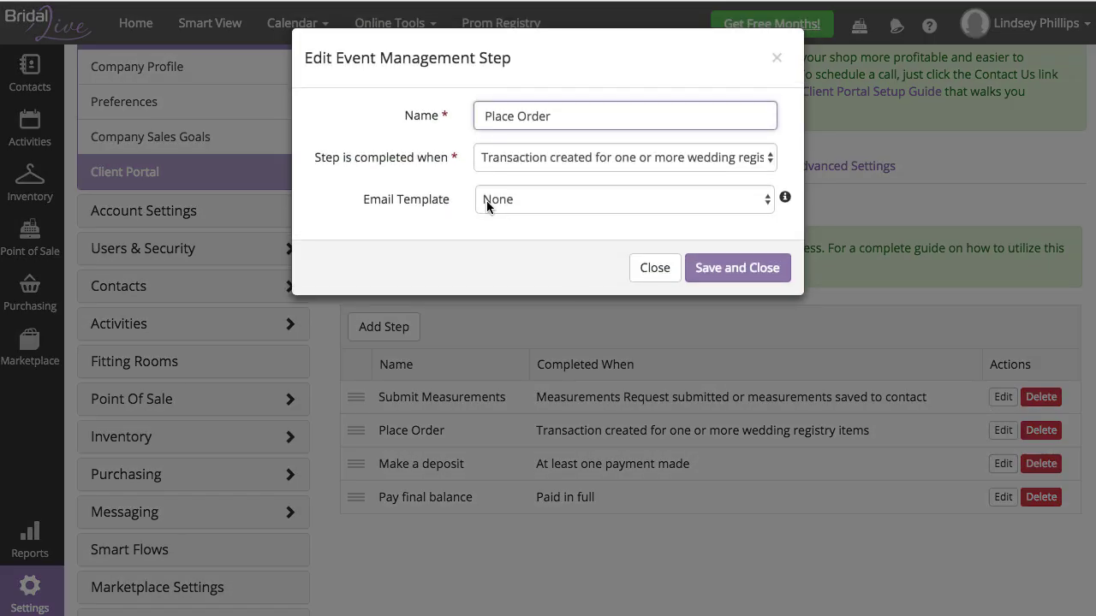
left_click(517, 202)
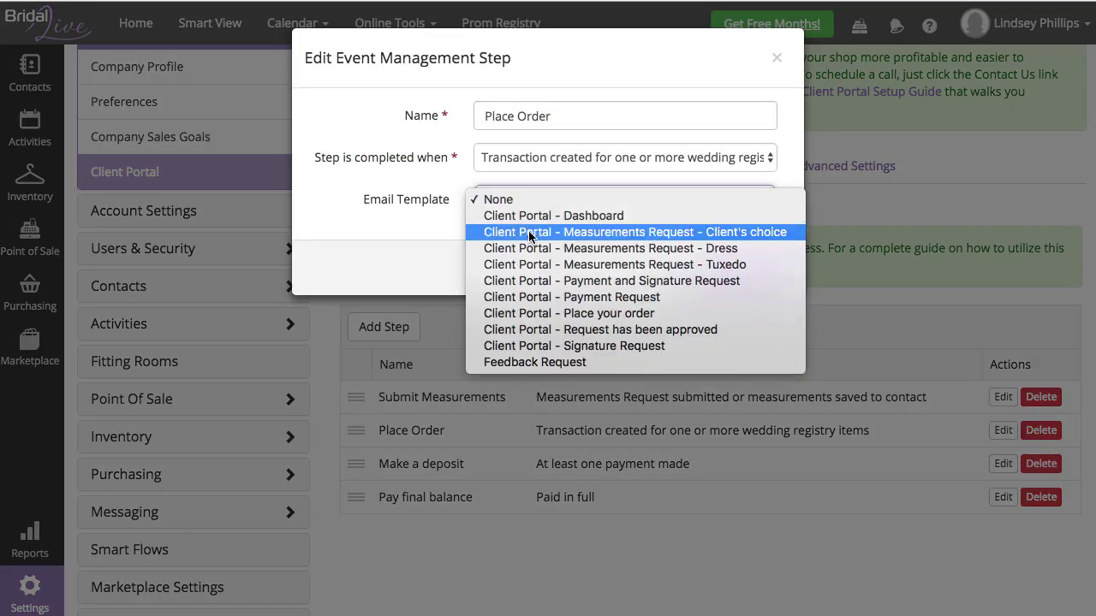
left_click(666, 315)
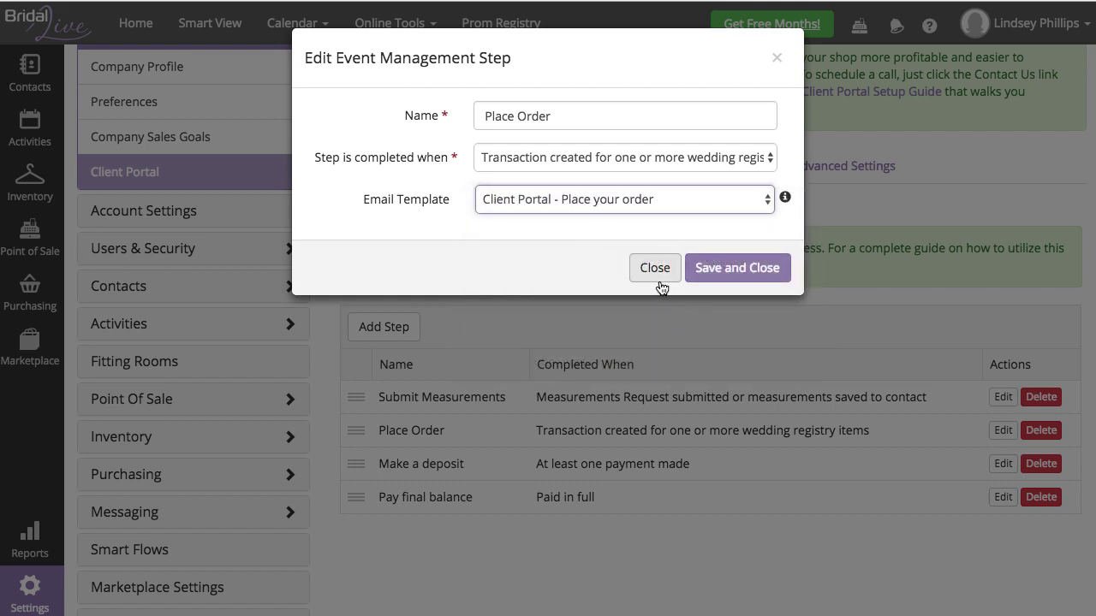
left_click(648, 206)
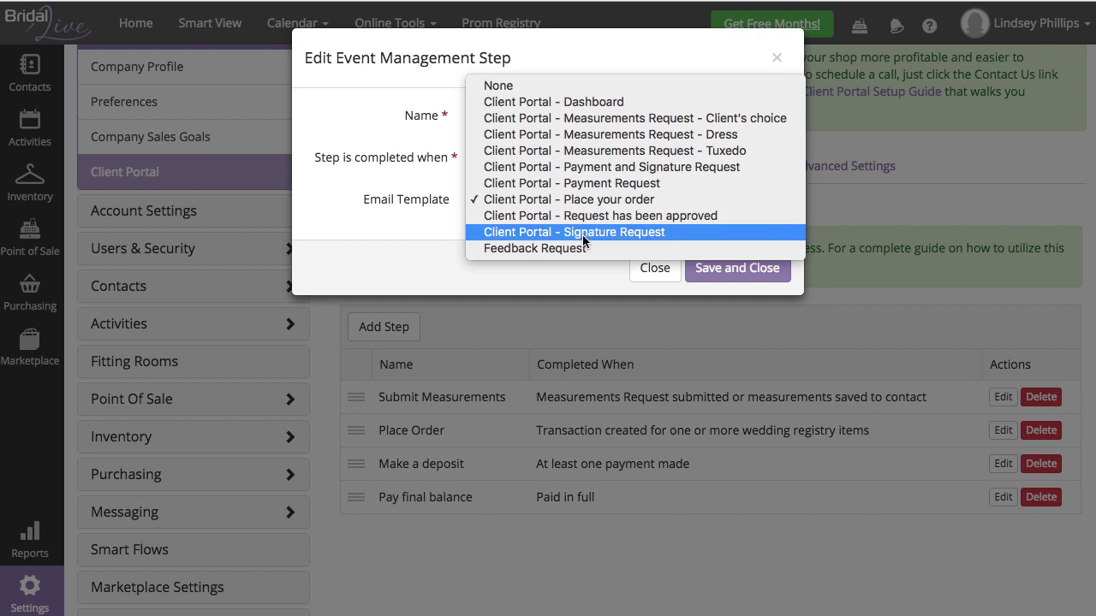
left_click(591, 287)
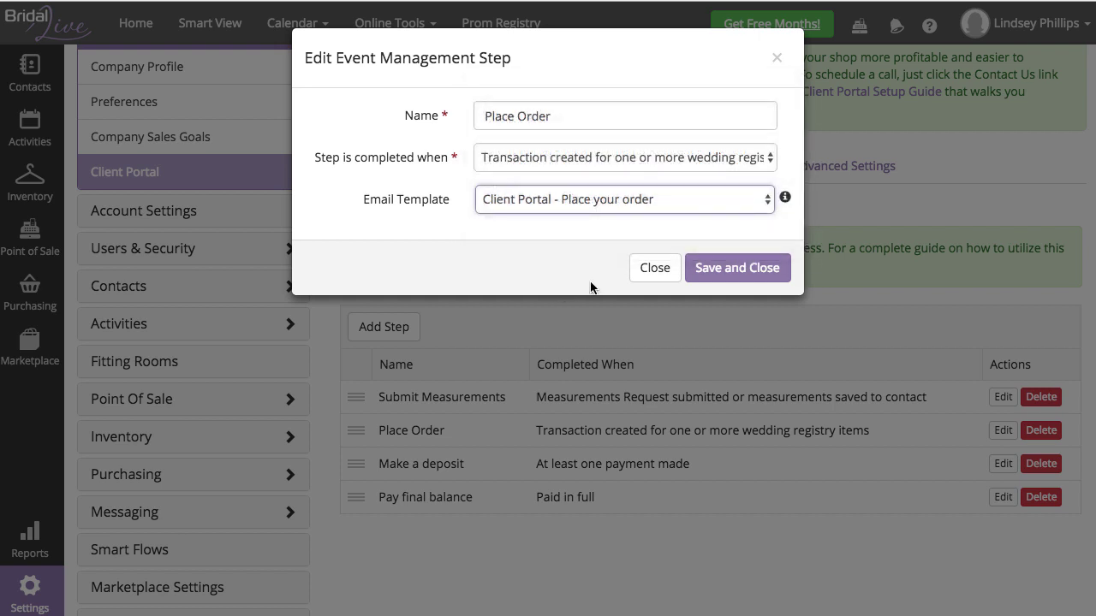
left_click(753, 281)
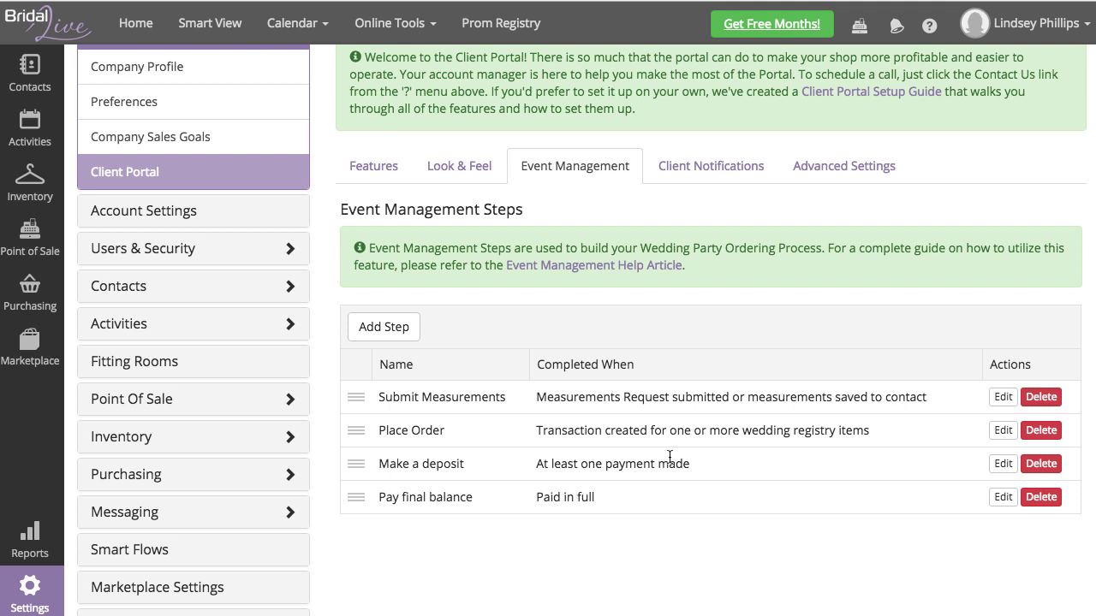
Step: Set Make a deposit to the Payment and Signature Request template and save
left_click(1002, 463)
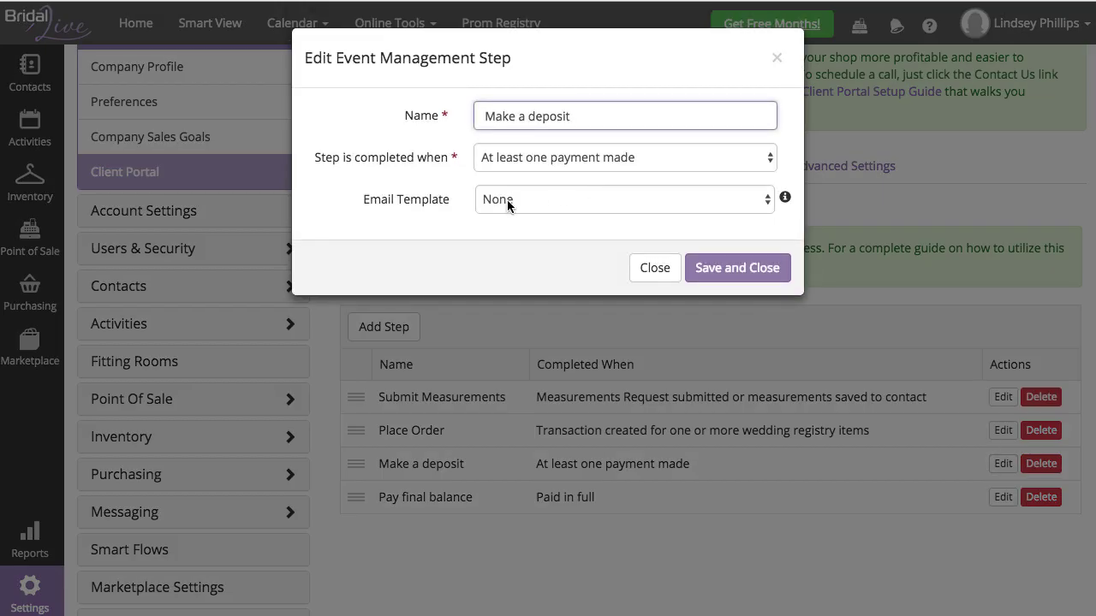
left_click(507, 199)
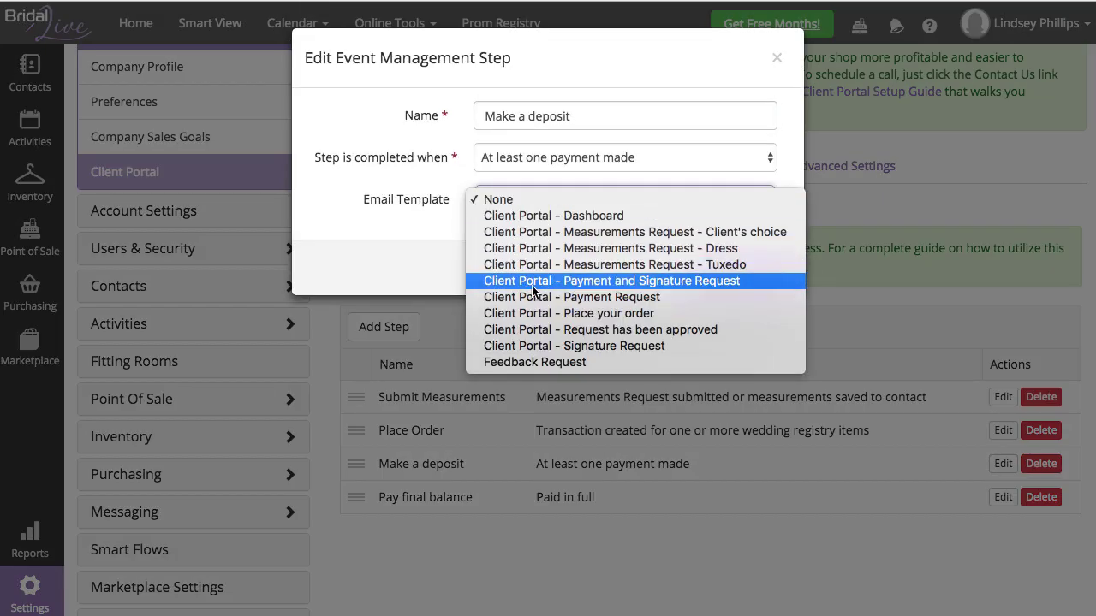
left_click(742, 283)
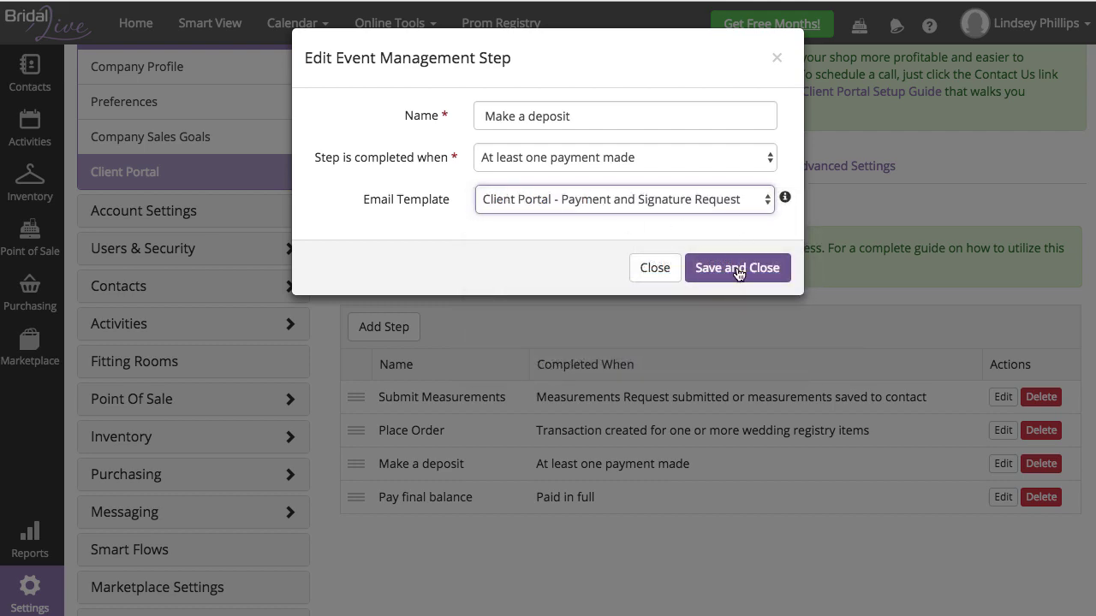
left_click(737, 268)
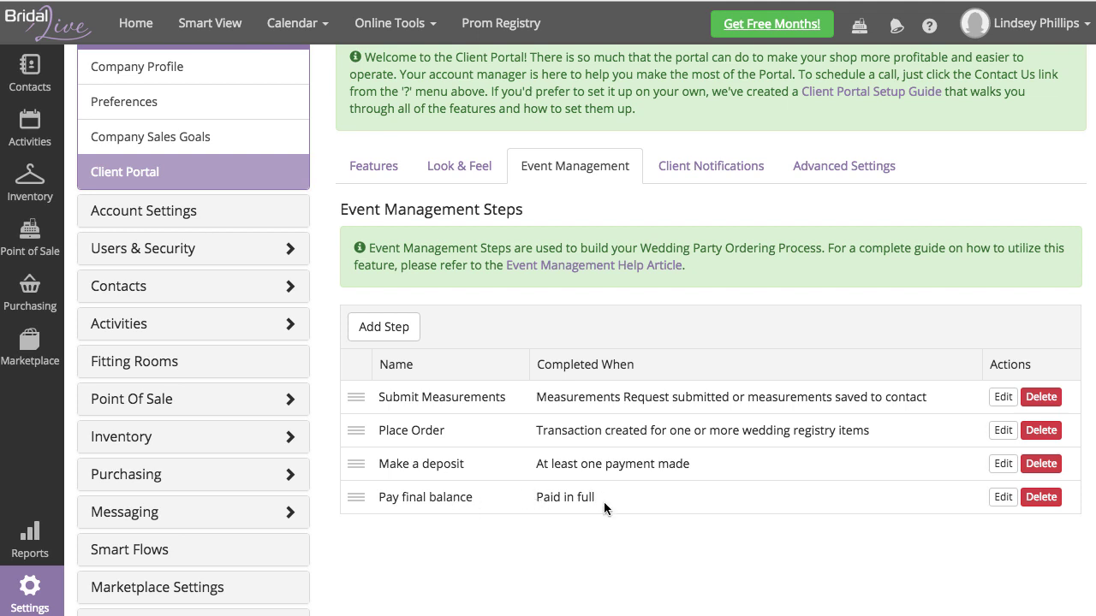
Step: Set Pay final balance to the Payment Request template and save
left_click(993, 495)
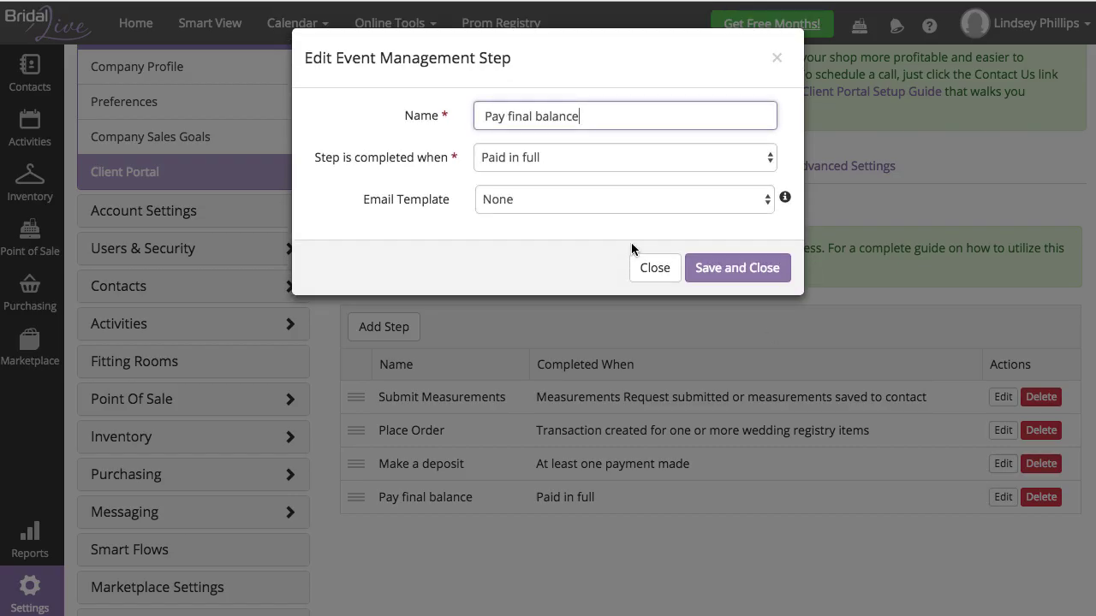
left_click(563, 203)
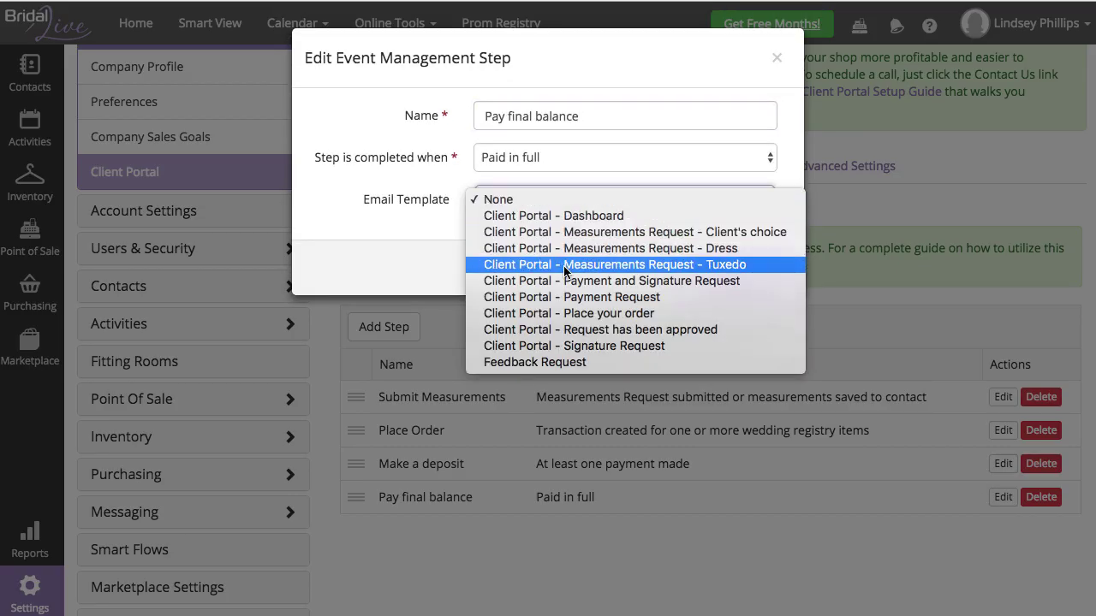
left_click(669, 299)
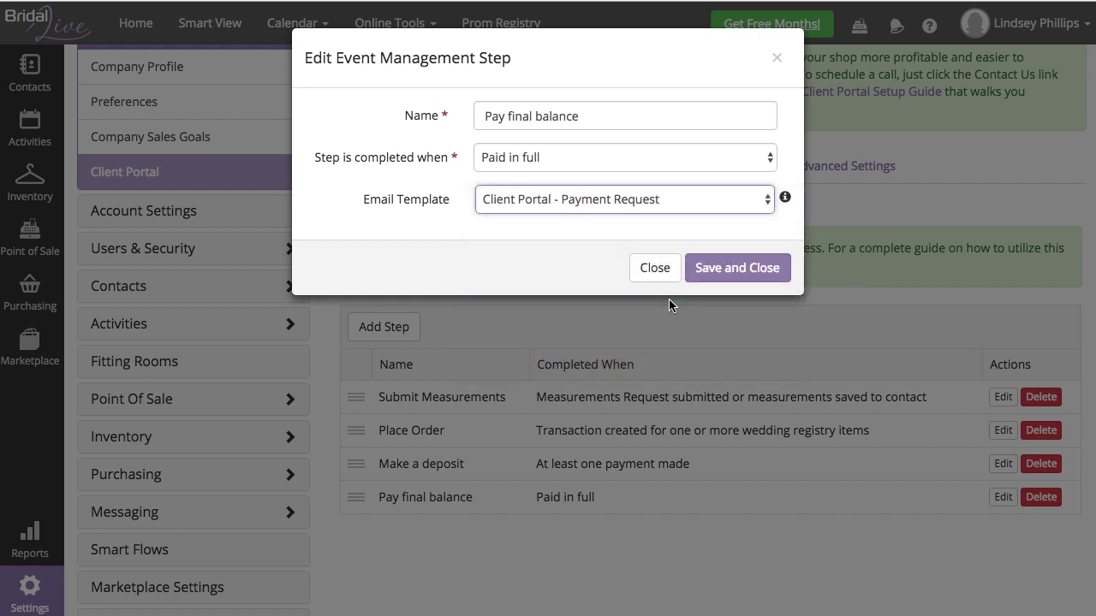
left_click(755, 272)
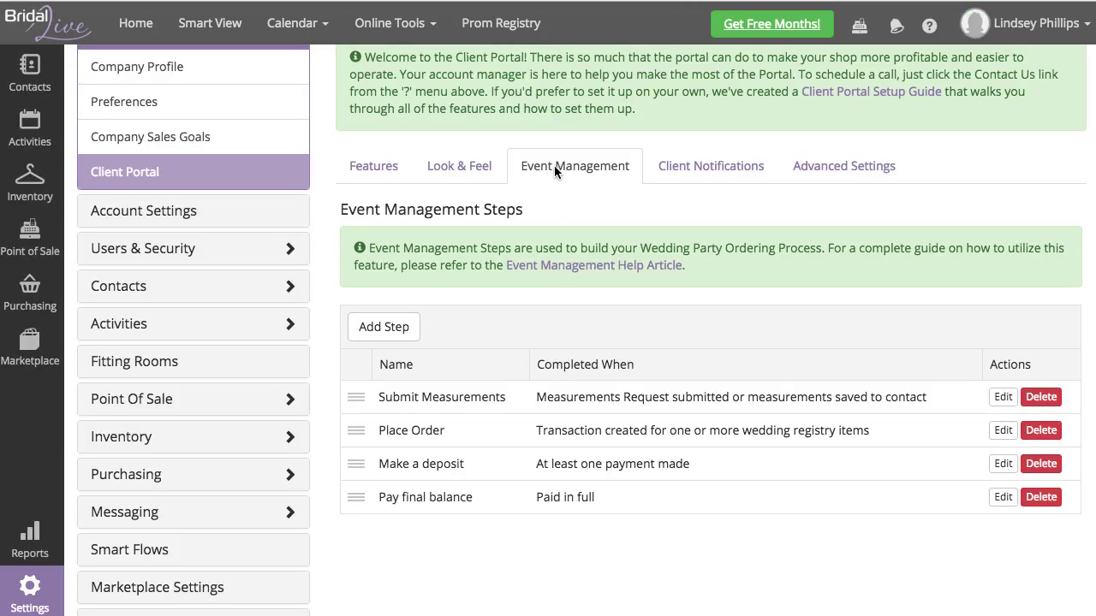
Step: In Client Notifications, send the 'Request has been approved' email and text for Contact's Update Request approvals
left_click(763, 166)
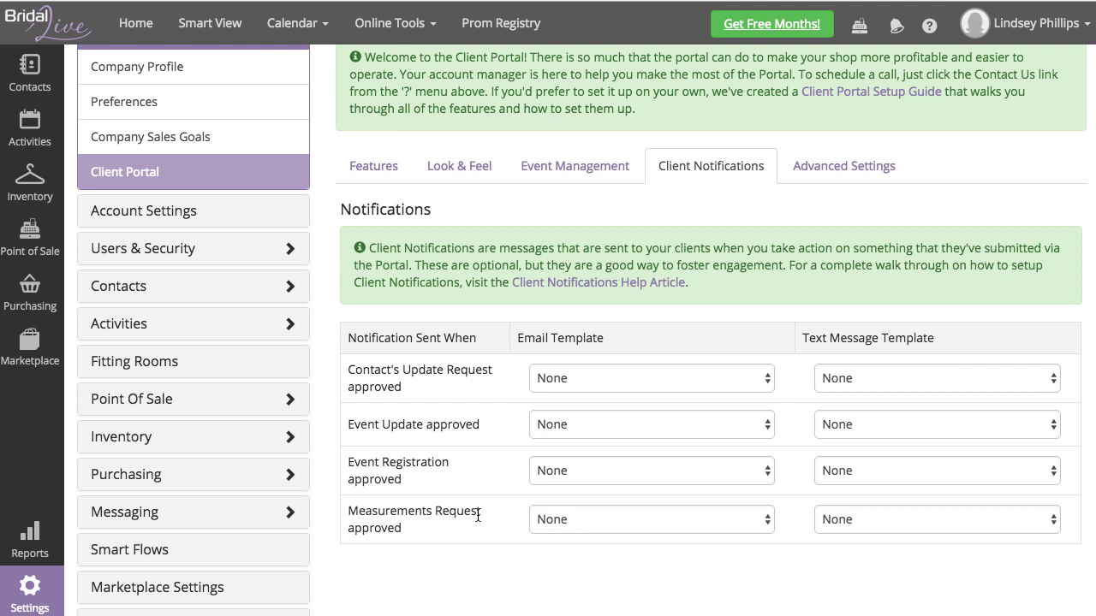
left_click(536, 378)
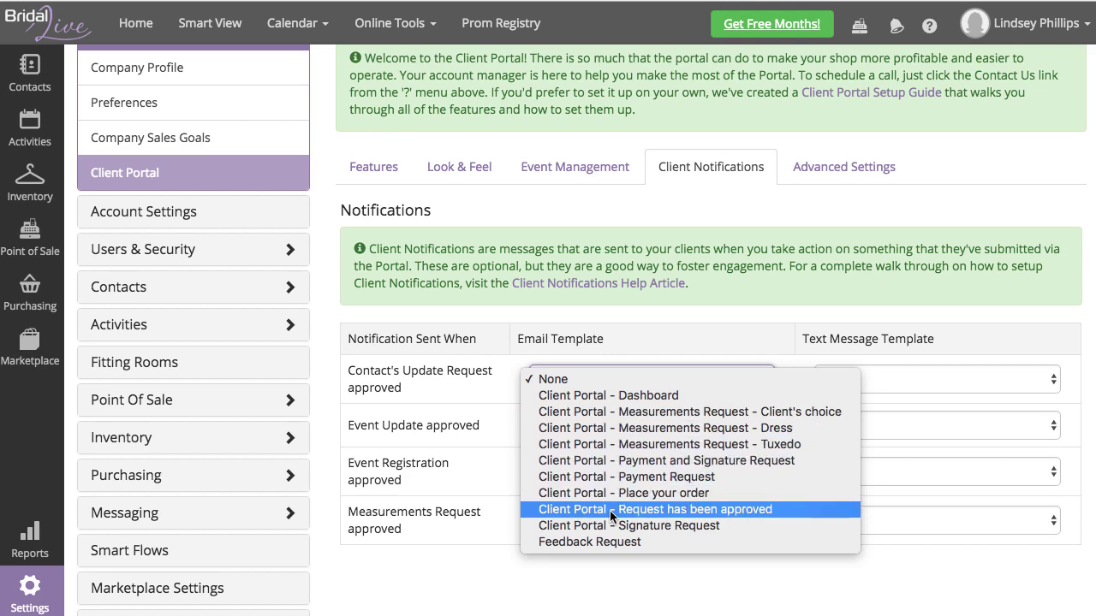
left_click(779, 511)
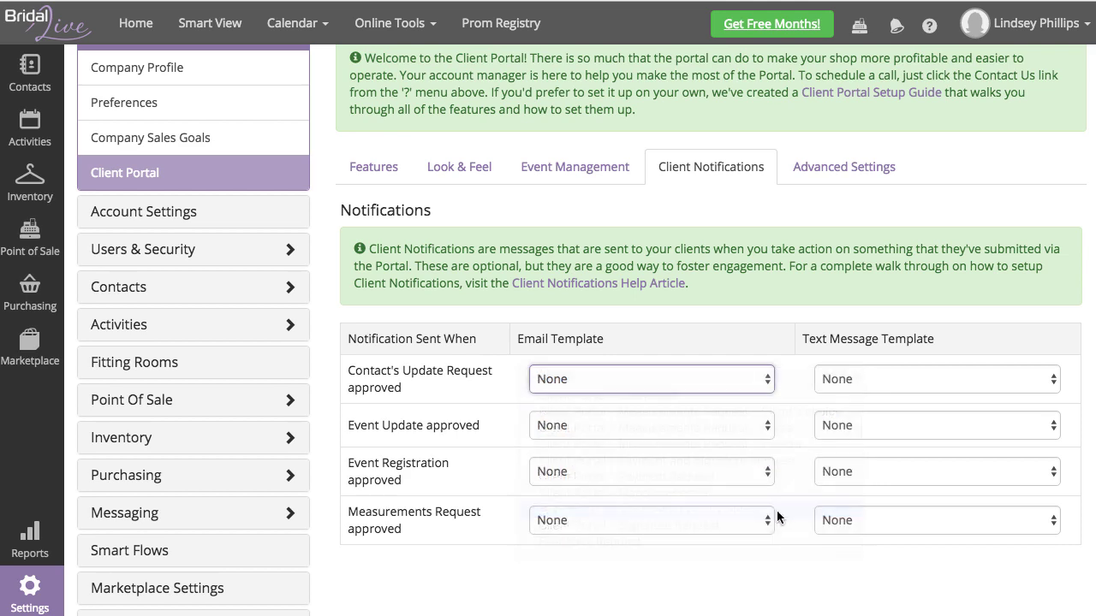
left_click(851, 376)
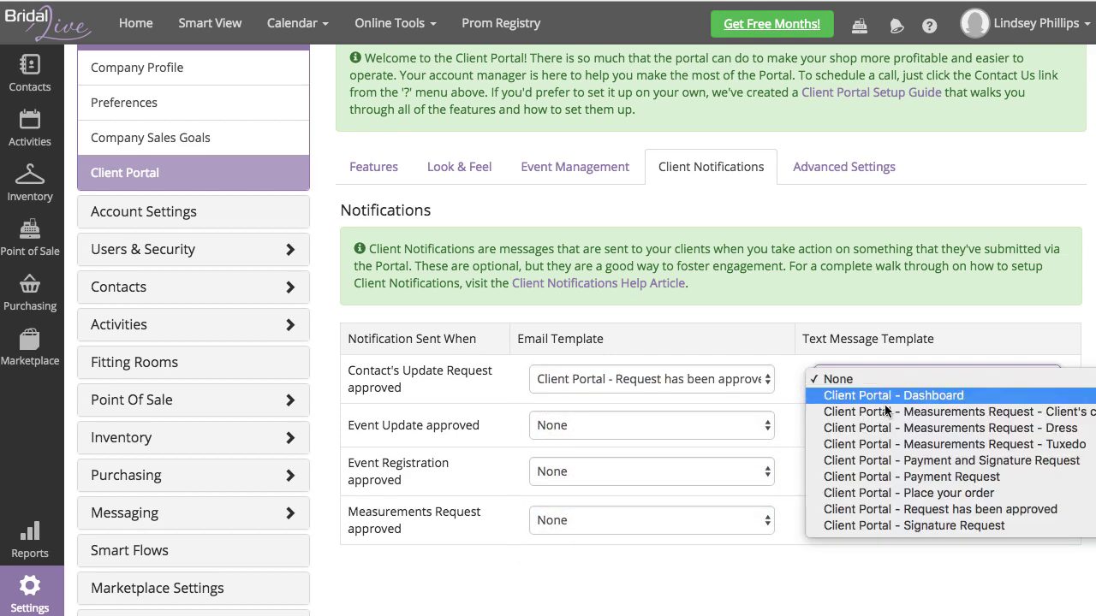
left_click(933, 511)
Step: Use the 'Request has been approved' email and text for Event Update and Event Registration approvals
left_click(693, 428)
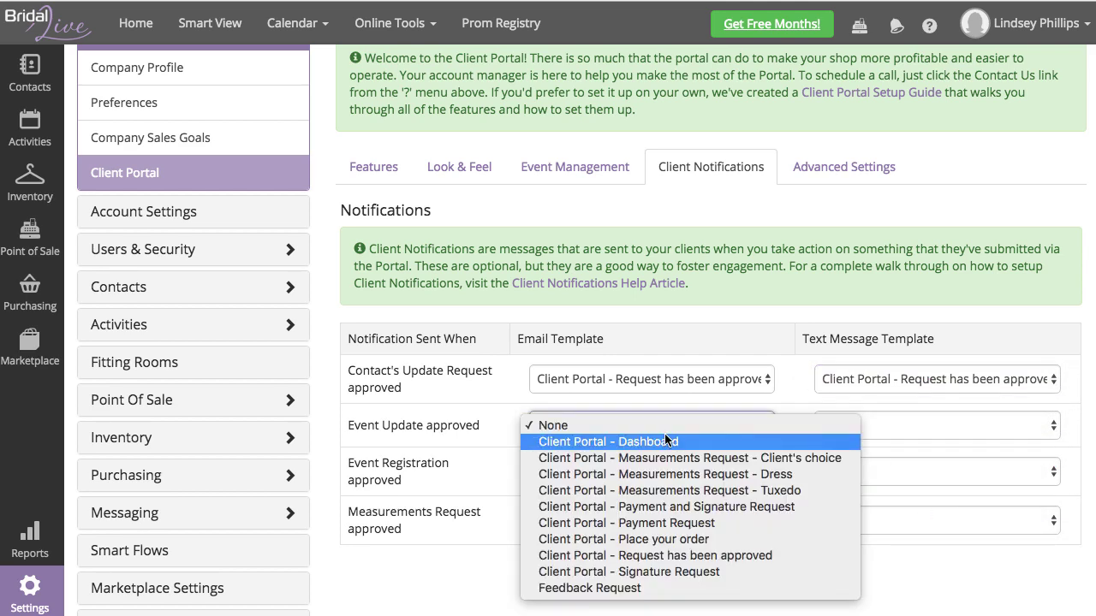
left_click(755, 554)
left_click(882, 426)
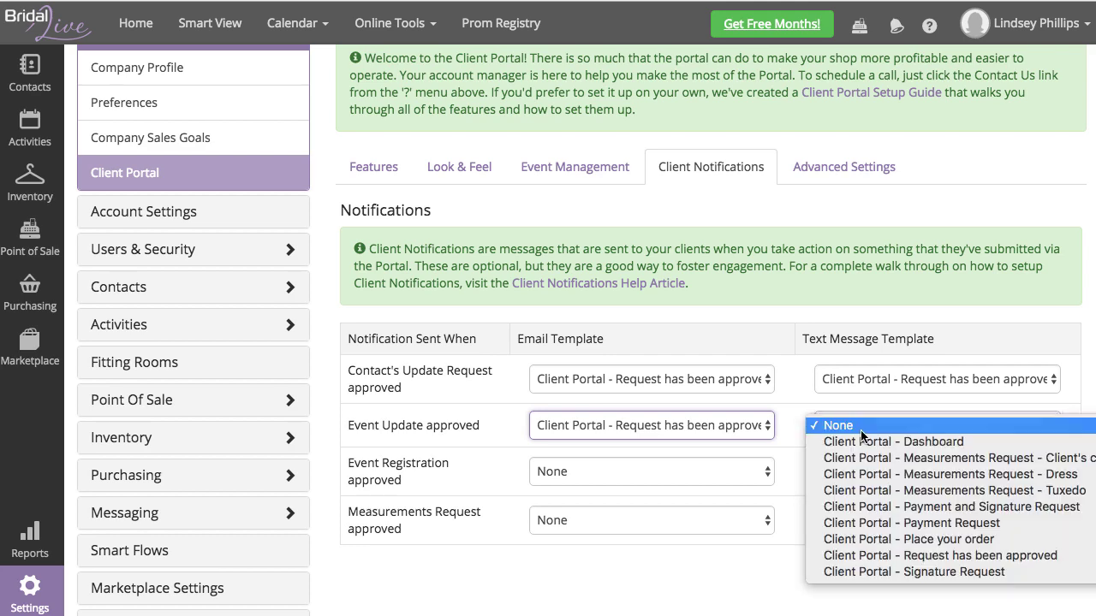
left_click(951, 556)
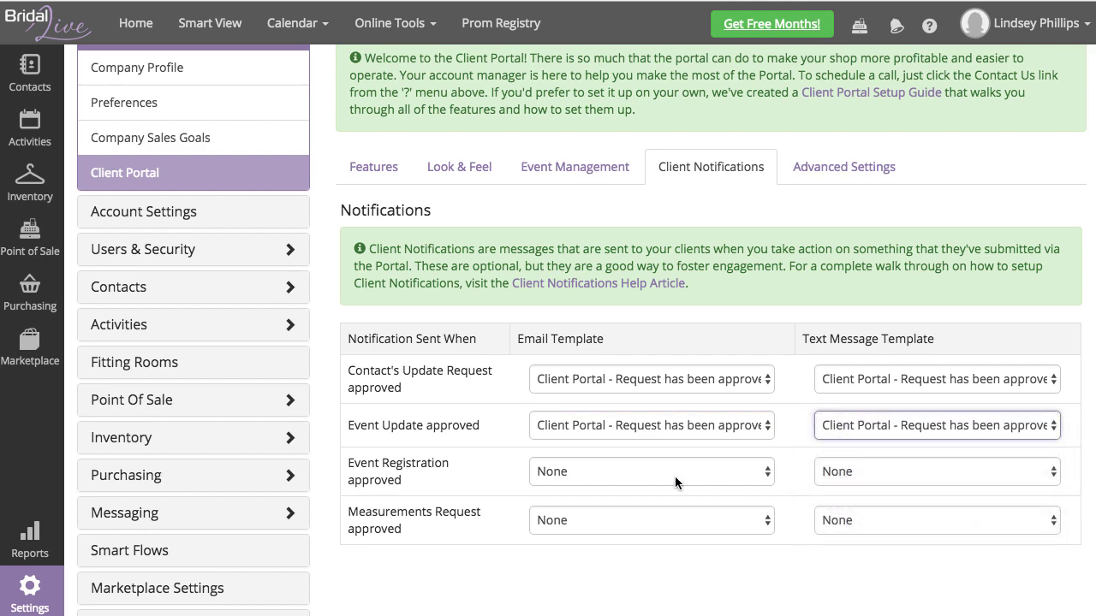
left_click(675, 474)
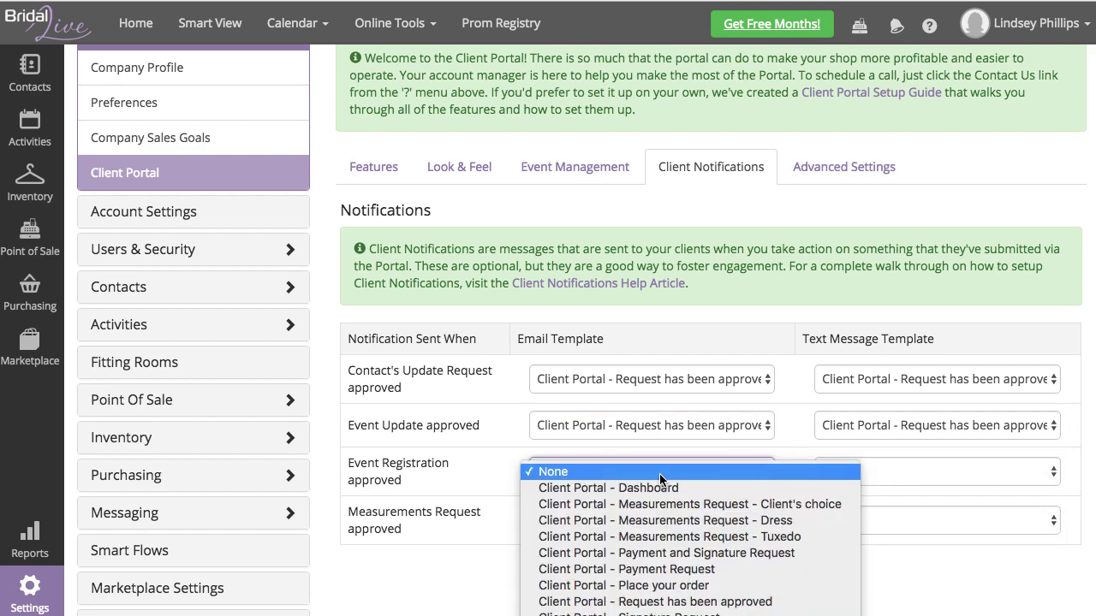
left_click(710, 602)
left_click(867, 479)
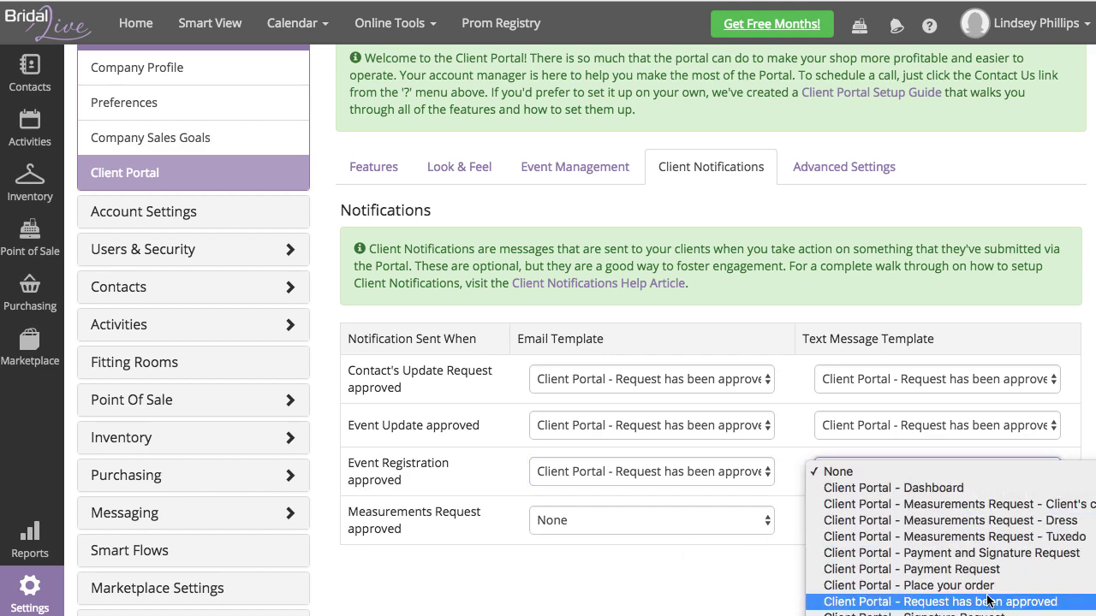
key("Return")
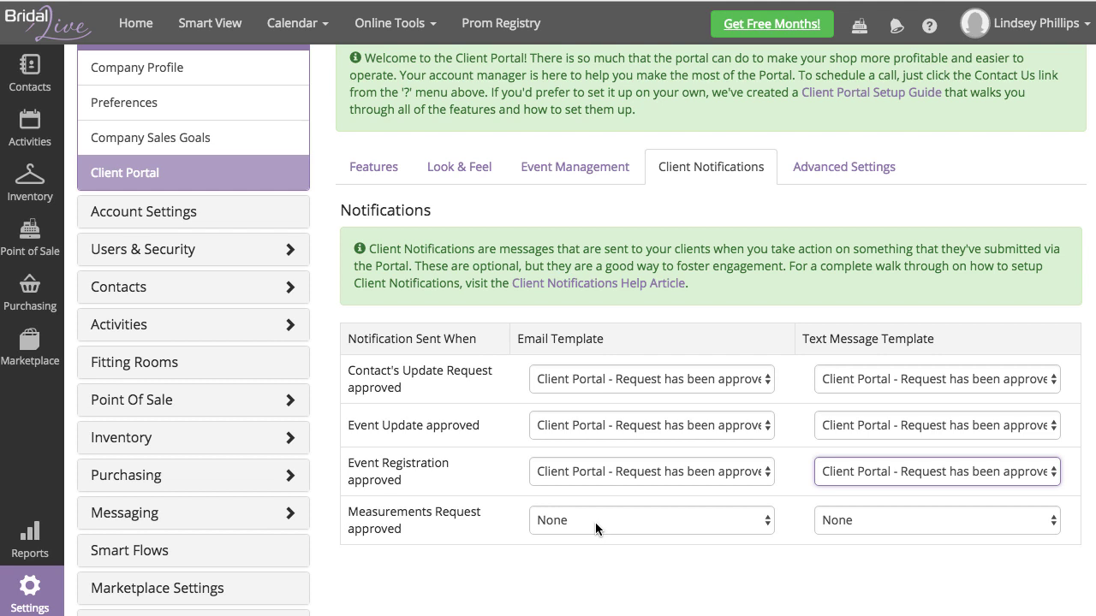
Step: Set Measurements Request approval email and text to 'Client Portal - Request has been approved', then save
left_click(598, 517)
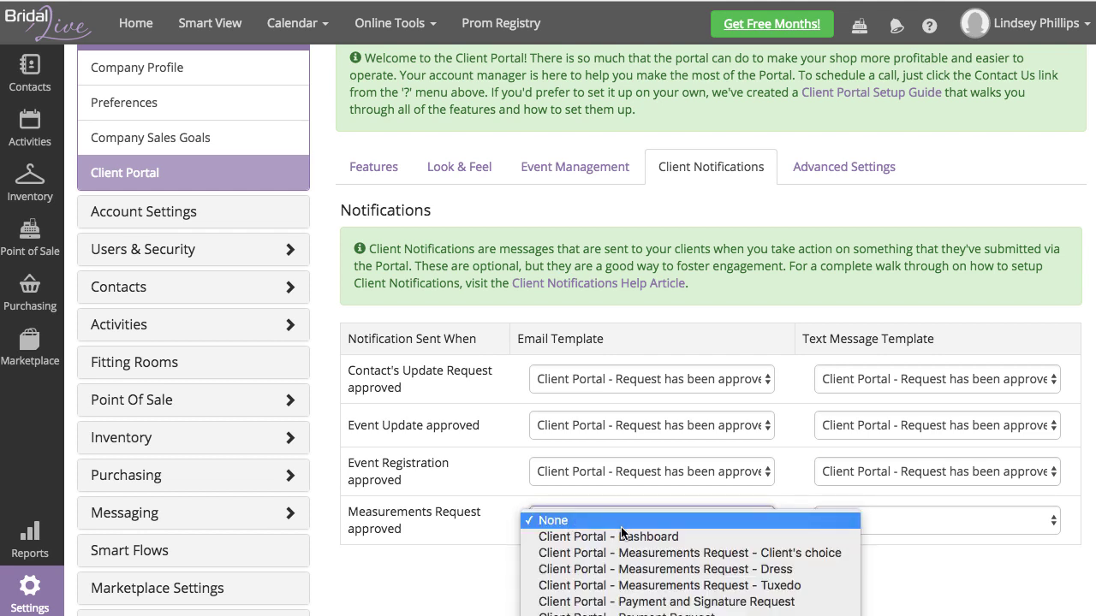
left_click(604, 615)
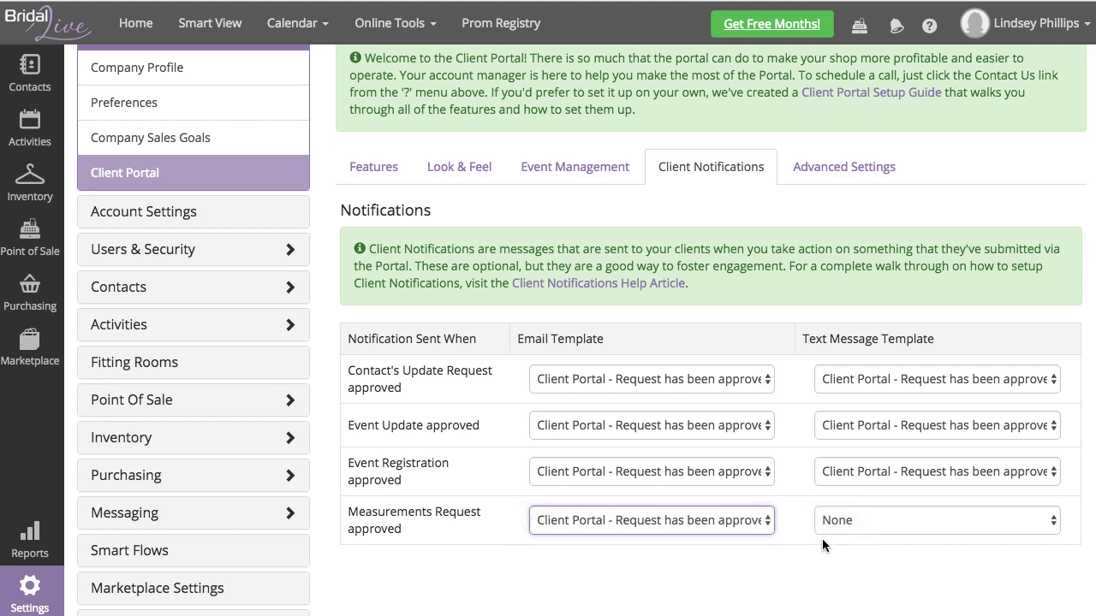
left_click(893, 522)
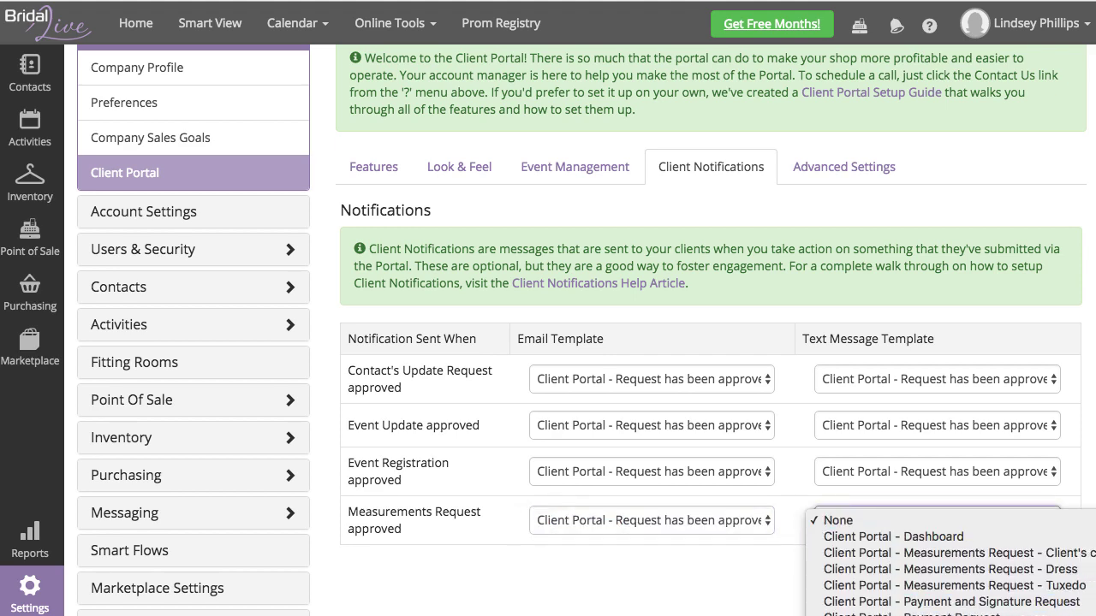
left_click(816, 563)
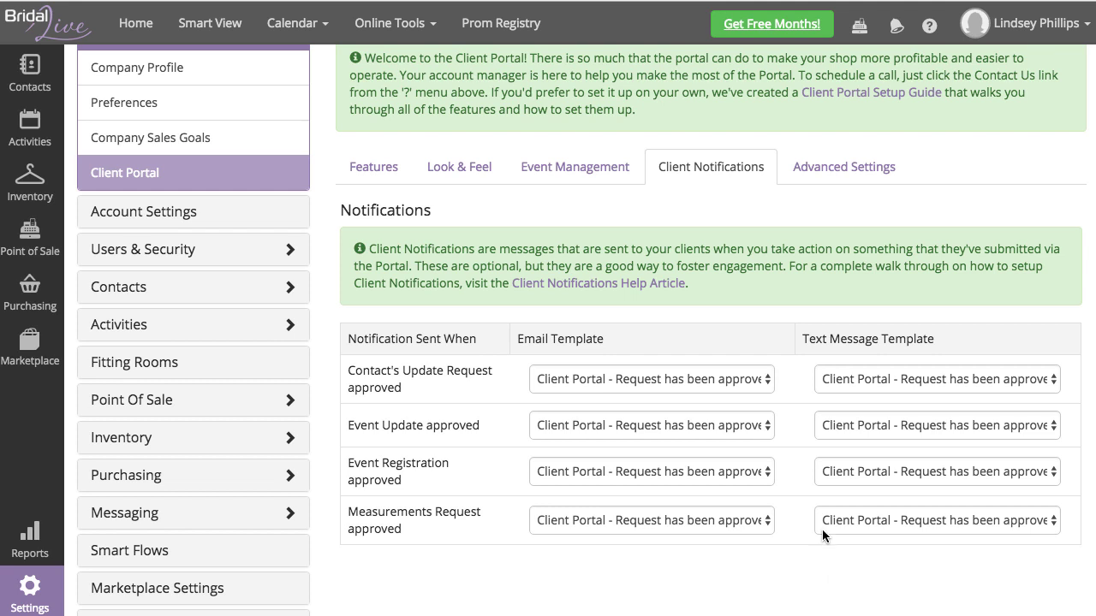
scroll(822, 529, "up", 2)
left_click(591, 72)
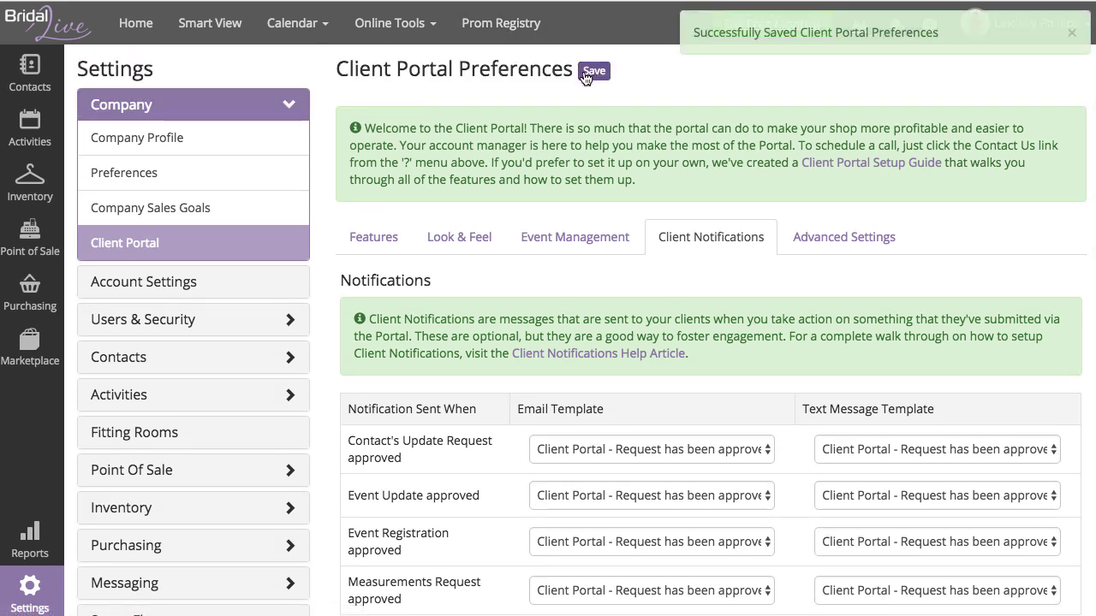
Step: Show the Client Portal's Advanced Settings tab
scroll(669, 441, "down", 2)
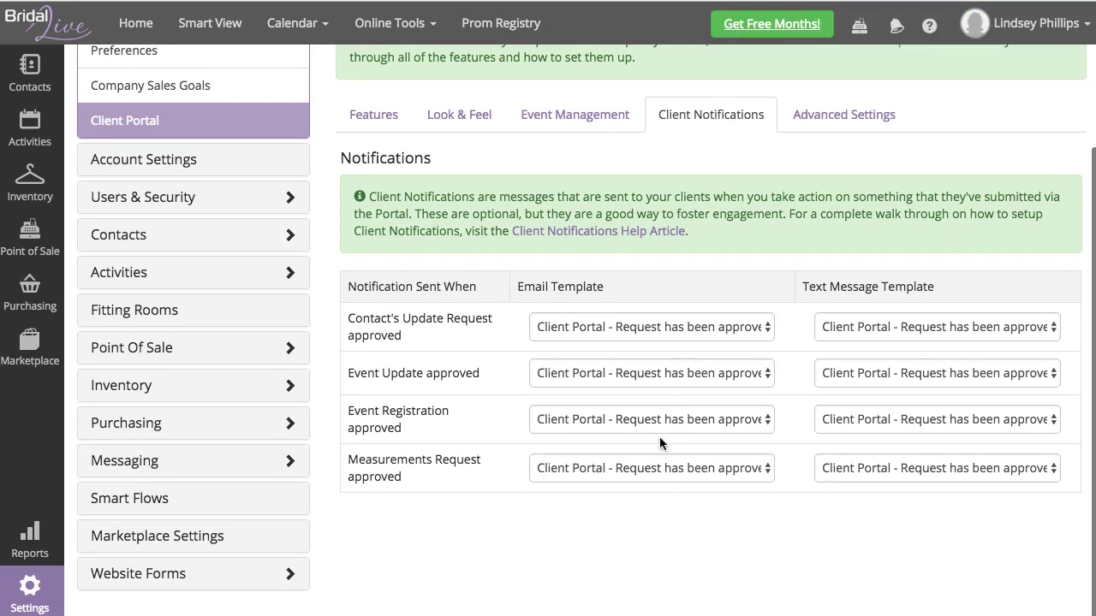
scroll(684, 337, "up", 1)
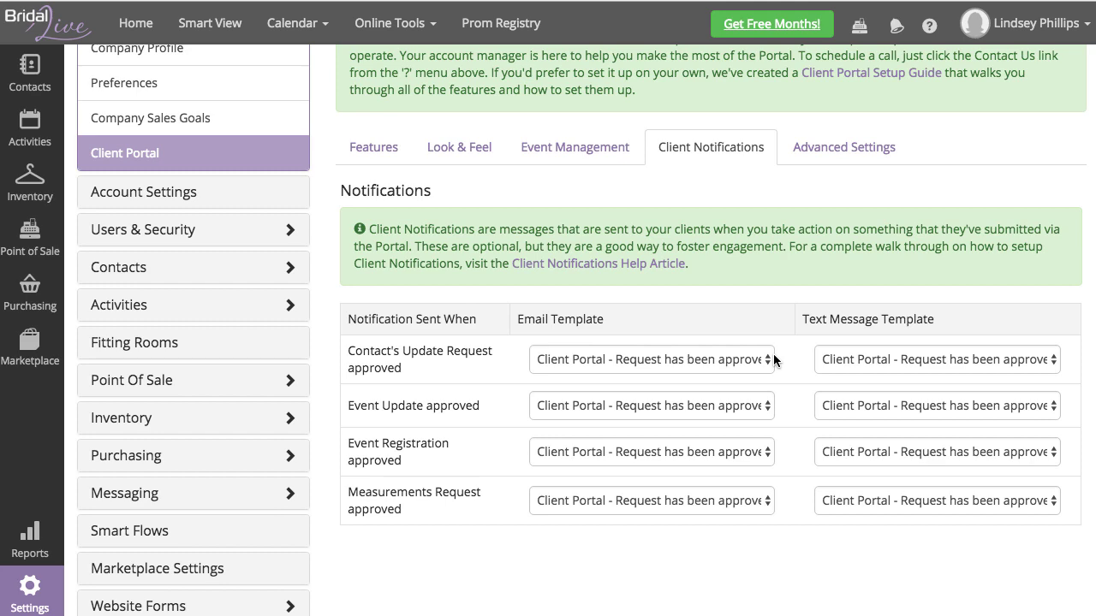
scroll(685, 240, "up", 2)
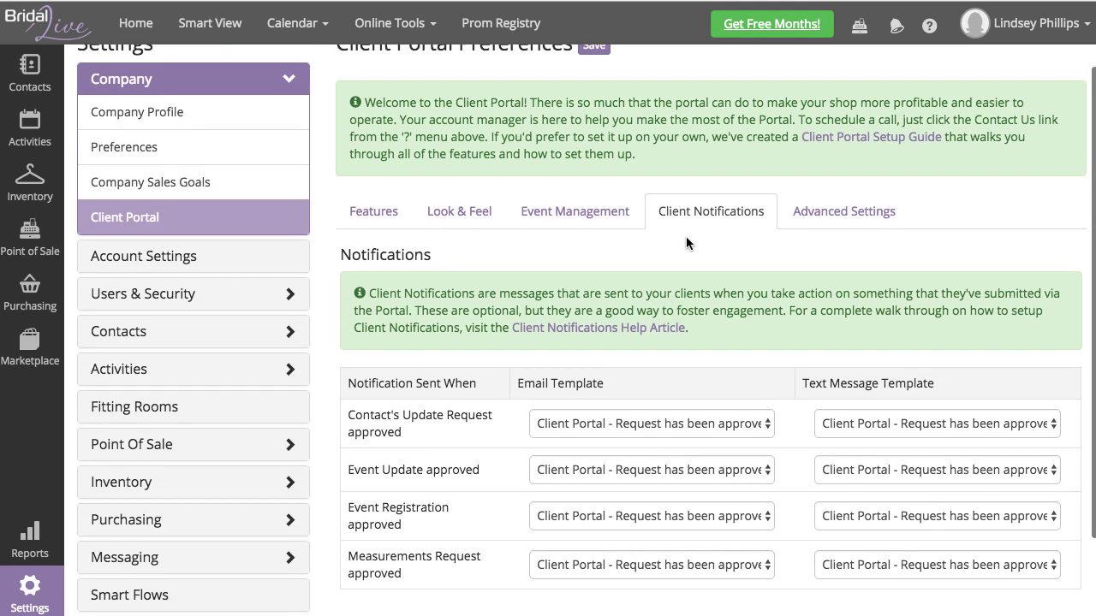
scroll(687, 236, "up", 1)
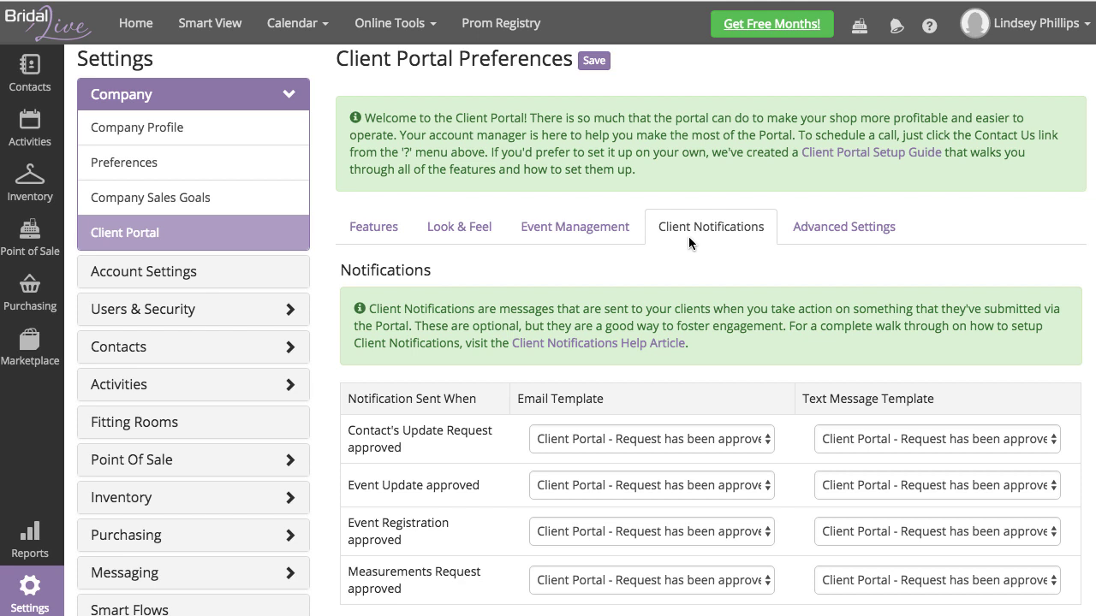
scroll(688, 236, "up", 1)
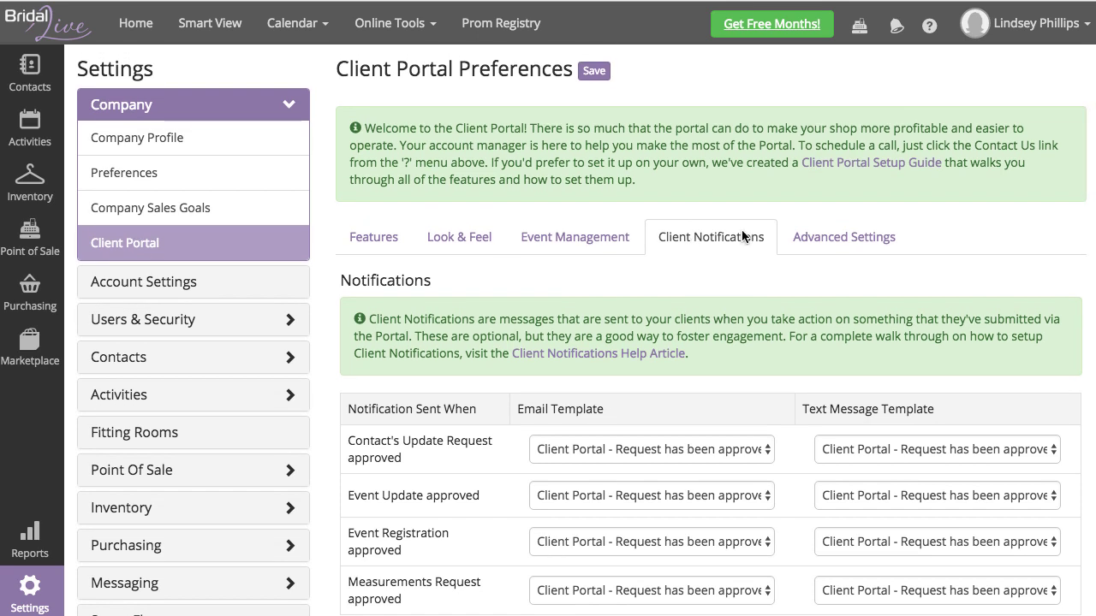
left_click(867, 246)
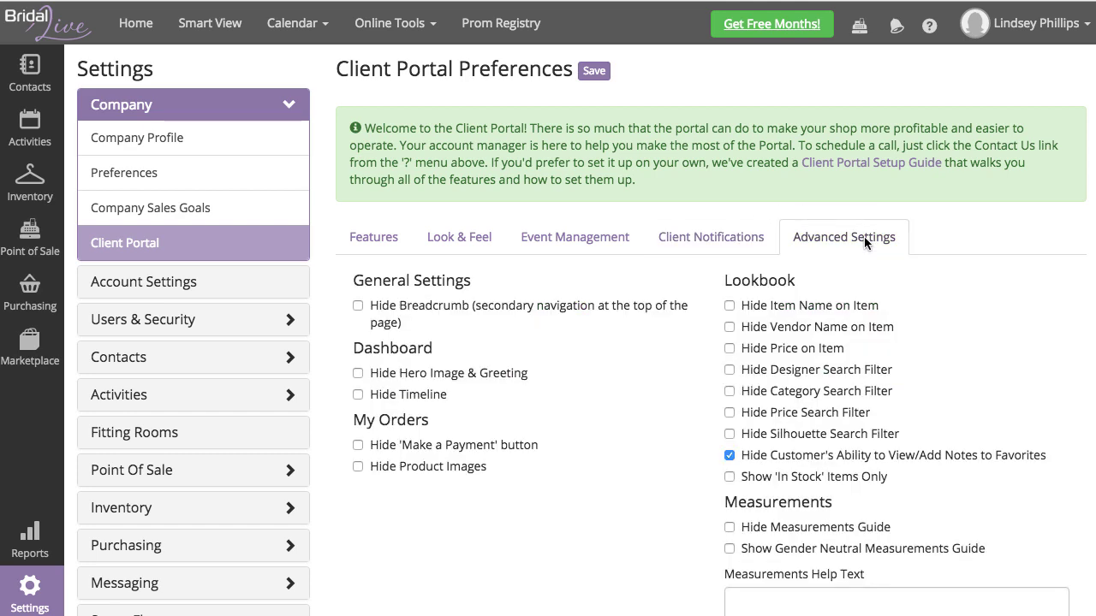
scroll(980, 328, "down", 3)
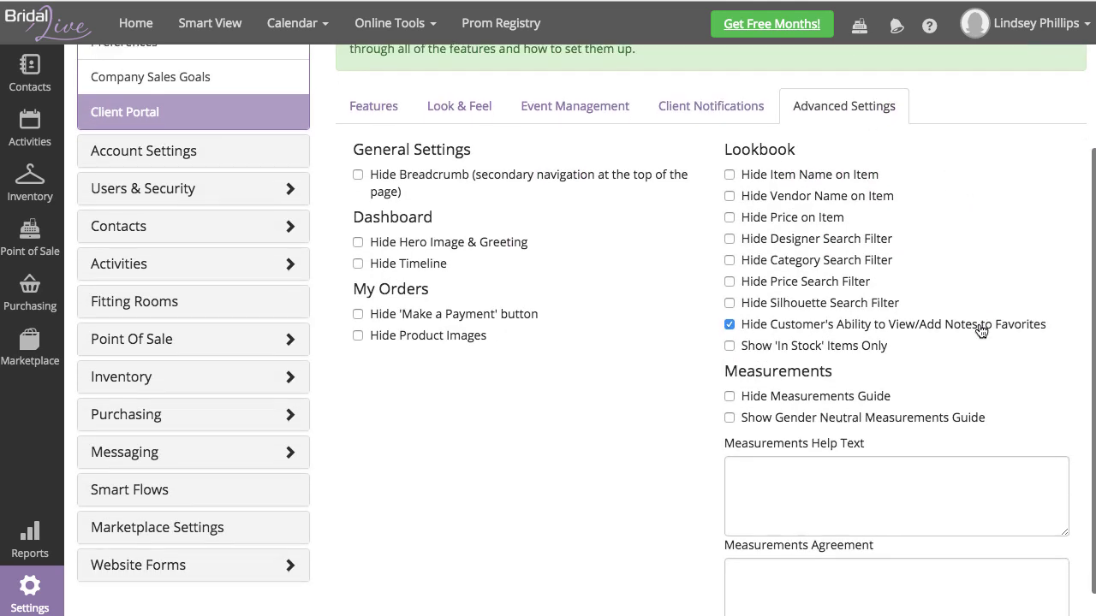
scroll(981, 328, "up", 3)
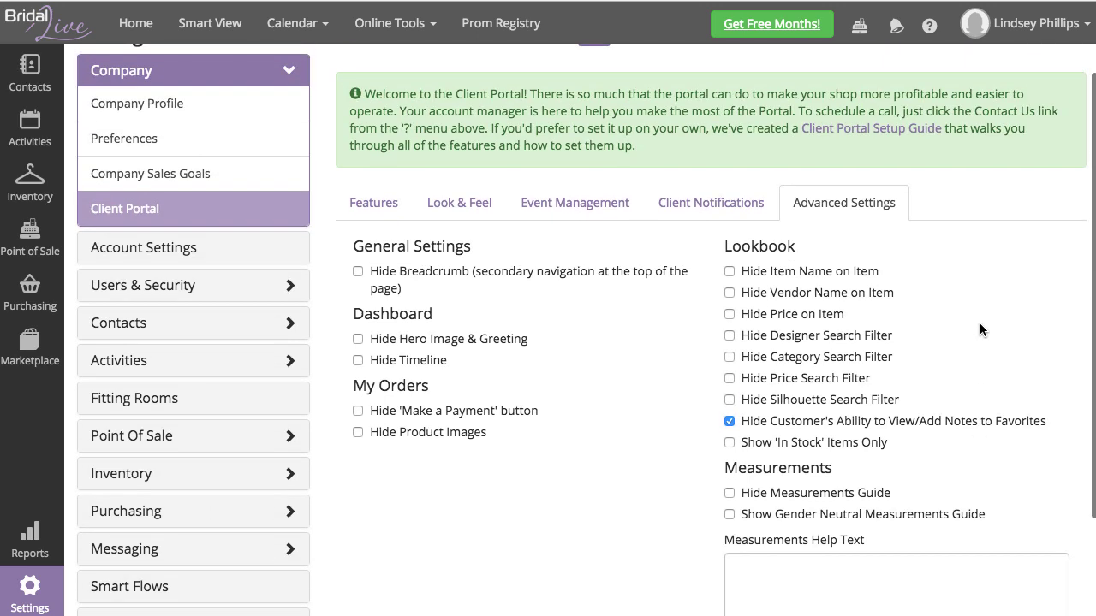
scroll(980, 323, "down", 3)
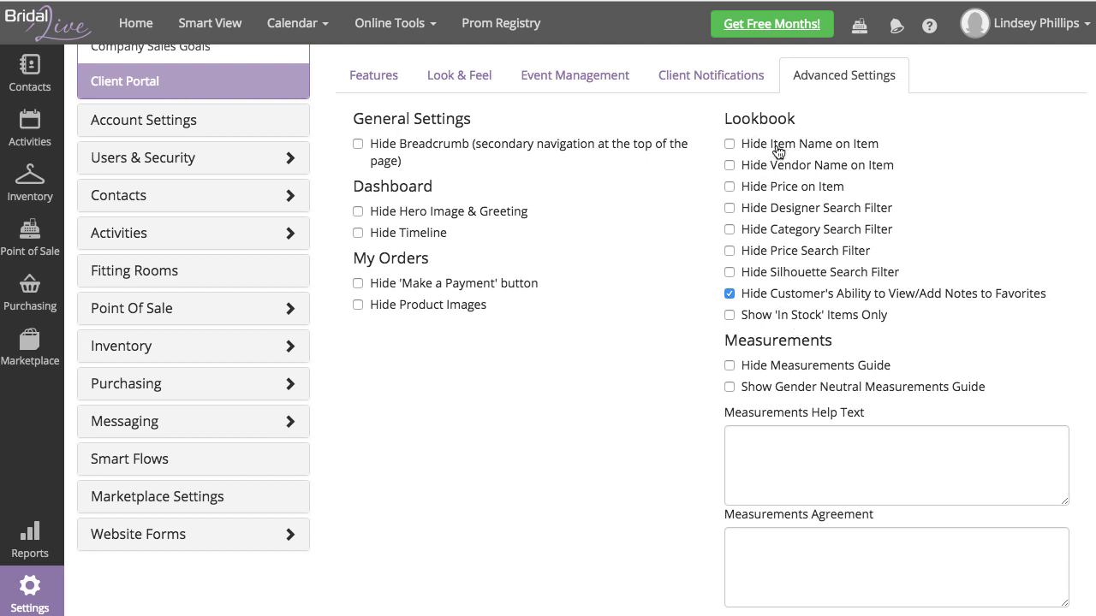
scroll(777, 151, "up", 1)
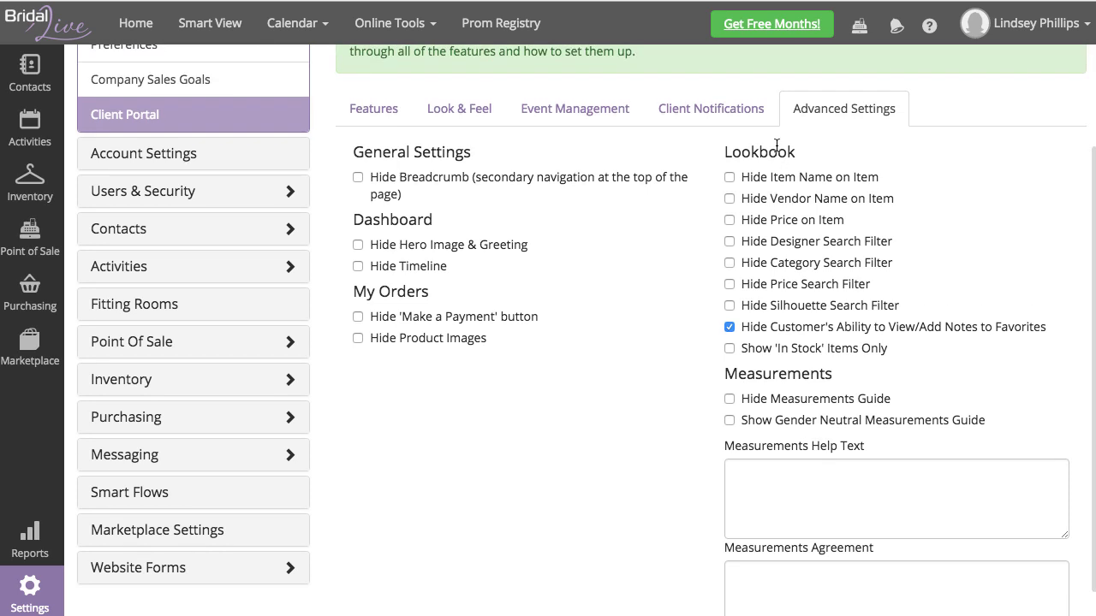
scroll(776, 146, "down", 1)
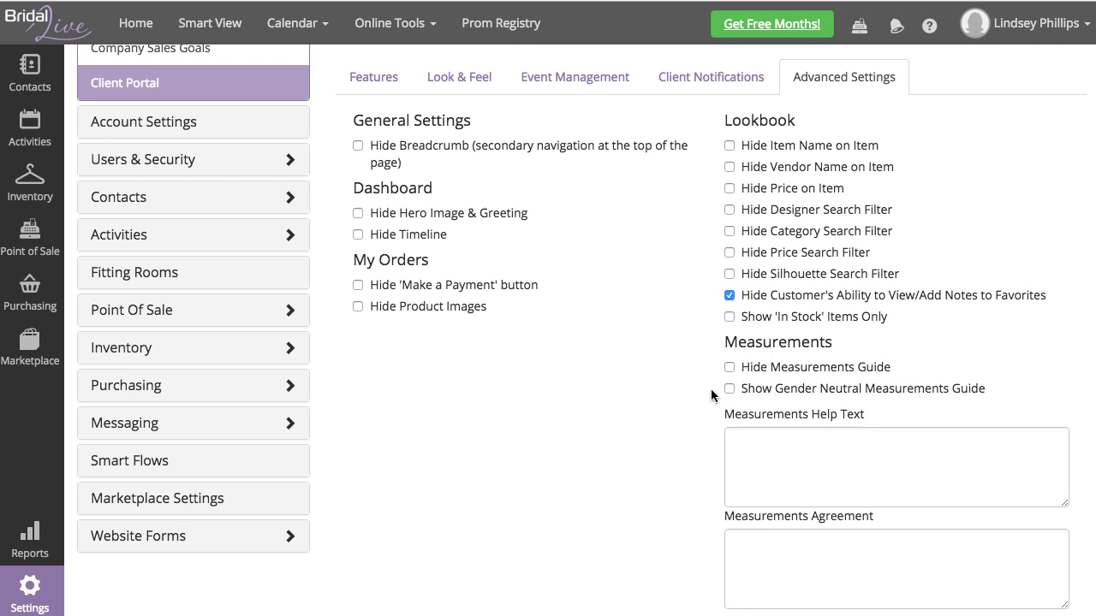
scroll(699, 399, "down", 1)
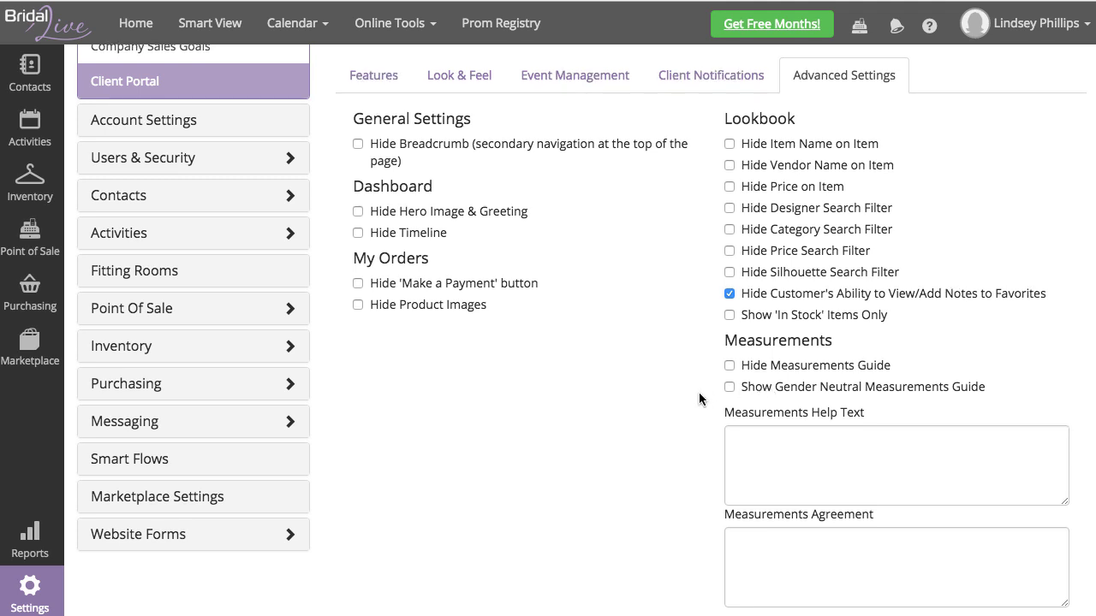
left_click(835, 448)
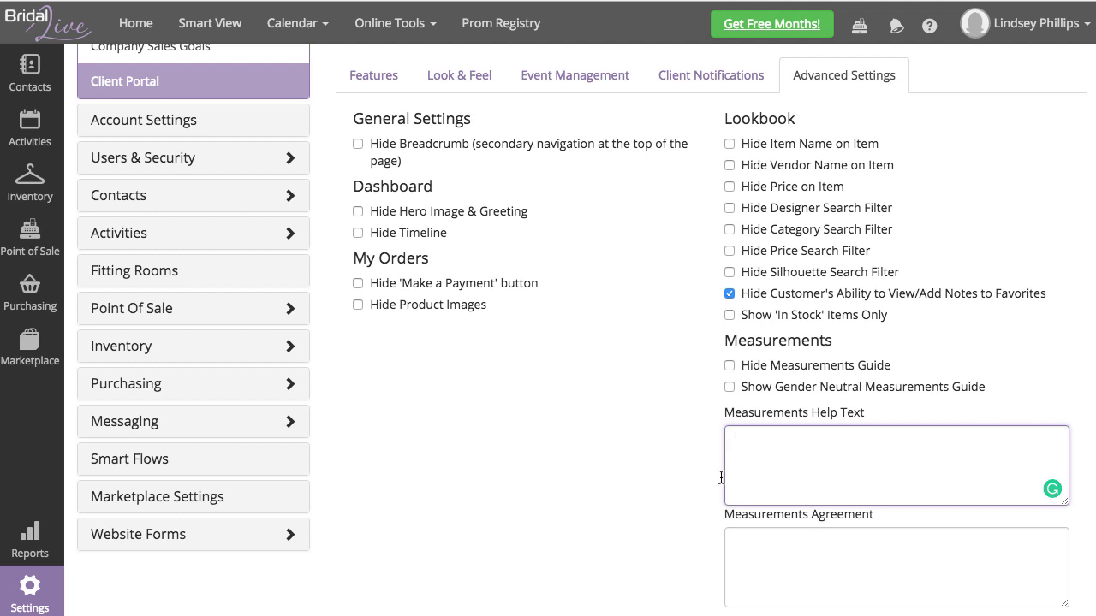
Step: Set the Measurements Help Text to 'Please submit measurements below!'
left_click(760, 563)
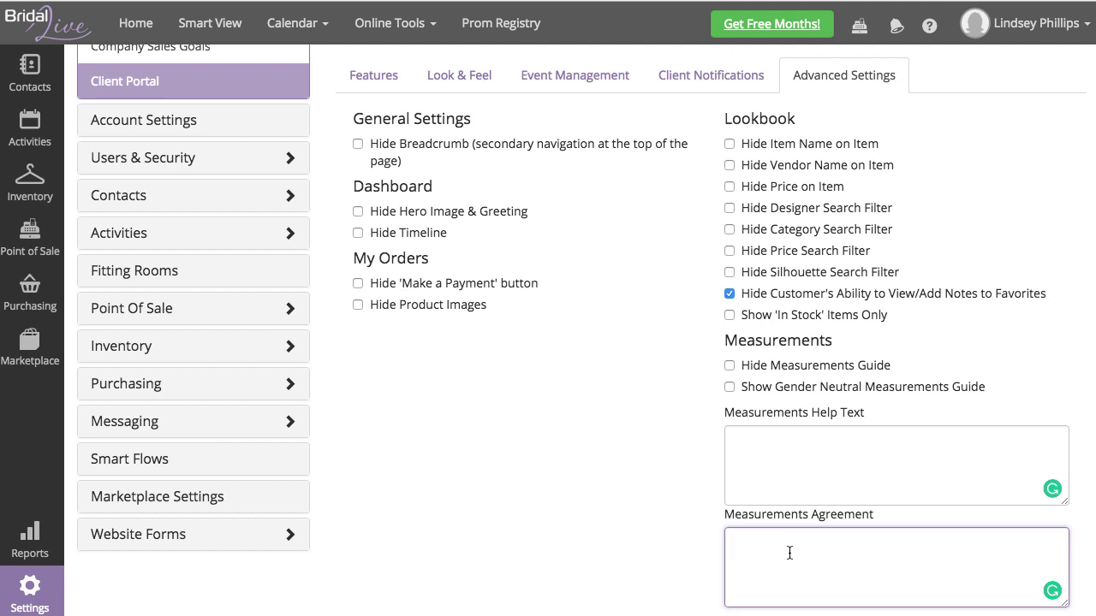
left_click(733, 439)
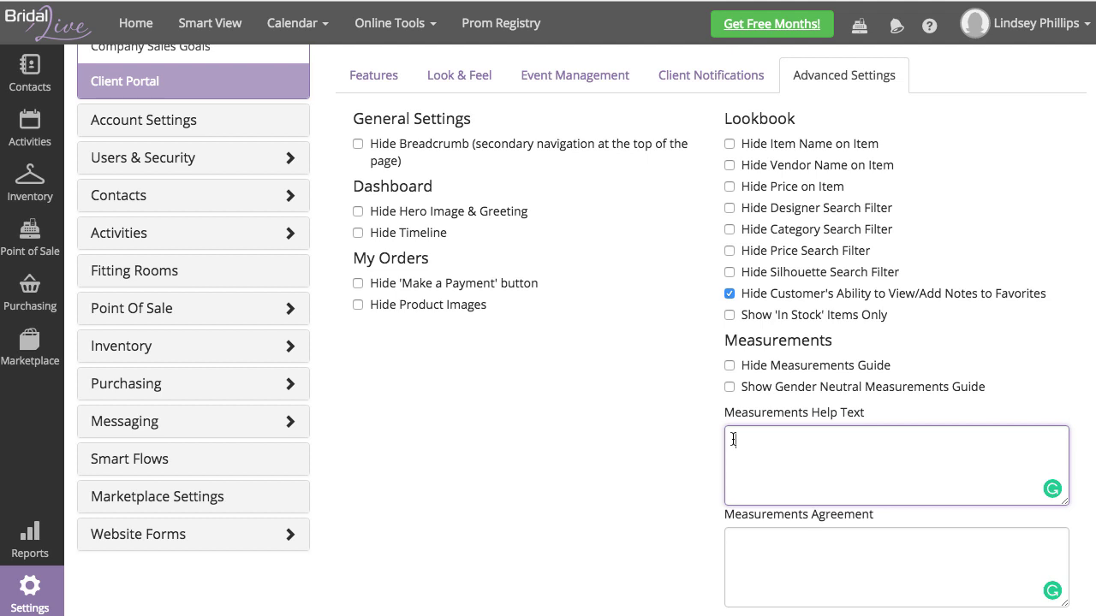
type("Please submit measurements below!")
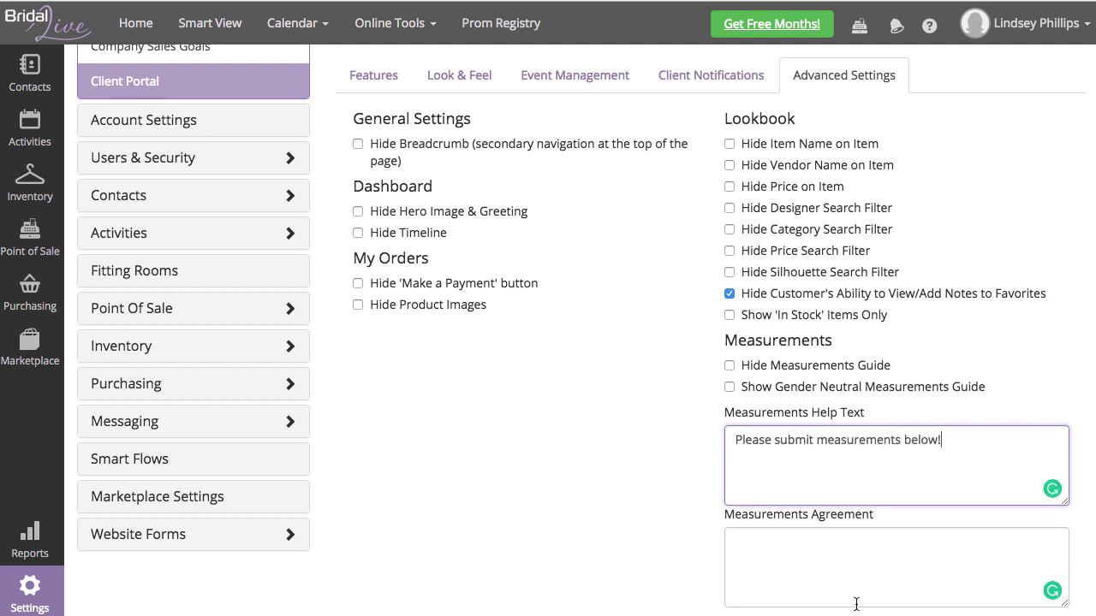
Step: Enter 'You are 100% agreeing to these measurements!!! :)' as the Measurements Agreement and save
left_click(820, 558)
type("You ")
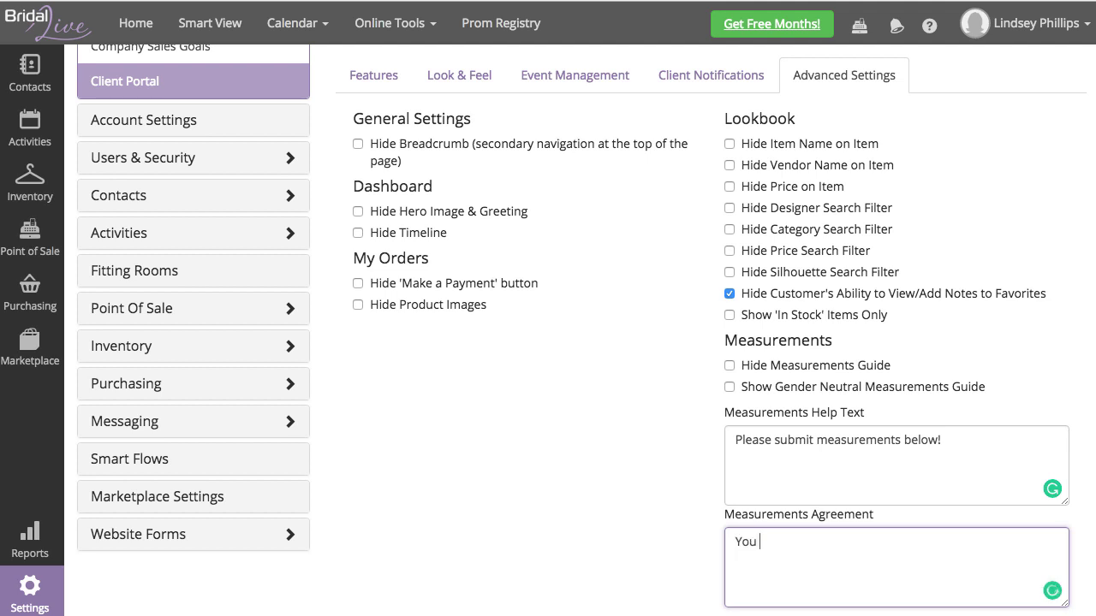
type("are 100% agreeing")
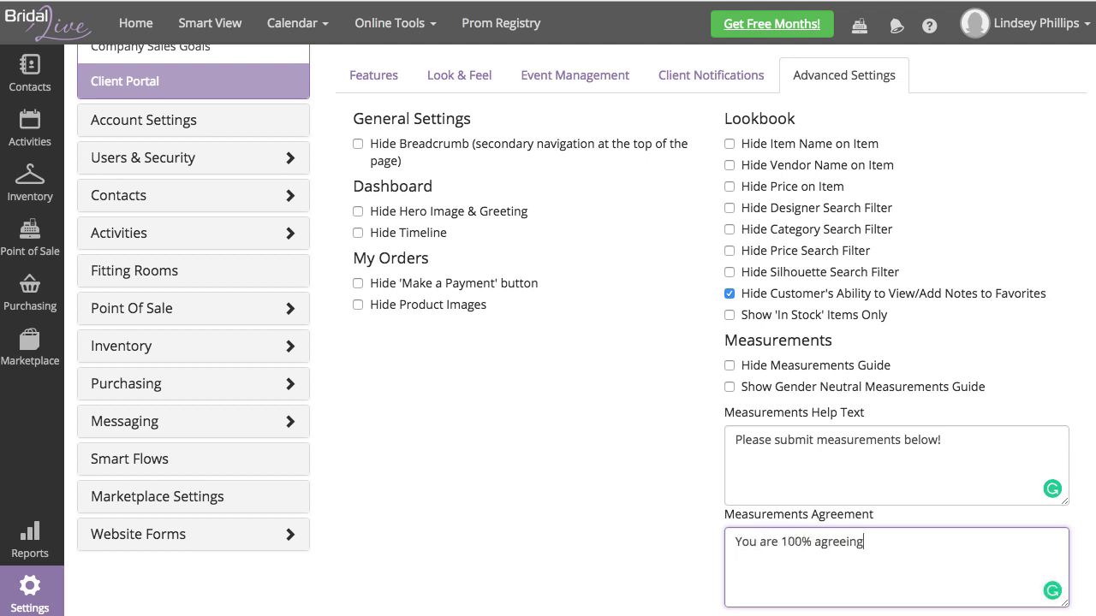
type(" to these measurements!!! :)")
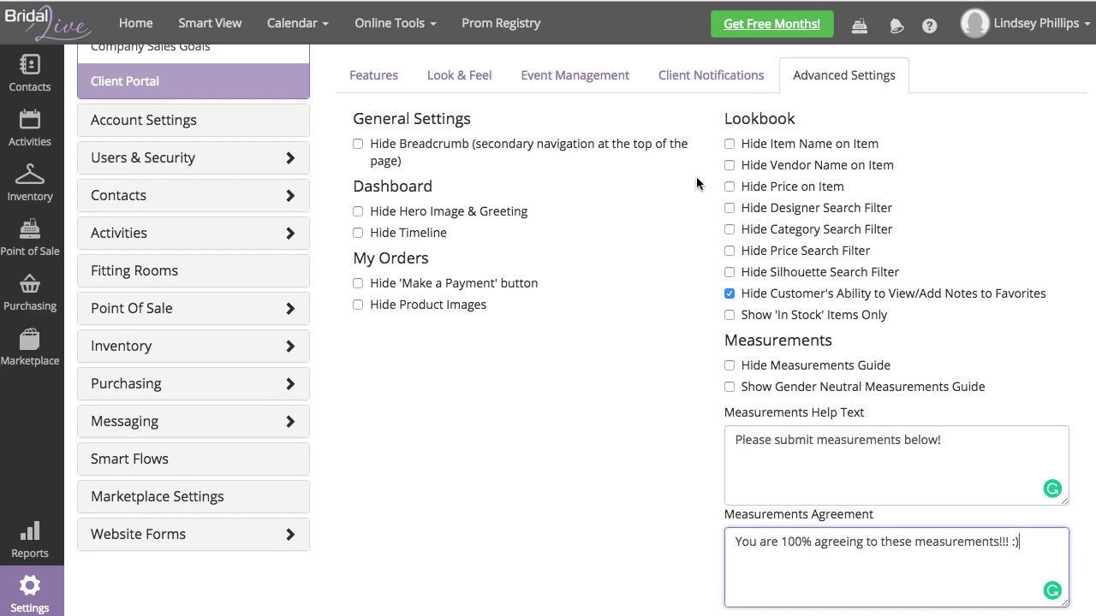
scroll(696, 176, "up", 2)
left_click(596, 72)
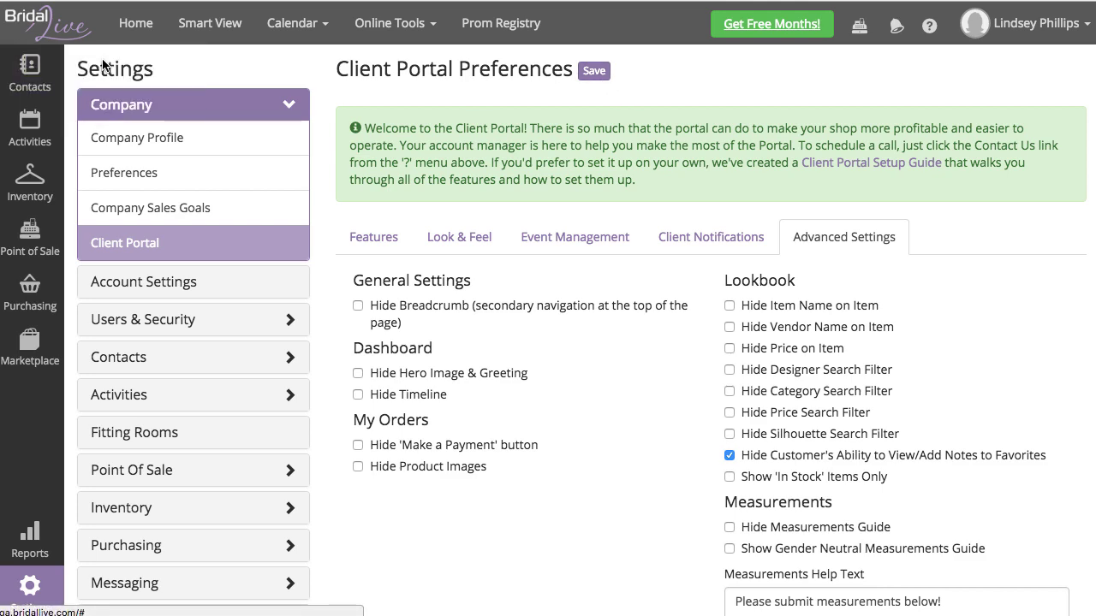
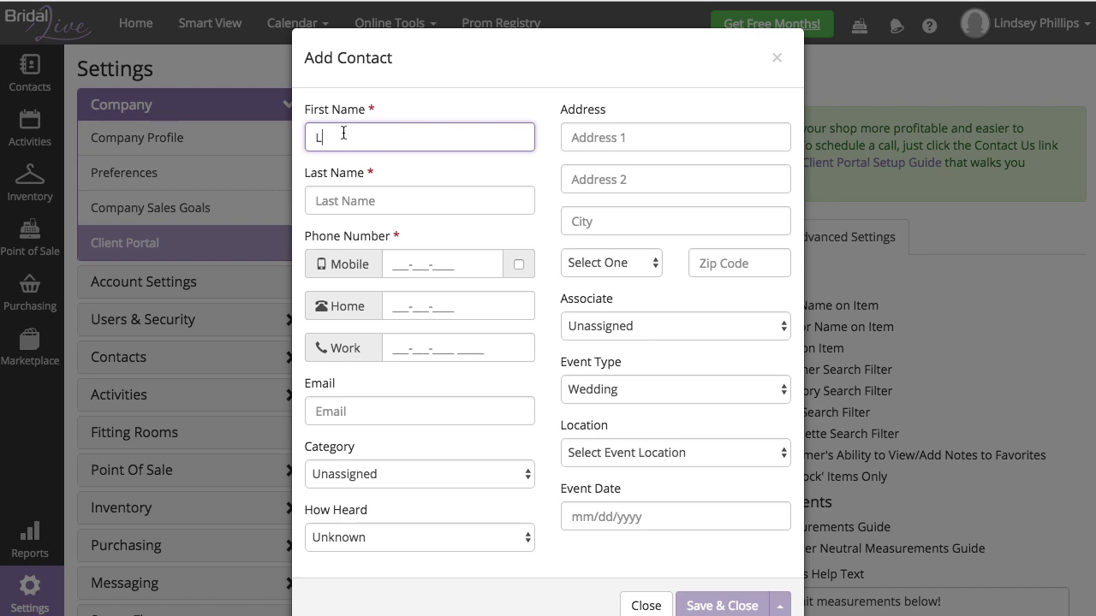
Step: Enter the new contact's first name, last name and mobile number
key("Tab")
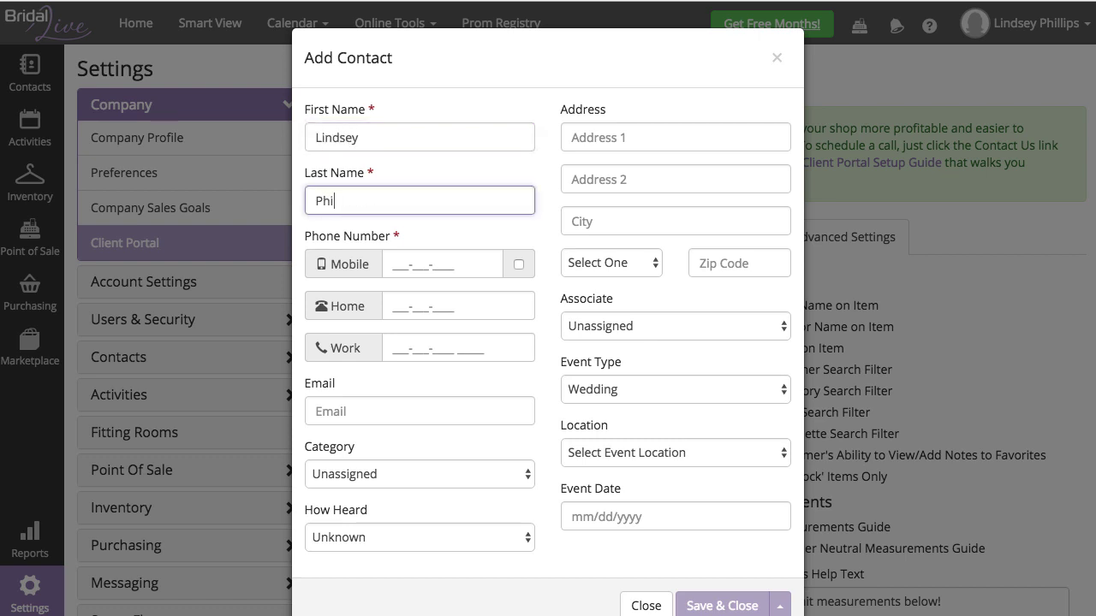
key("Tab")
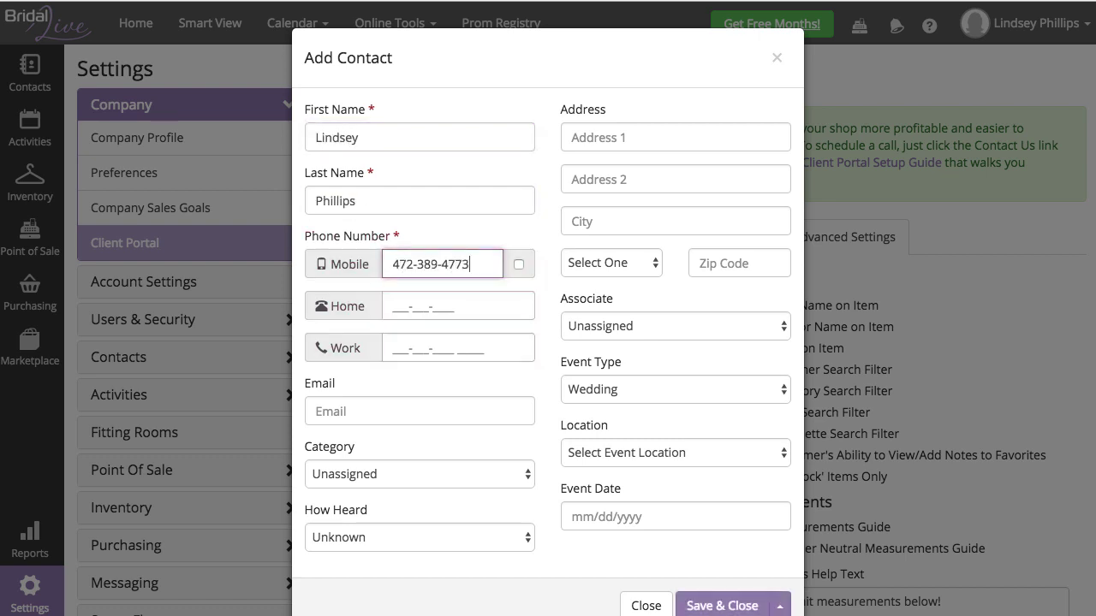
Step: Opt the mobile number into text messages, add the contact's e-mail, and save the contact
scroll(360, 153, "down", 1)
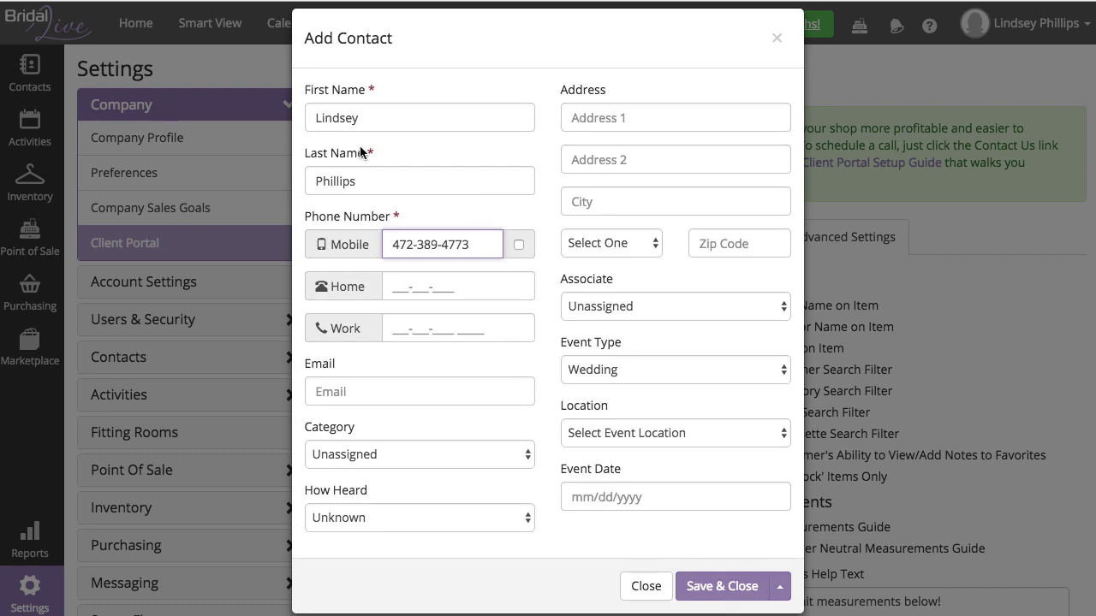
left_click(518, 244)
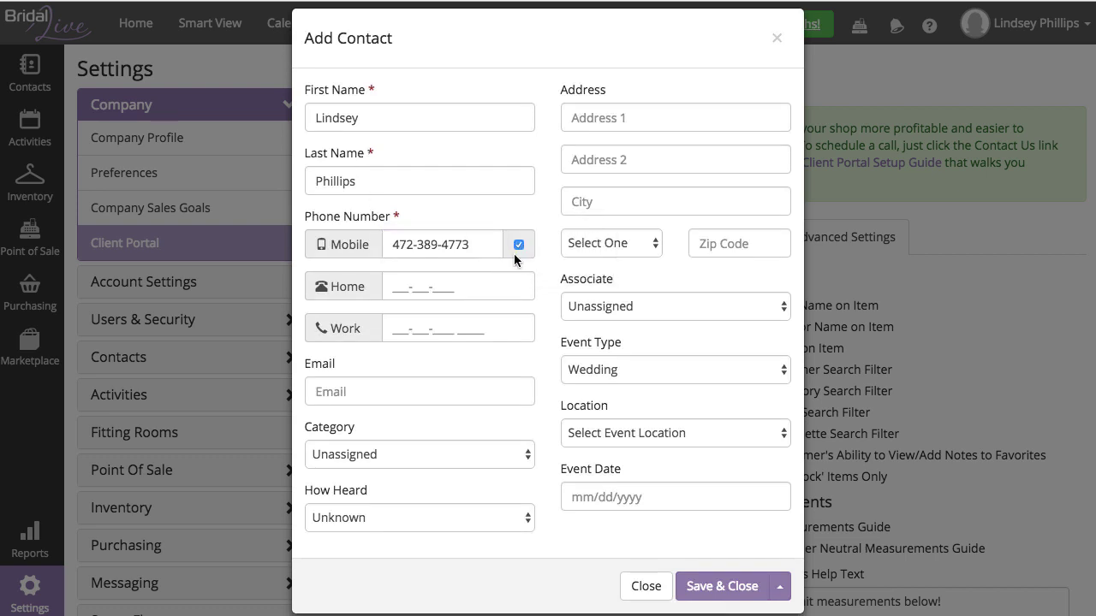
left_click(425, 392)
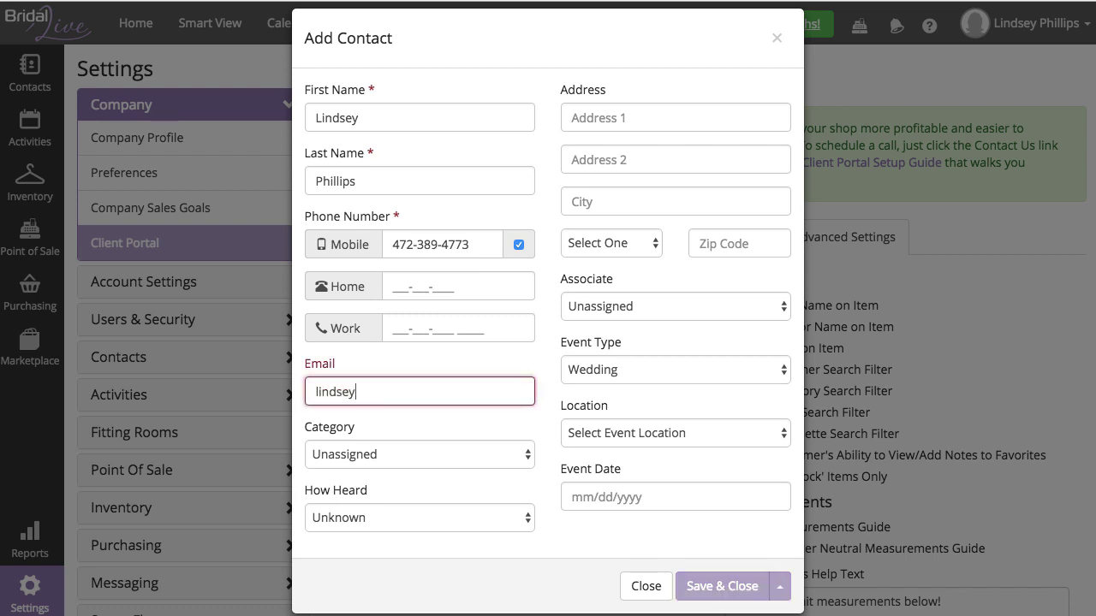
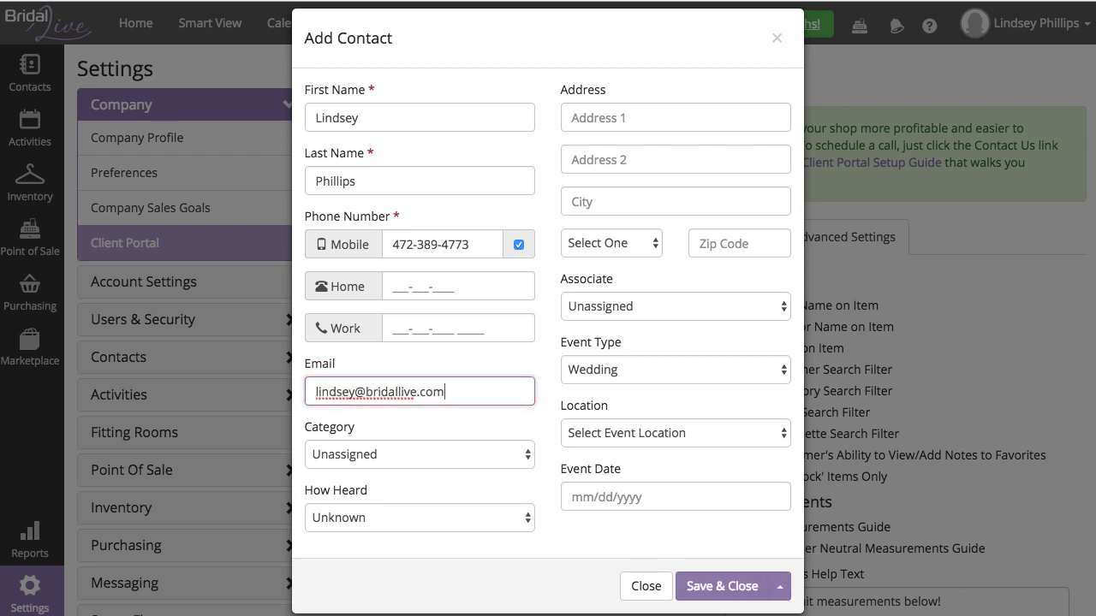
left_click(722, 586)
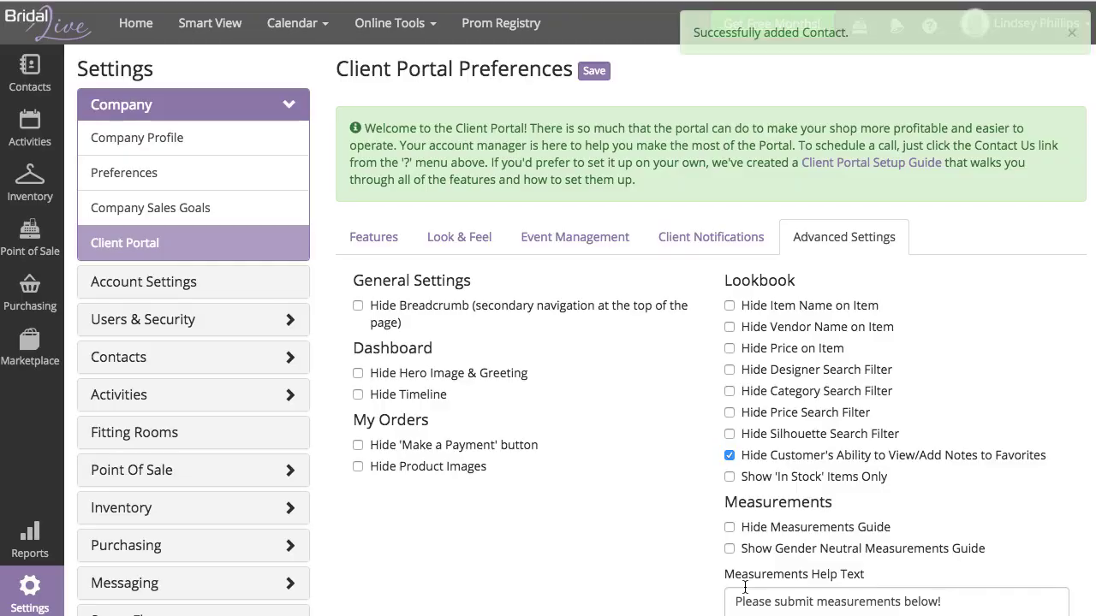
Step: Find the contact and open the Measurements section of her record
mouse_move(36, 88)
left_click(110, 81)
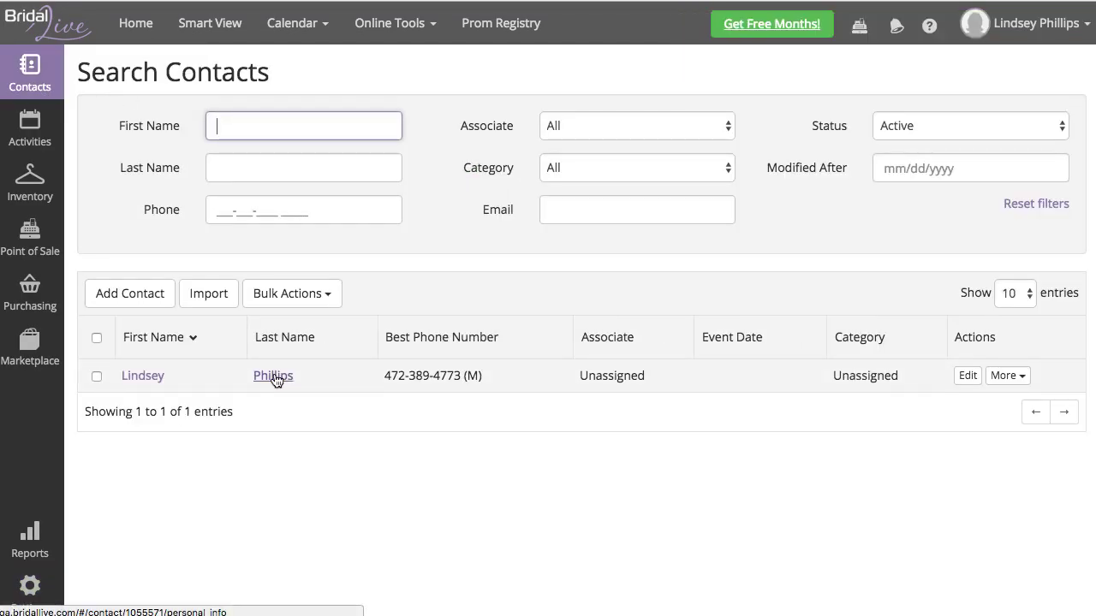
left_click(273, 377)
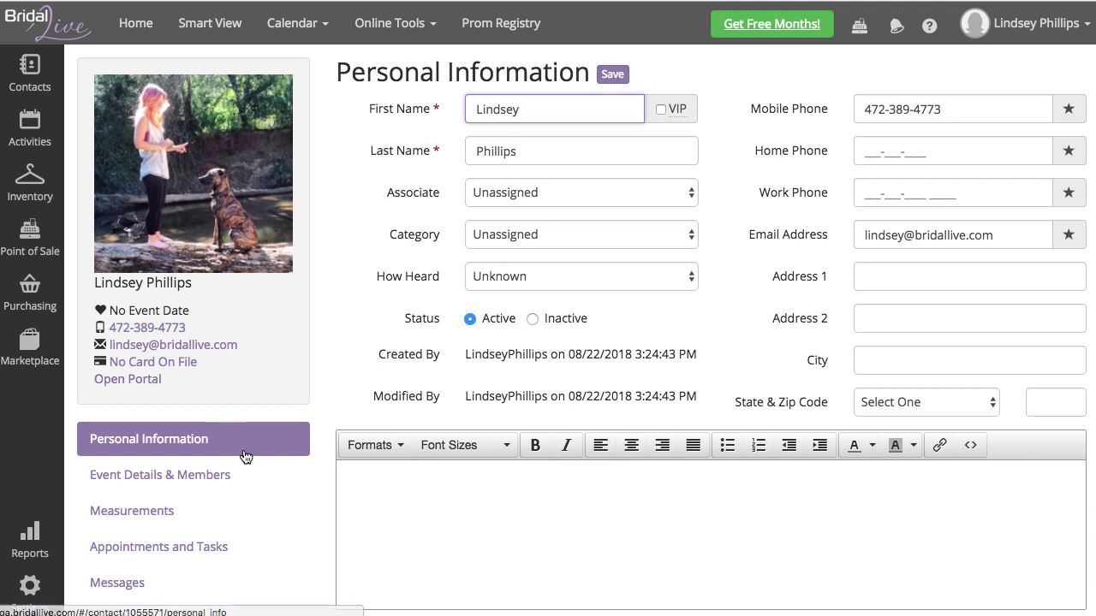
left_click(145, 512)
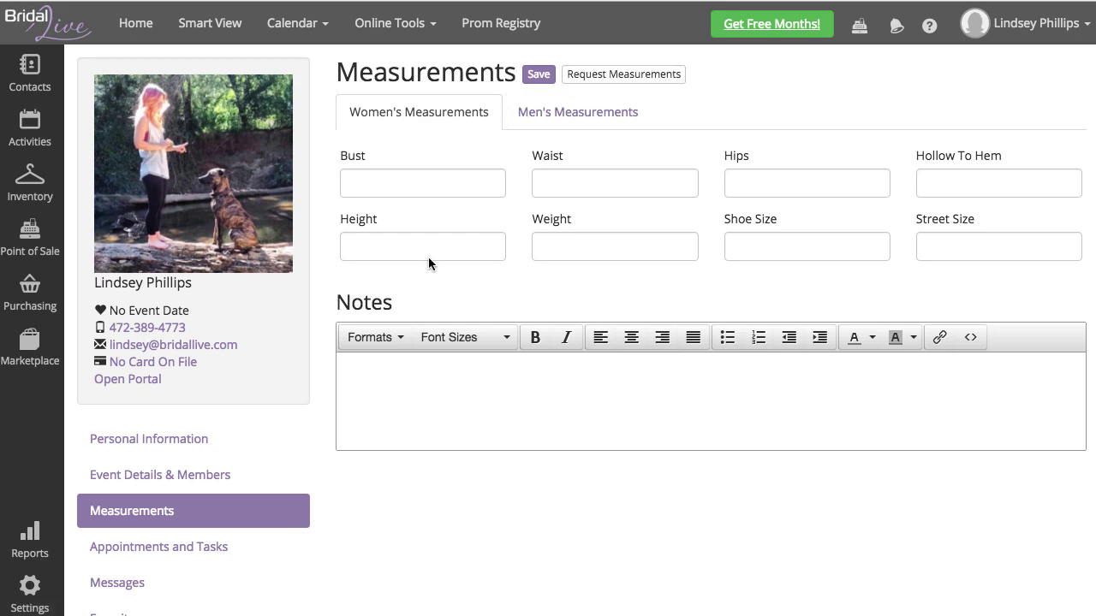
Step: Send her a Measurements Request by email using the Dress template
left_click(650, 76)
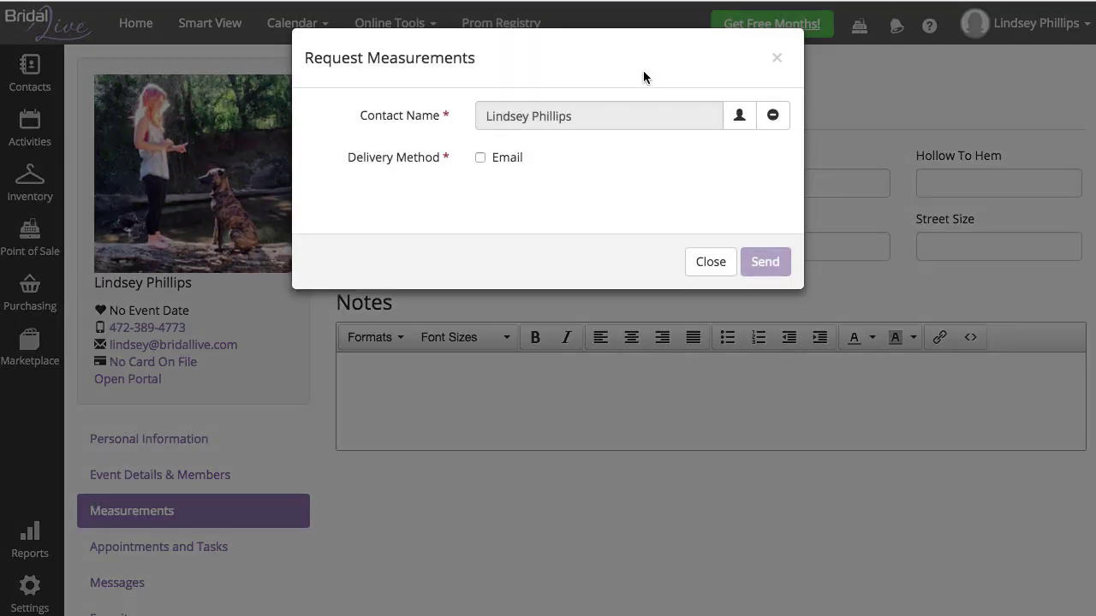
left_click(504, 159)
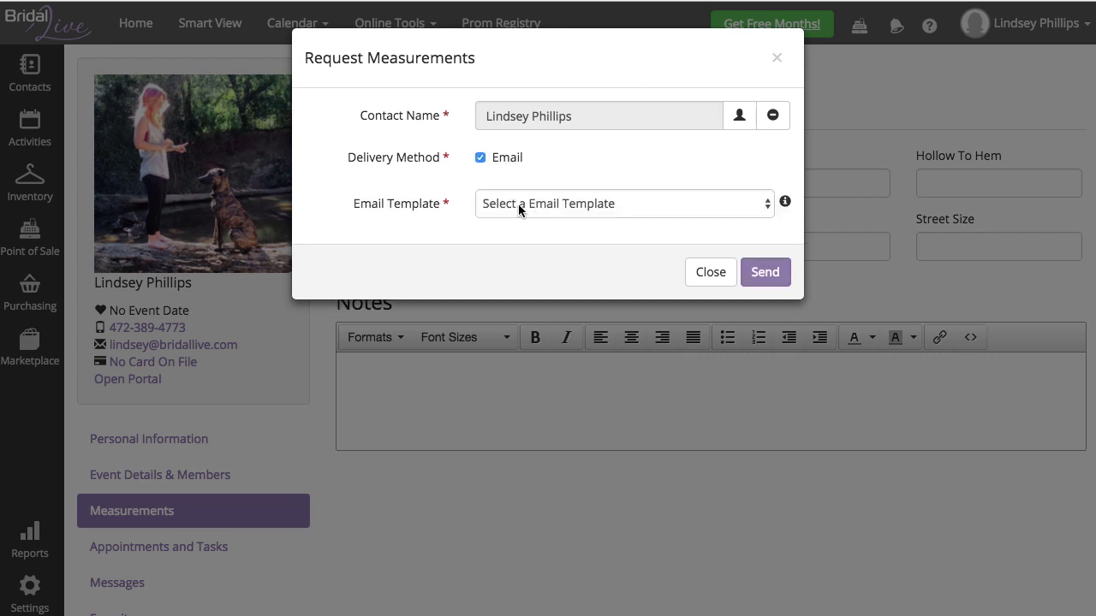
left_click(517, 206)
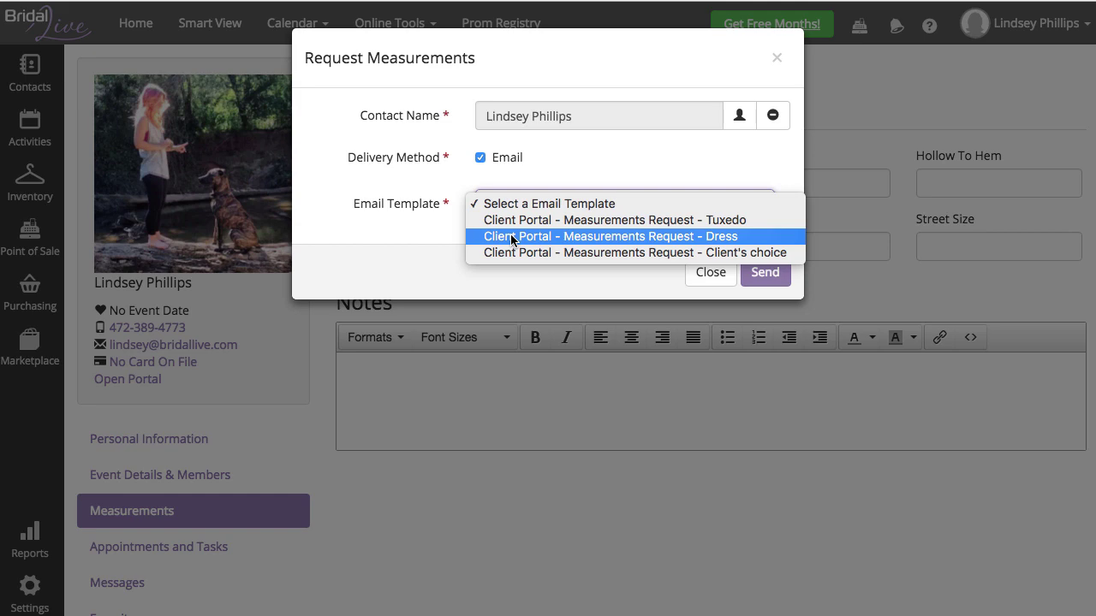
left_click(512, 236)
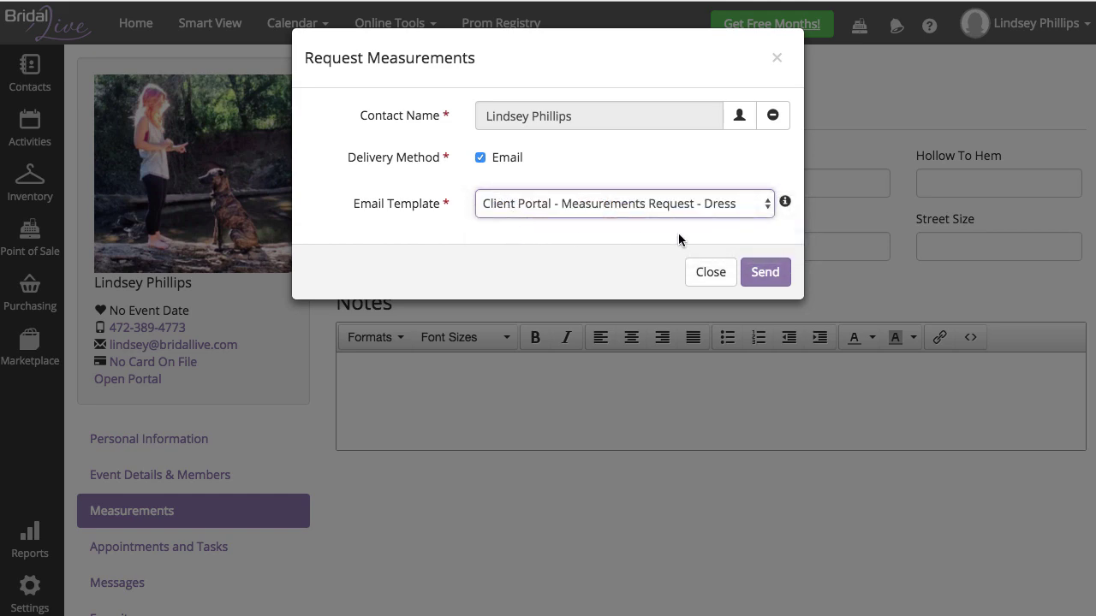
left_click(765, 272)
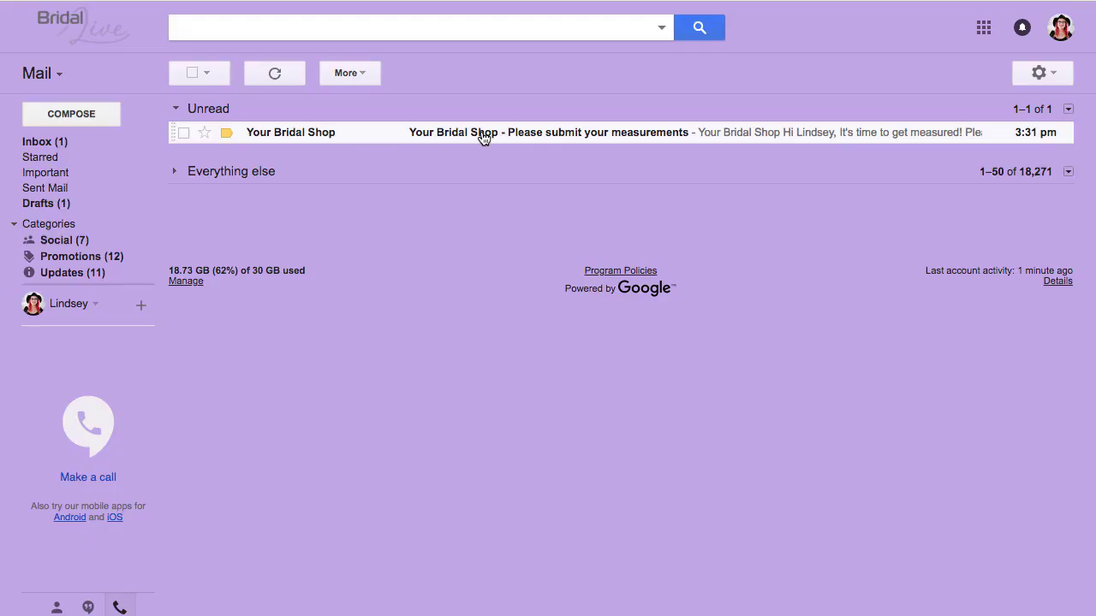
Step: Open the 'Please submit your measurements' email and follow its Submit your Measurements link
left_click(481, 132)
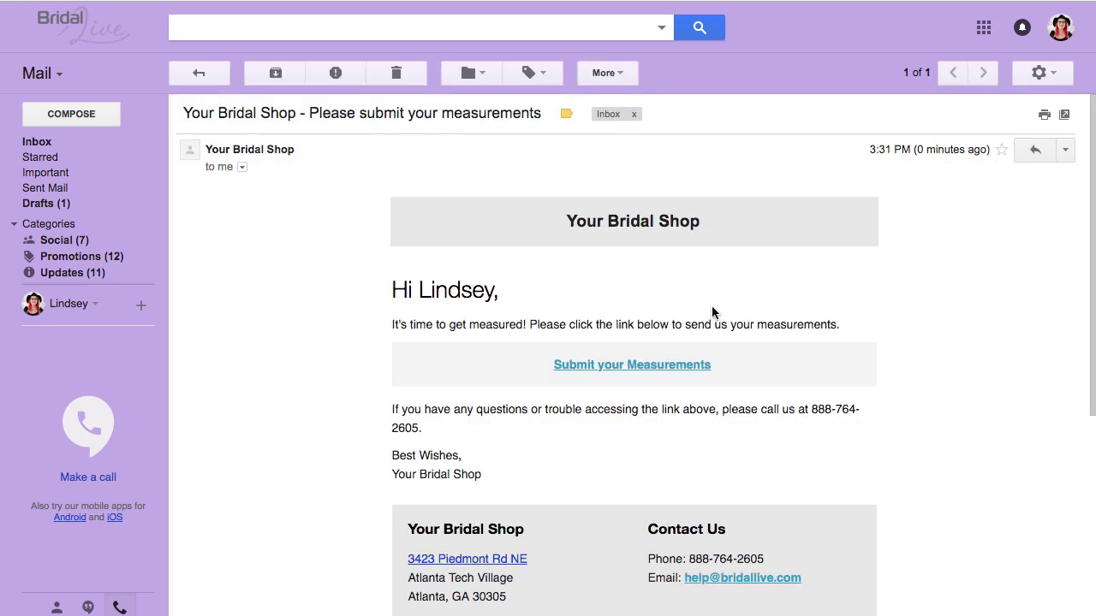
left_click(640, 366)
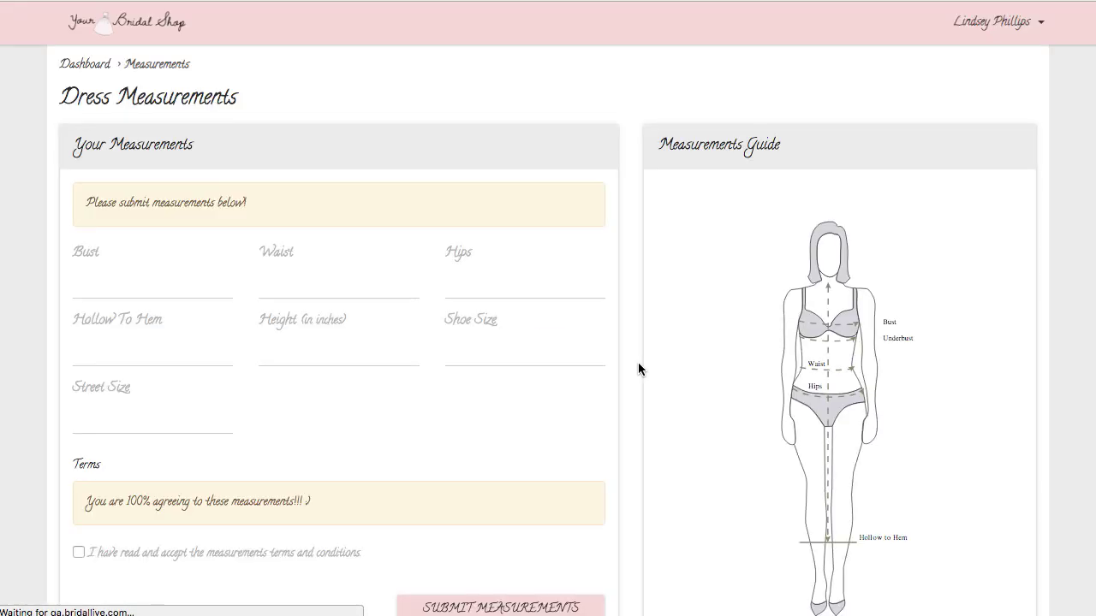
Step: Enter 5 in every dress measurement field, accept the terms, and submit the measurements
scroll(497, 306, "down", 1)
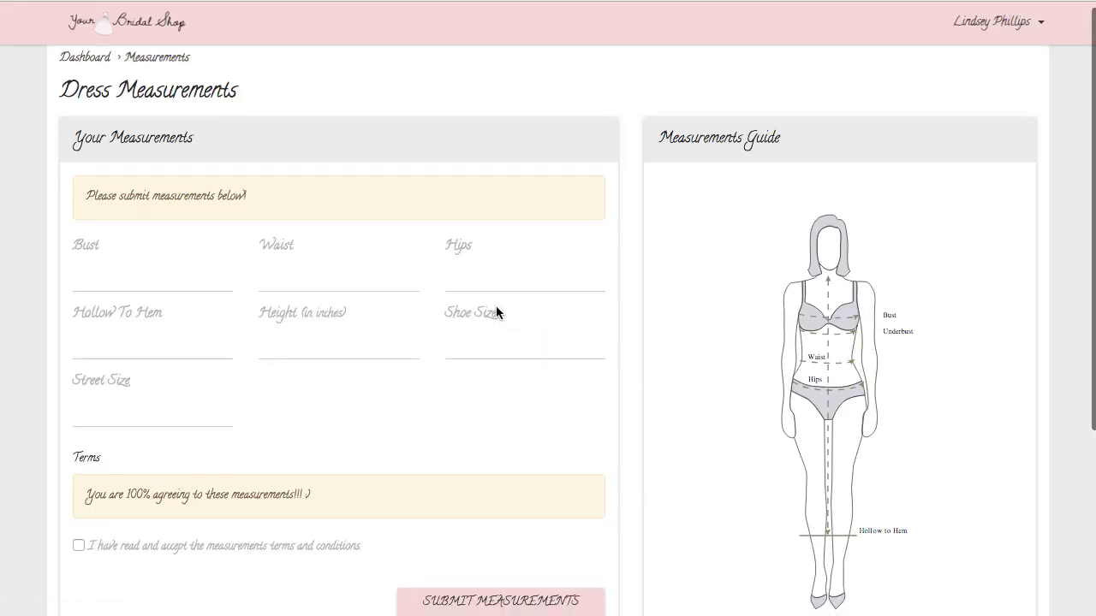
scroll(496, 307, "up", 1)
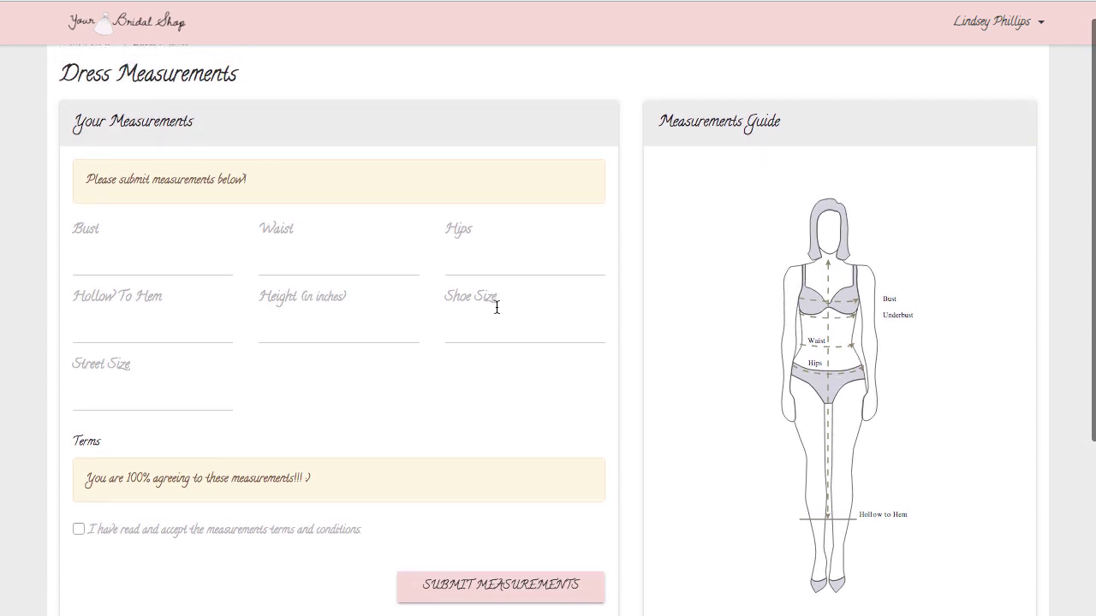
left_click(143, 268)
type("5")
key("Tab")
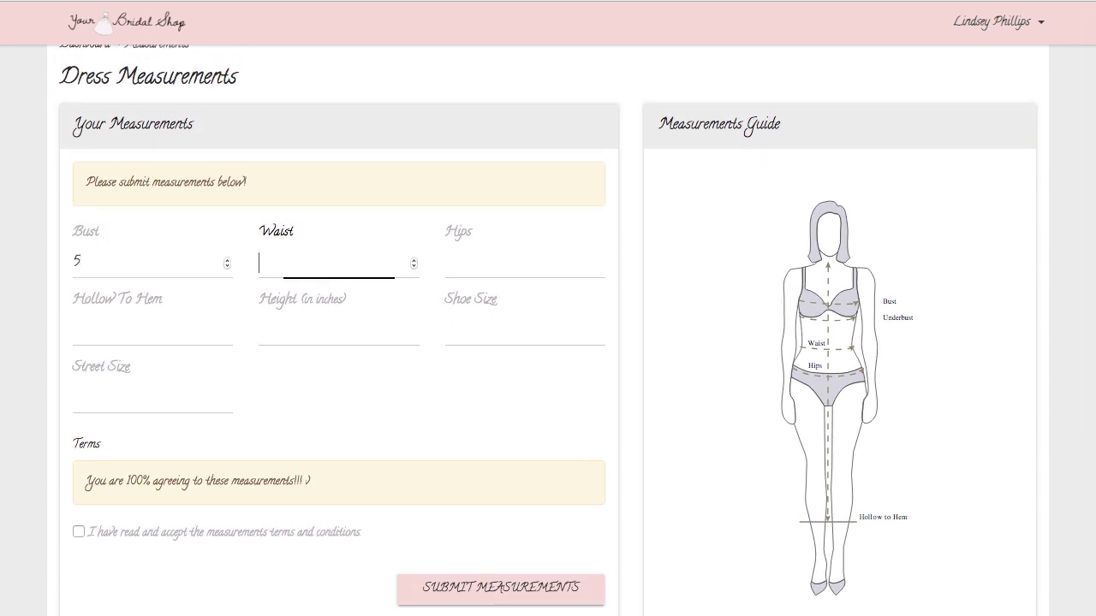
type("5")
key("Tab")
type("5")
key("Tab")
type("5")
key("Tab")
type("5")
key("Tab")
type("5")
key("Tab")
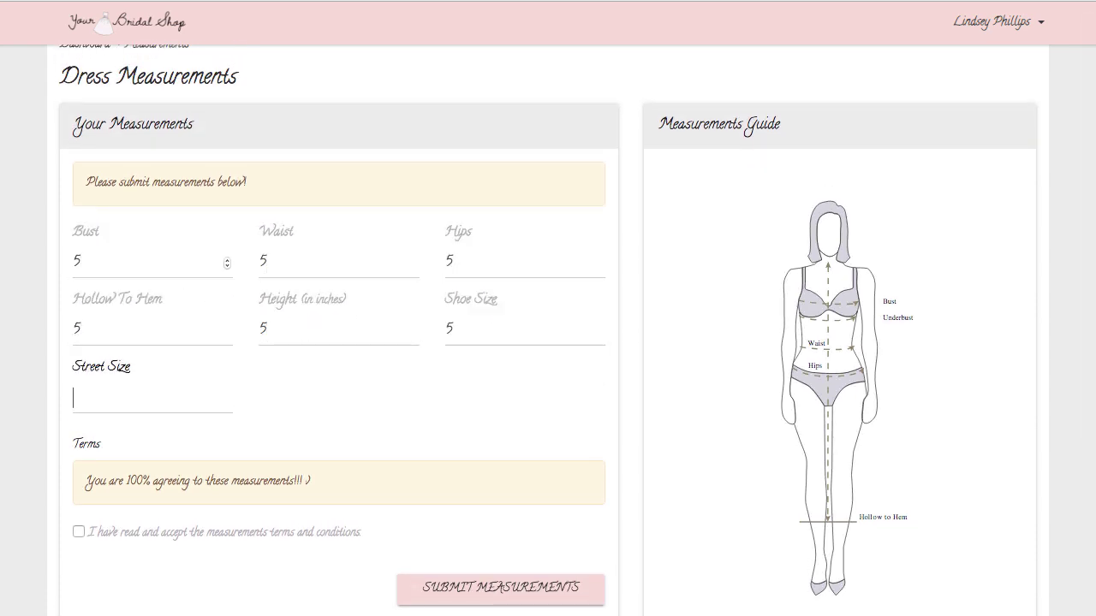
type("5")
left_click(81, 531)
left_click(505, 591)
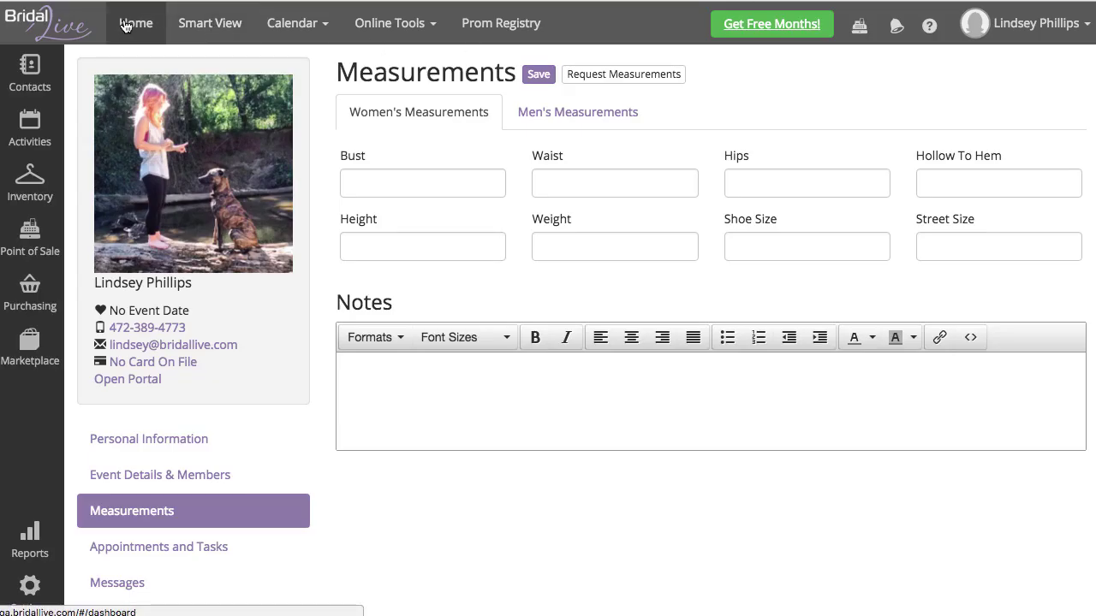
Step: From the Home dashboard's measurements notification, copy the submitted measurements onto the contact
left_click(128, 24)
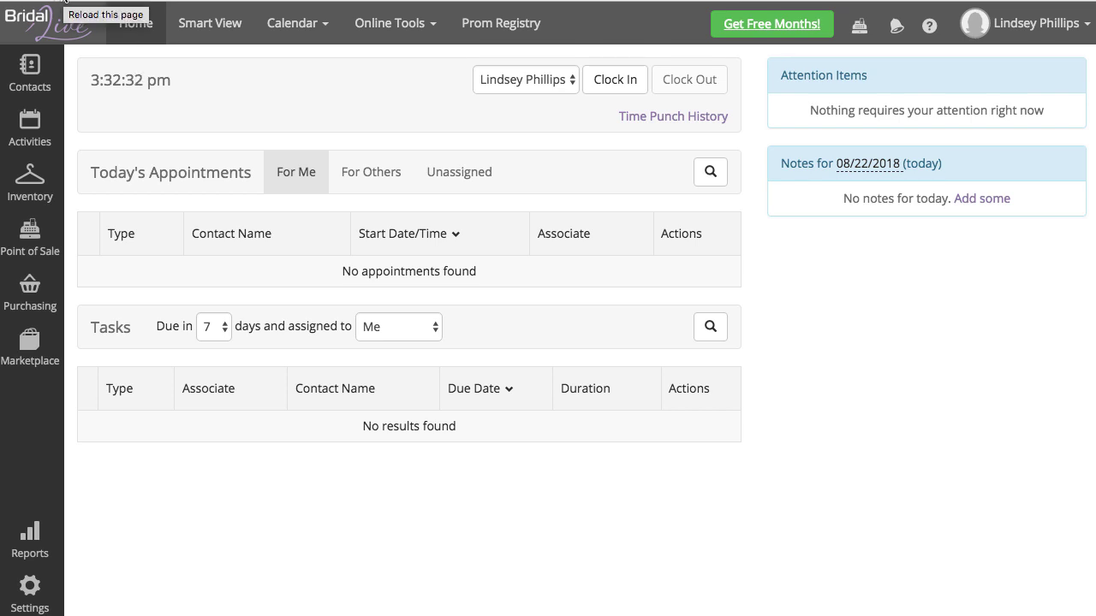
left_click(65, 0)
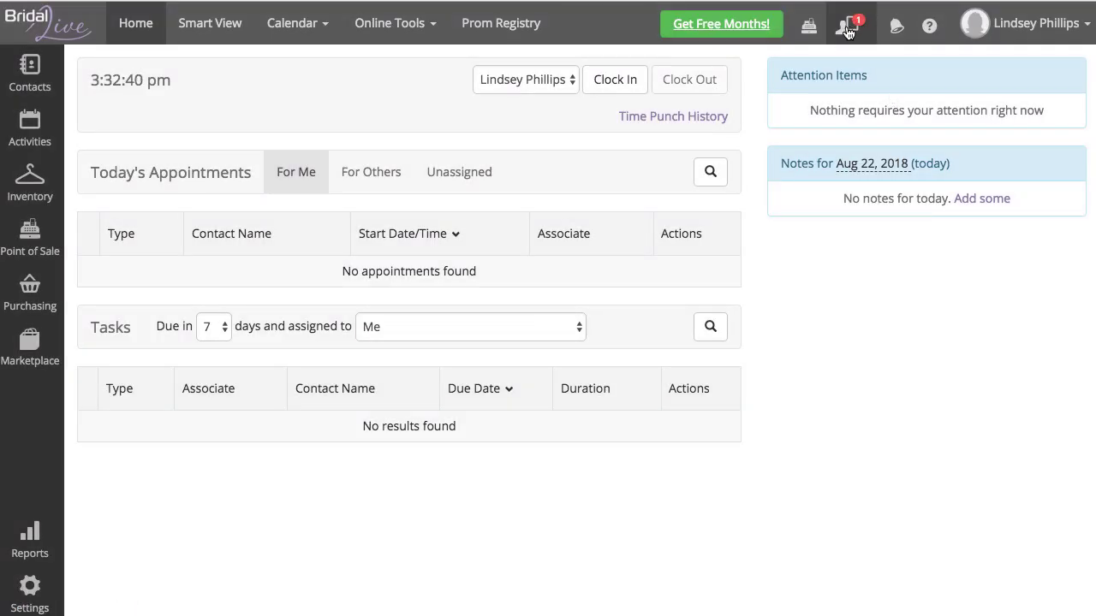
left_click(848, 31)
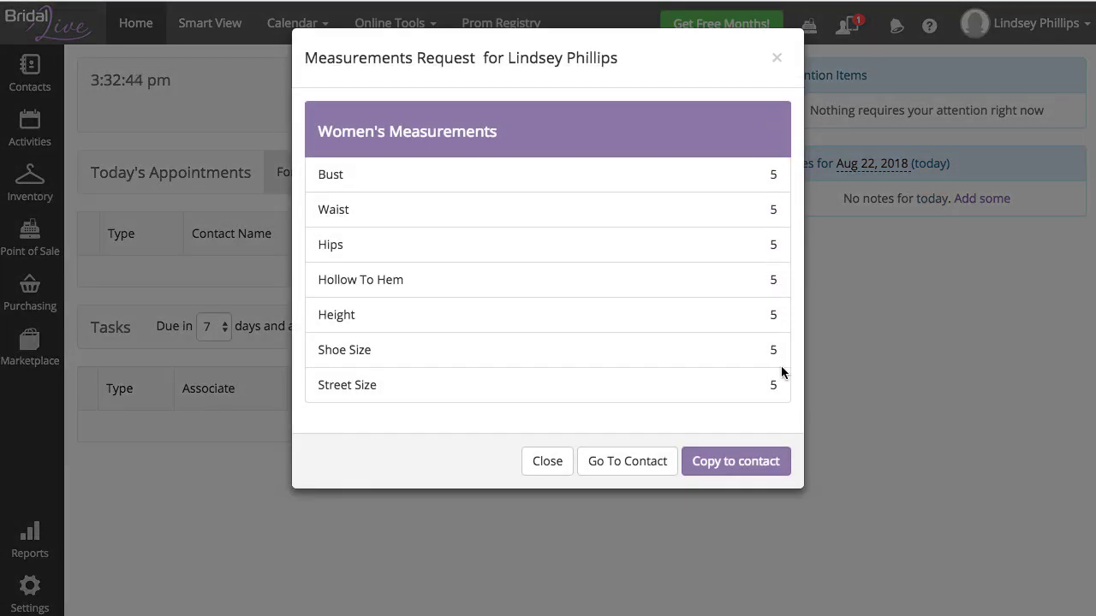
left_click(748, 465)
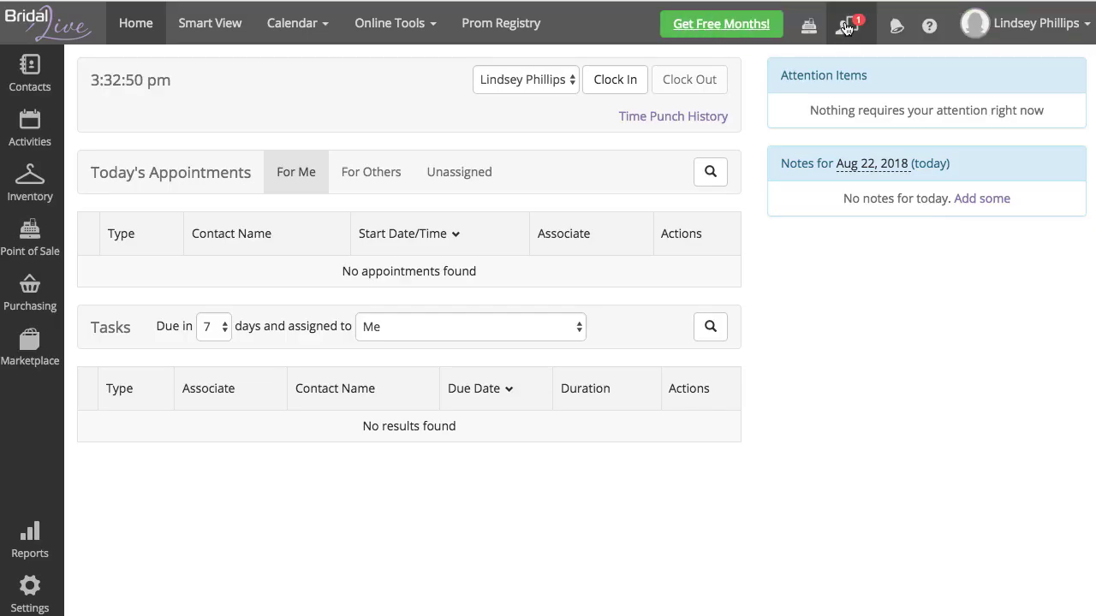
Step: Open that contact's Measurements section to check the copied values
left_click(844, 31)
left_click(825, 86)
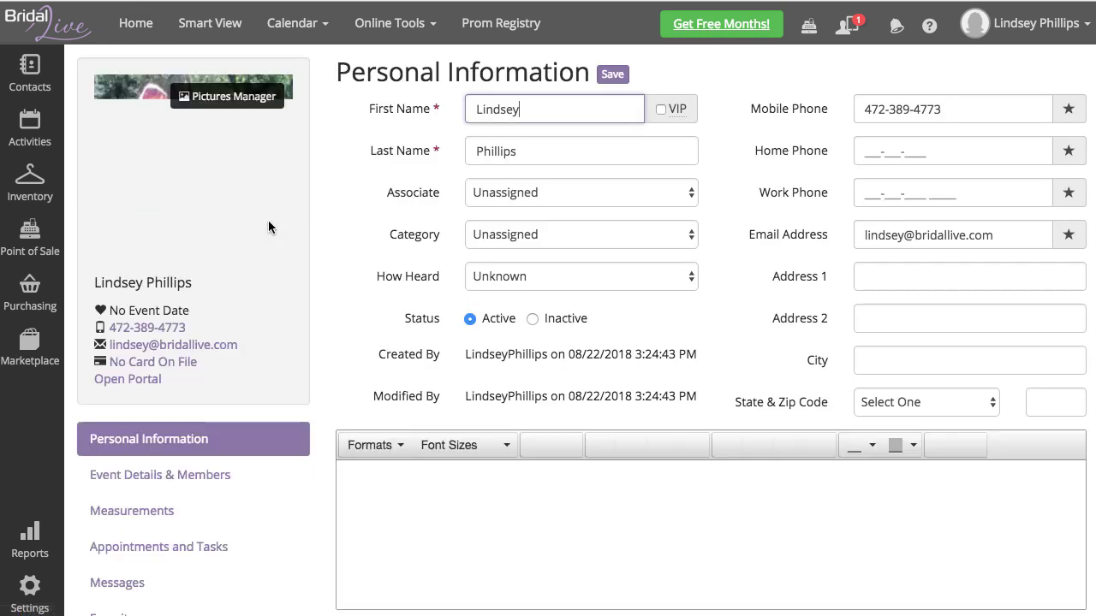
left_click(183, 523)
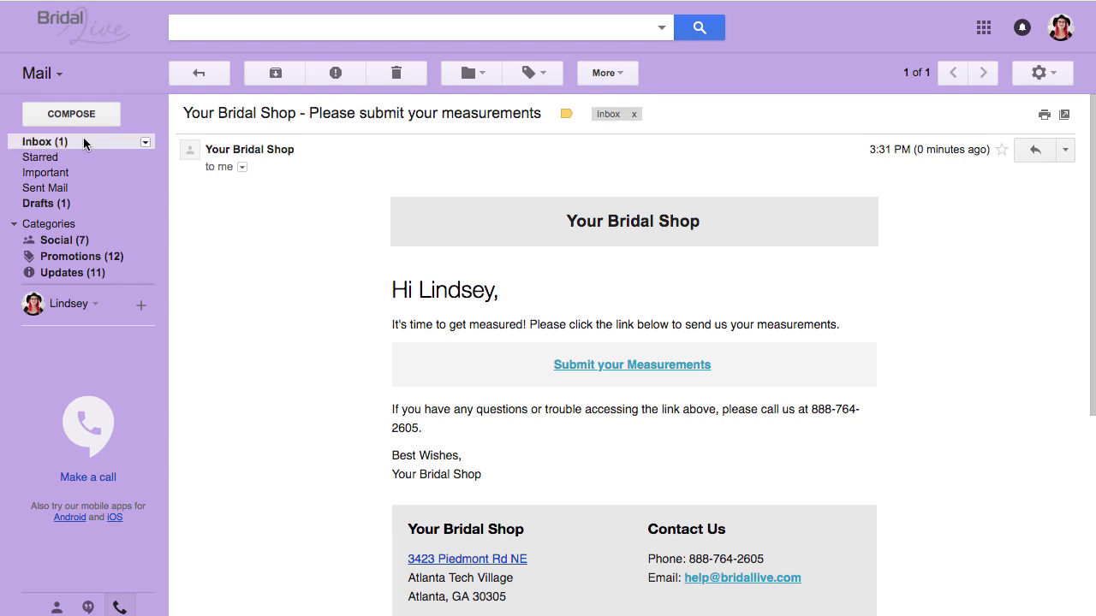
Step: Open the 'Your request has been approved!' email from the Gmail inbox
left_click(81, 142)
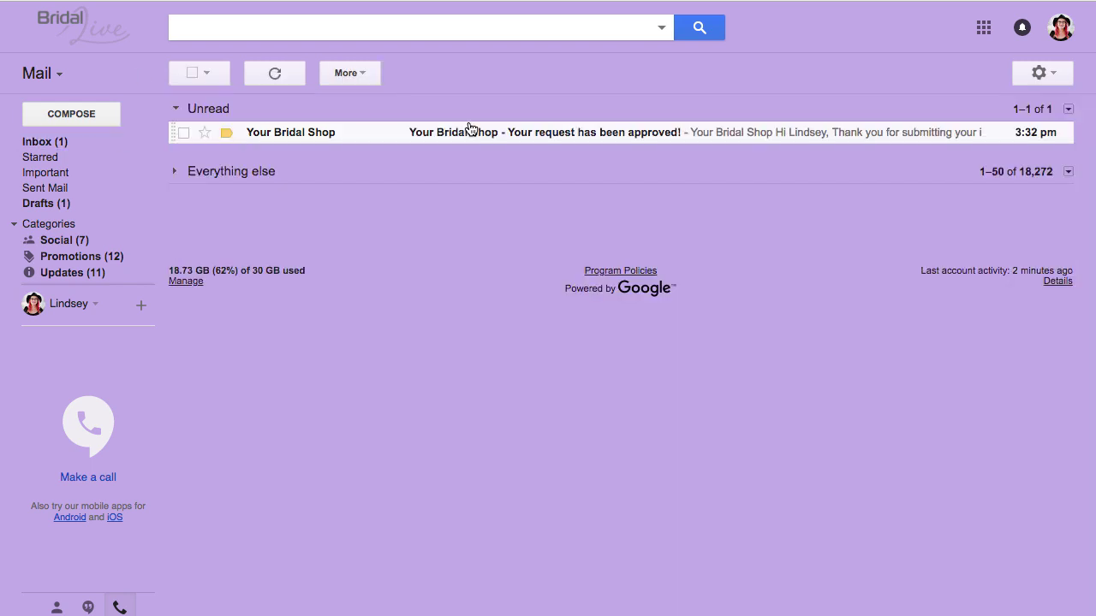
left_click(511, 134)
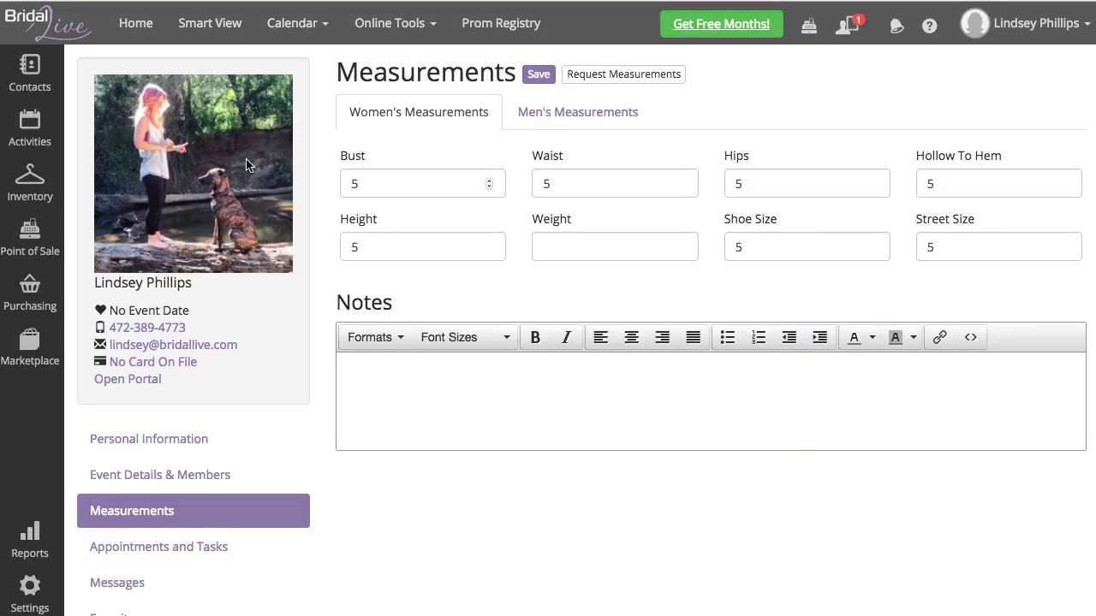
Step: Search inventory items filtered to vendor Allure Bridal, showing all entries on one page
mouse_move(21, 184)
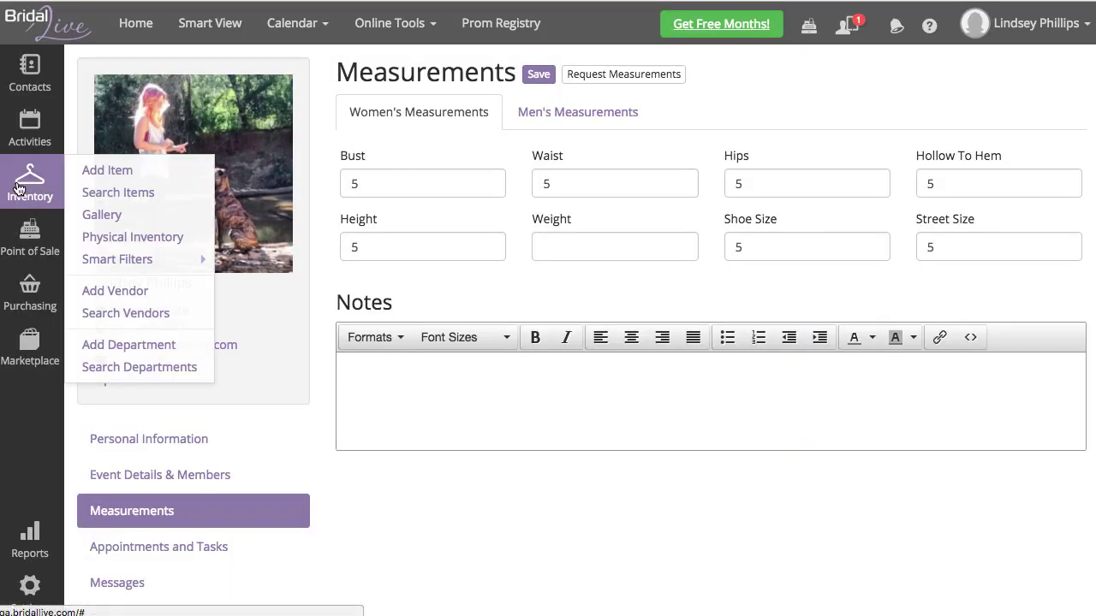
left_click(150, 195)
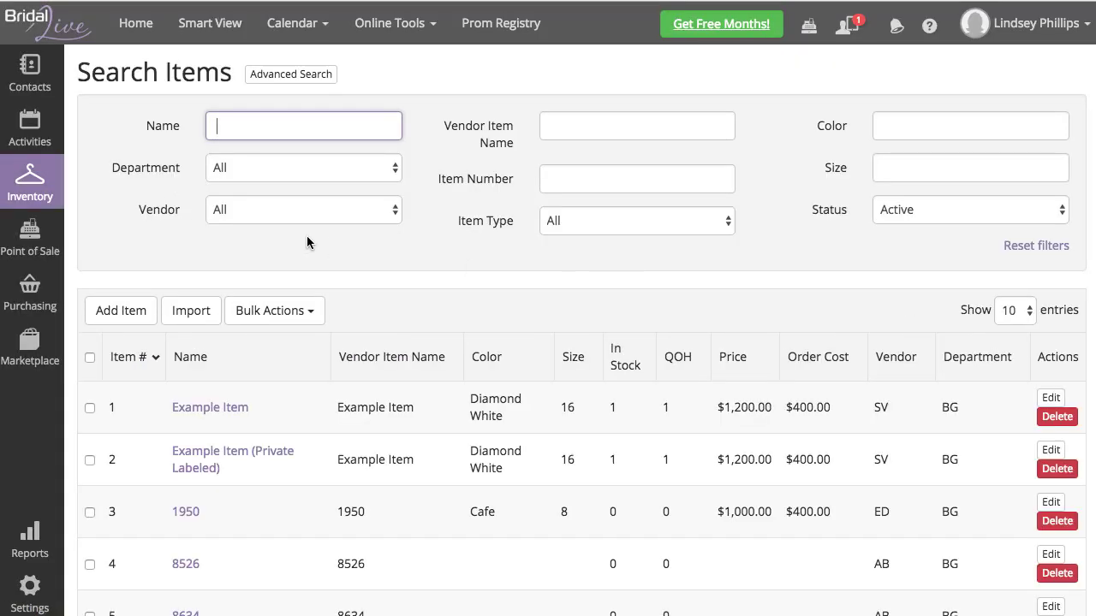
left_click(253, 214)
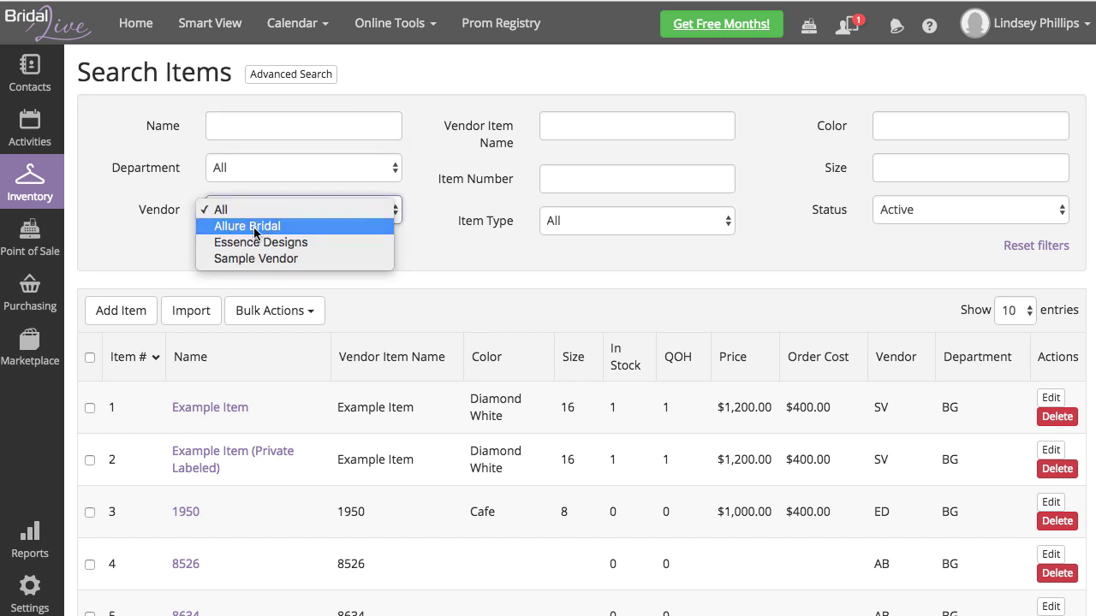
left_click(254, 227)
left_click(1007, 316)
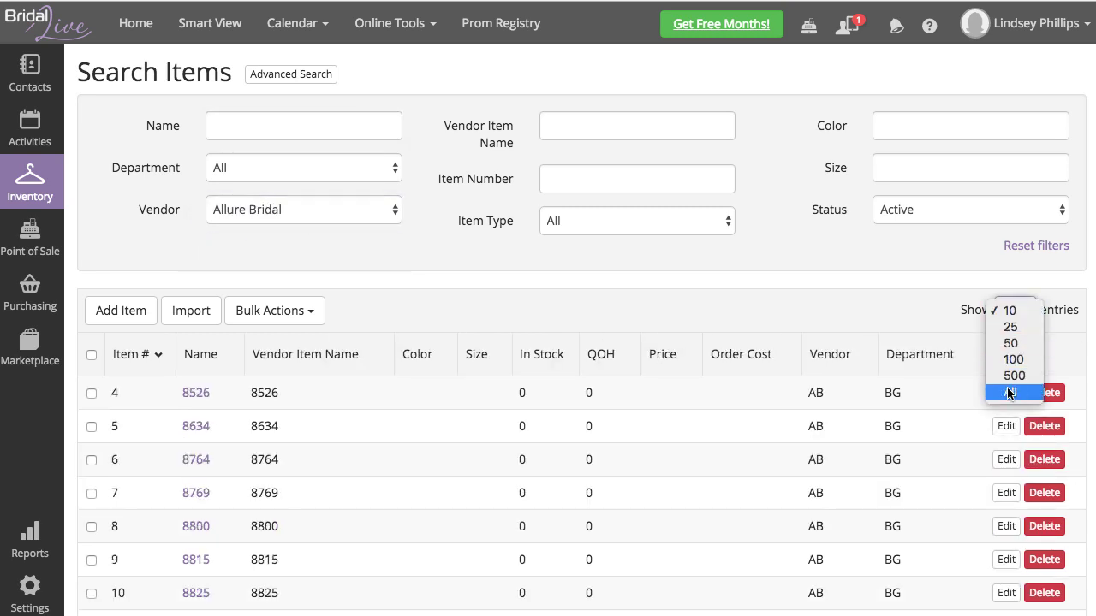
left_click(1007, 391)
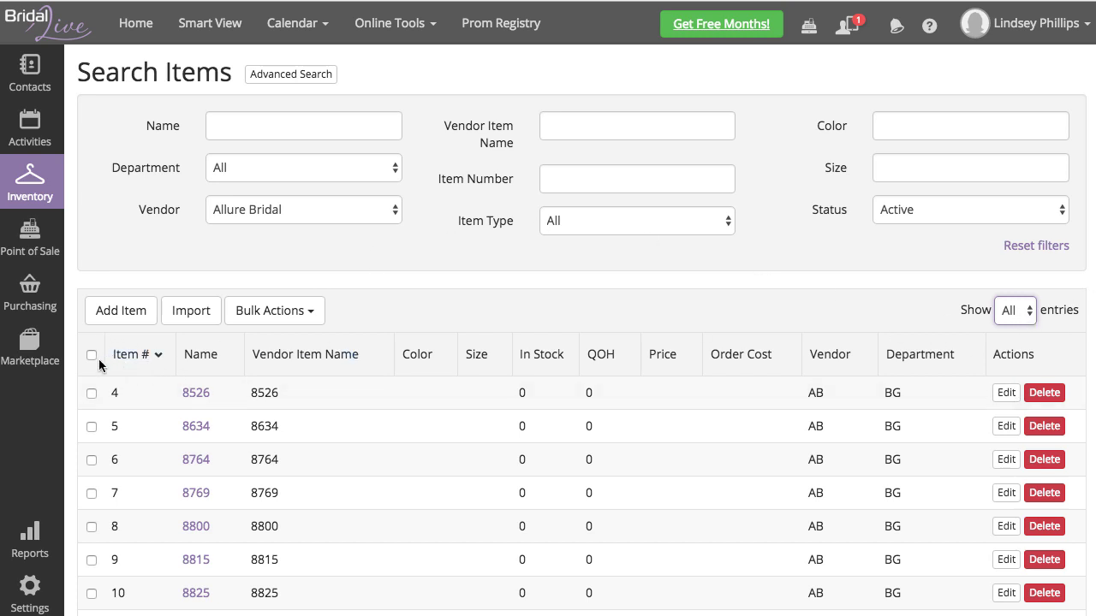
Step: Set all 152 Allure Bridal items to show on the lookbook
left_click(91, 355)
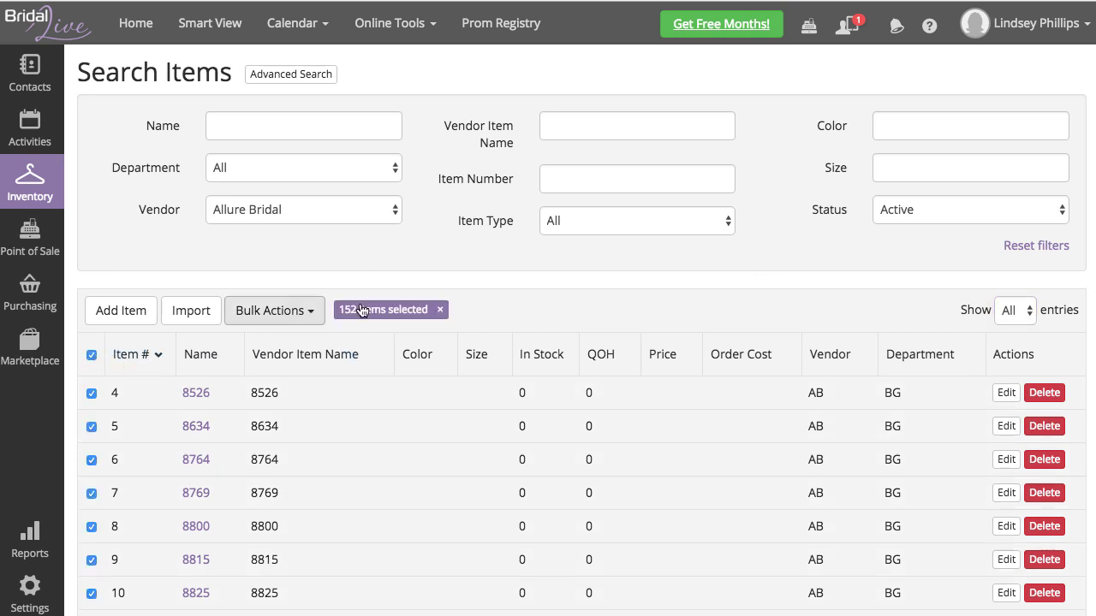
left_click(259, 313)
mouse_move(311, 569)
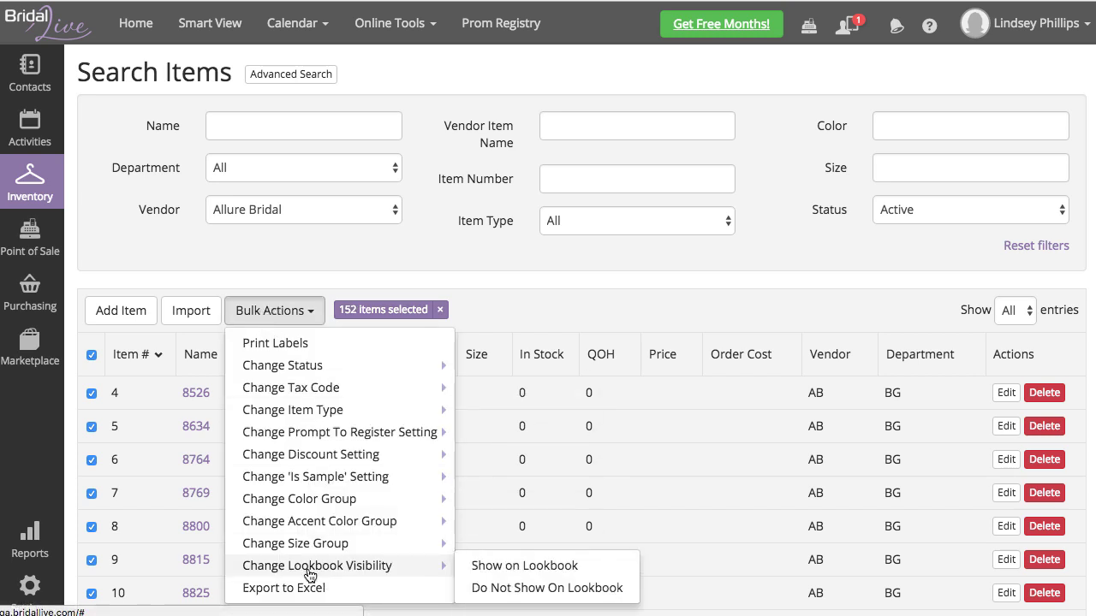
left_click(552, 567)
left_click(779, 163)
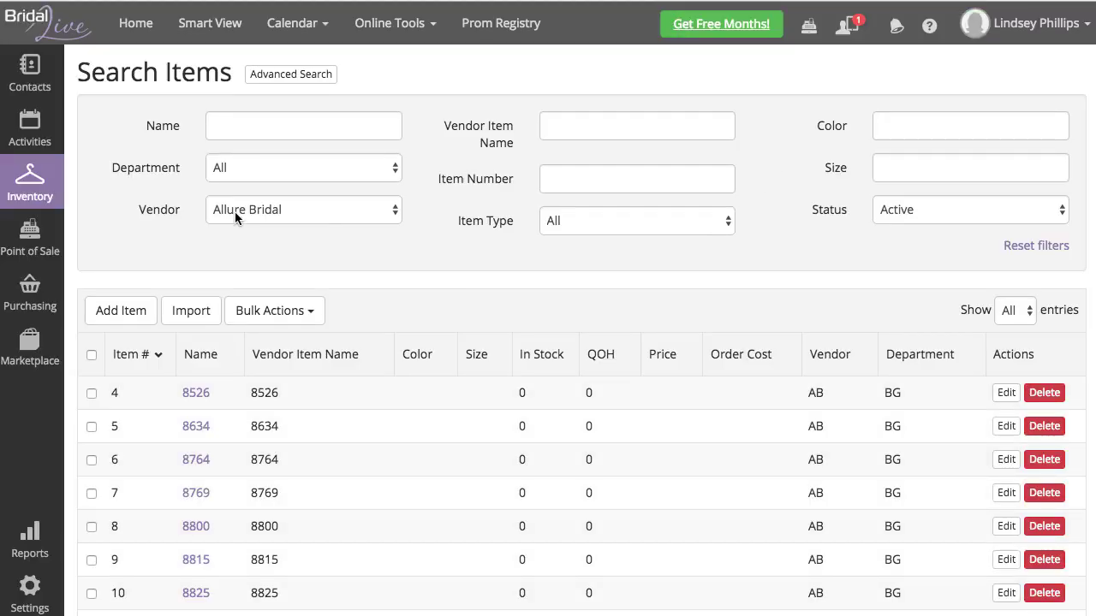
Step: Filter to Essence Designs and set all 147 items to Do Not Show On Lookbook
left_click(235, 211)
left_click(280, 227)
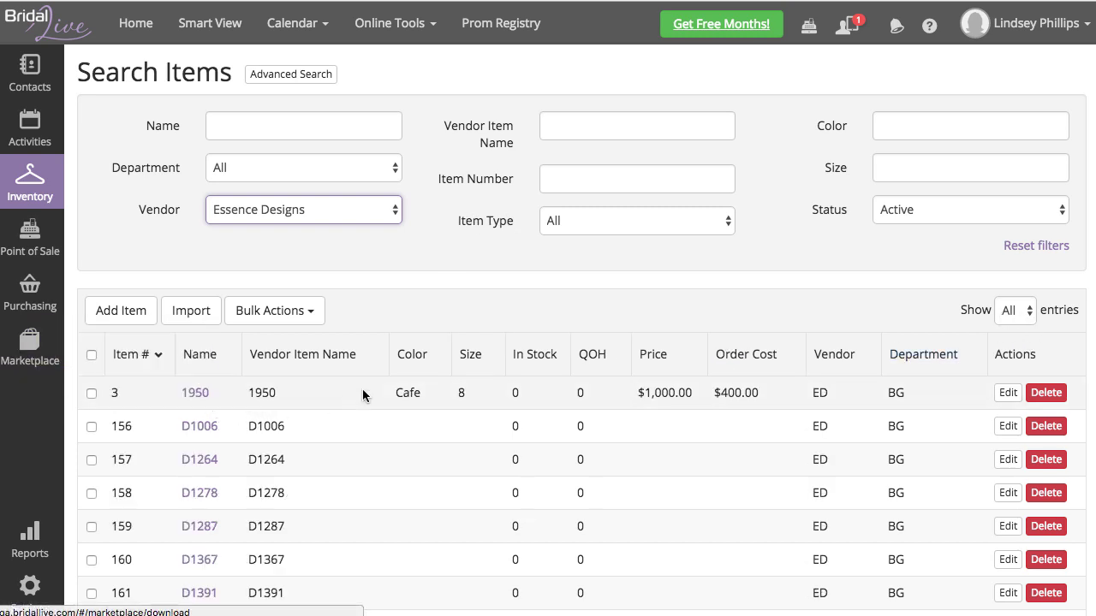
left_click(92, 355)
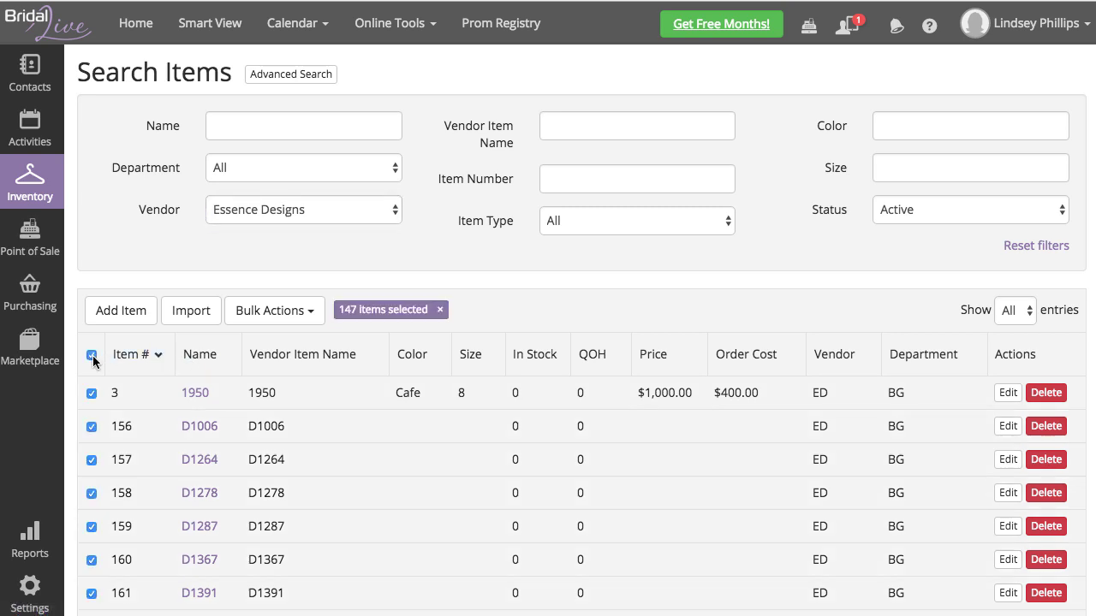
left_click(263, 314)
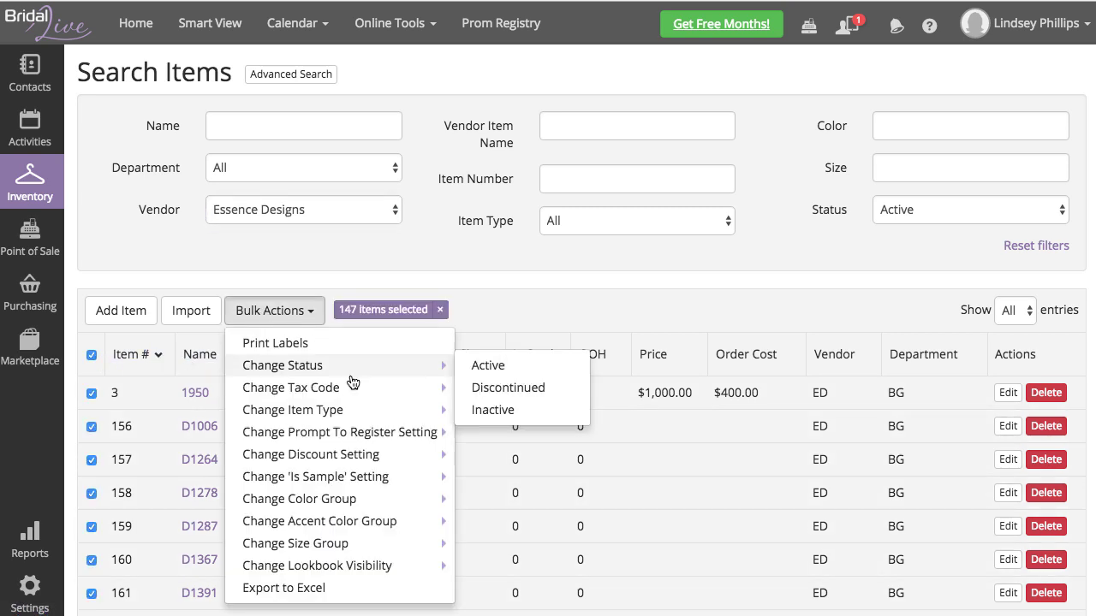
mouse_move(317, 567)
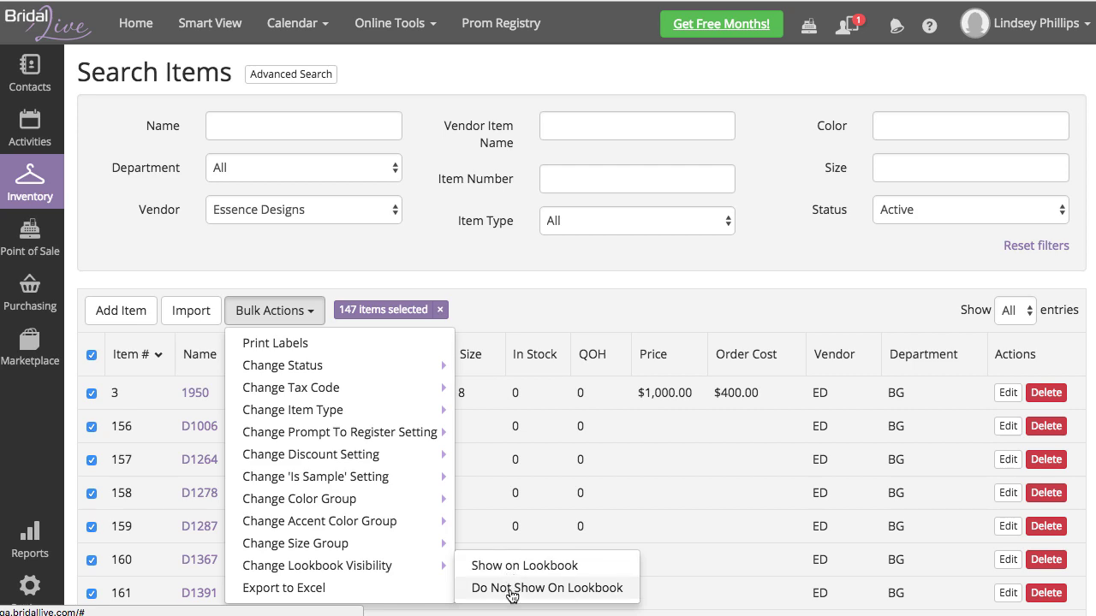
left_click(625, 593)
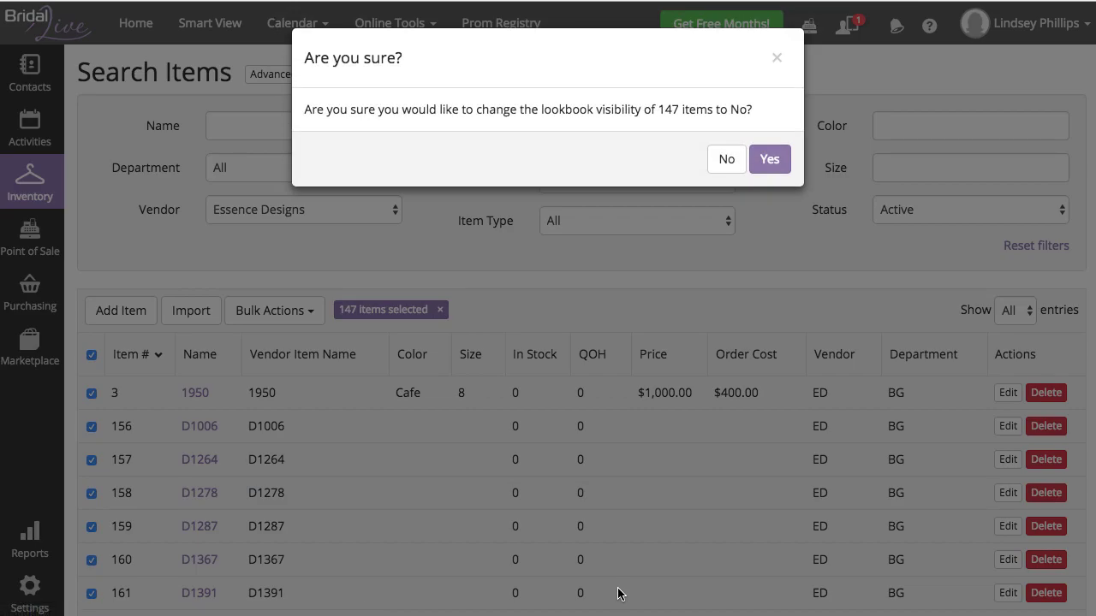
left_click(768, 159)
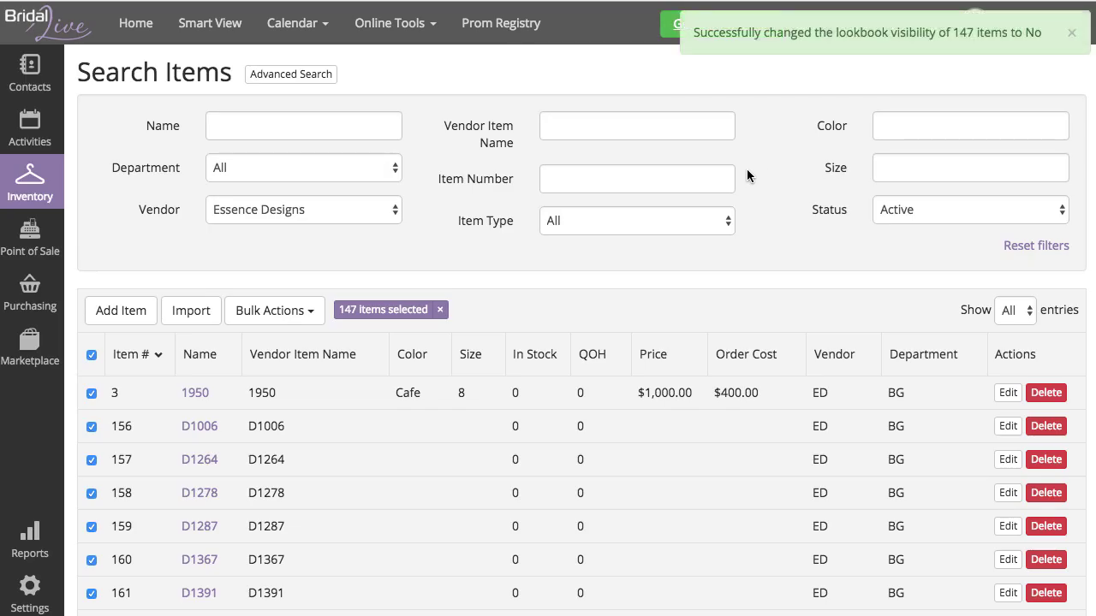
Step: Reapply Essence Designs as the inventory vendor filter
left_click(248, 210)
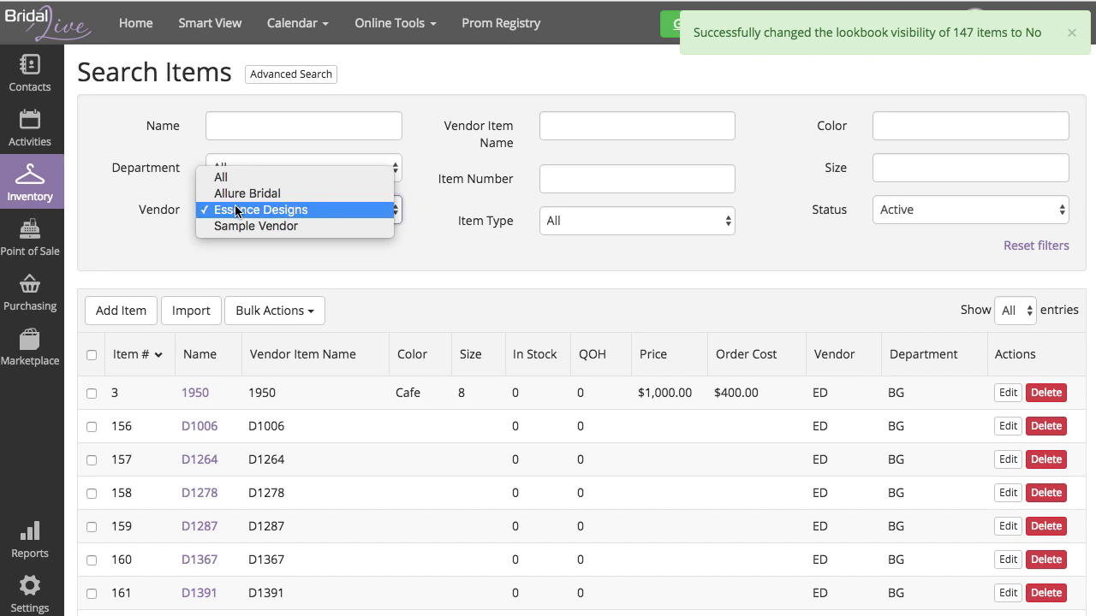
left_click(292, 209)
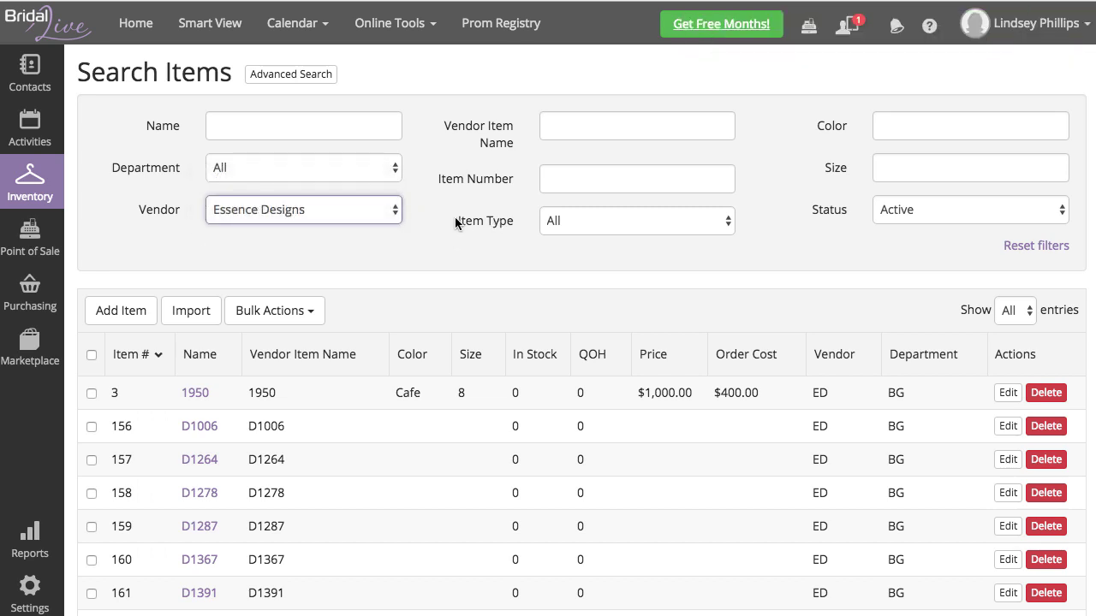
left_click(454, 220)
mouse_move(26, 195)
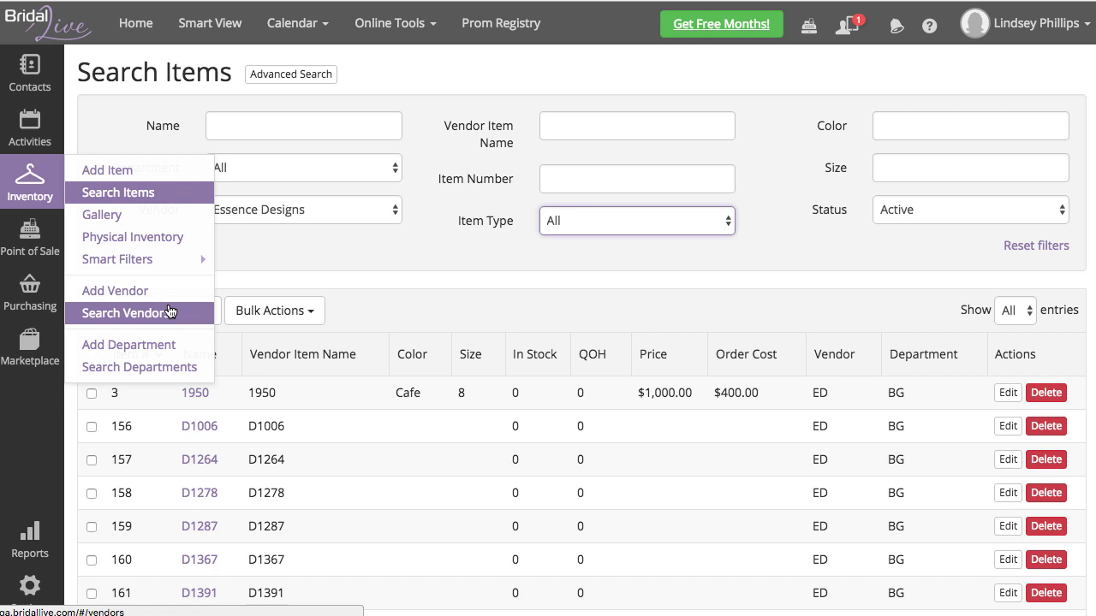
Step: Enable the lookbook designer filter on the Allure Bridal vendor record
left_click(169, 312)
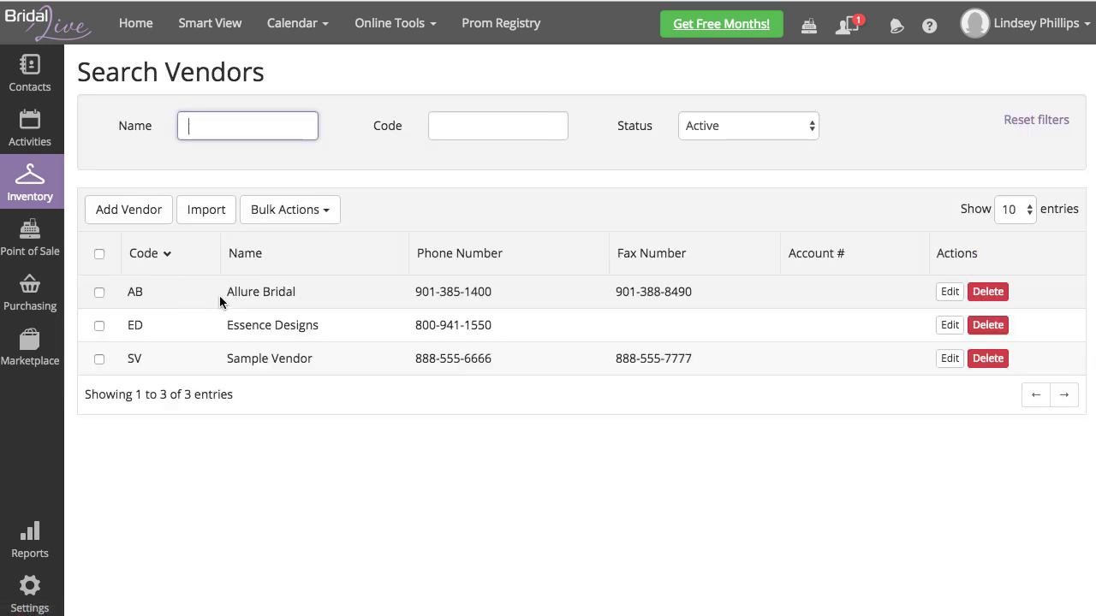
left_click(949, 292)
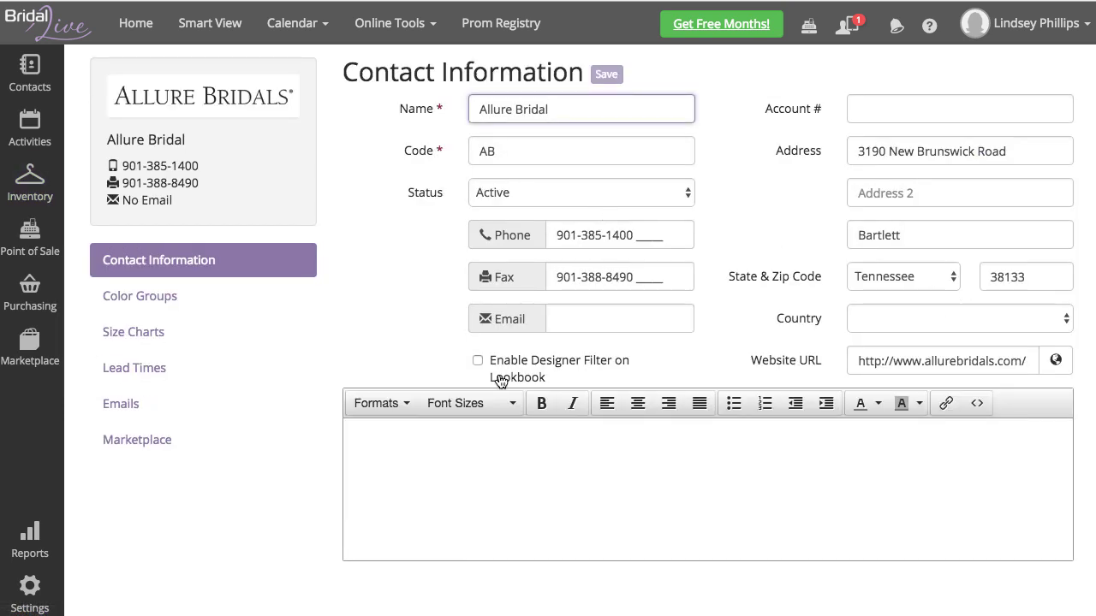
left_click(478, 360)
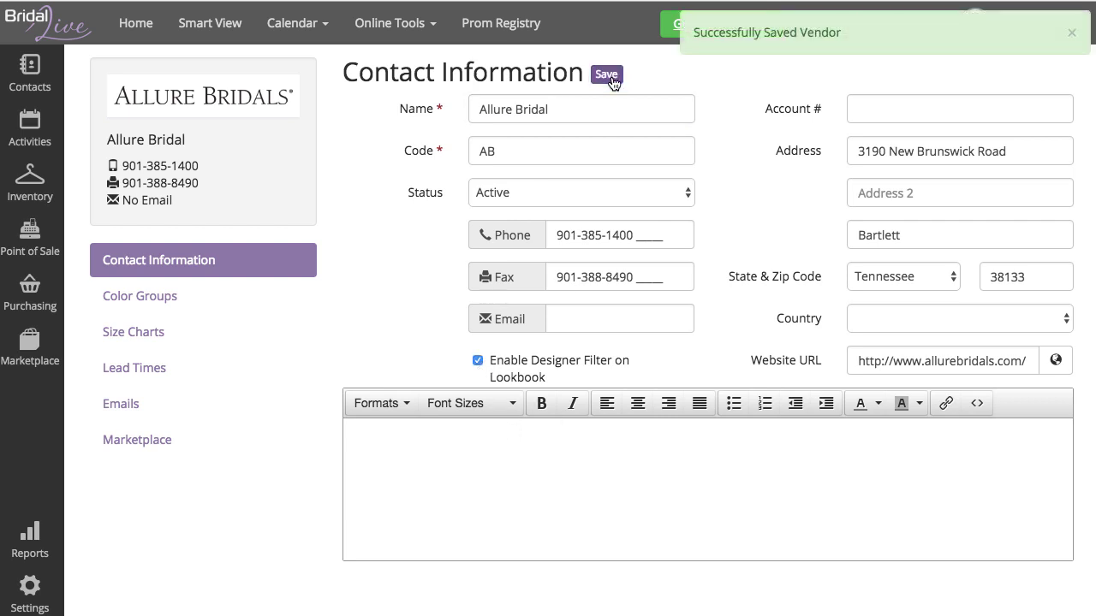
Step: Enable and save the lookbook category filter for the Bridal Gowns and Bridesmaid Dresses departments
mouse_move(40, 194)
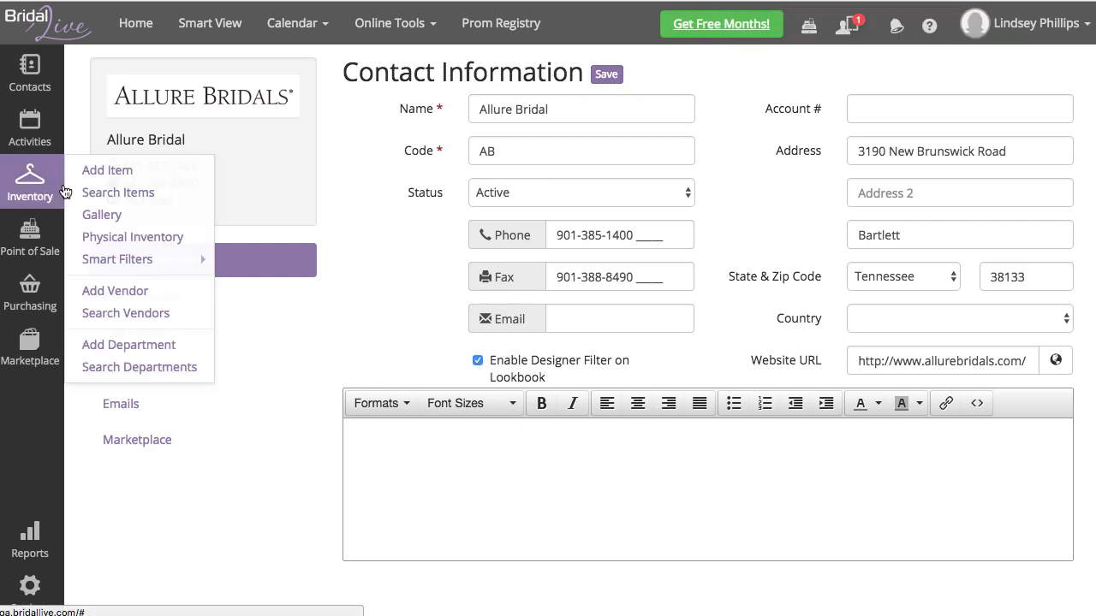
left_click(136, 372)
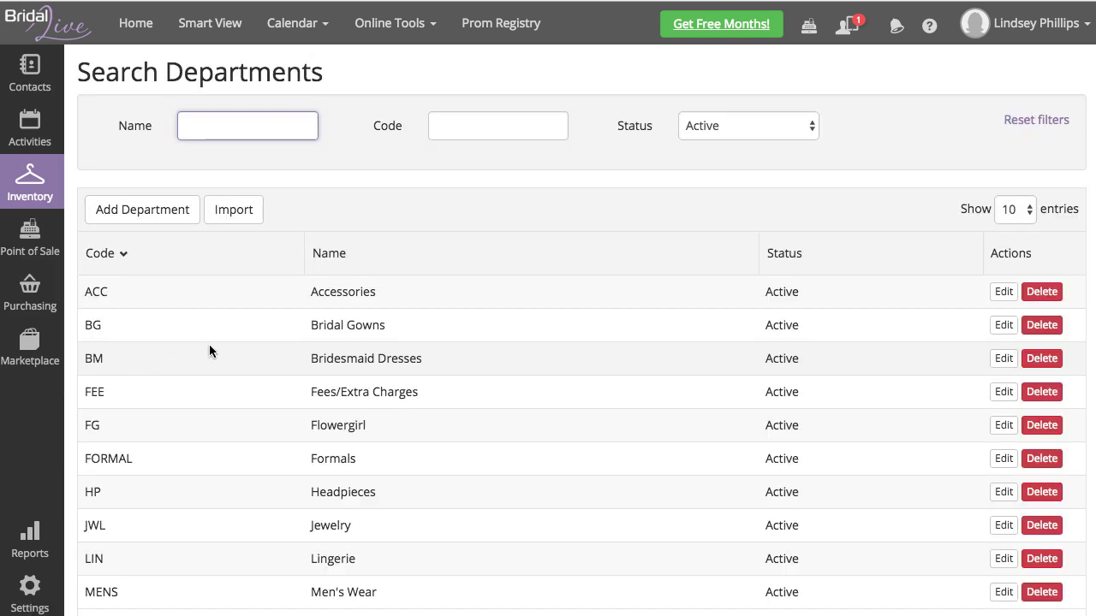
left_click(1004, 325)
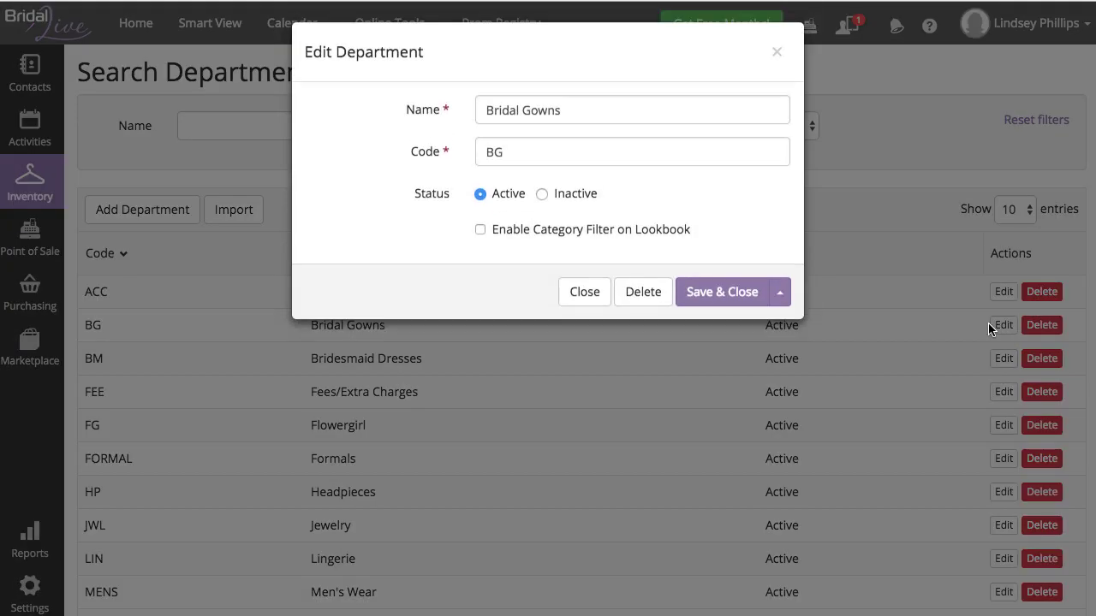
left_click(518, 243)
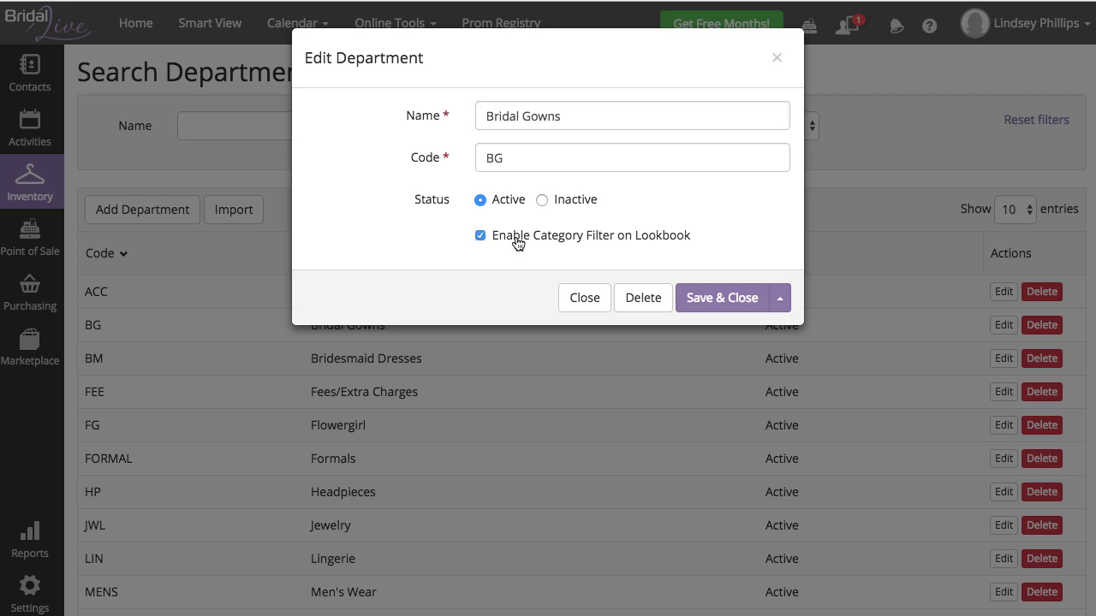
left_click(735, 297)
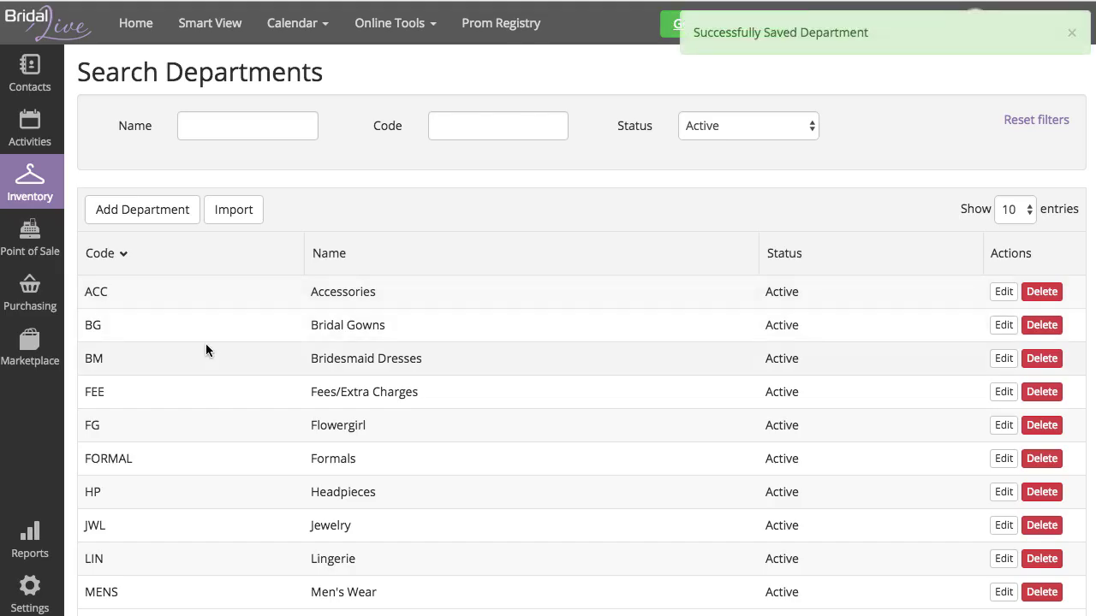
left_click(1006, 358)
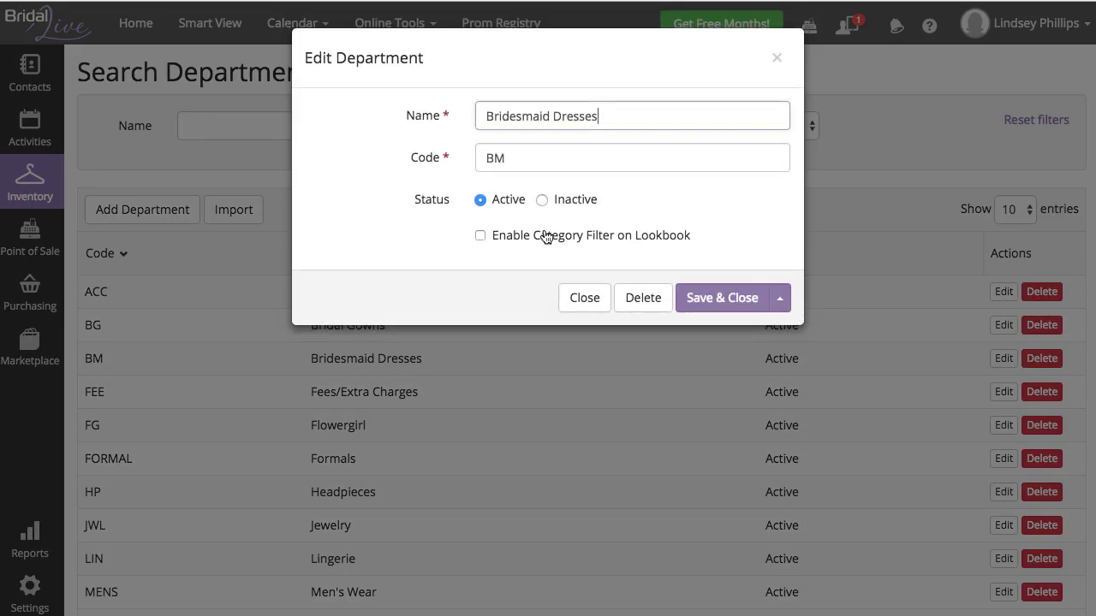
left_click(503, 241)
left_click(724, 299)
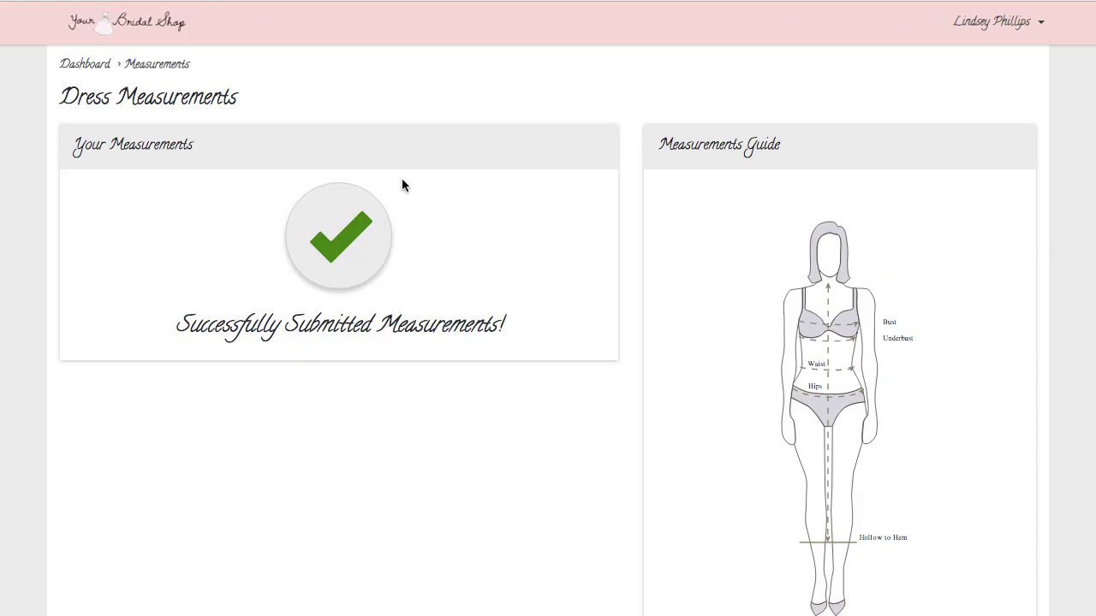
Step: Open the portal Lookbook and heart dresses 8526, 8800, 8815 and 8825
left_click(76, 64)
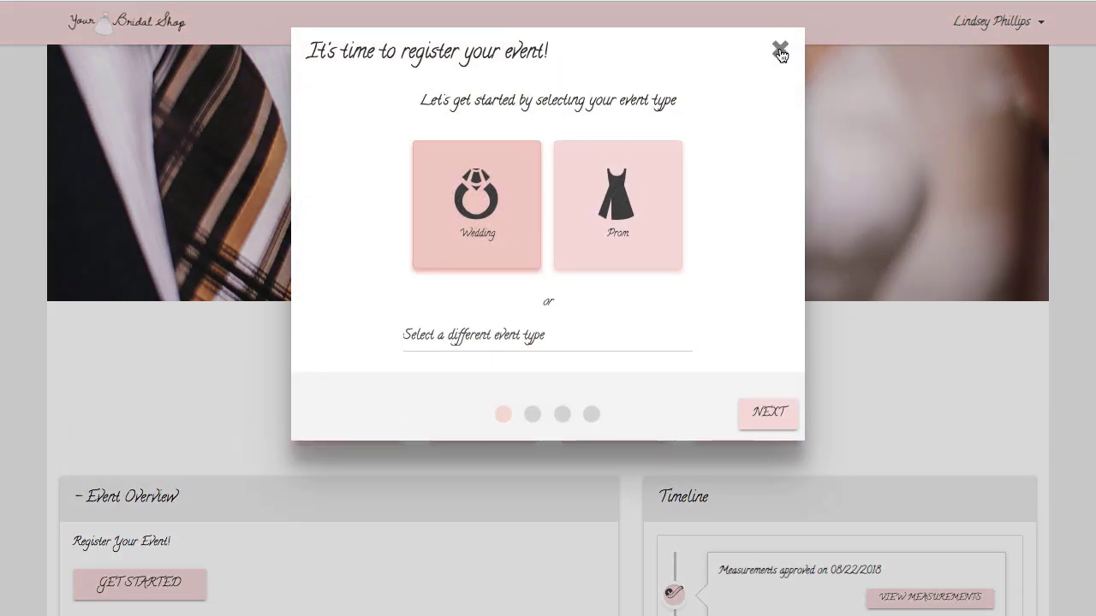
left_click(780, 51)
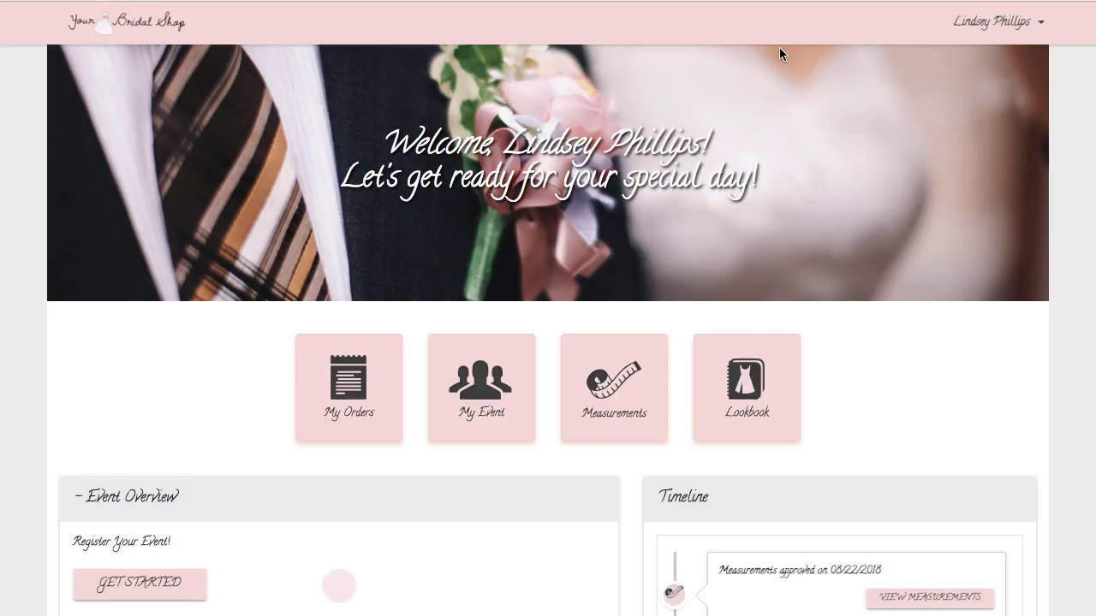
left_click(722, 360)
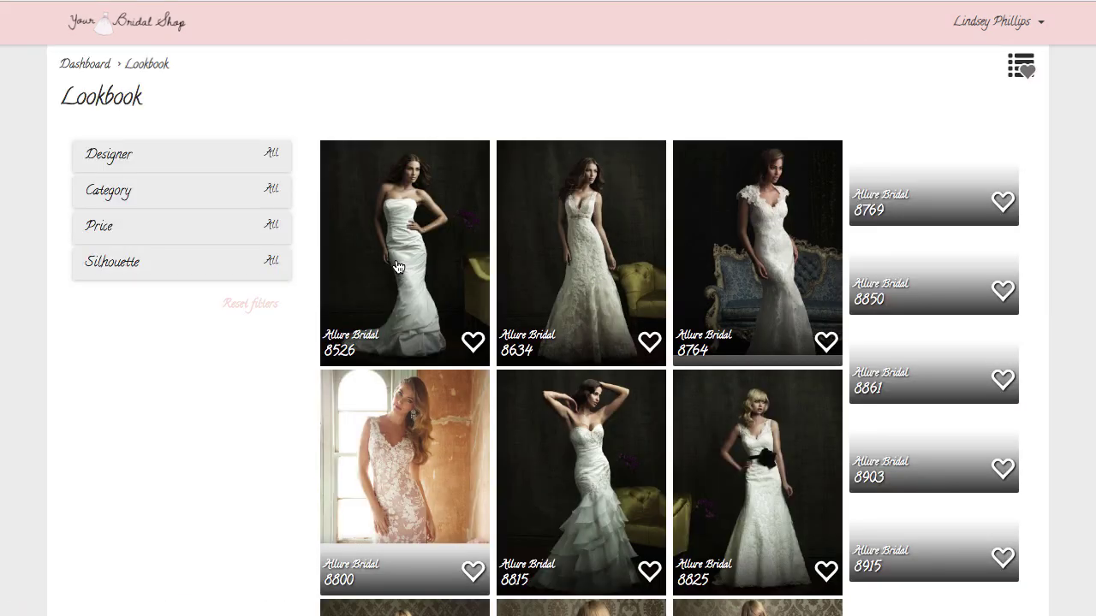
scroll(286, 354, "down", 3)
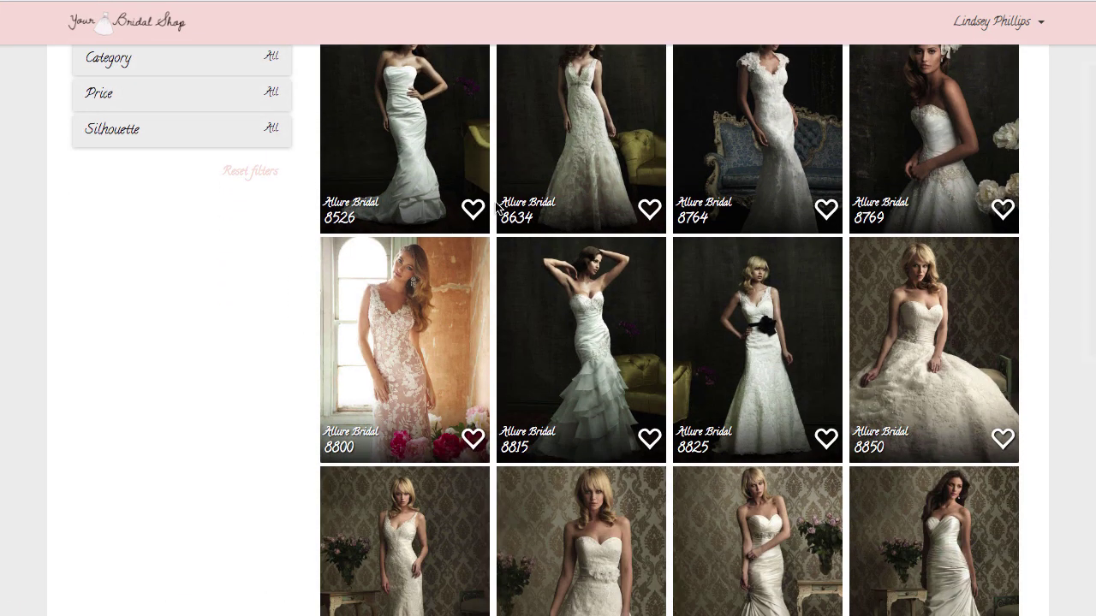
left_click(474, 211)
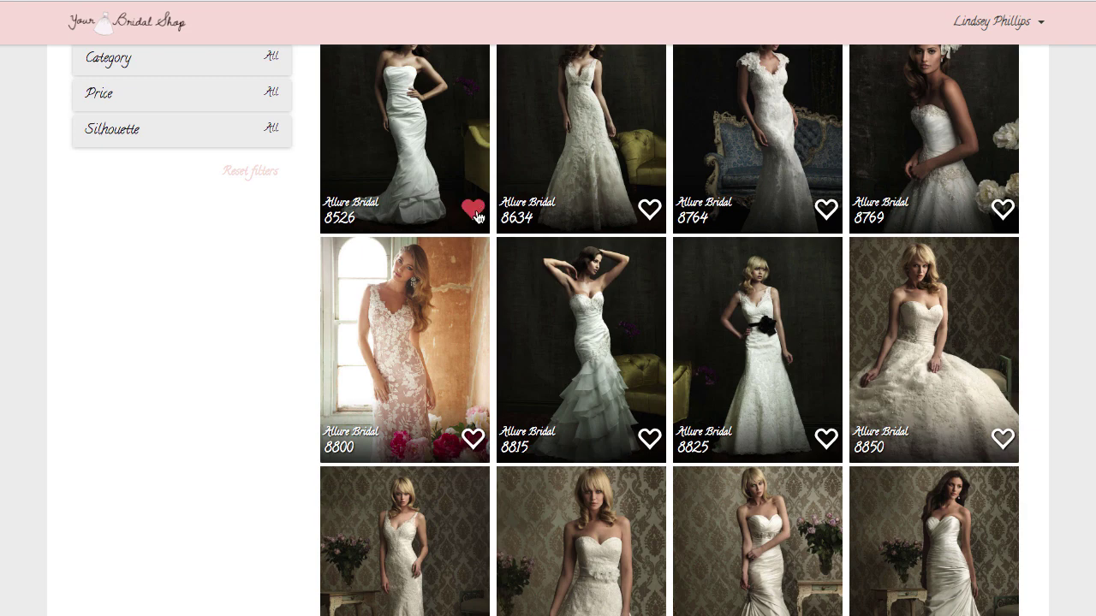
left_click(473, 440)
left_click(649, 439)
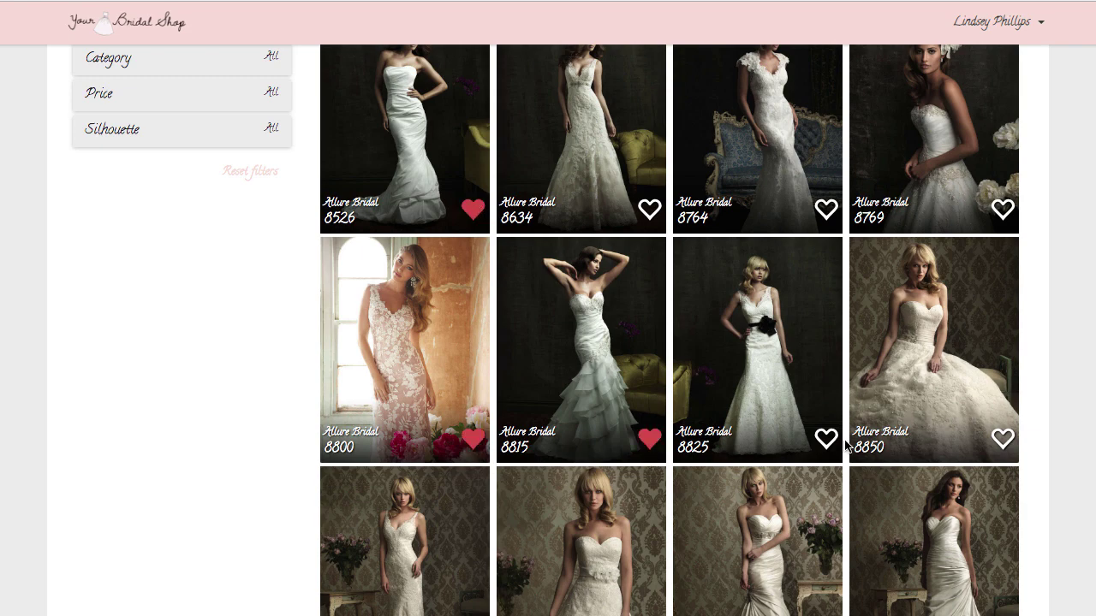
left_click(826, 440)
scroll(220, 269, "up", 3)
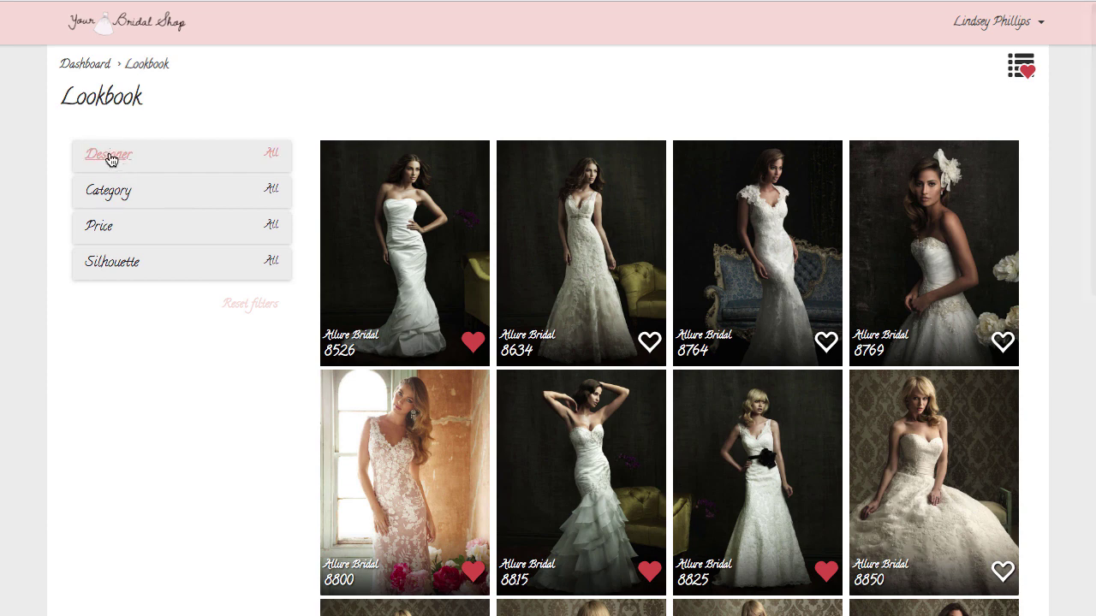
Step: Try the Allure Bridal designer filter and Bridal Gowns/Bridesmaid Dresses category filters, then reset them
left_click(109, 158)
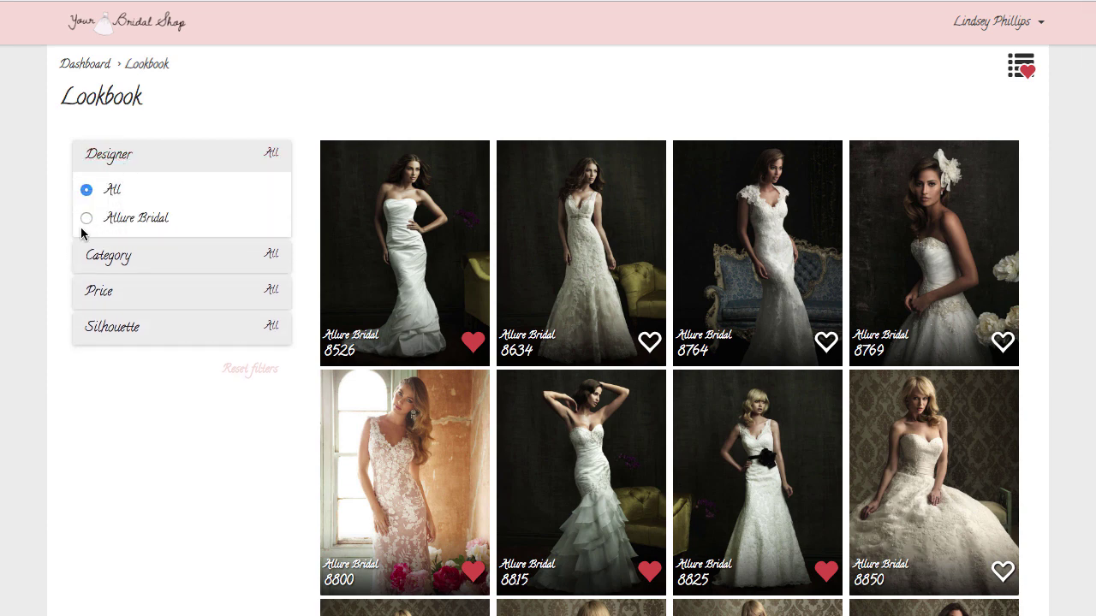
left_click(87, 220)
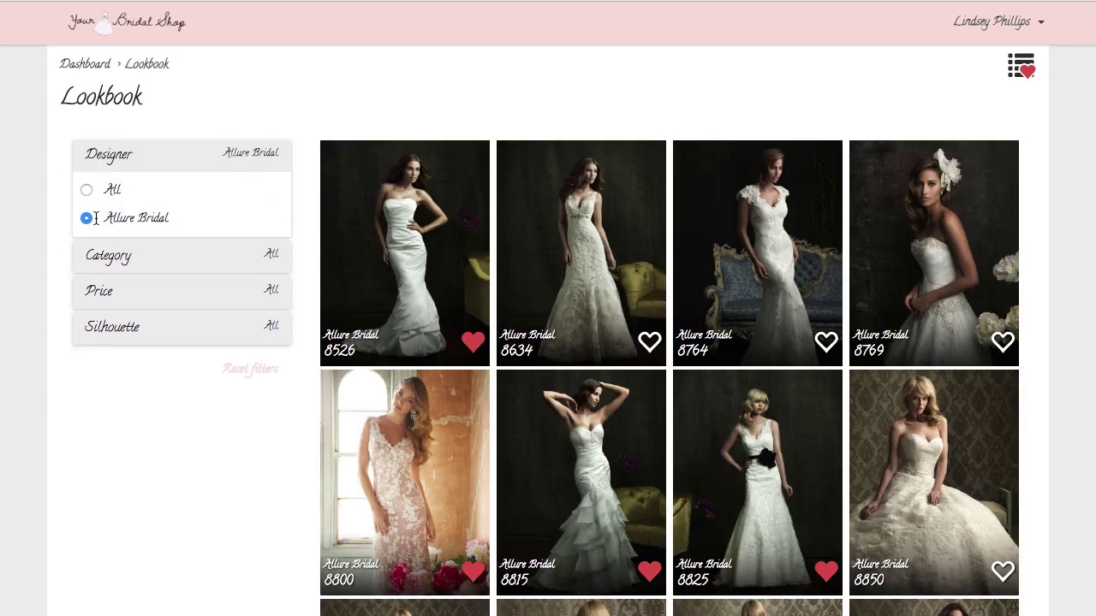
left_click(87, 191)
left_click(115, 256)
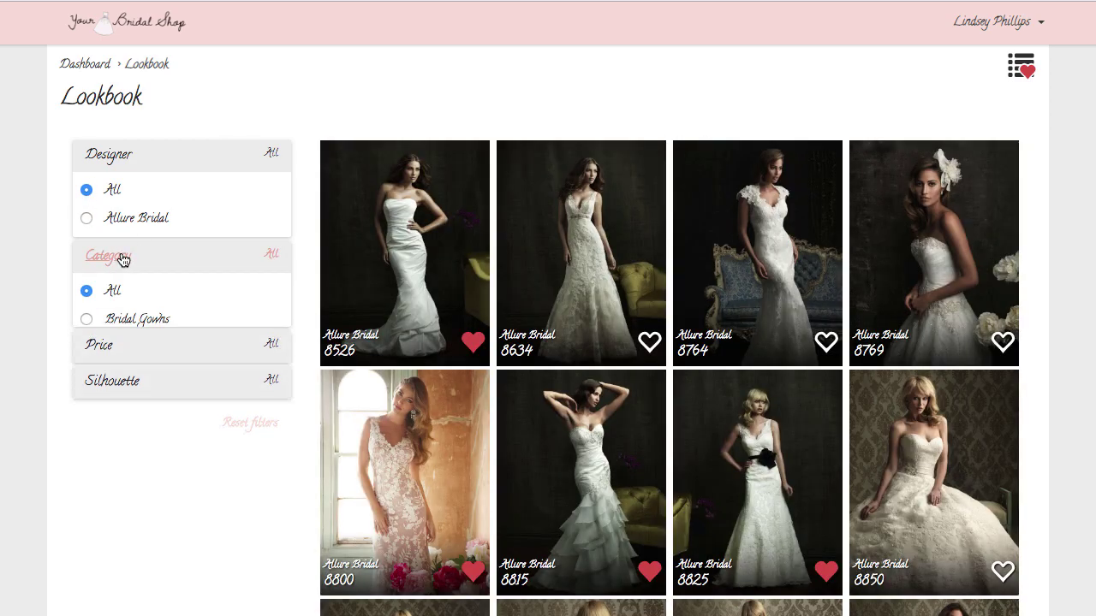
left_click(87, 320)
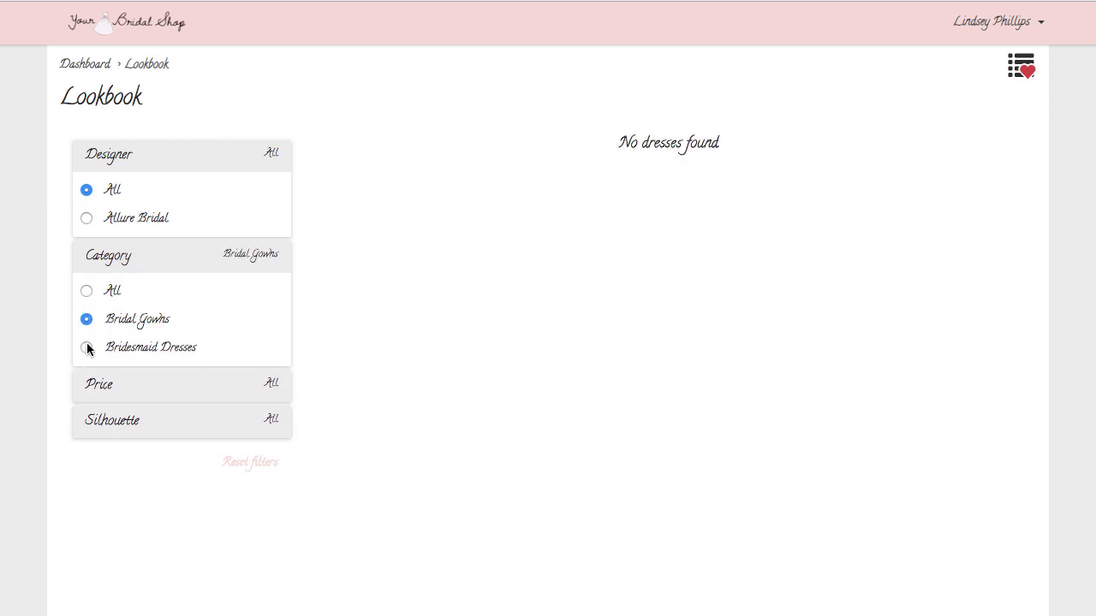
left_click(86, 347)
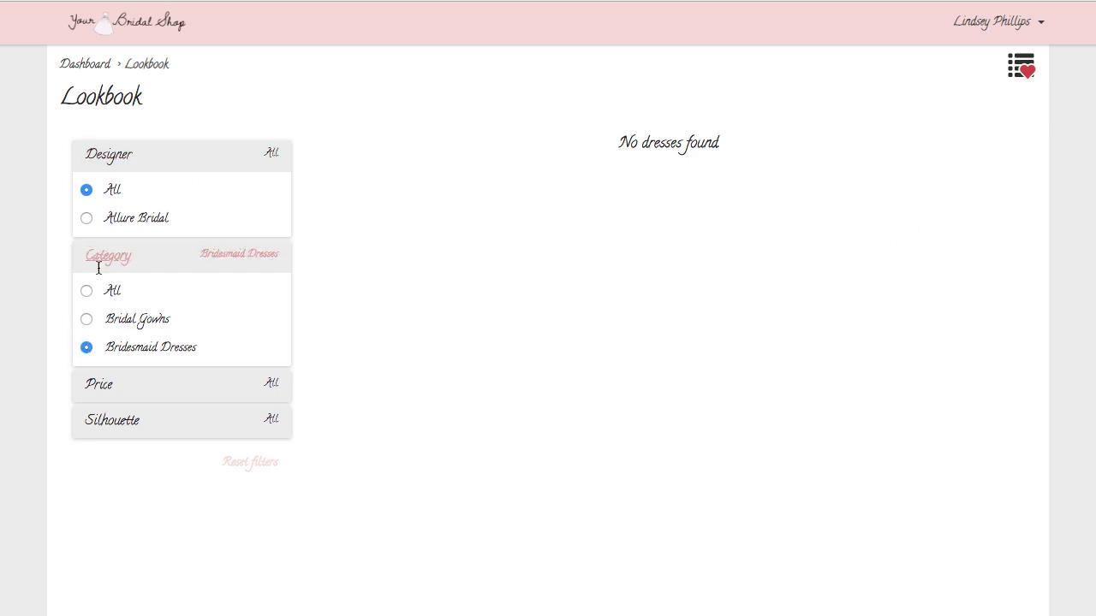
left_click(86, 291)
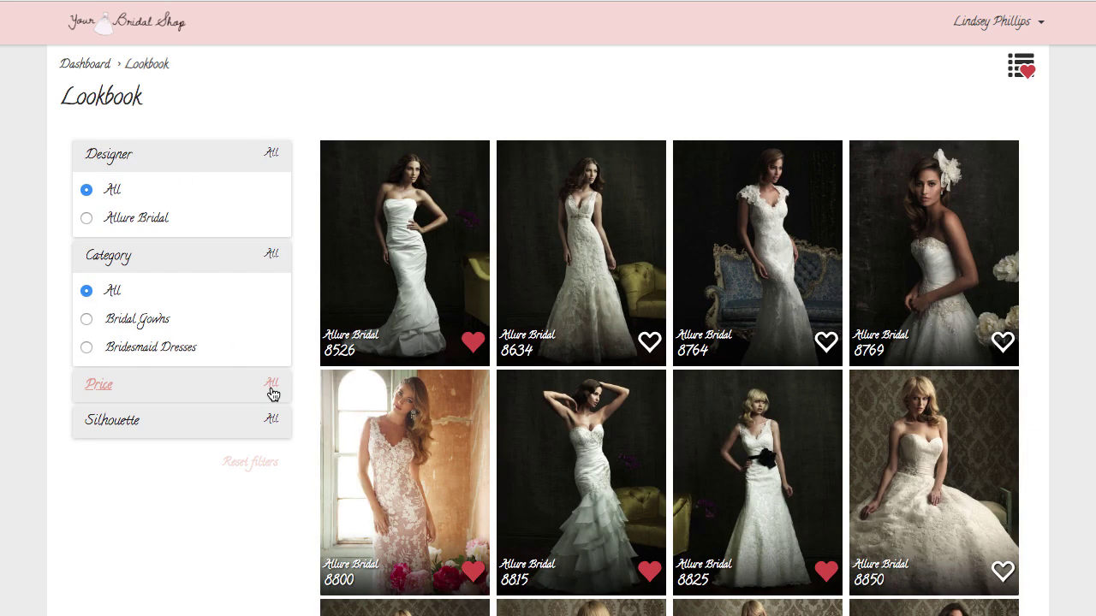
Step: Filter the lookbook to A-Line silhouettes, favorite dress 8858 and view its details
left_click(257, 387)
left_click(124, 513)
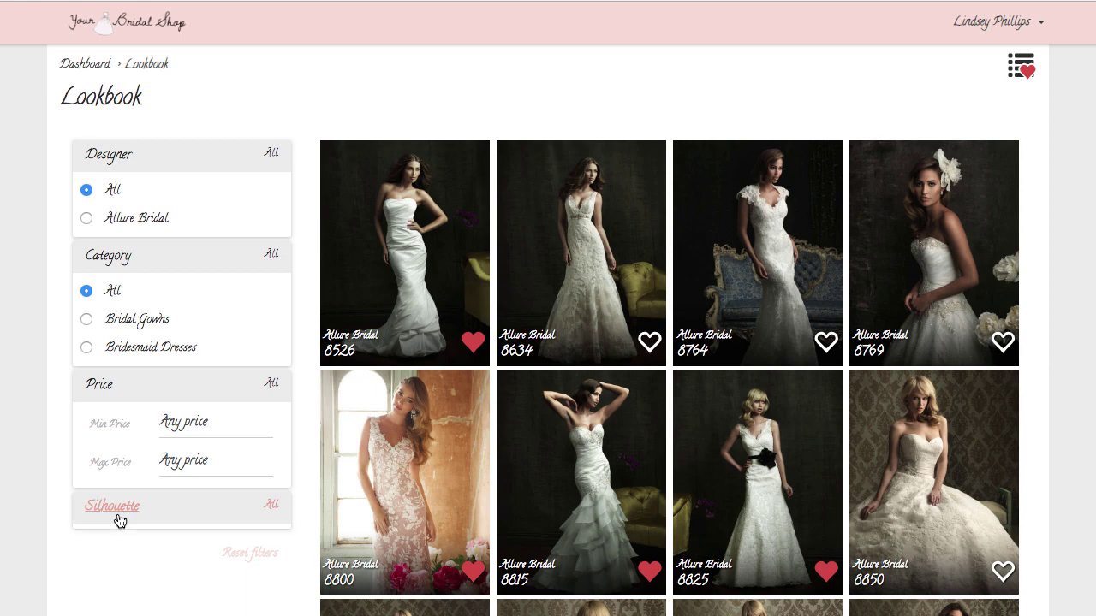
scroll(180, 493, "down", 3)
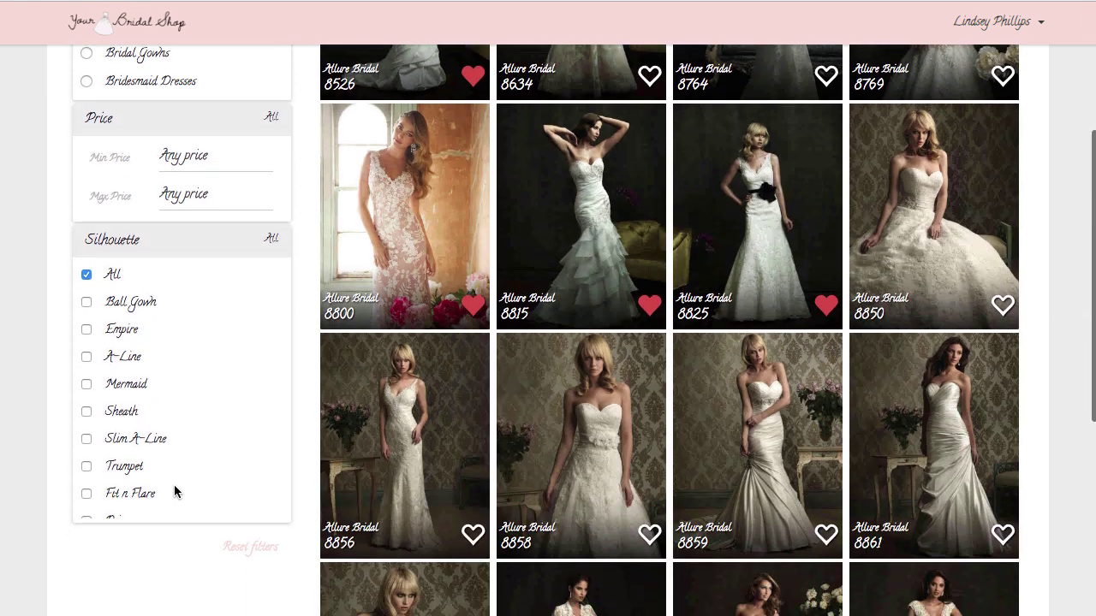
left_click(86, 356)
scroll(689, 291, "up", 1)
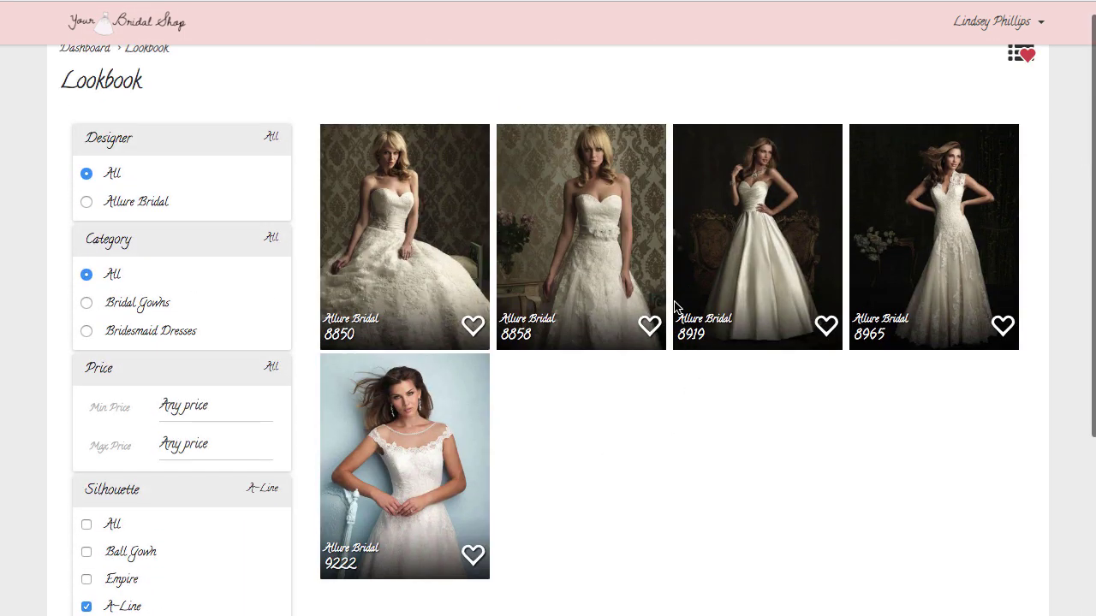
left_click(649, 326)
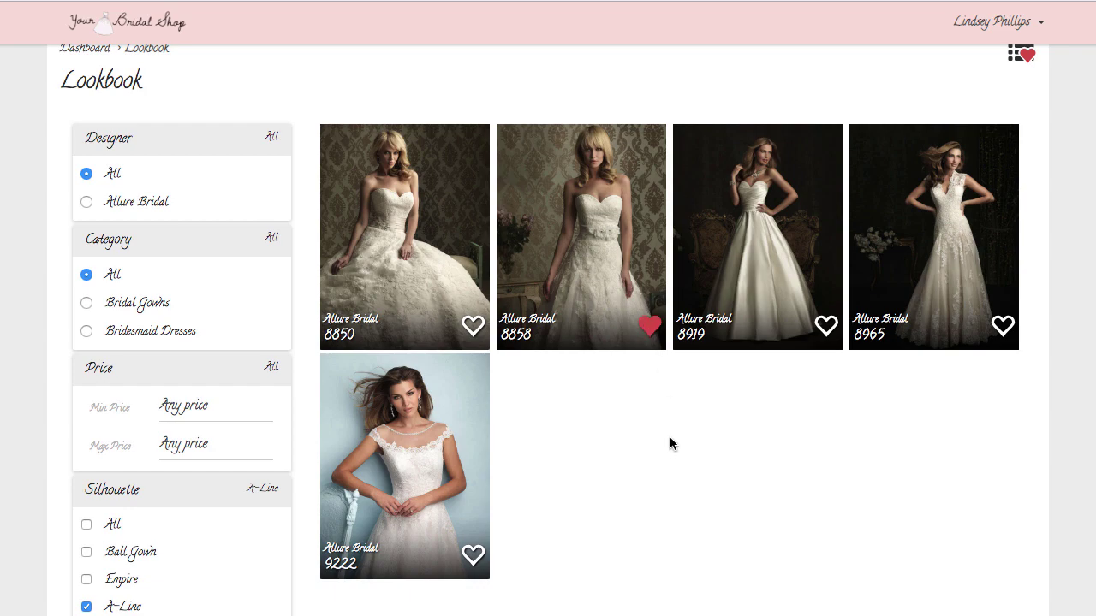
left_click(562, 229)
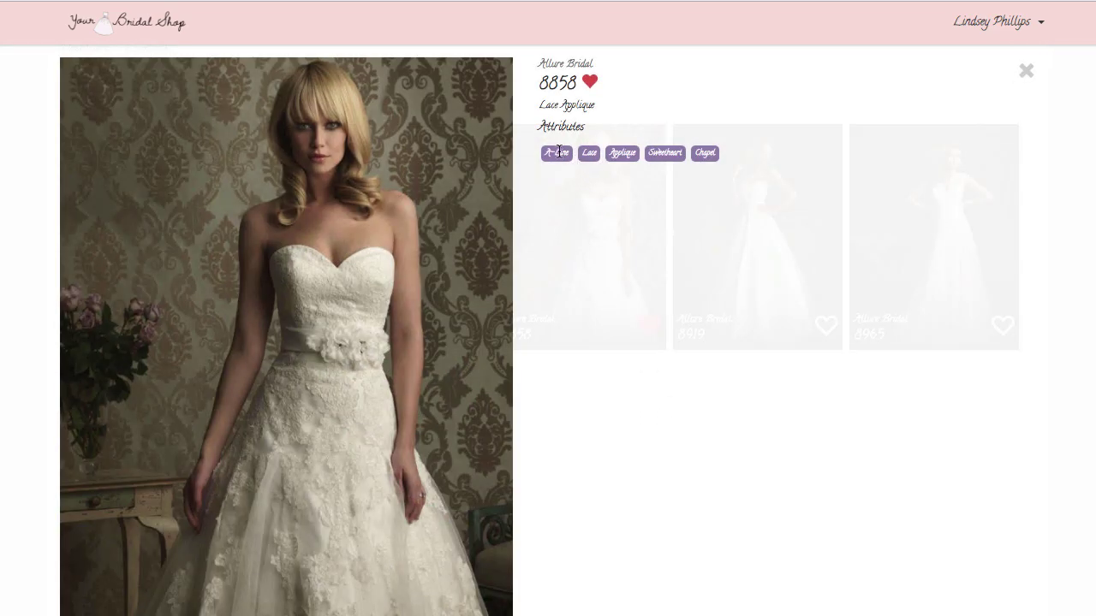
left_click(1028, 72)
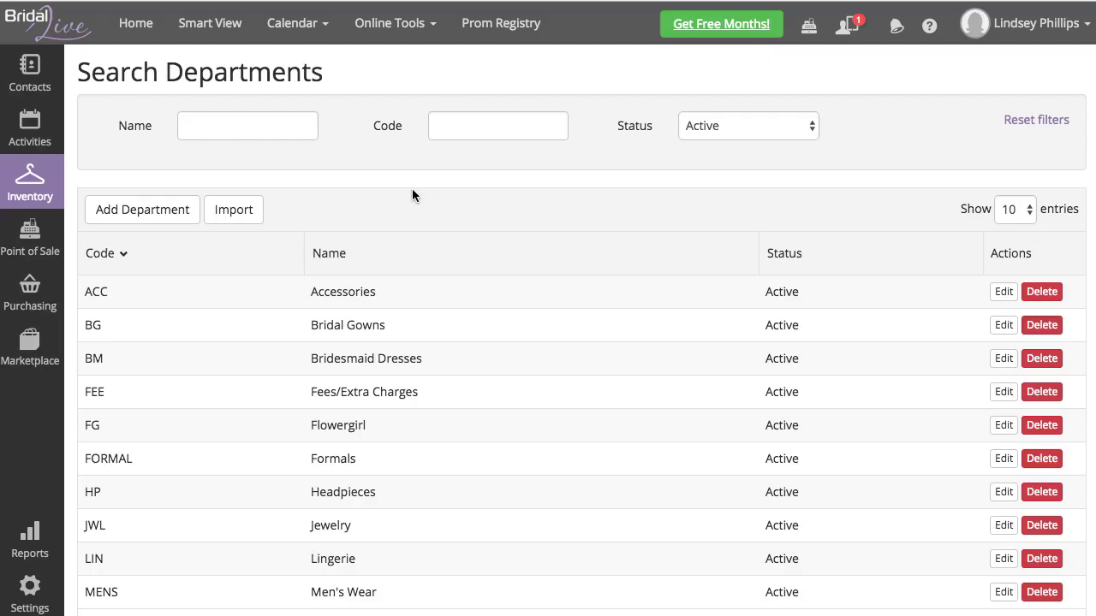
Step: Find the client's contact record and show her favorite dresses
mouse_move(28, 88)
left_click(134, 84)
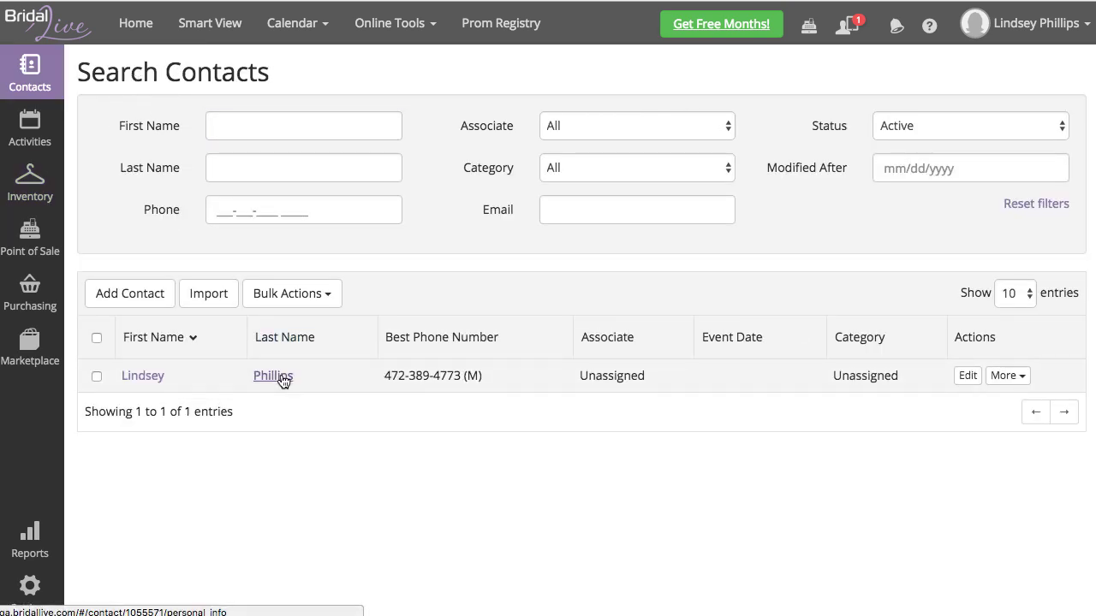
left_click(273, 375)
scroll(313, 357, "down", 3)
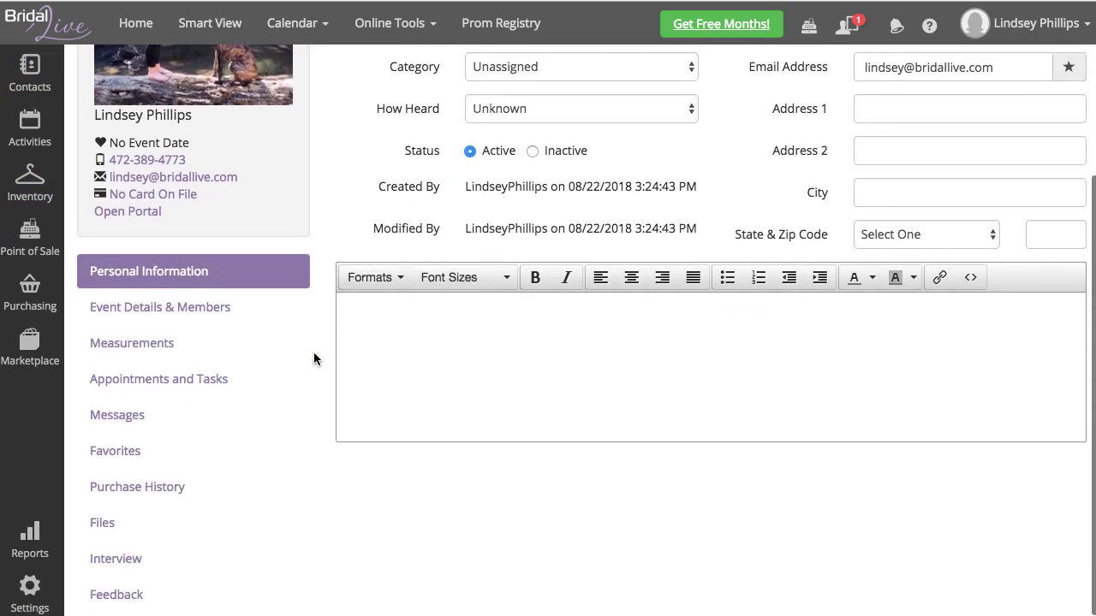
left_click(120, 458)
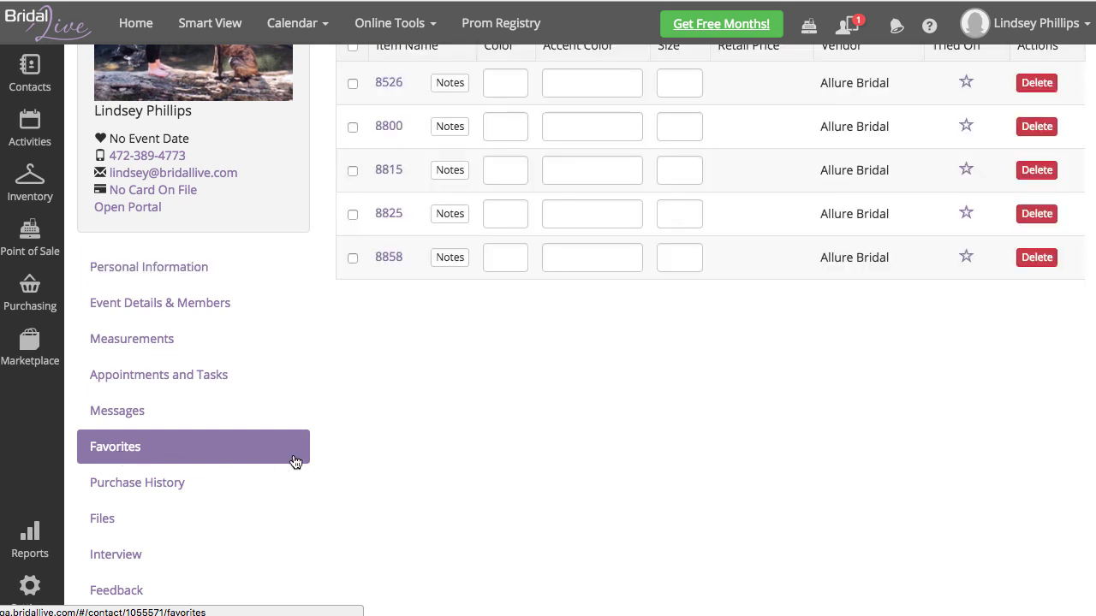
scroll(394, 398, "up", 4)
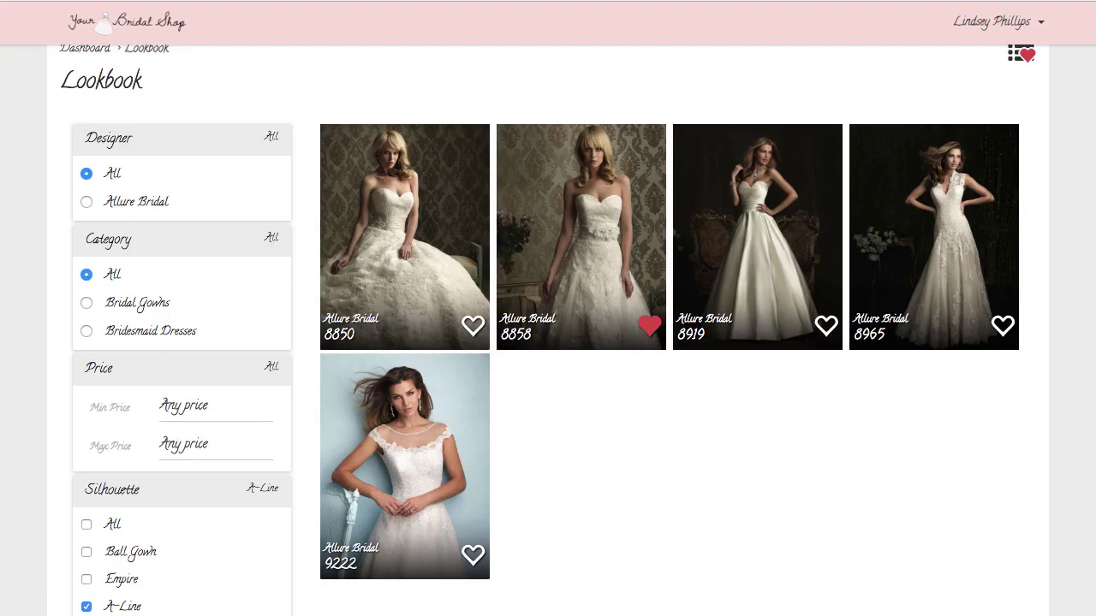
Step: Mark 8526 and 8800 as tried on and note 'Really loved this one!' on 8526
left_click(1020, 56)
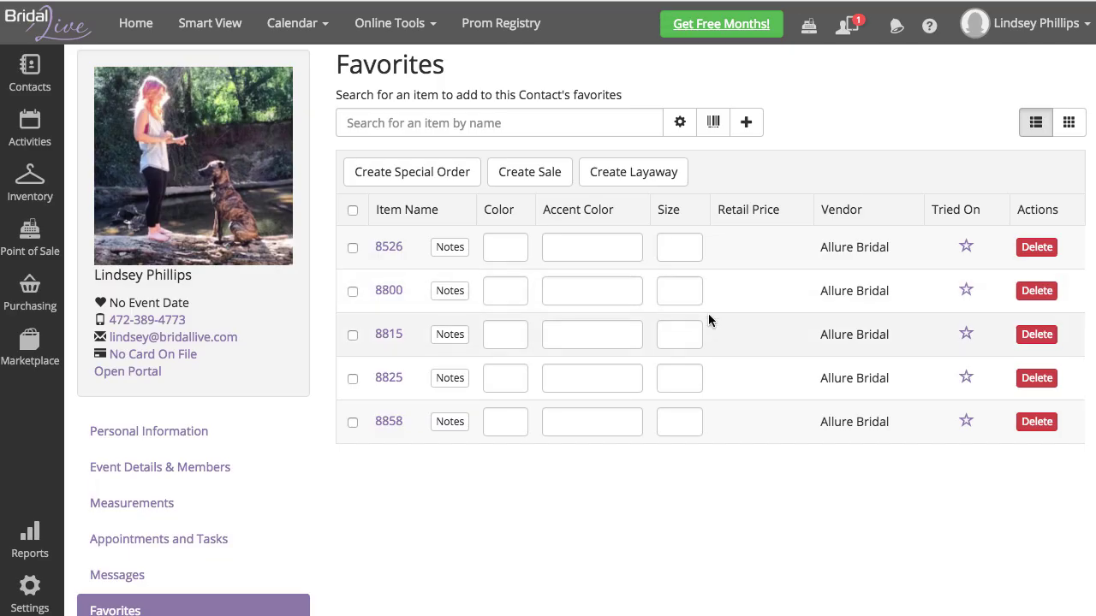
left_click(968, 248)
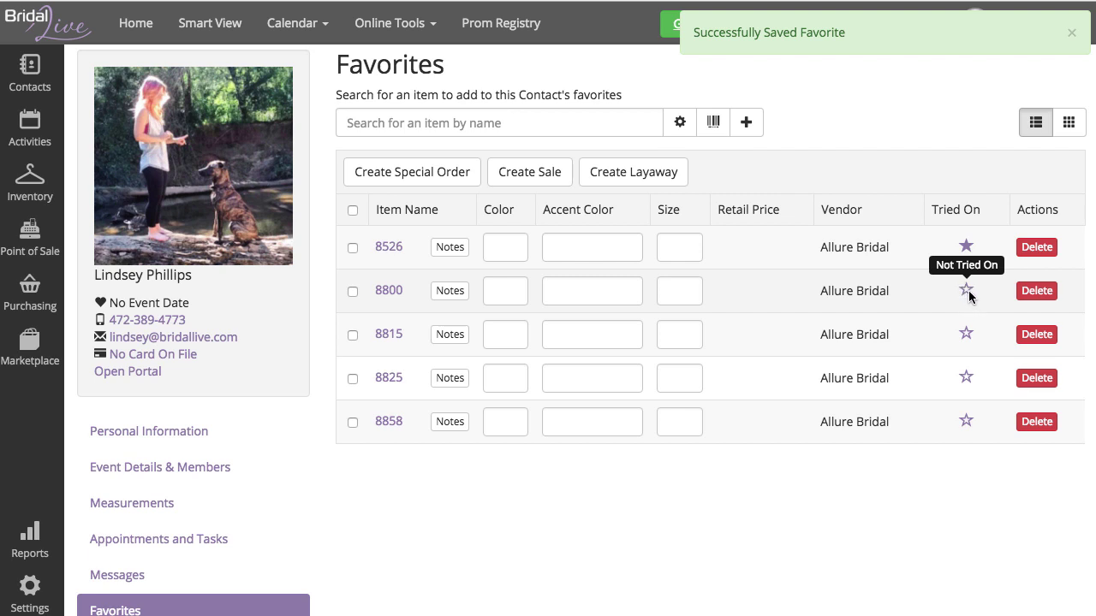
left_click(968, 292)
left_click(447, 251)
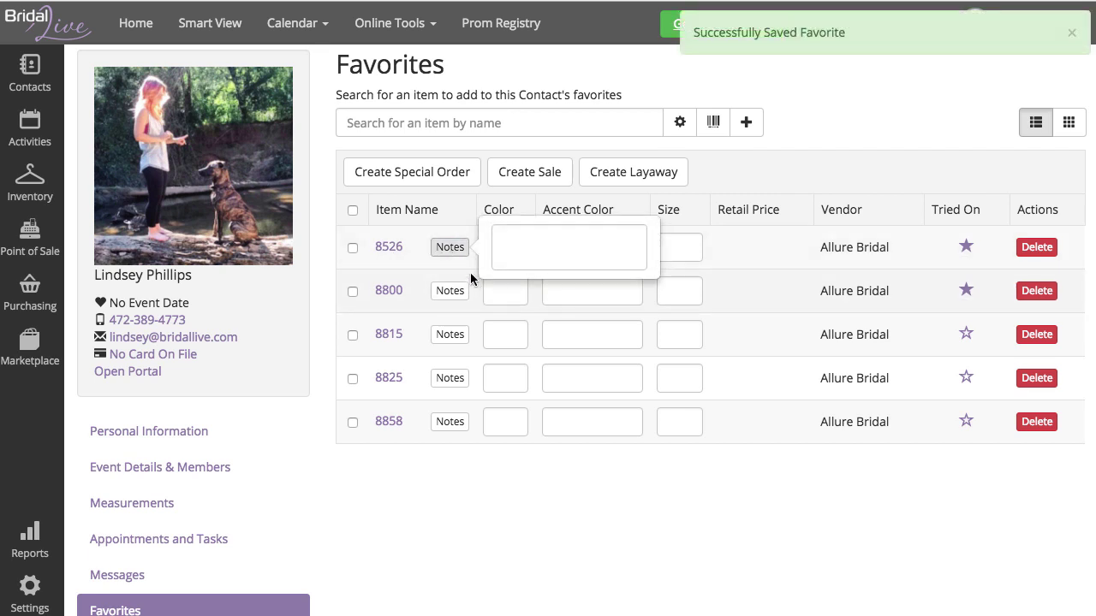
left_click(522, 251)
type("Really loved thi")
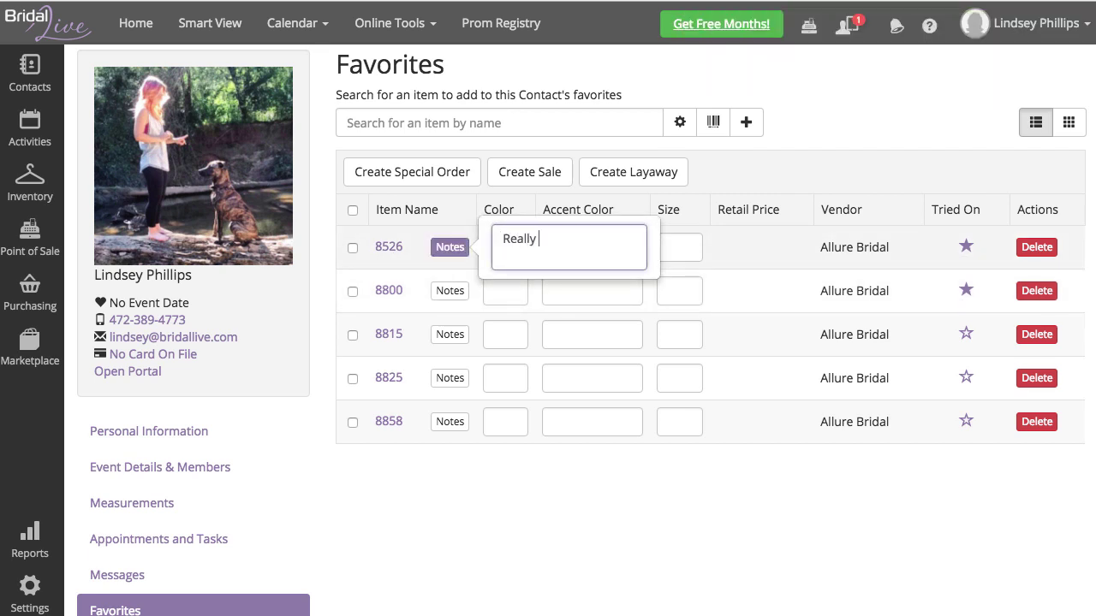
type("s one!")
left_click(727, 192)
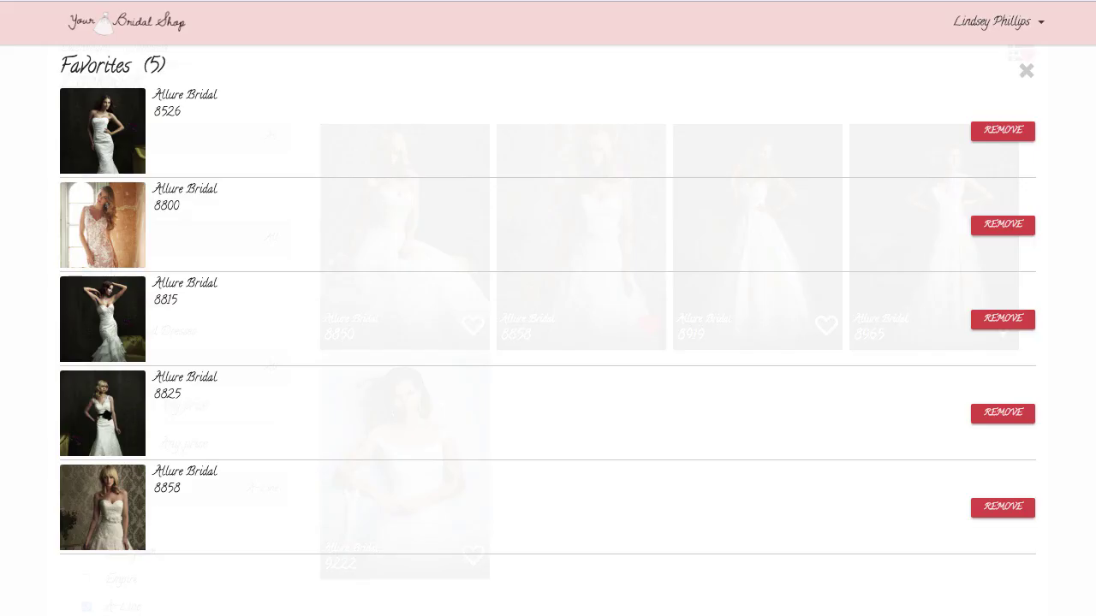
Step: Reload the lookbook, confirm 8526 and 8800 show tried on, and return to the dashboard
left_click(1028, 55)
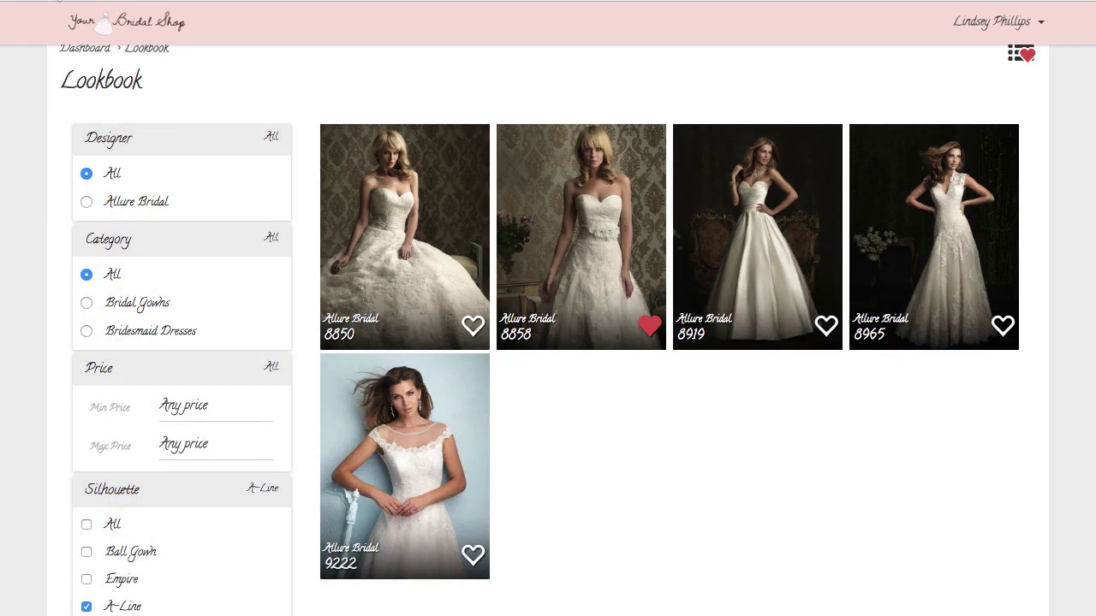
left_click(59, 1)
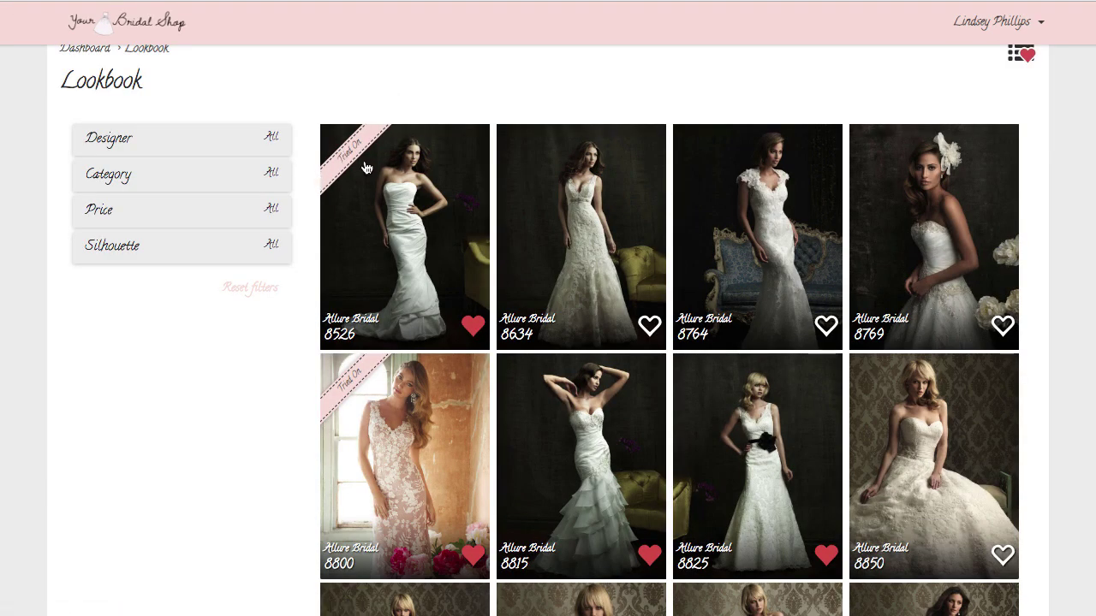
left_click(1024, 56)
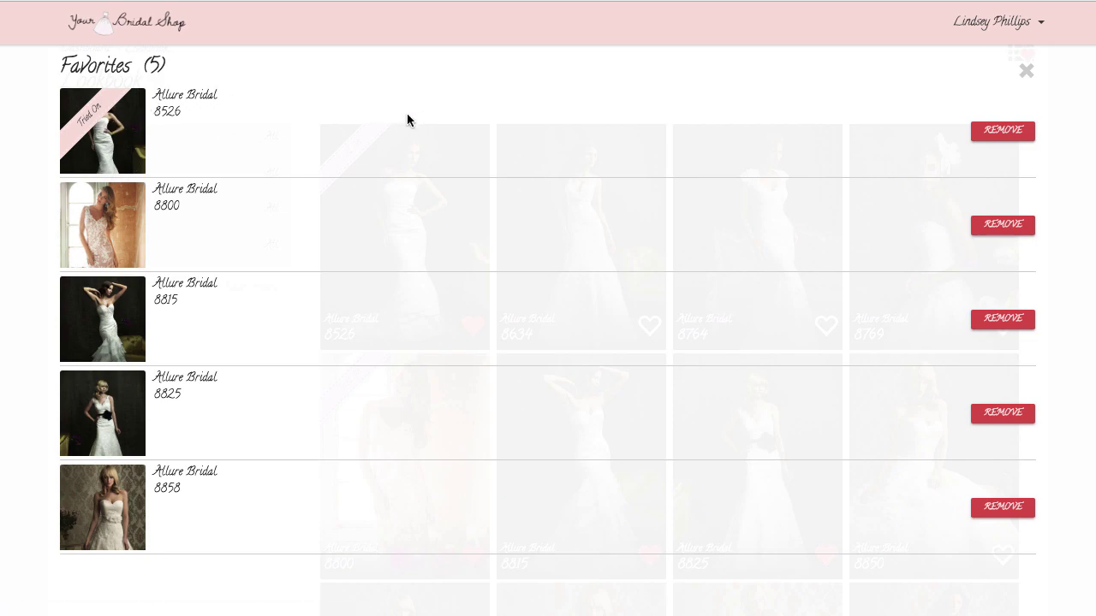
left_click(1026, 71)
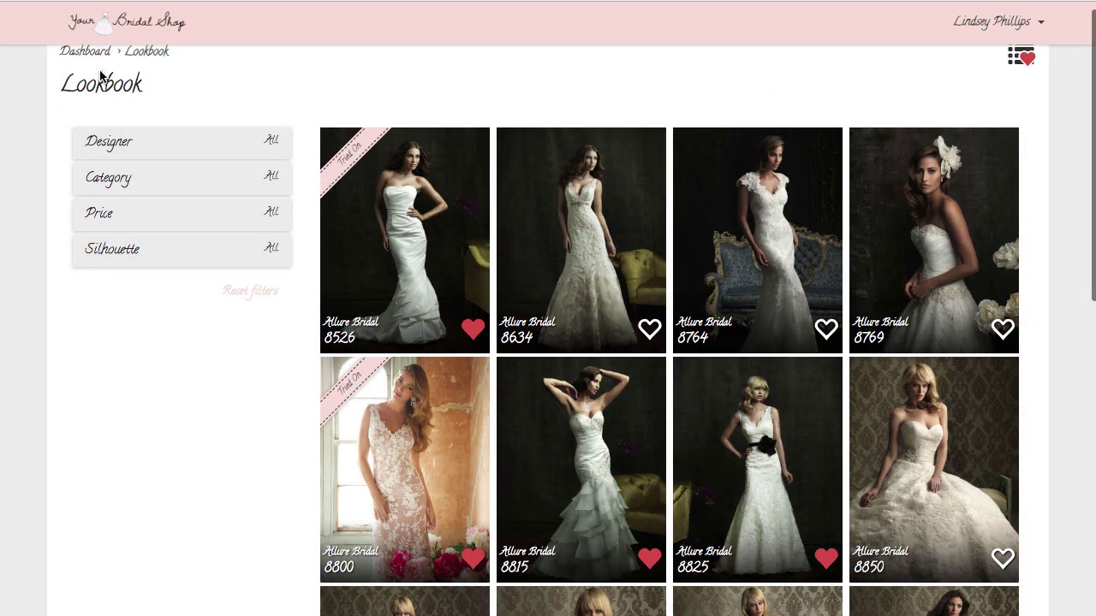
left_click(86, 52)
left_click(778, 48)
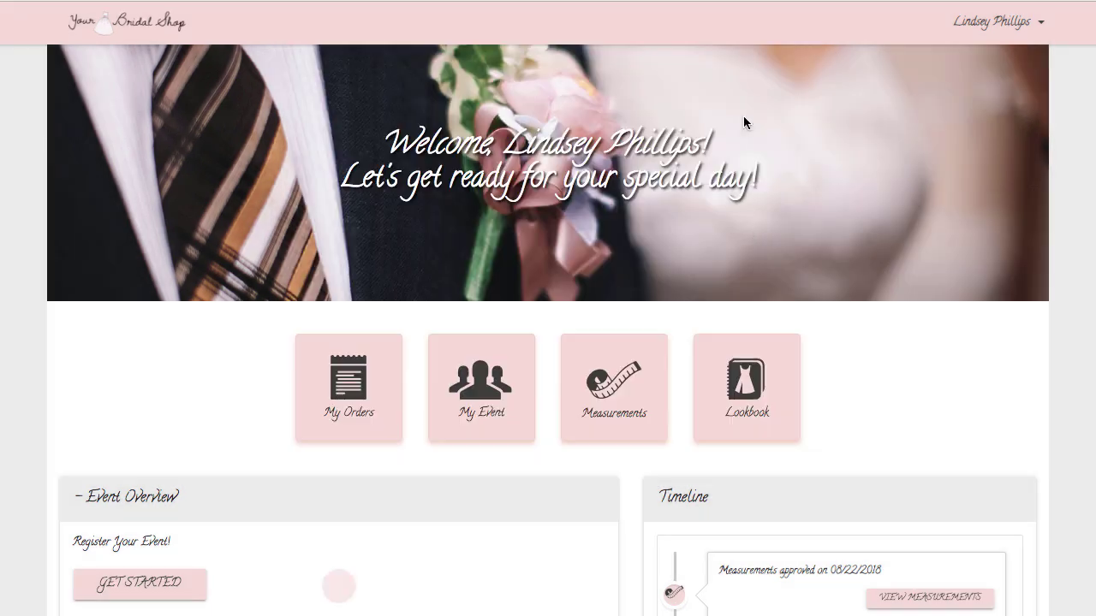
scroll(752, 268, "down", 5)
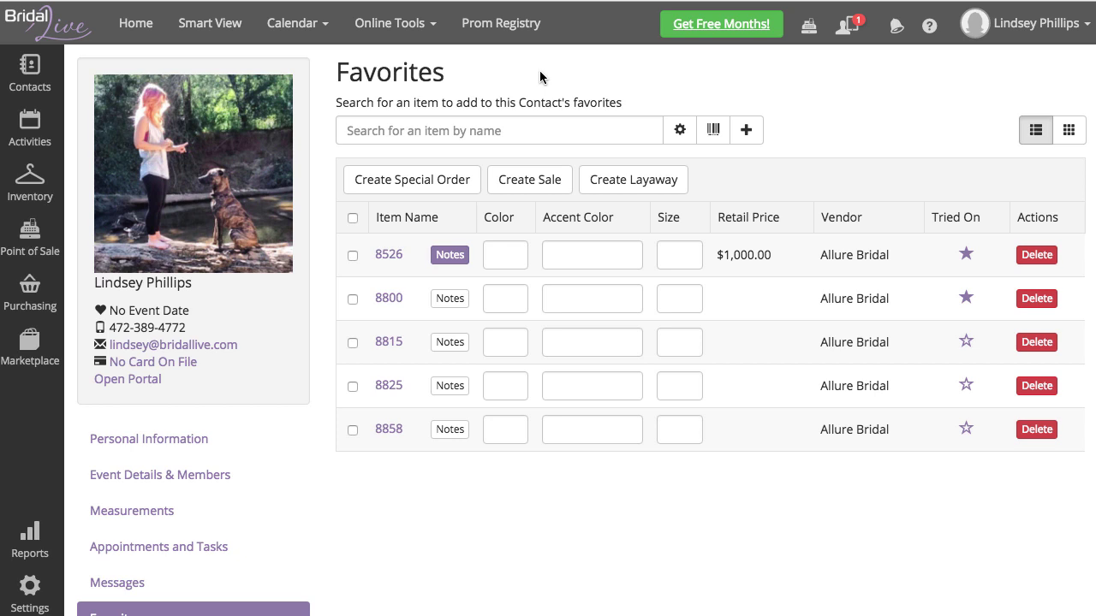
Step: Set favorite 8526's colour to White and size to 8
left_click(507, 255)
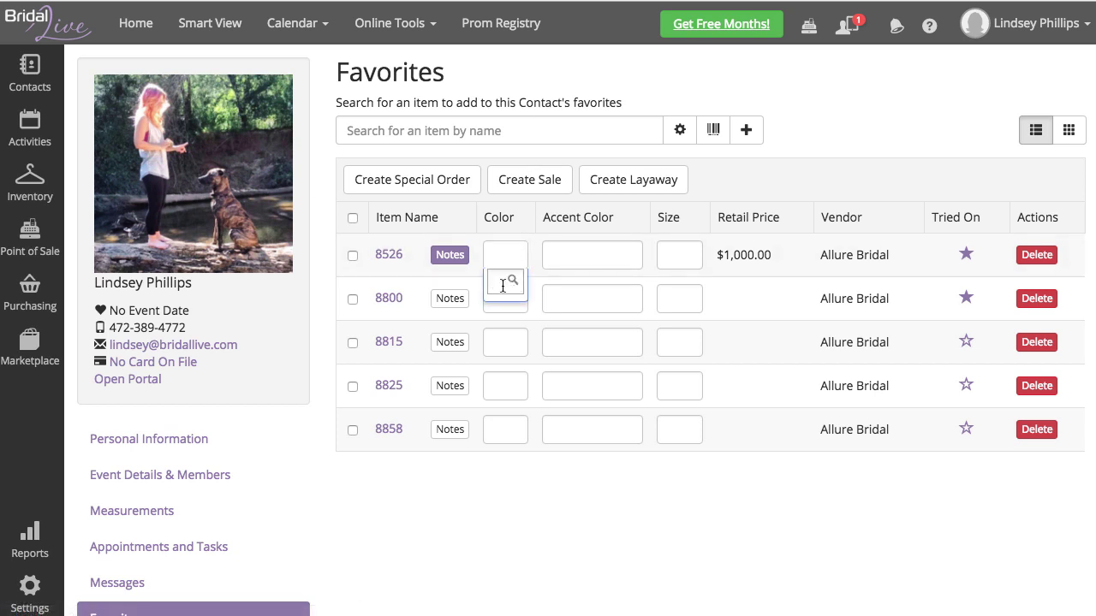
type("Wh")
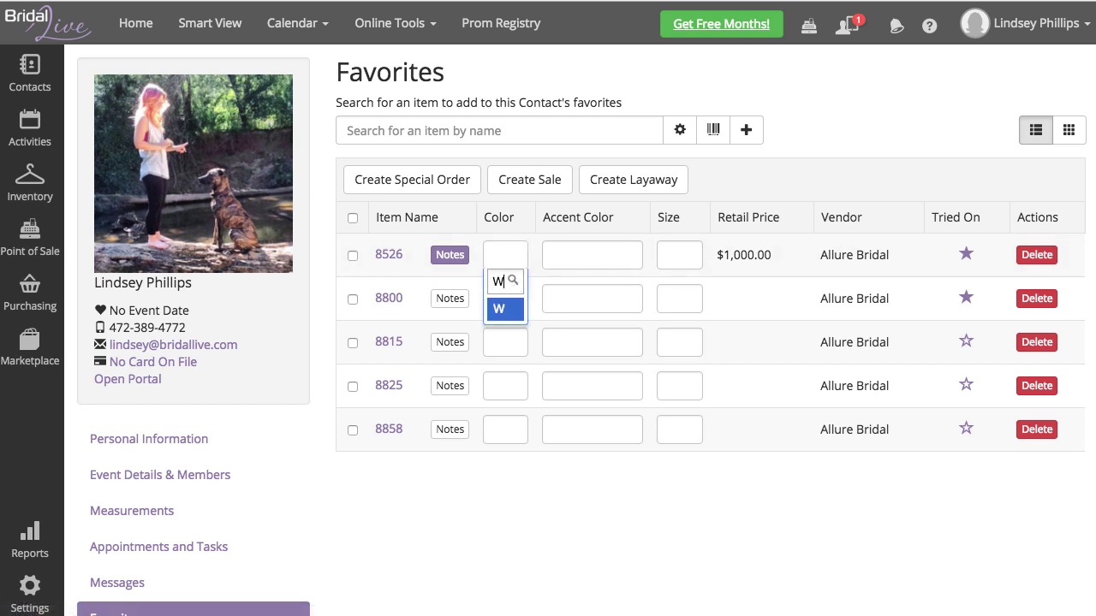
key("Return")
left_click(699, 257)
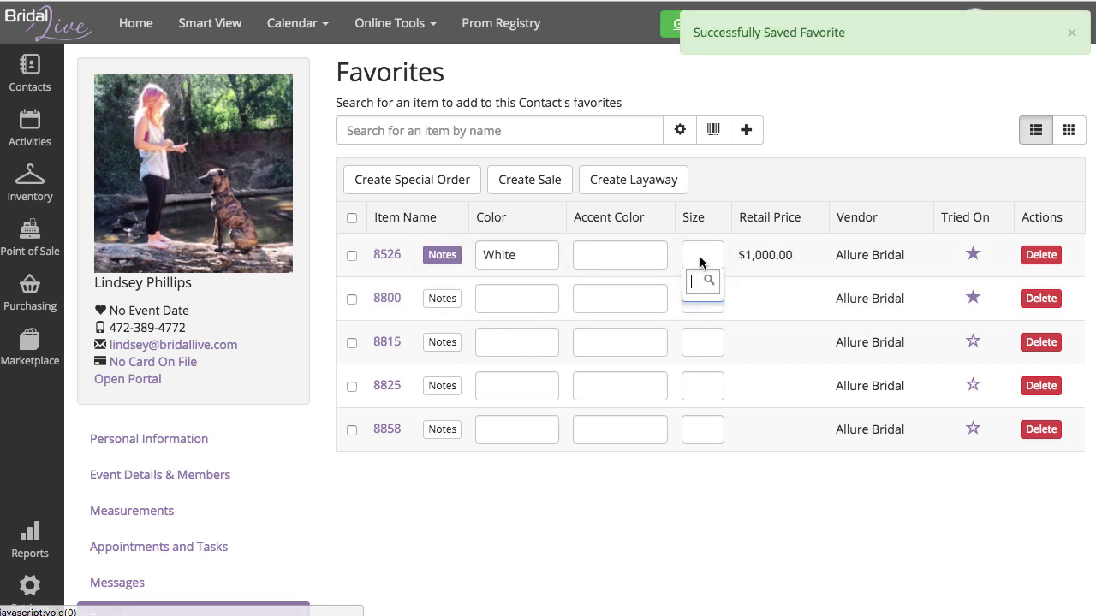
type("8")
key("Return")
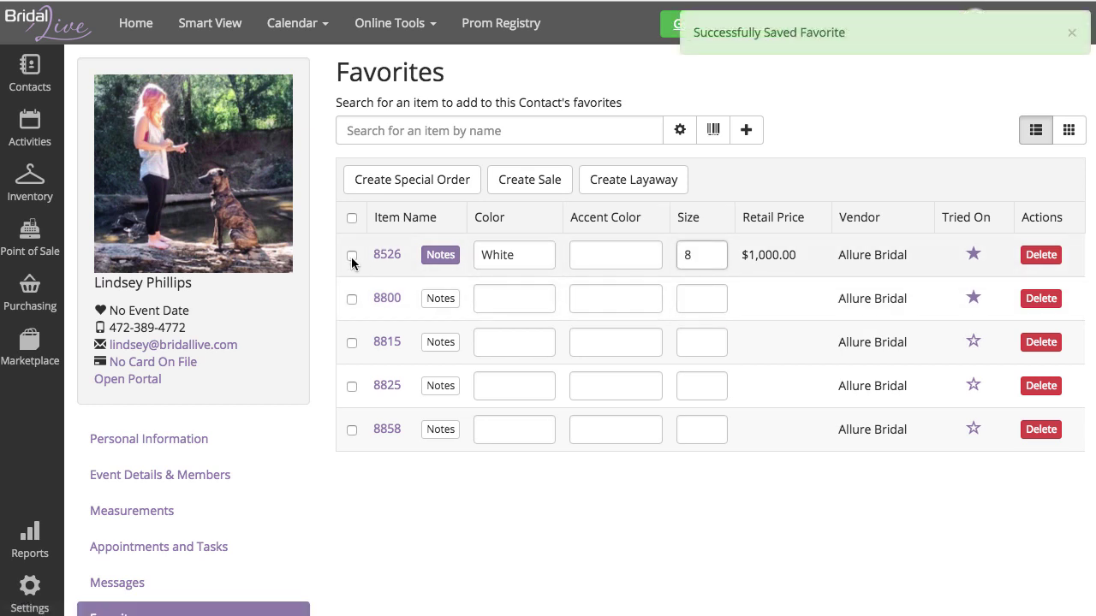
Step: Create Special Order #103 from dress 8526 and process its smart flows
left_click(351, 256)
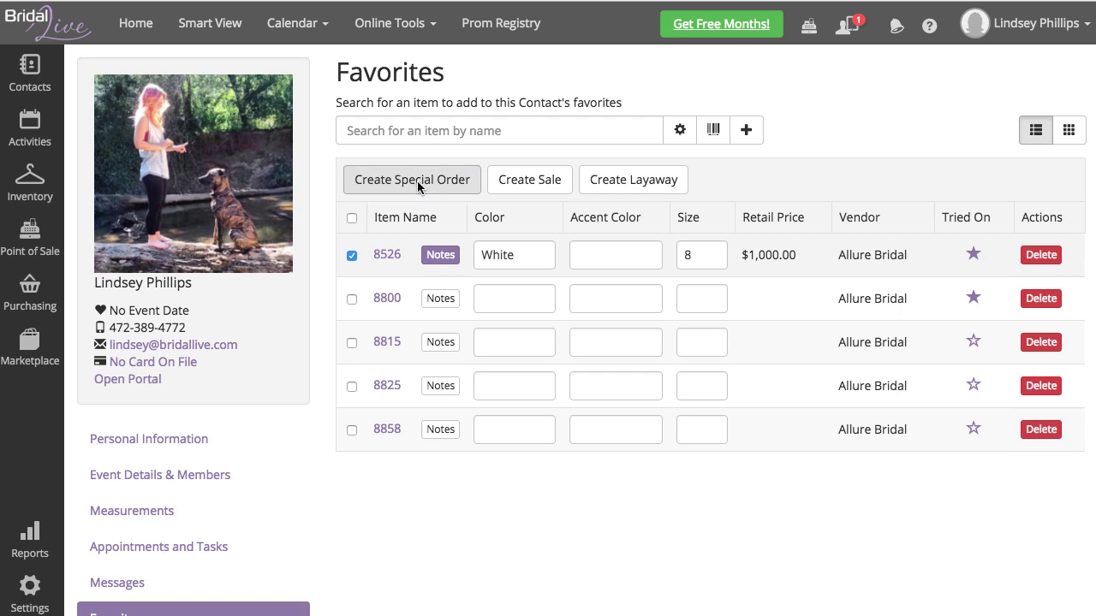
left_click(416, 183)
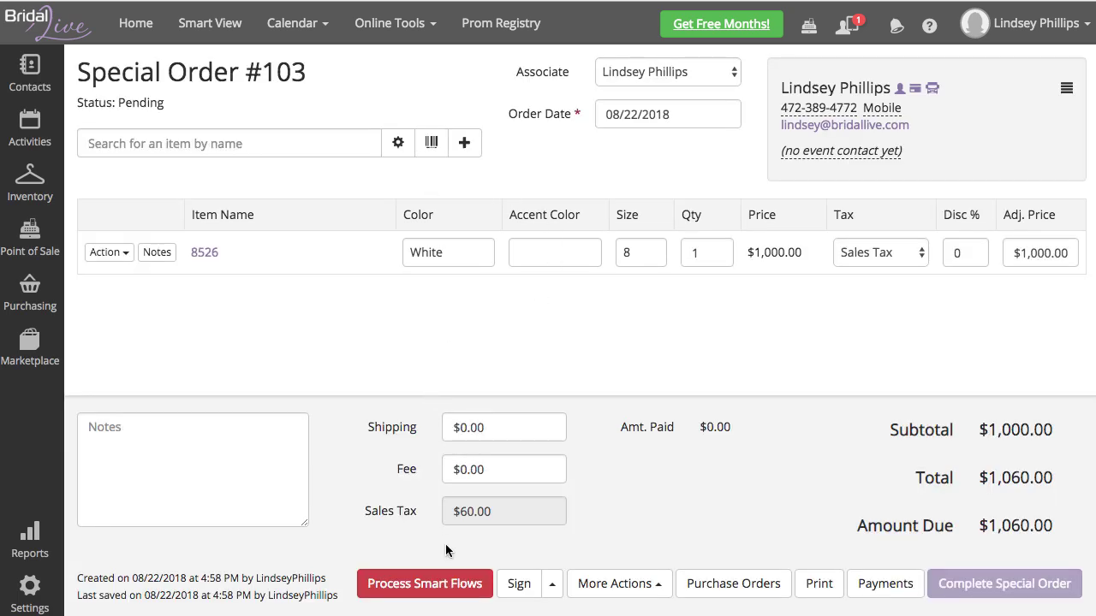
left_click(451, 580)
left_click(705, 250)
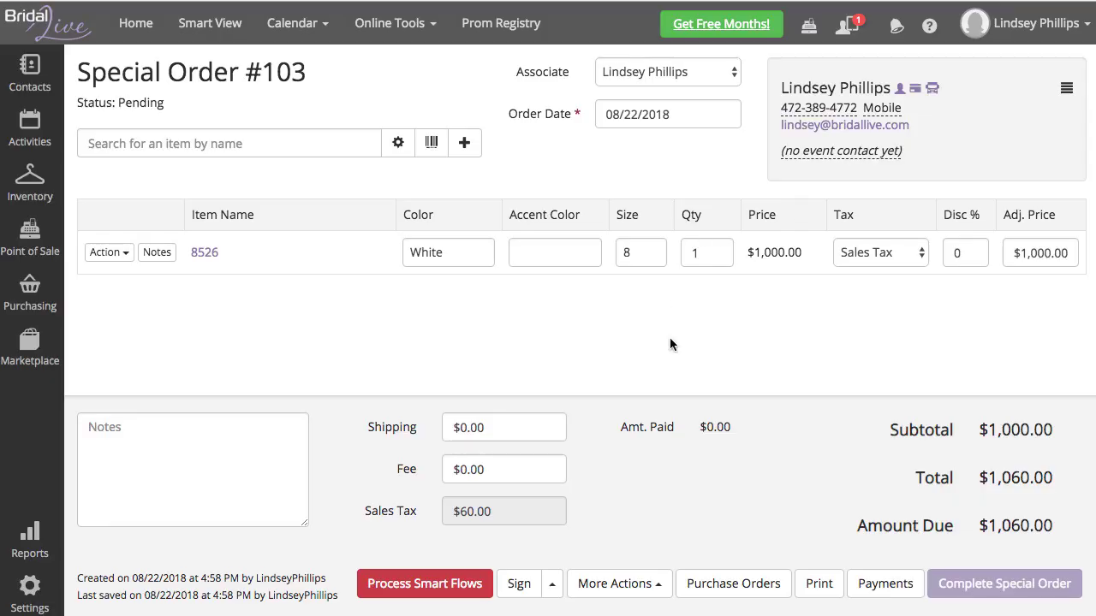
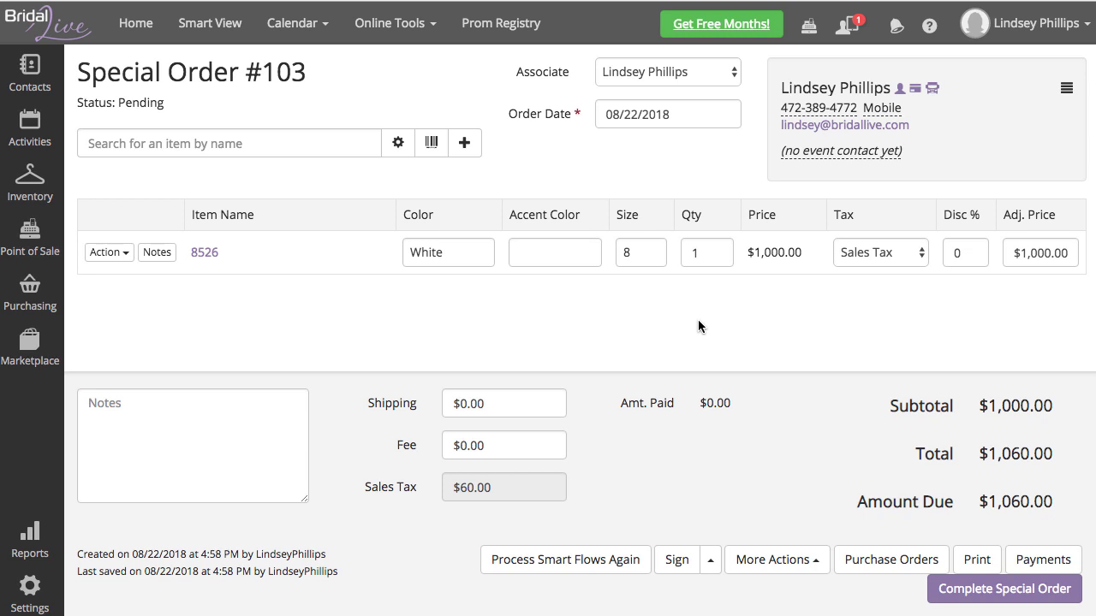
Step: Email a $500.00 payment request for Special Order #103 that requires a sales agreement signature, using the Client Portal - Payment and Signature Request template
left_click(1043, 559)
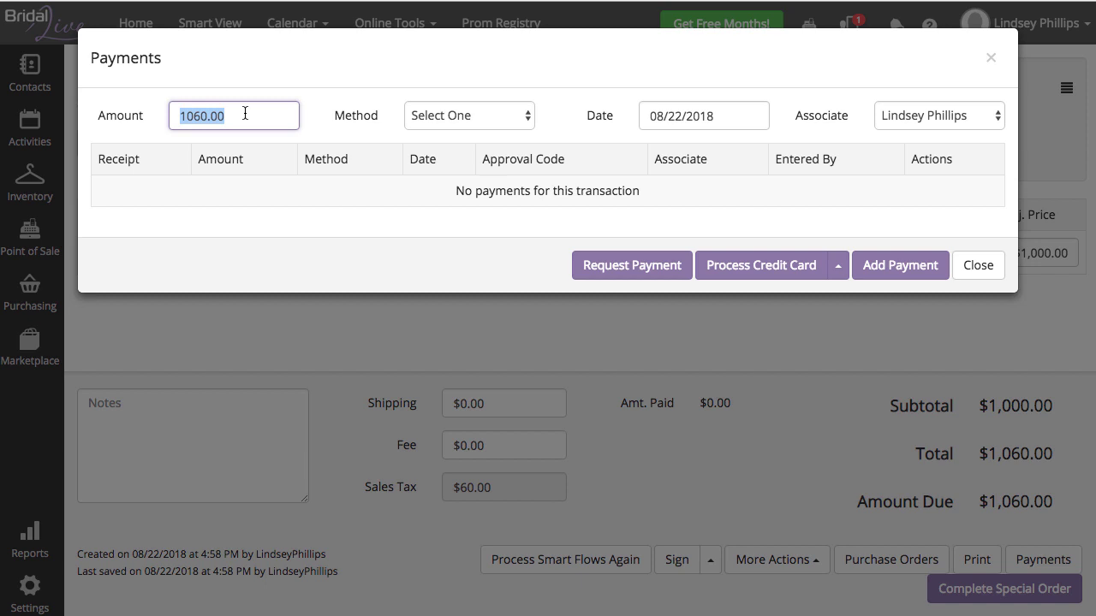
type("500")
left_click(628, 266)
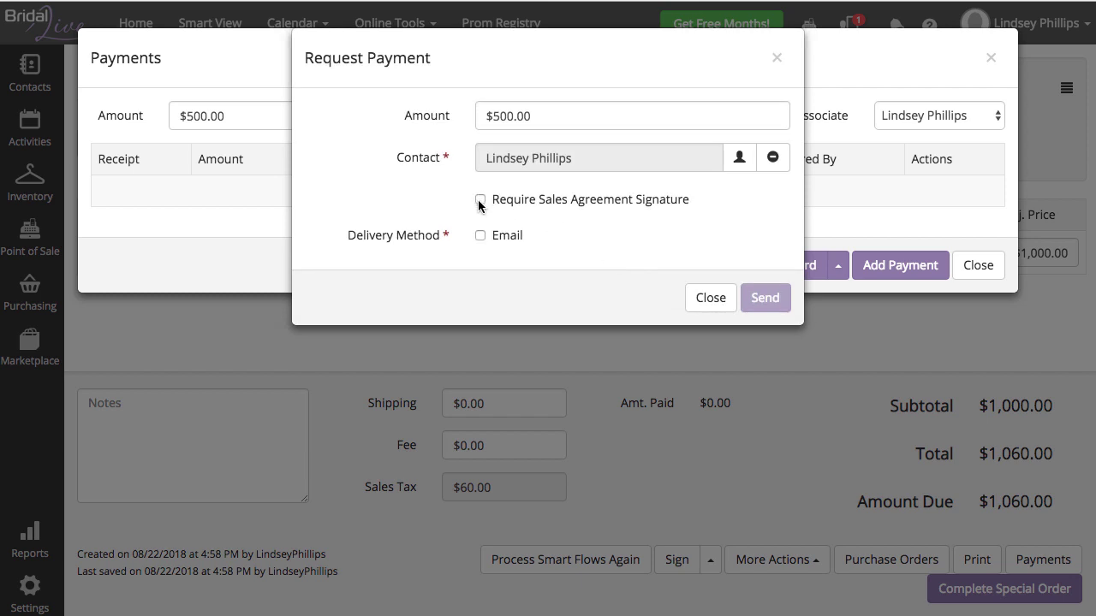
left_click(479, 202)
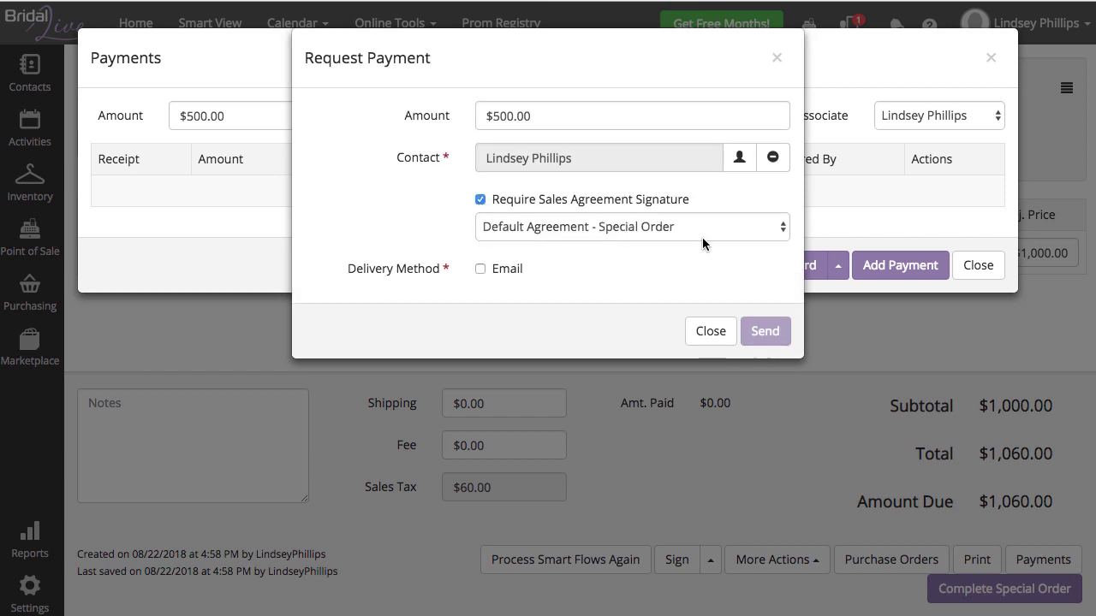
left_click(480, 270)
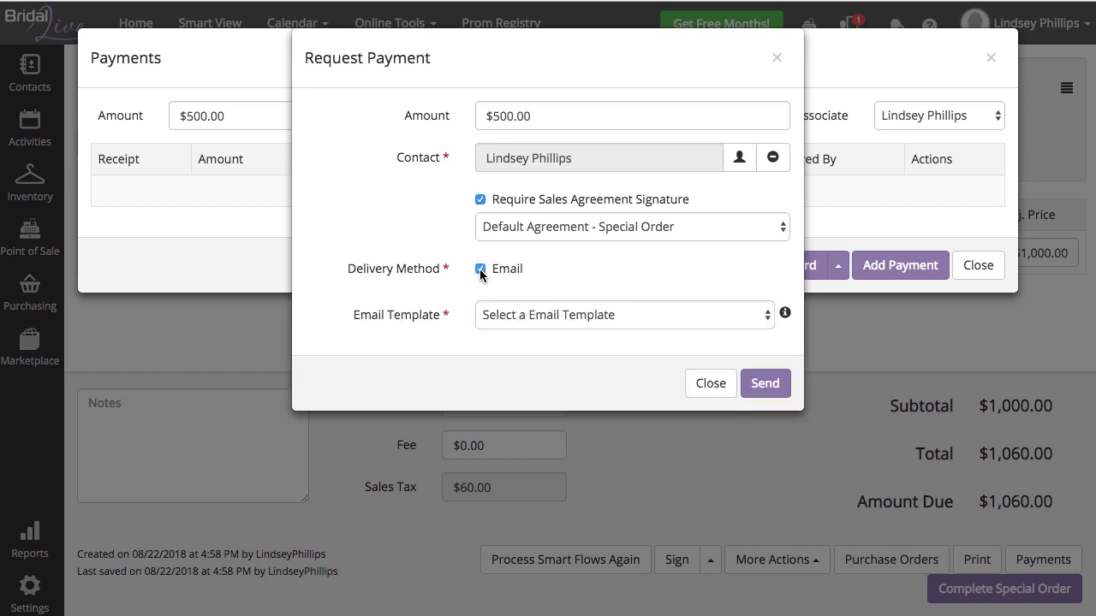
left_click(497, 316)
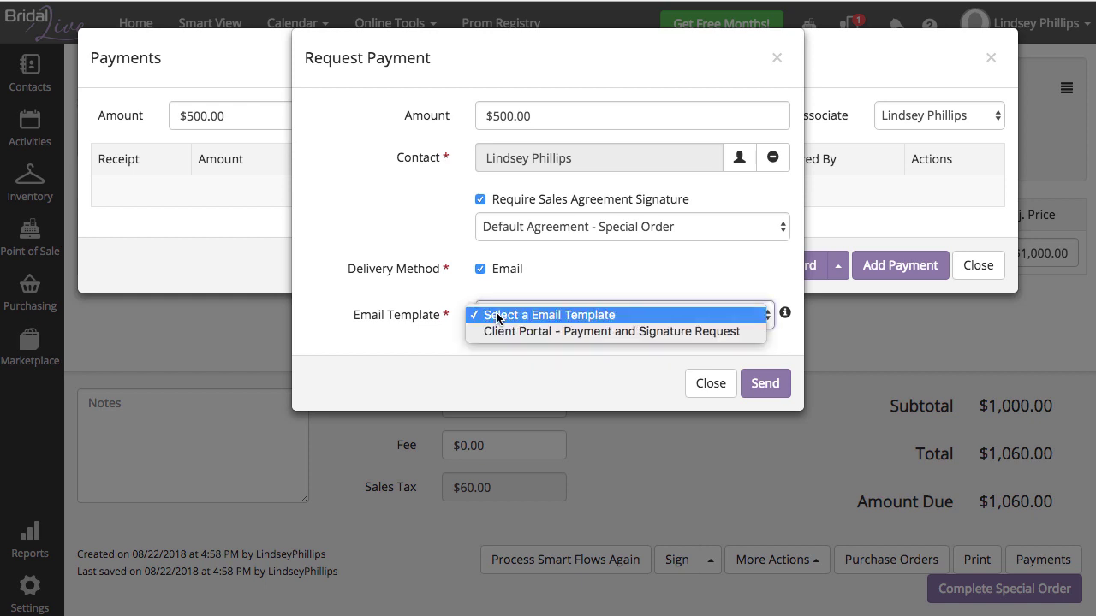
left_click(494, 329)
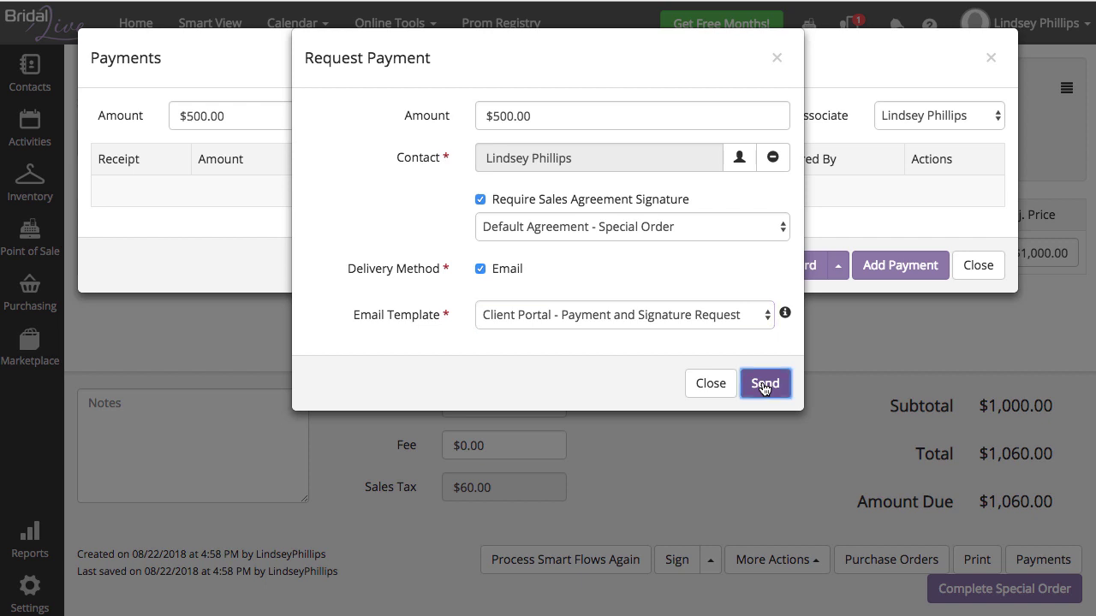
left_click(763, 385)
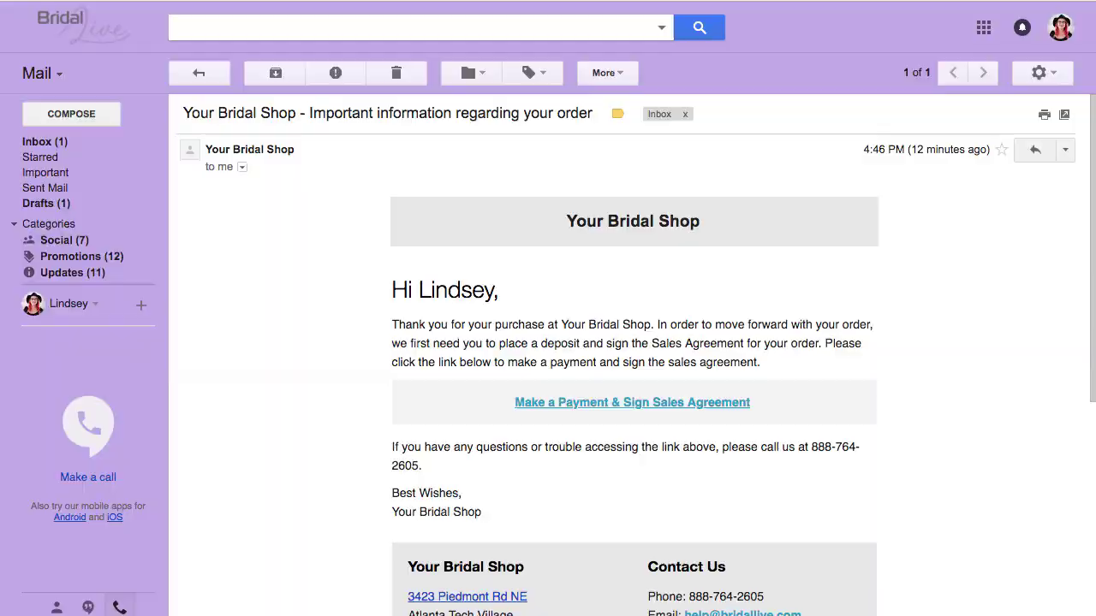
Step: Refresh the Gmail inbox and open the new 4:59 pm 'Important information regarding your order' email
left_click(26, 143)
left_click(351, 137)
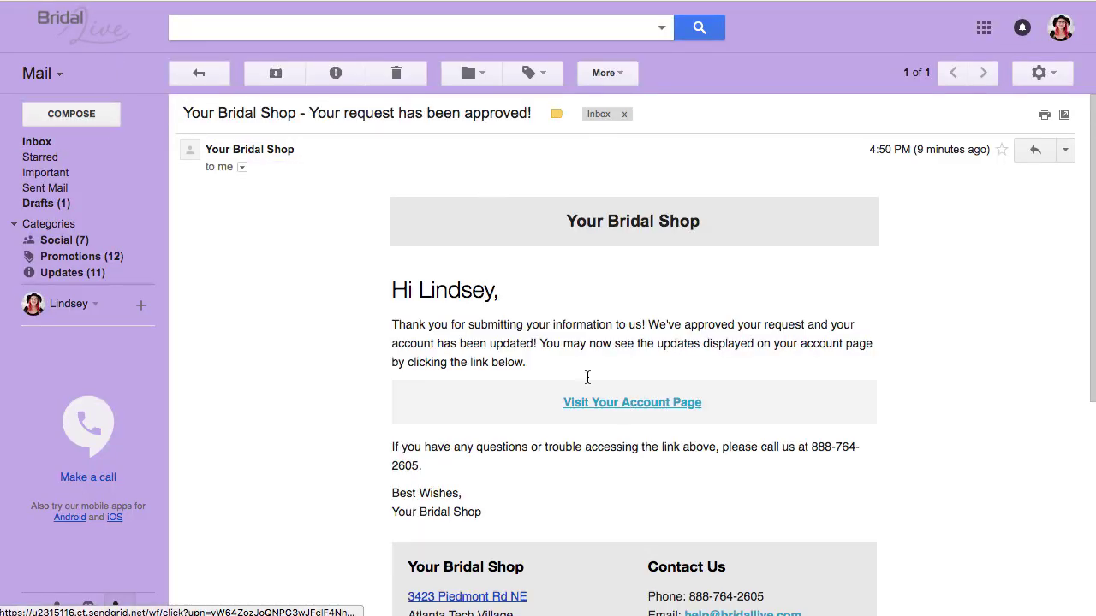
left_click(200, 76)
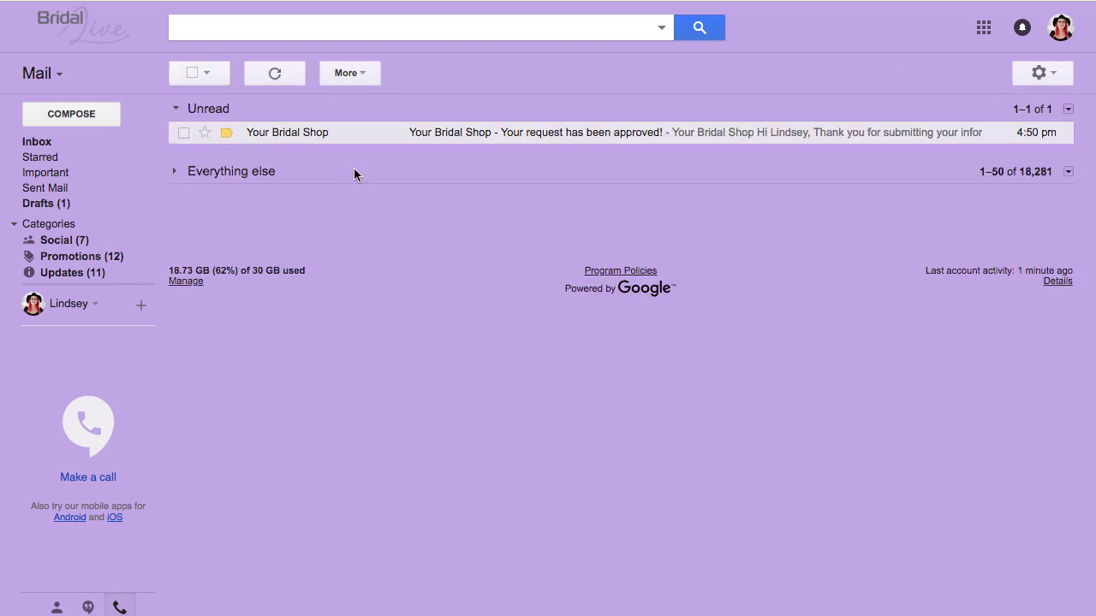
left_click(278, 76)
left_click(447, 134)
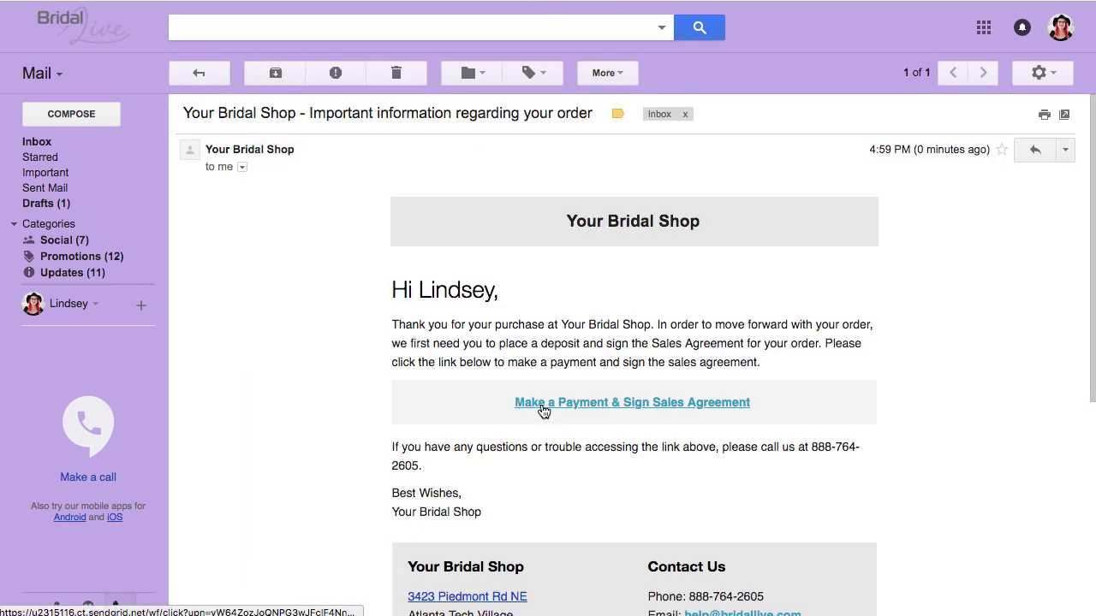
Step: Follow the email link and pay the $500.00 deposit with the card number, expiry, security code and ZIP
left_click(597, 402)
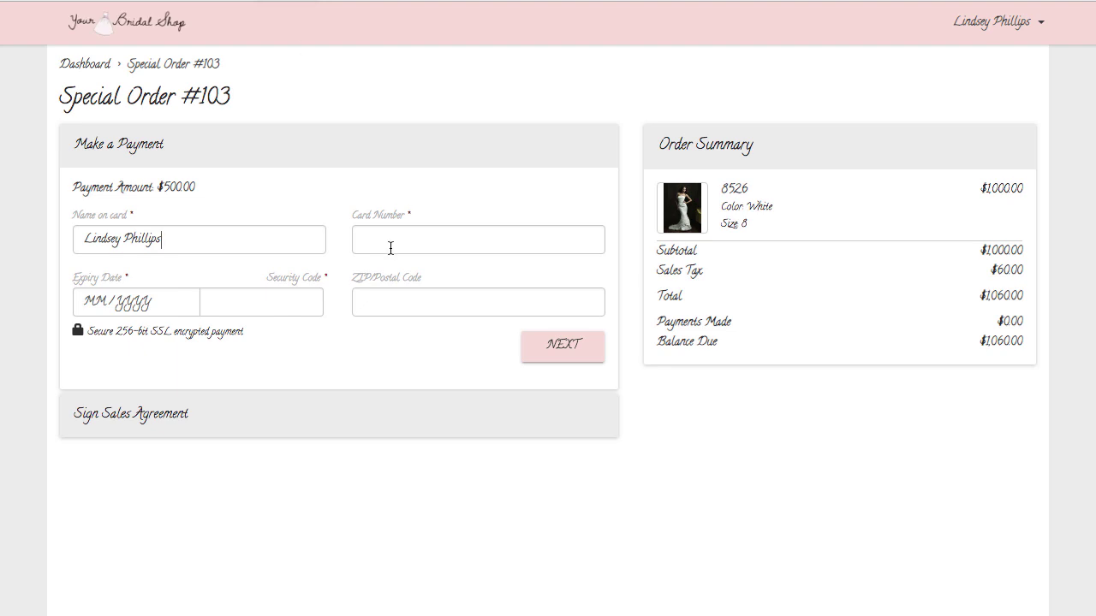
left_click(382, 242)
type("40002")
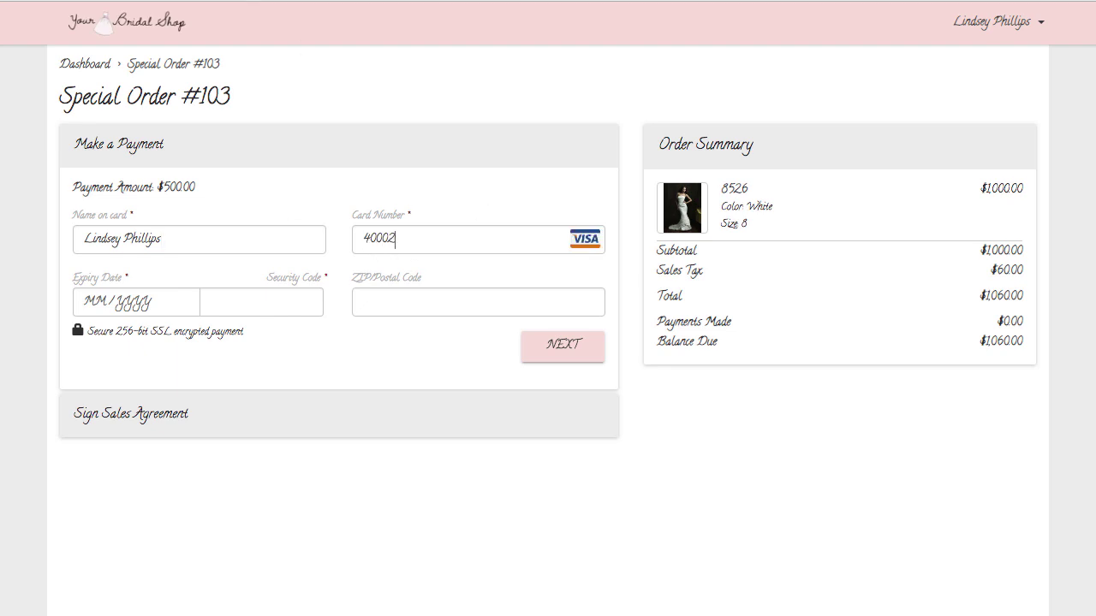
type("00011112222")
left_click(191, 291)
type("05/2025")
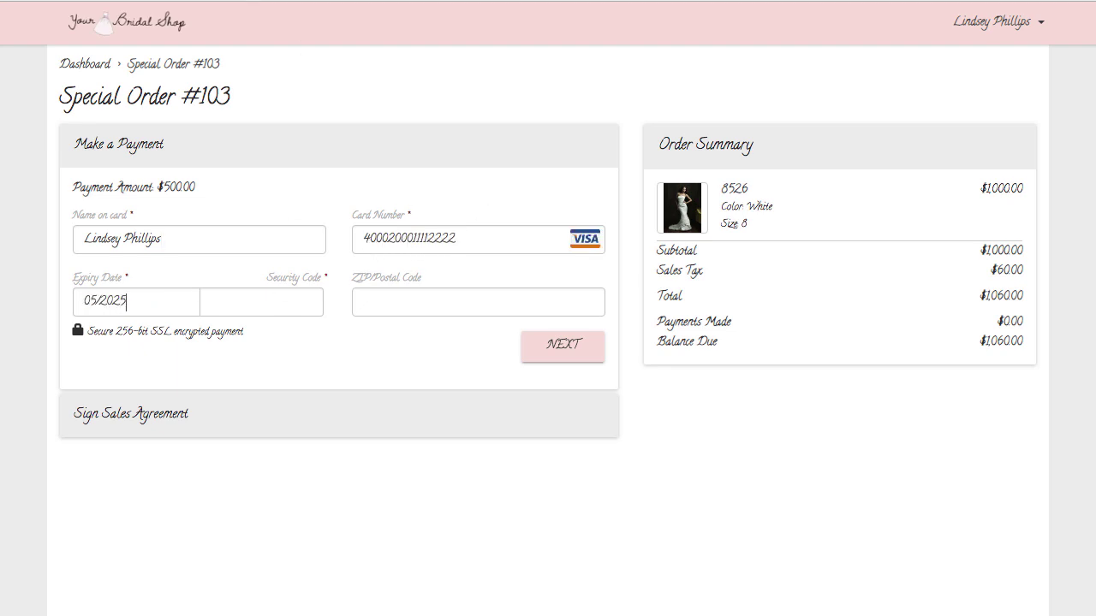
left_click(244, 296)
type("123")
key("Tab")
type("30317")
left_click(571, 347)
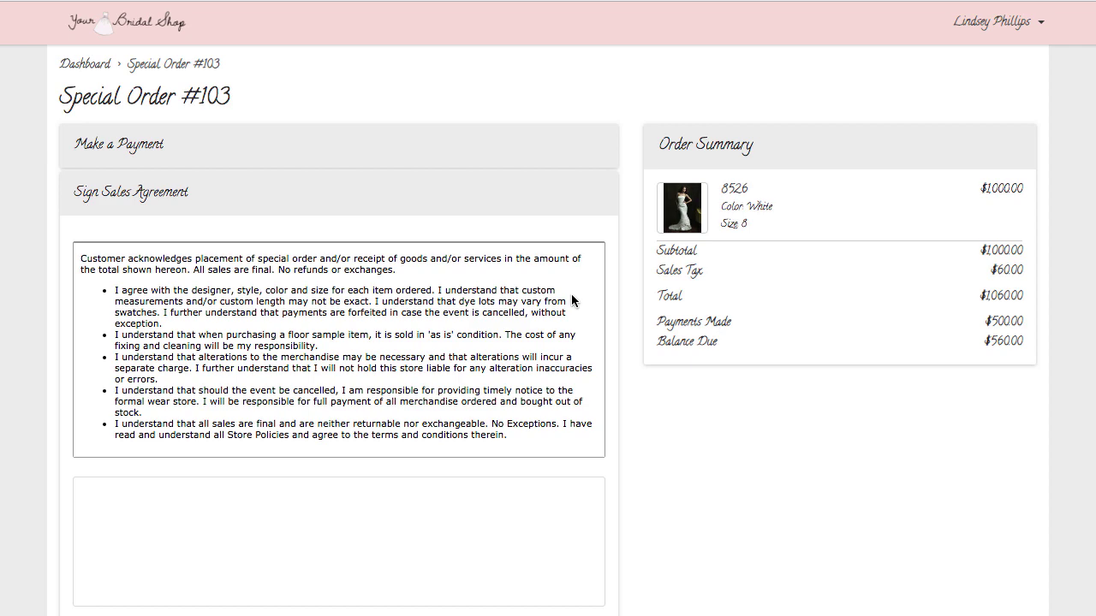
Step: Draw a signature and accept the special order sales agreement
scroll(571, 293, "down", 5)
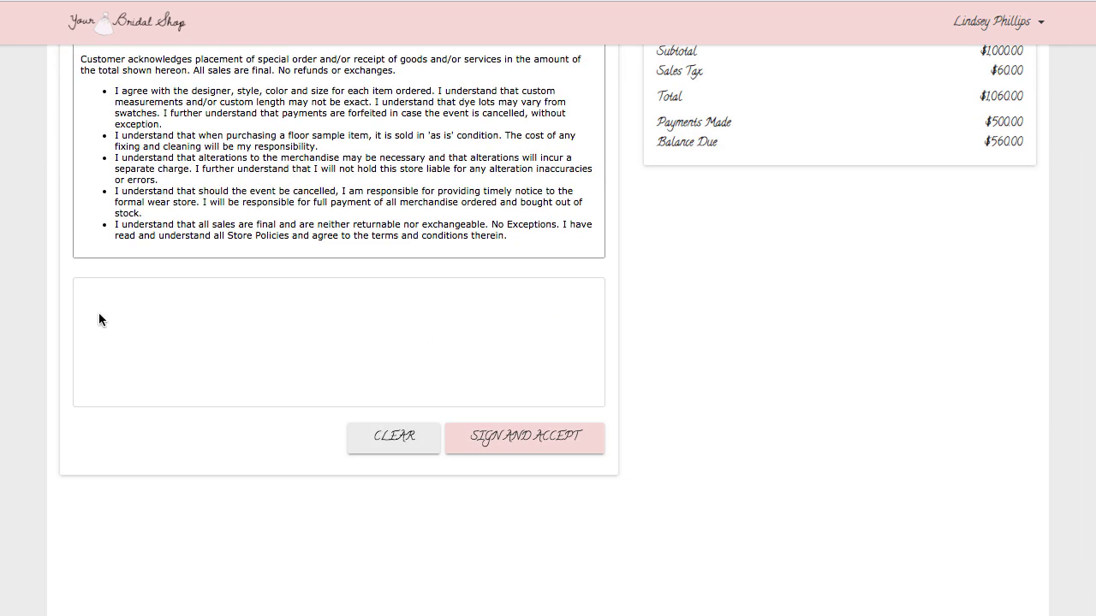
mouse_move(121, 319)
left_mouse_down()
mouse_move(255, 359)
mouse_move(382, 363)
left_mouse_up()
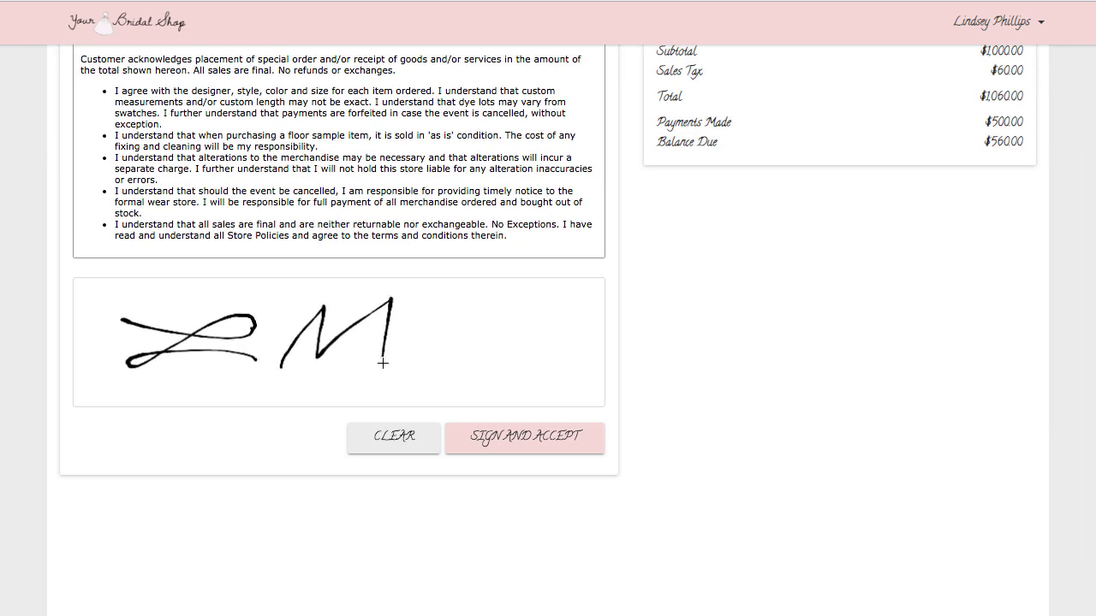
mouse_move(456, 305)
left_mouse_down()
mouse_move(446, 401)
mouse_move(406, 358)
left_mouse_up()
left_click(503, 435)
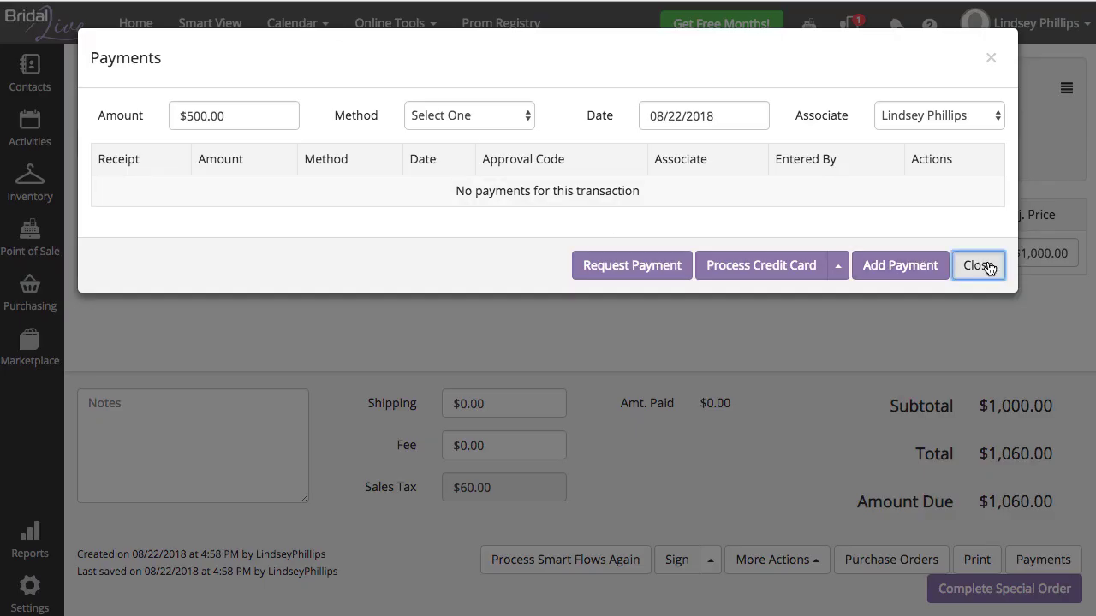
Step: Check the recorded $500.00 payment and its approval code in the order's Payments window
left_click(984, 264)
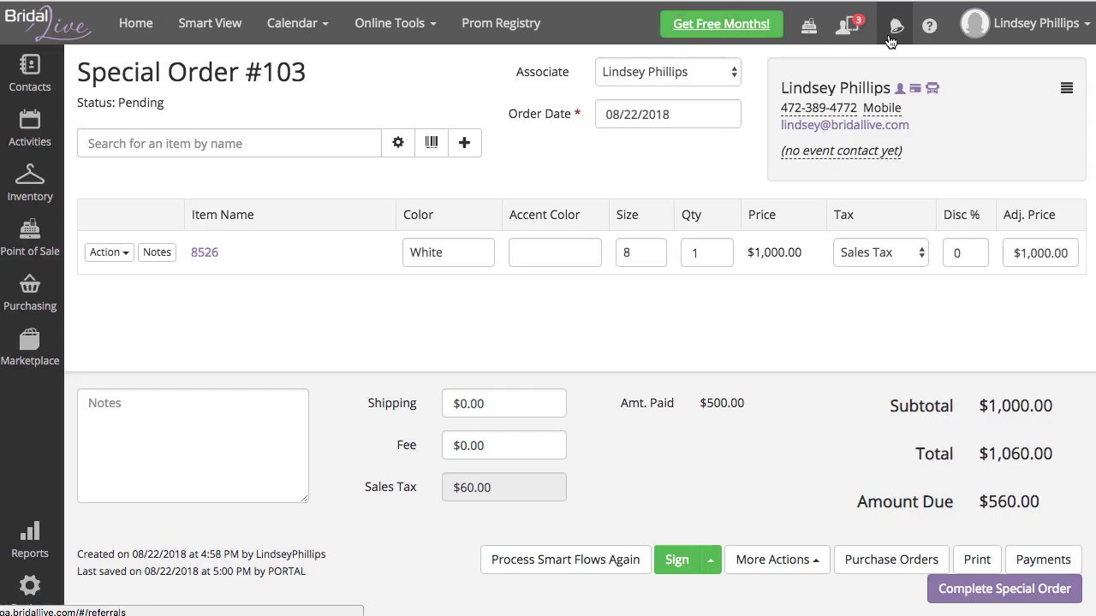
left_click(848, 26)
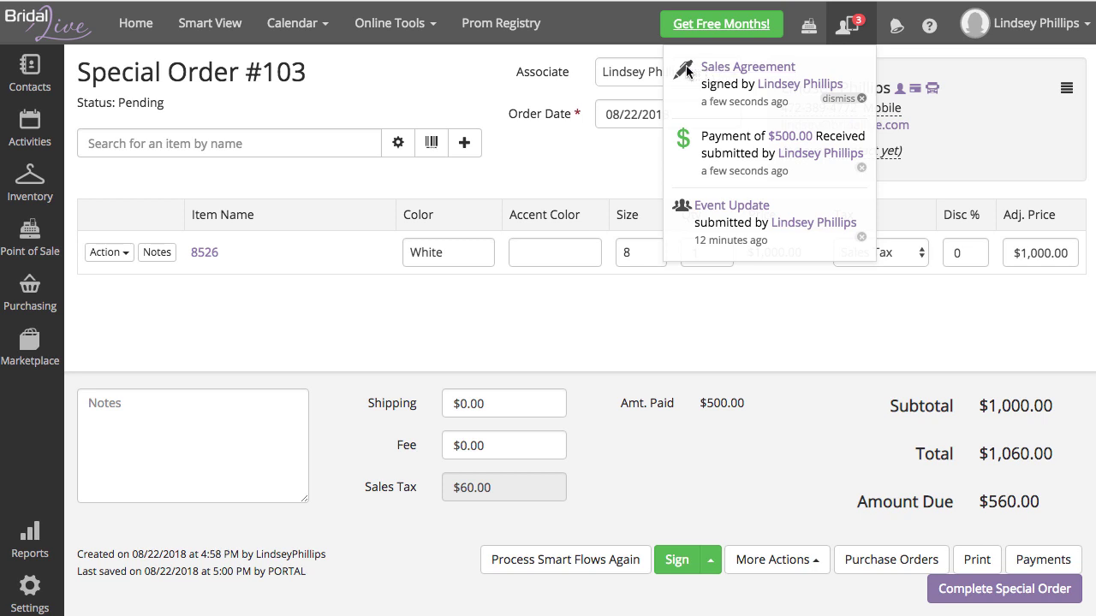
left_click(790, 140)
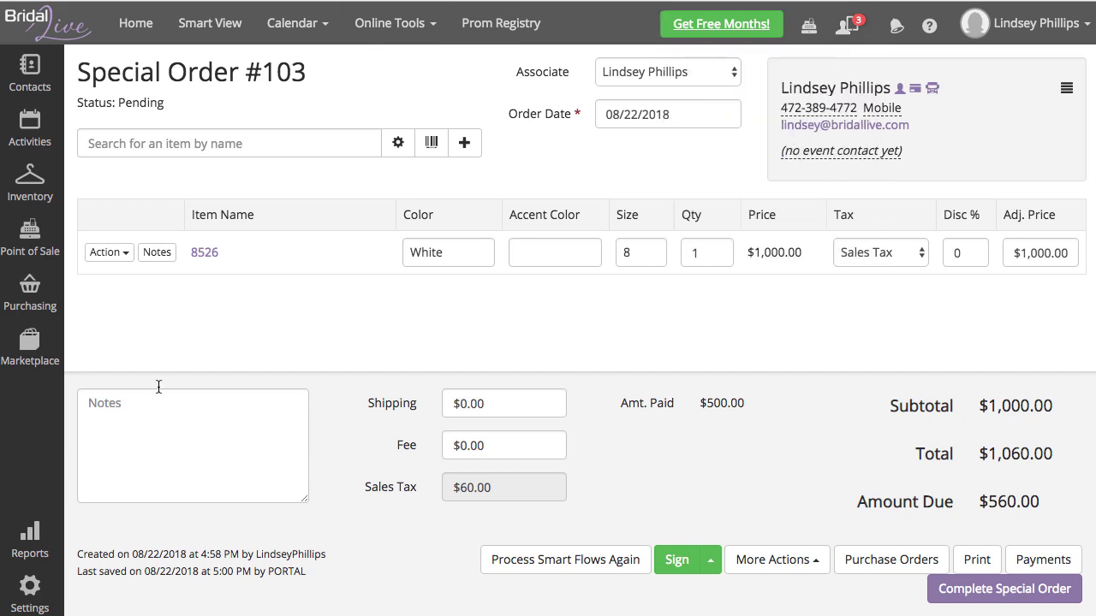
left_click(1024, 560)
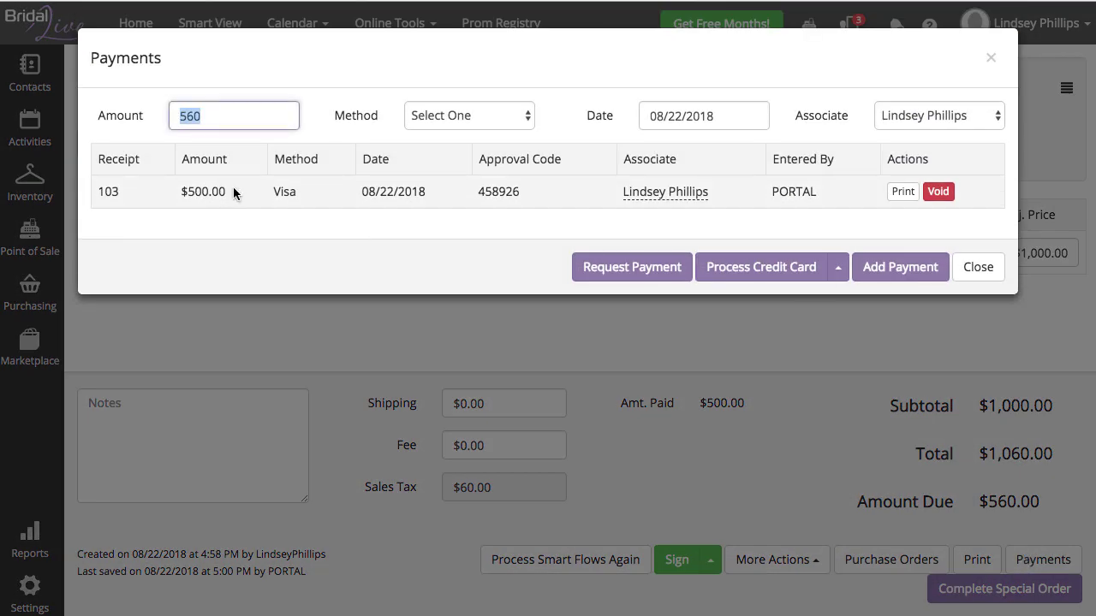
left_click_drag(233, 192, 181, 193)
left_click_drag(520, 192, 477, 192)
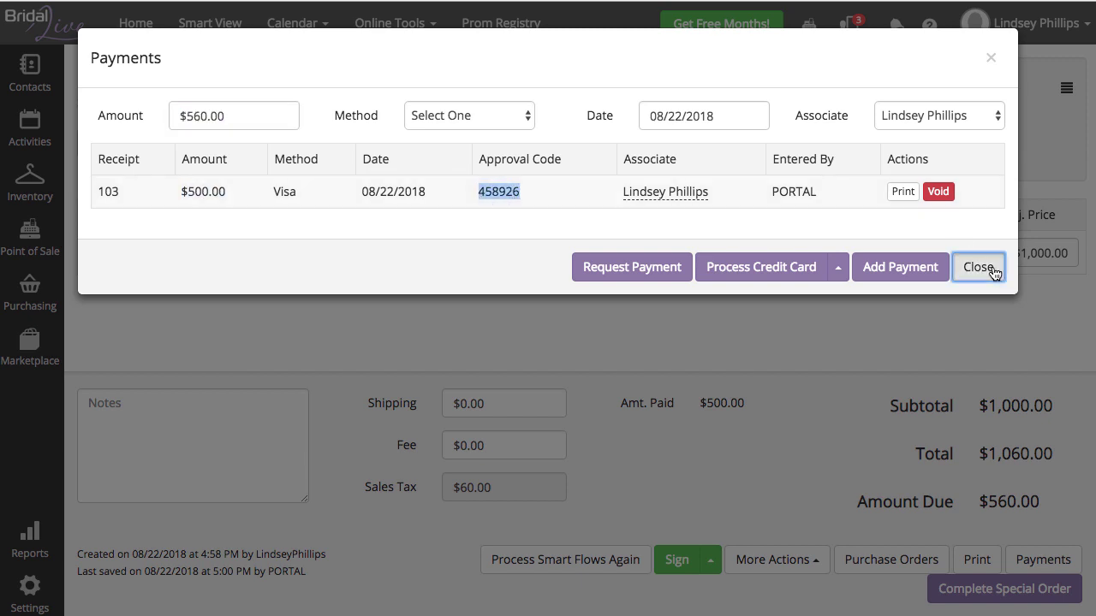
left_click(985, 268)
Step: View the signed sales agreement for Special Order #103
left_click(710, 560)
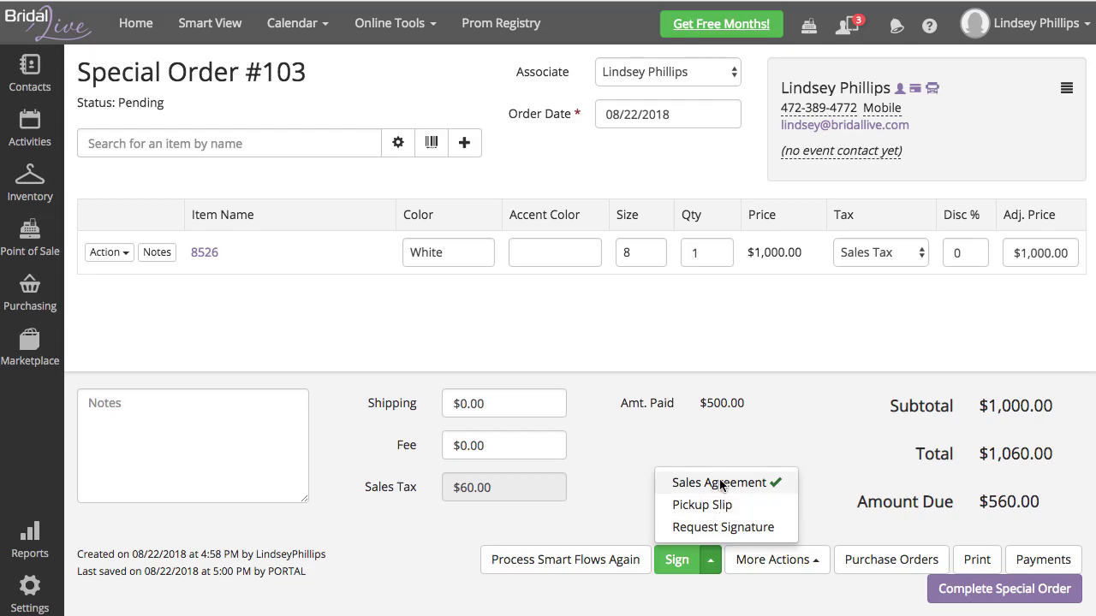
left_click(714, 482)
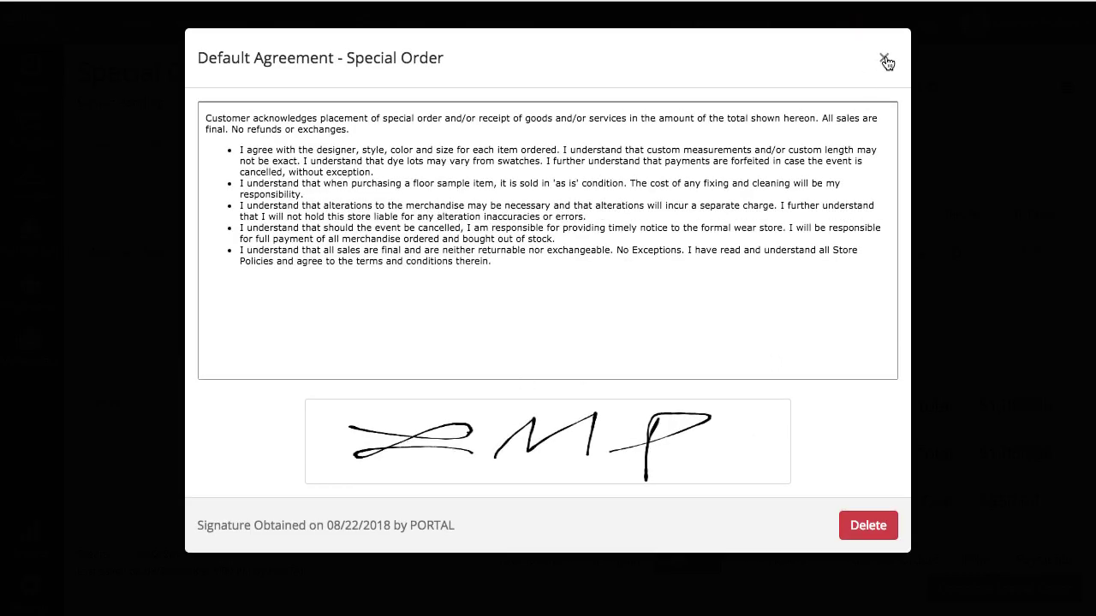
left_click(884, 59)
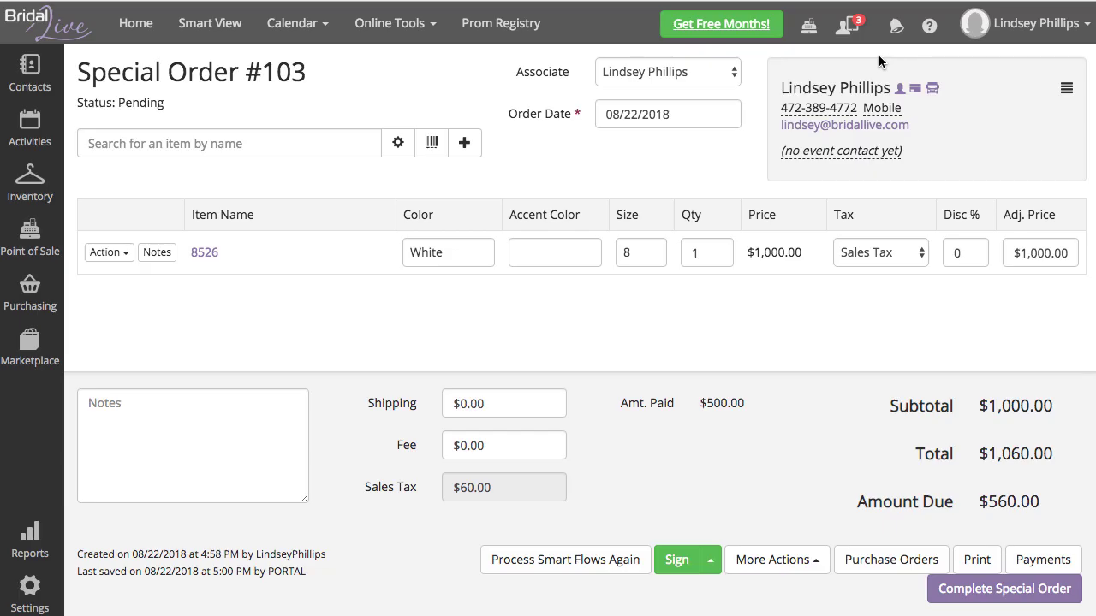
Step: Dismiss the Sales Agreement, Payment and Event Update notifications
left_click(847, 26)
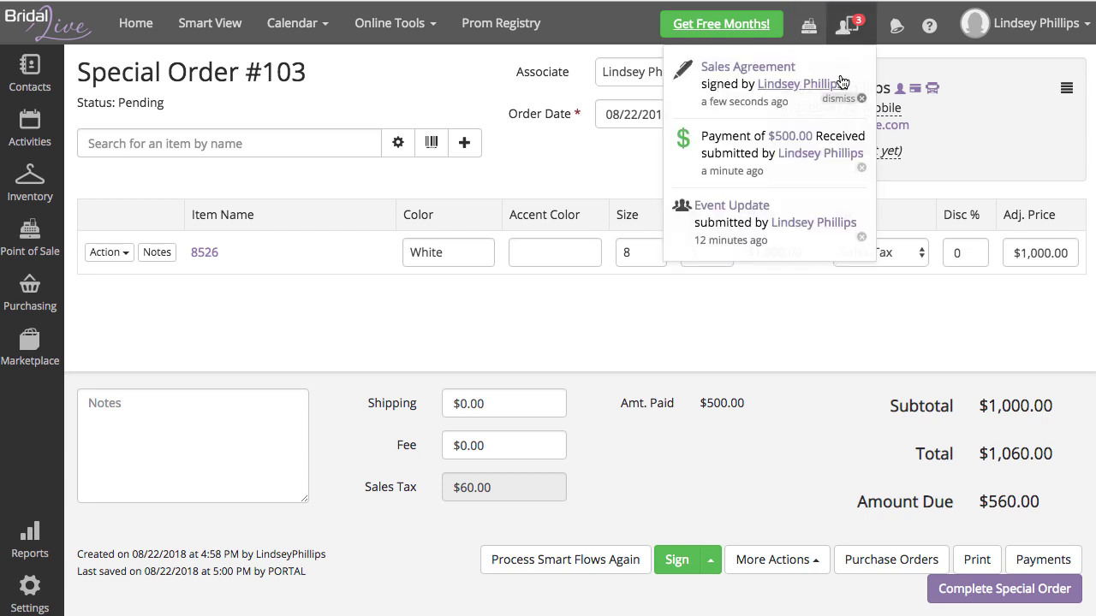
left_click(842, 101)
left_click(844, 103)
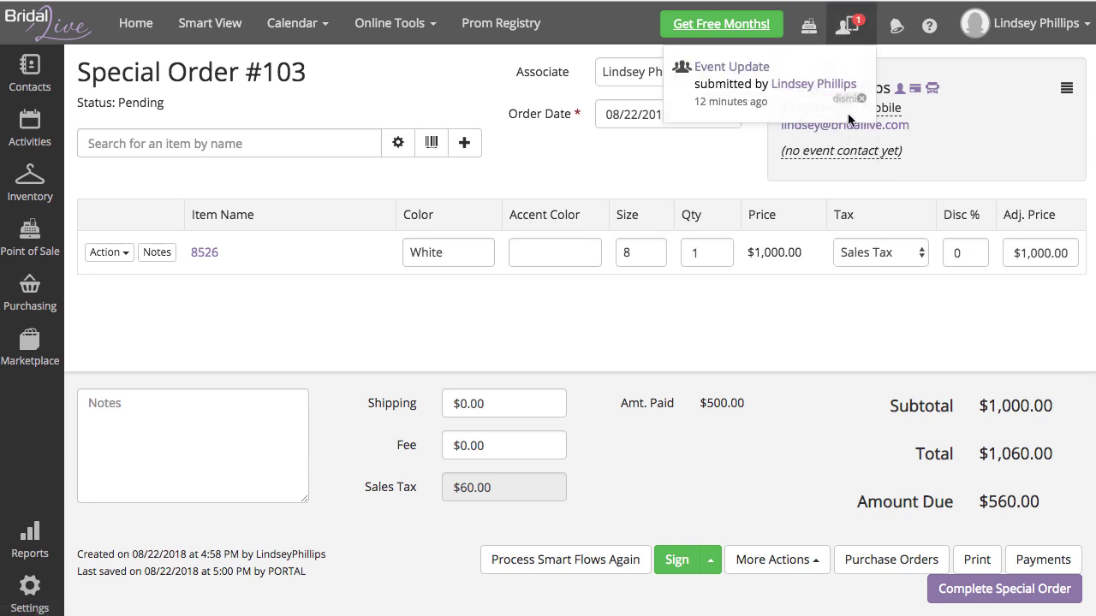
left_click(849, 99)
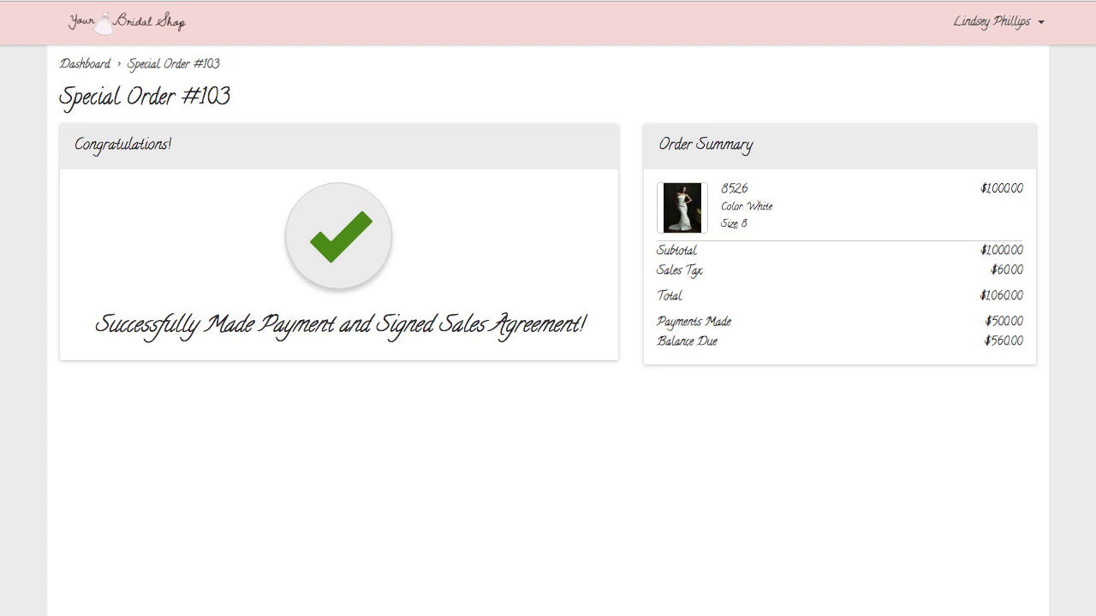
Step: Register a wedding on 10/30/2018, Evening, Semi-Formal, with a 1500 gown budget
left_click(84, 64)
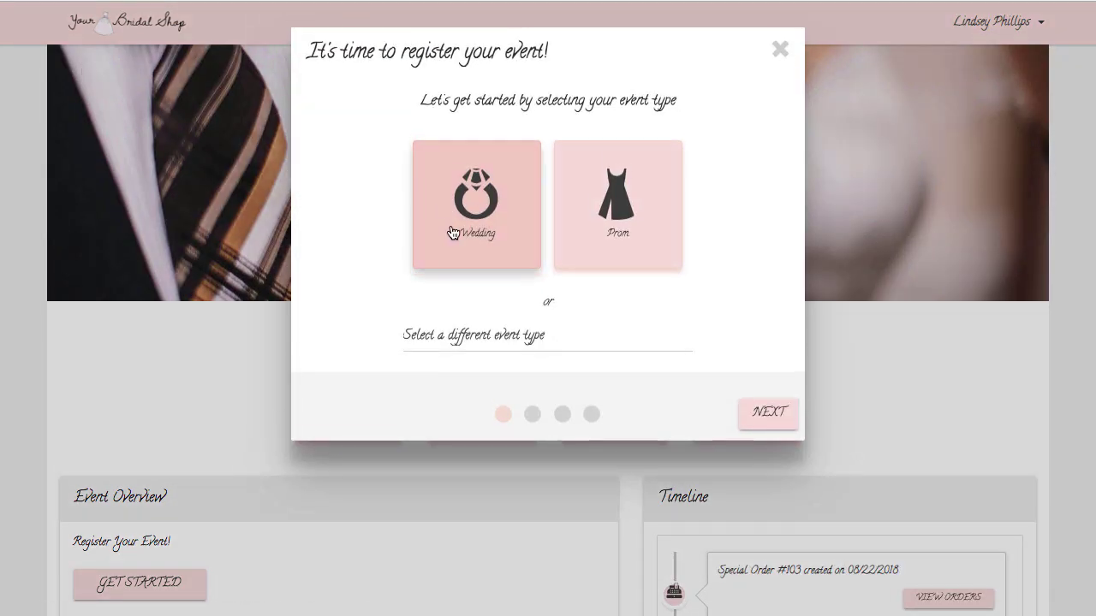
left_click(453, 232)
left_click(360, 210)
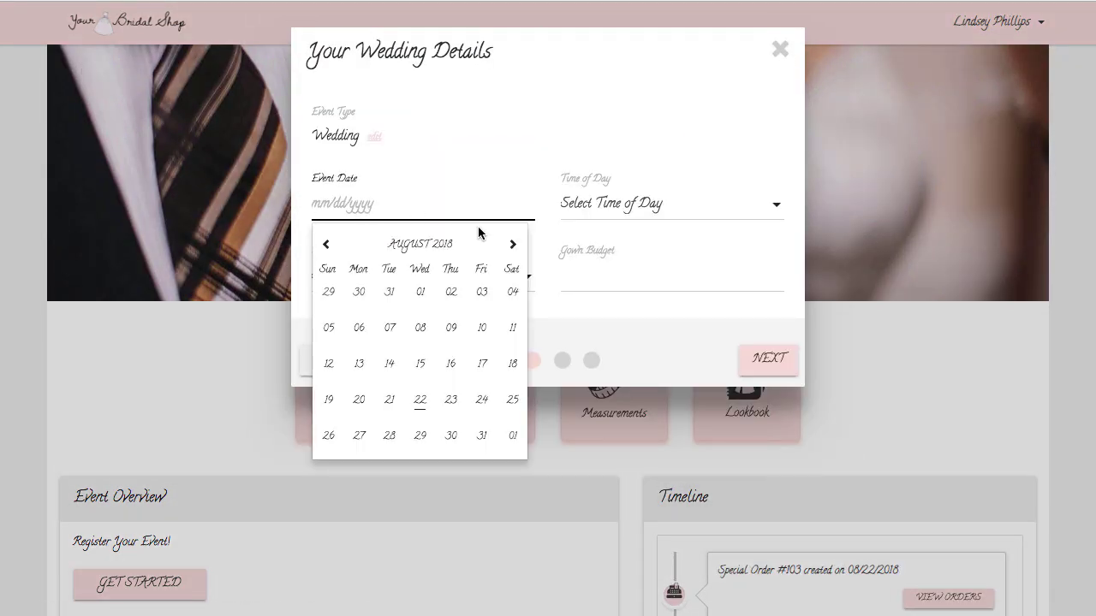
left_click(512, 245)
left_click(512, 245)
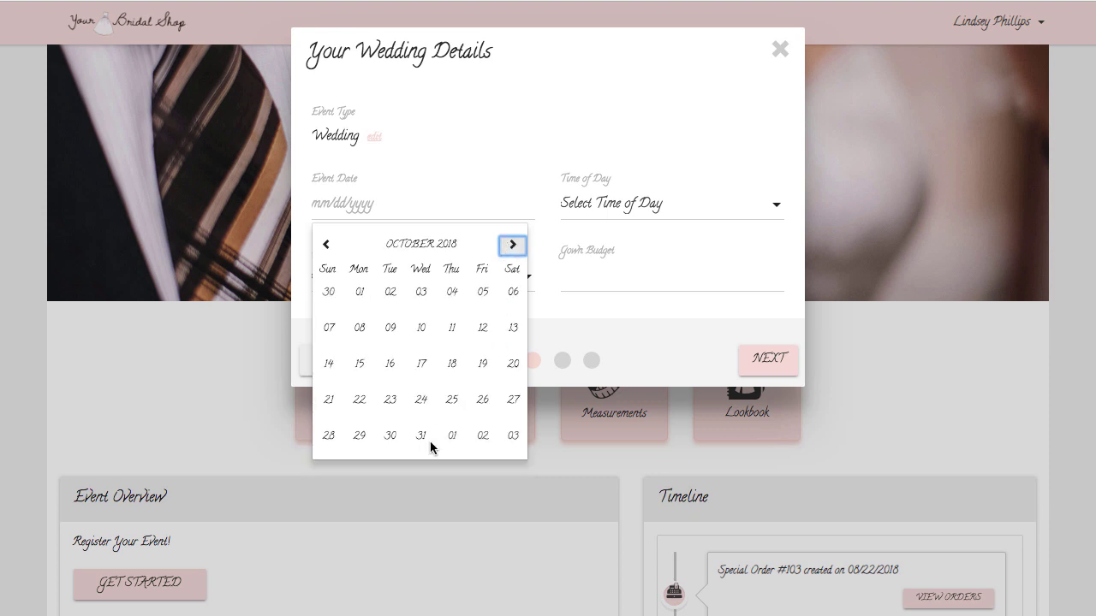
left_click(391, 436)
left_click(604, 206)
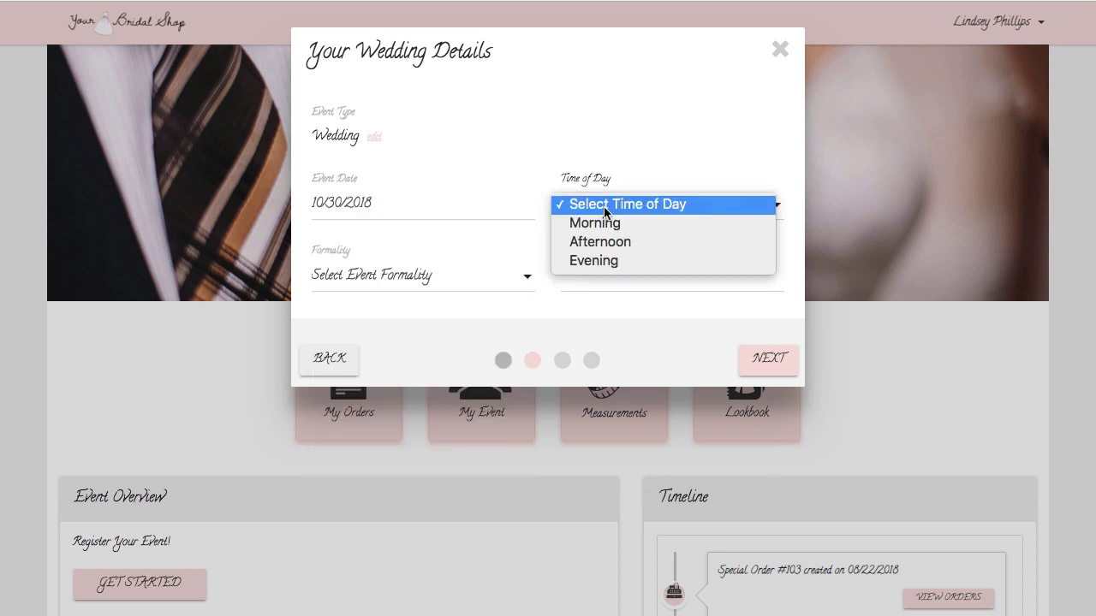
left_click(613, 261)
left_click(413, 276)
left_click(399, 313)
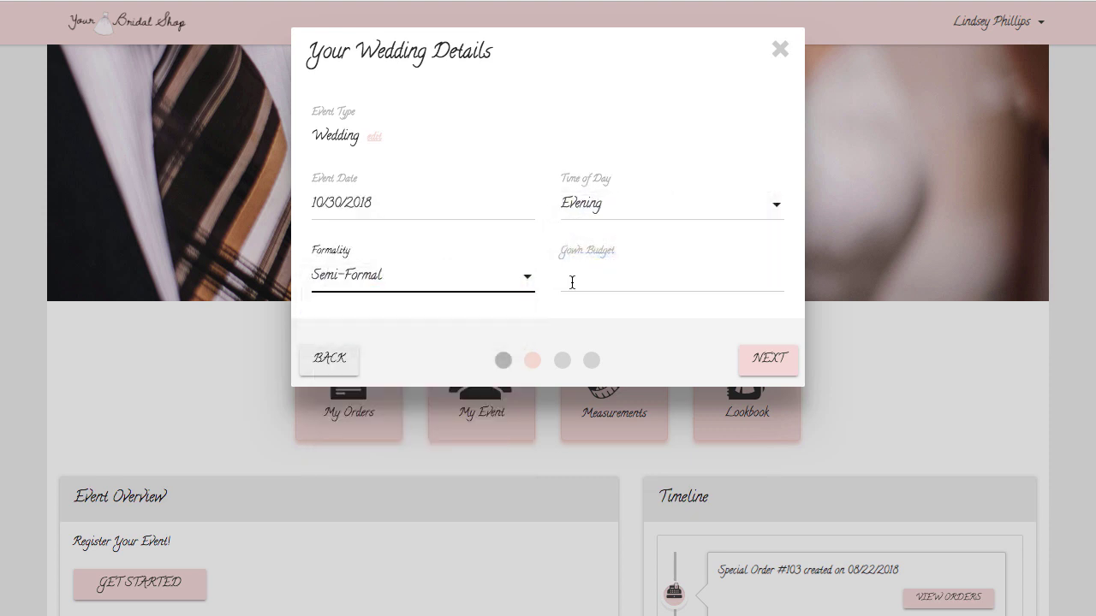
left_click(572, 283)
type("15")
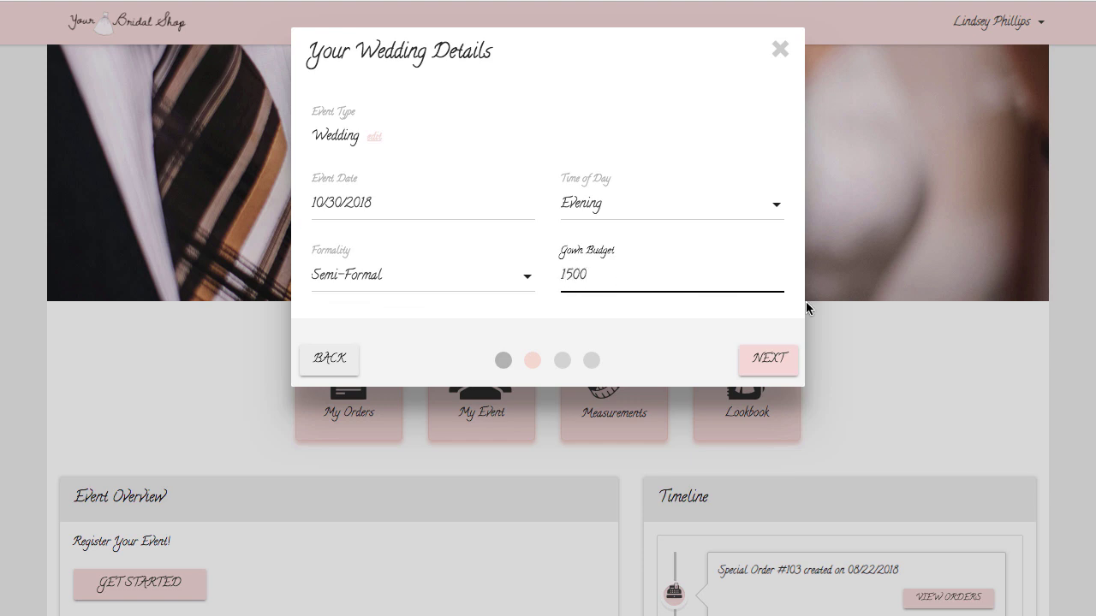
type("00")
left_click(750, 369)
Step: Add the first bridesmaid to the wedding party with her name, e-mail and mobile number
left_click(685, 103)
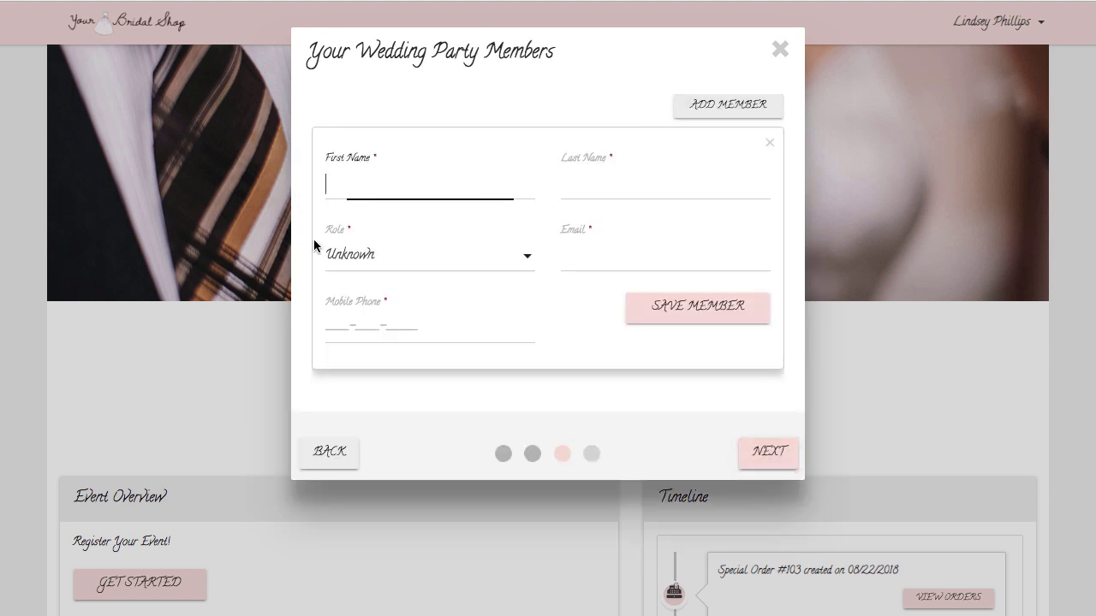
key("Tab")
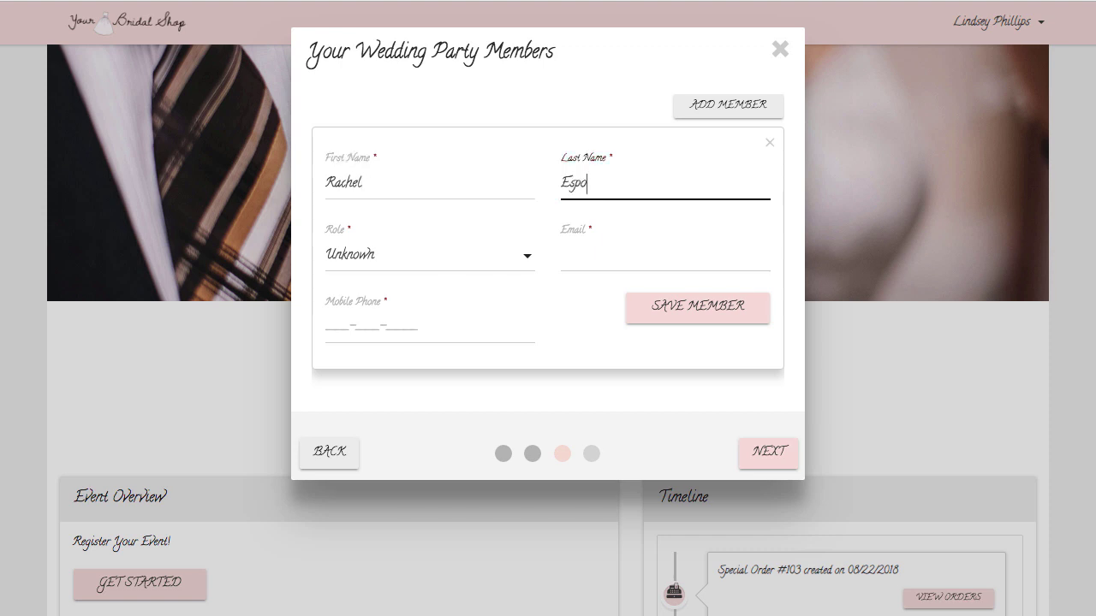
key("Tab")
left_click(342, 259)
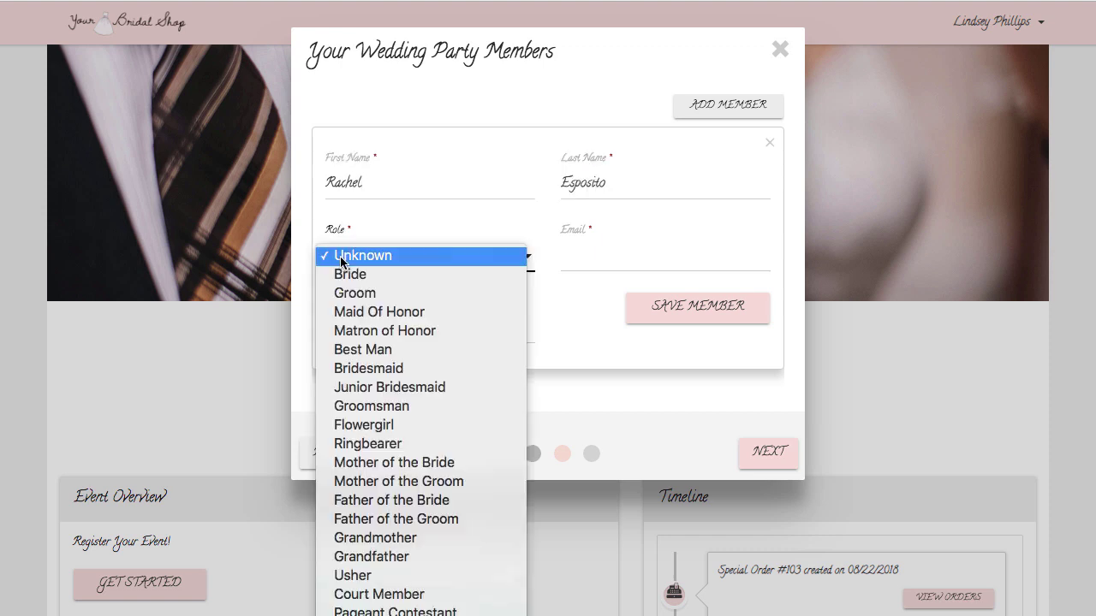
left_click(386, 372)
left_click(580, 250)
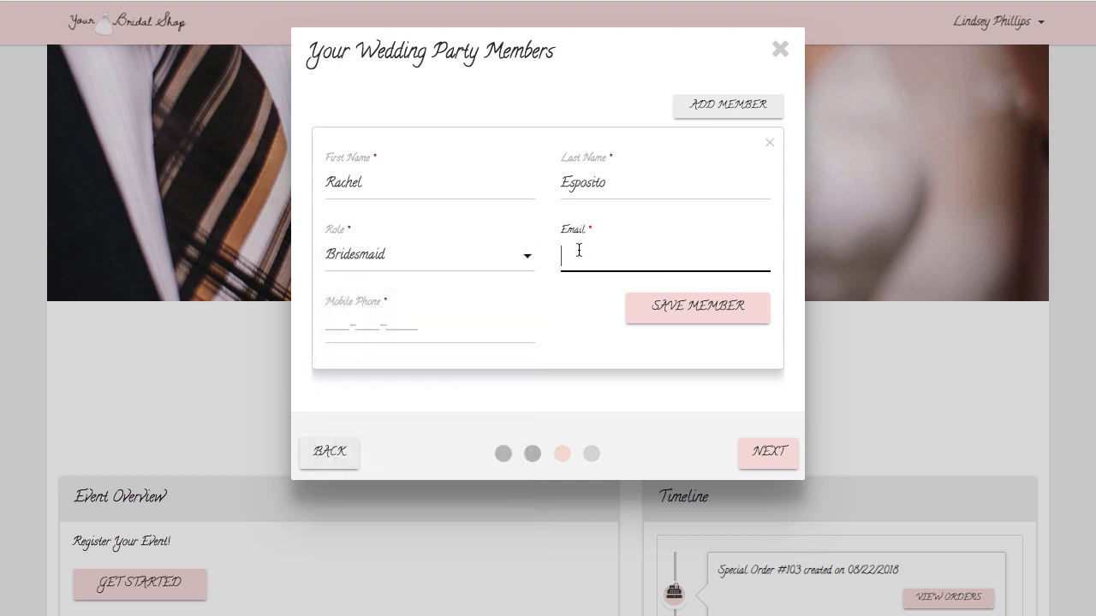
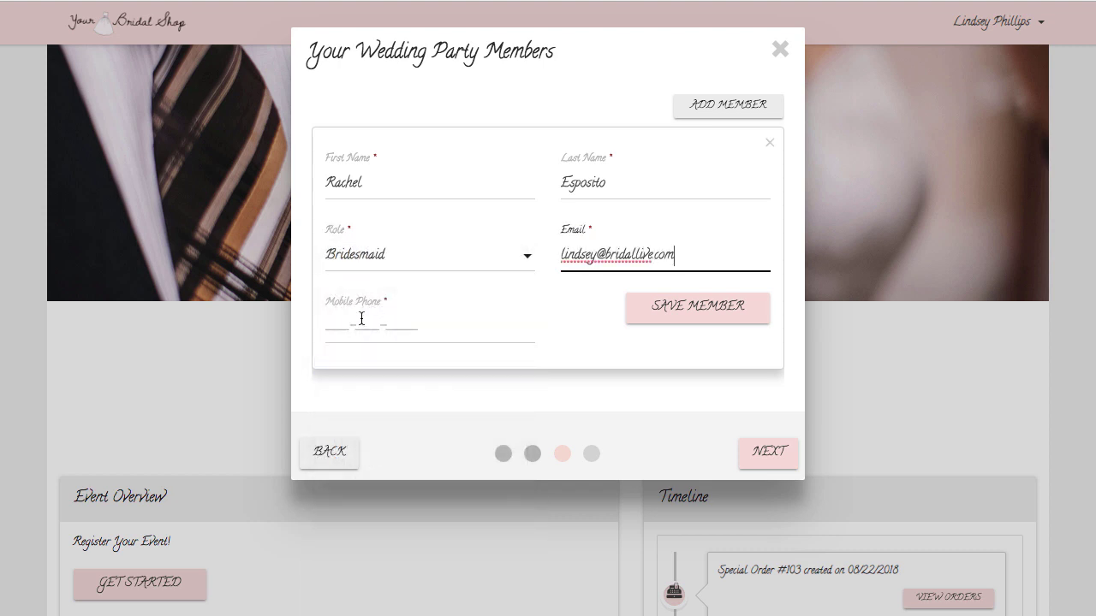
left_click(361, 318)
type("472389478")
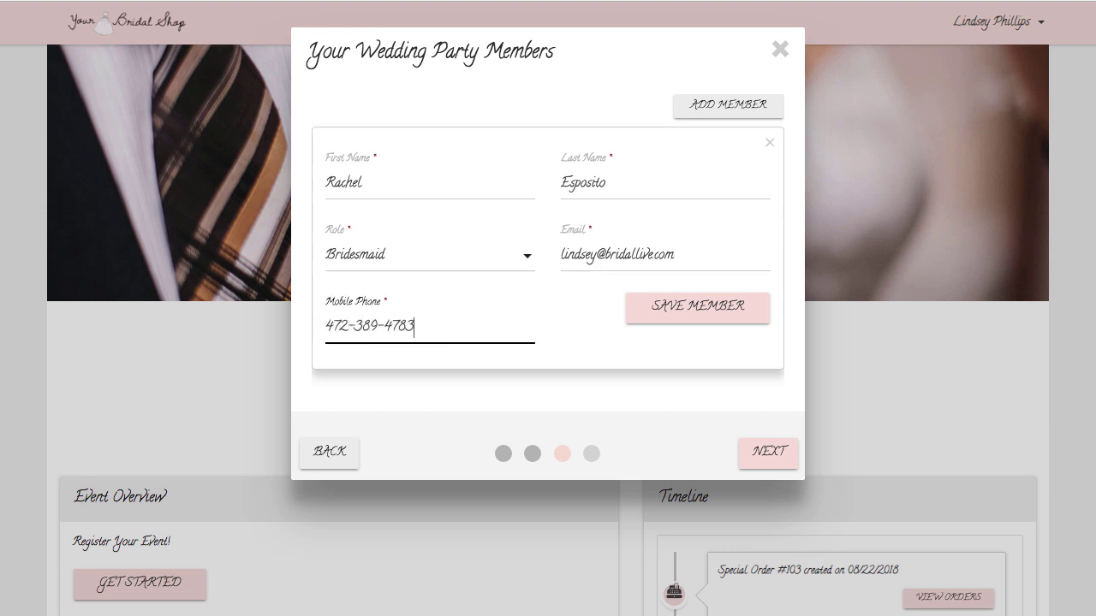
left_click(670, 306)
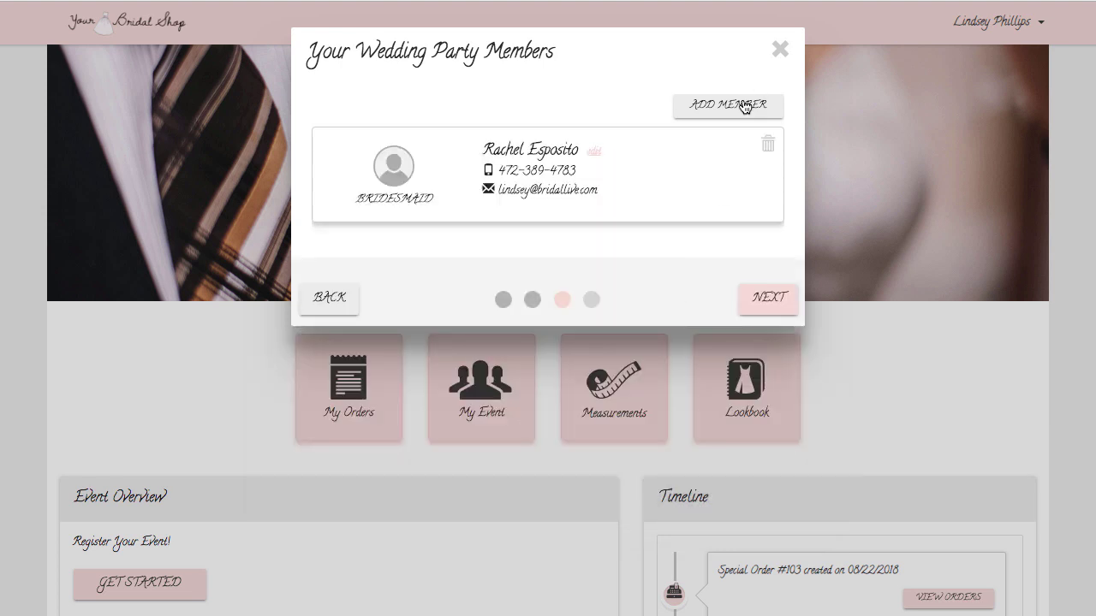
Step: Add a second bridesmaid with her name, e-mail and phone number, and save her
left_click(744, 106)
left_click(362, 282)
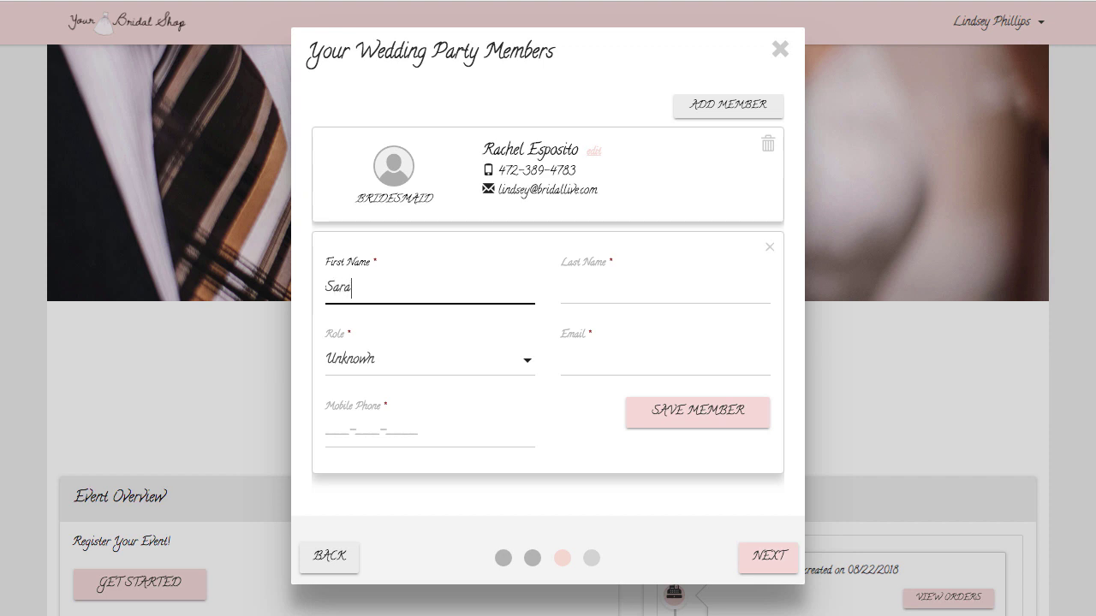
key("Tab")
key("Tab")
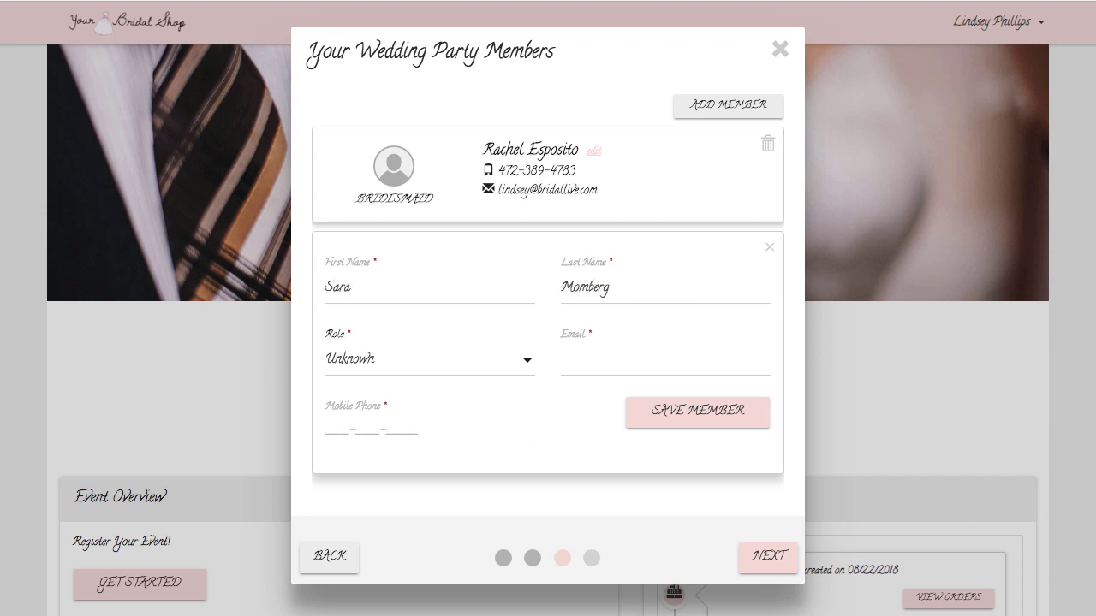
left_click(362, 362)
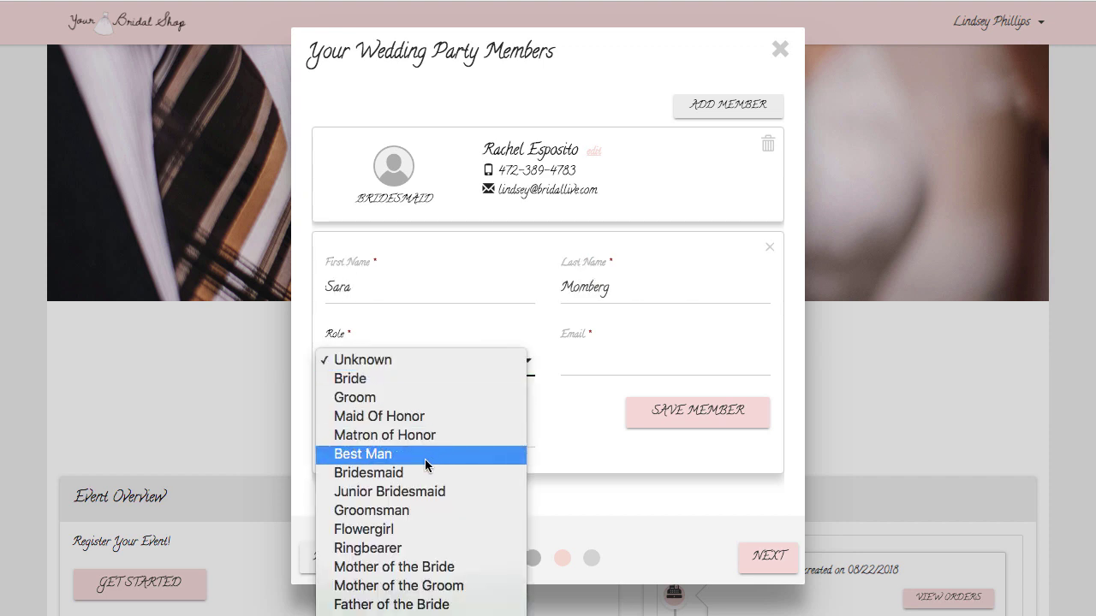
key("Tab")
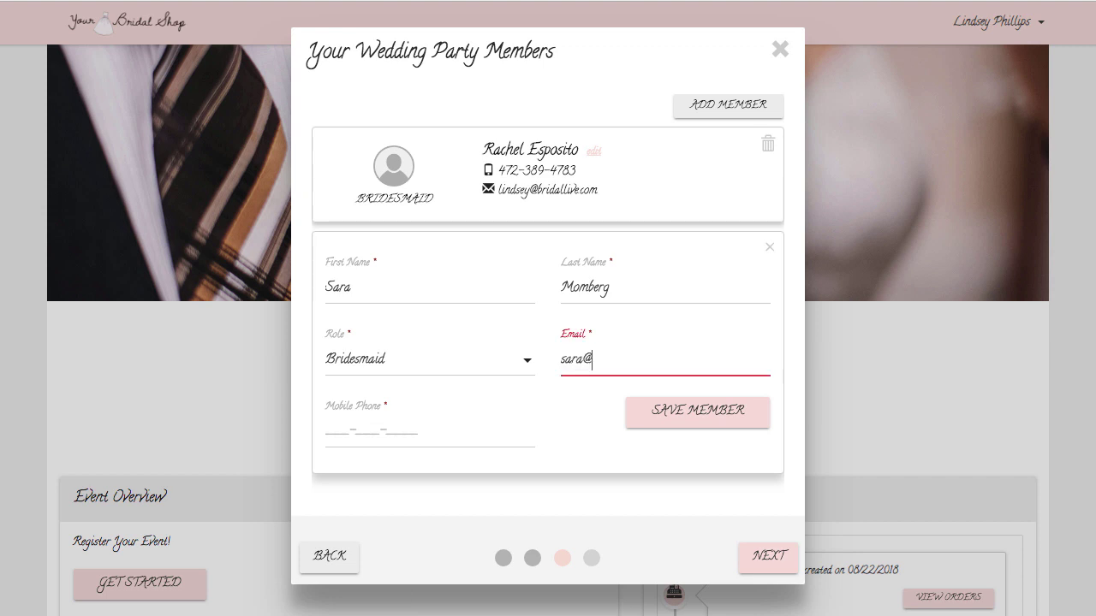
key("Tab")
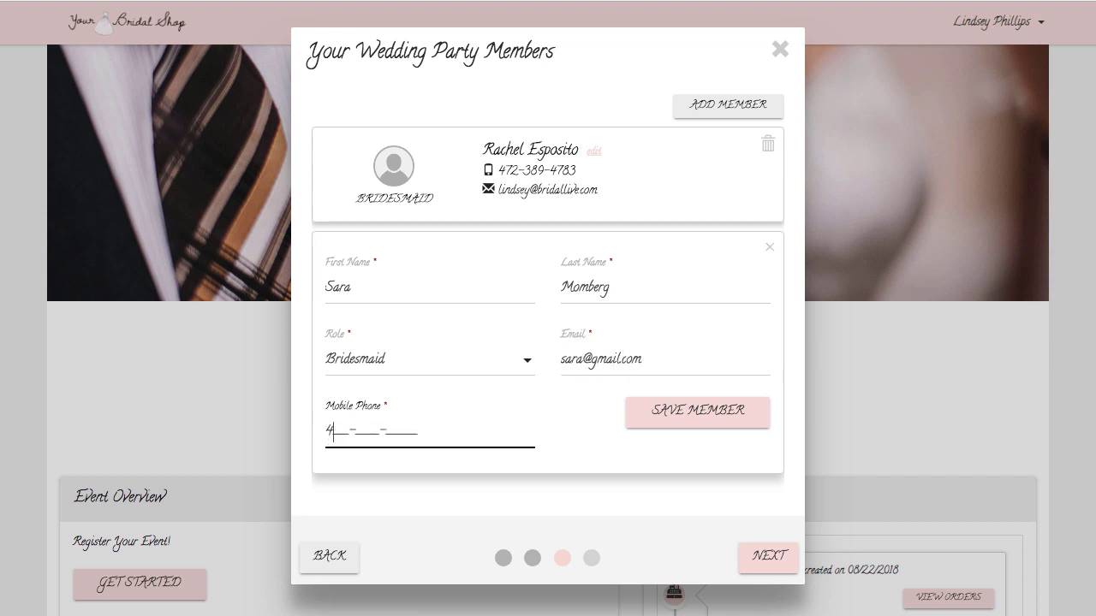
left_click(733, 415)
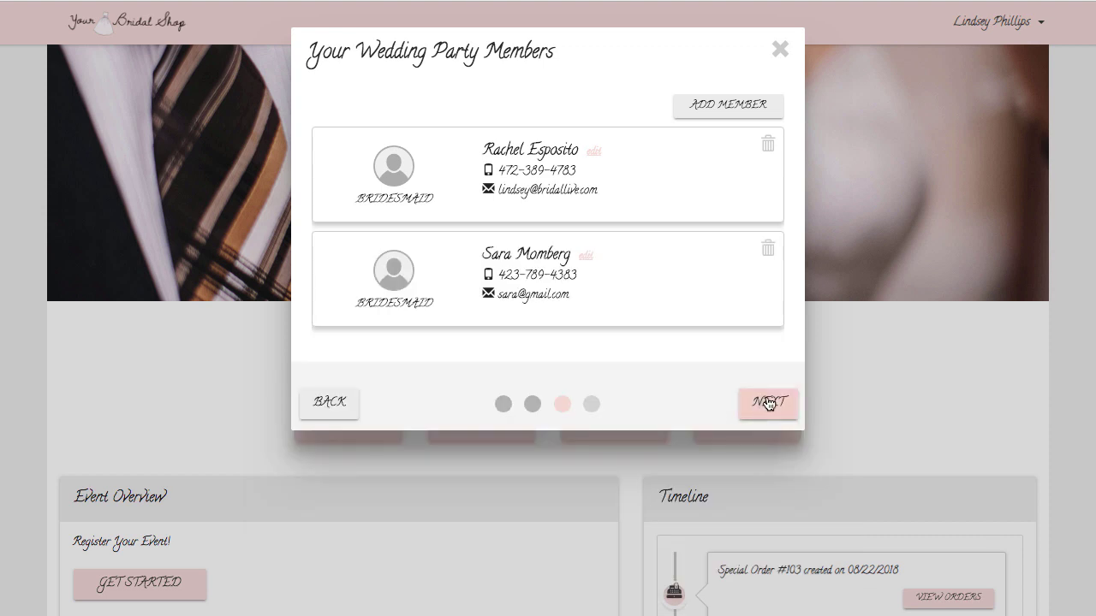
Step: Submit the wedding registration to the store, confirm it, and close the Registration Complete message
left_click(754, 406)
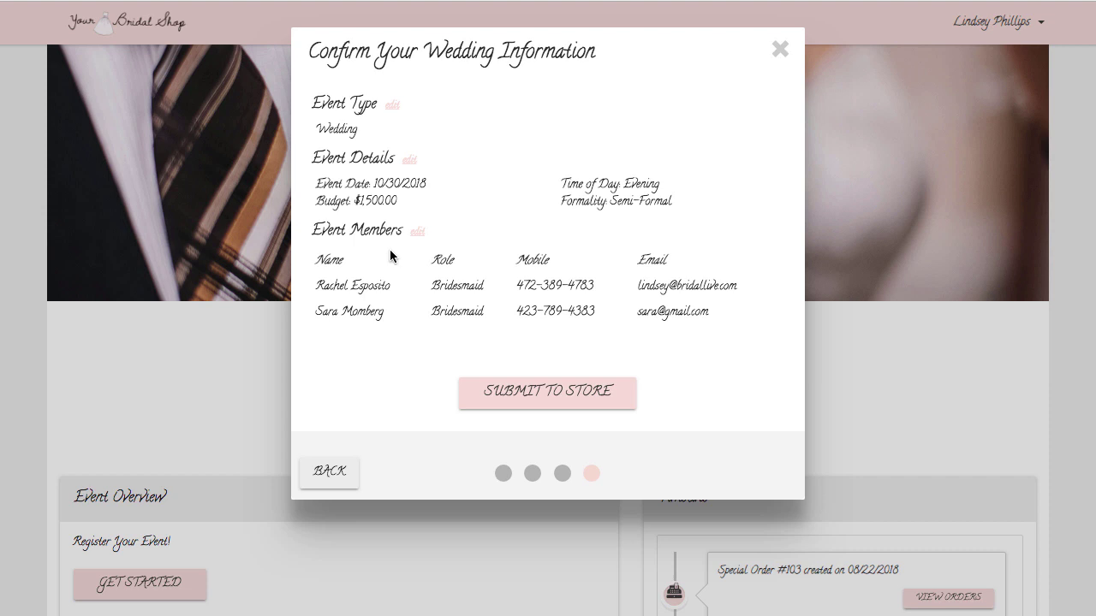
left_click(552, 399)
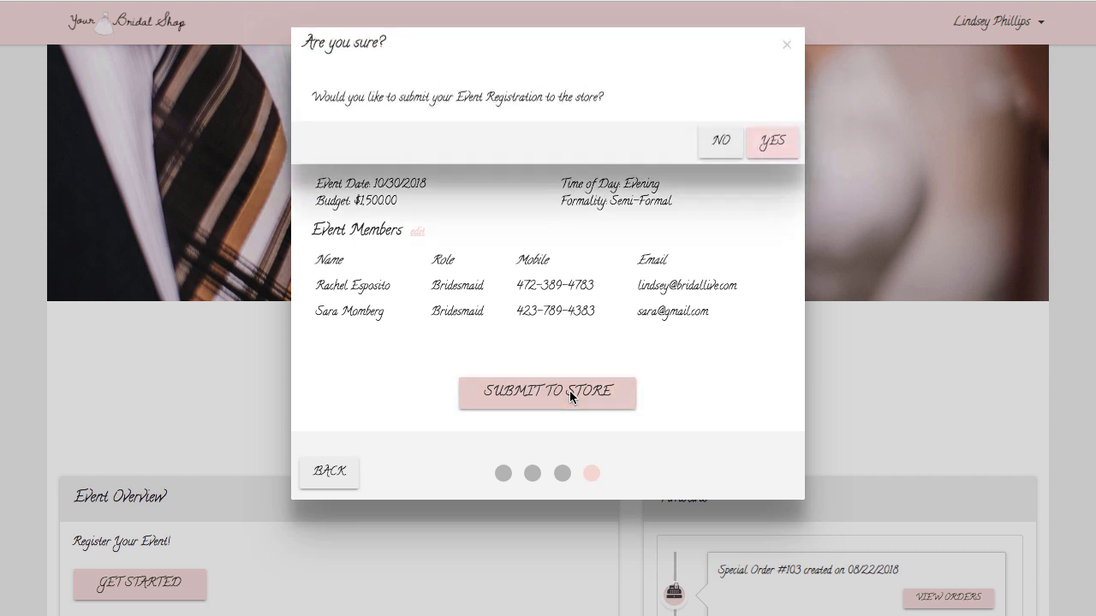
left_click(769, 142)
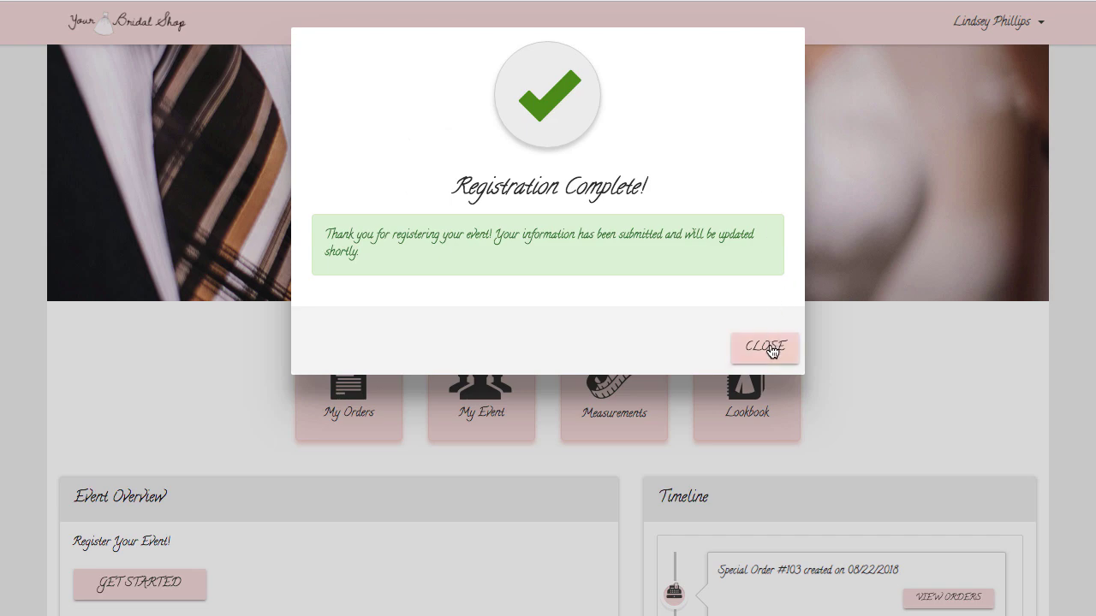
left_click(774, 345)
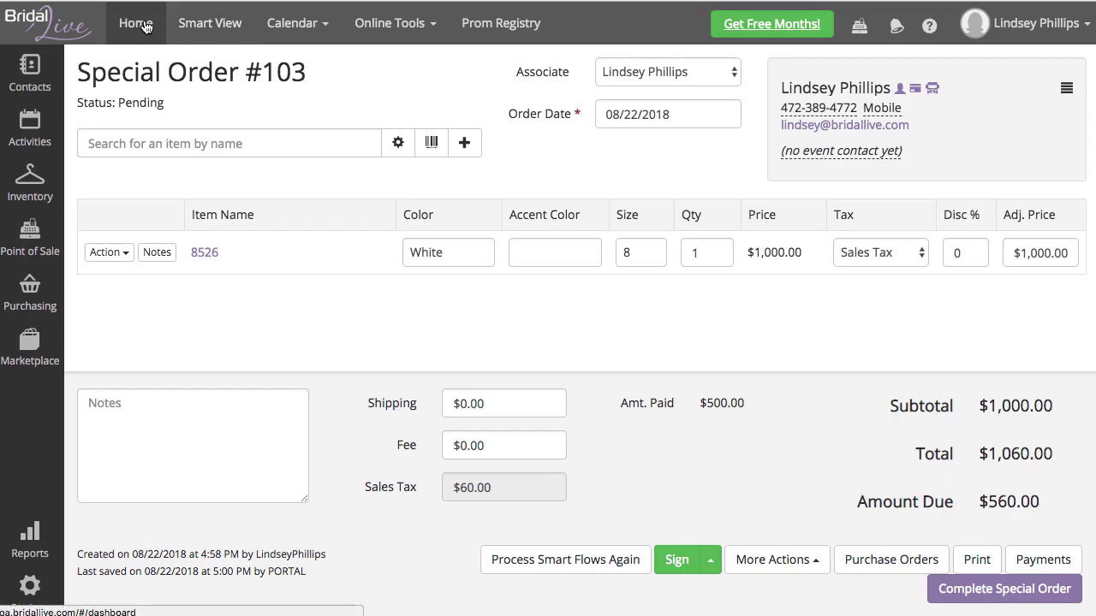
Step: Open the new Event Registration from the home dashboard's notifications
left_click(135, 23)
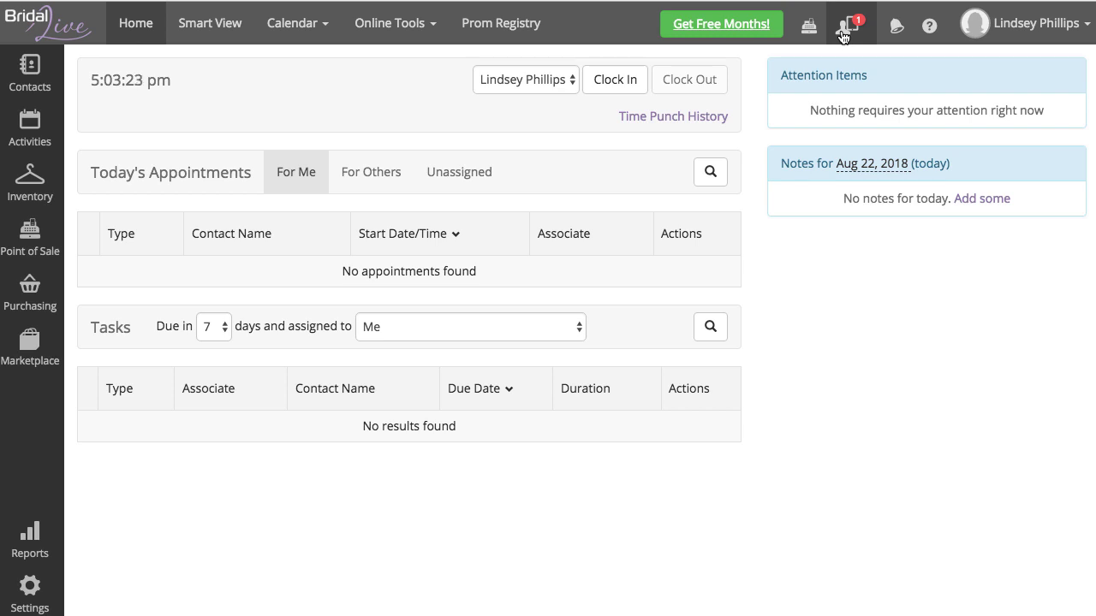
left_click(843, 35)
left_click(763, 66)
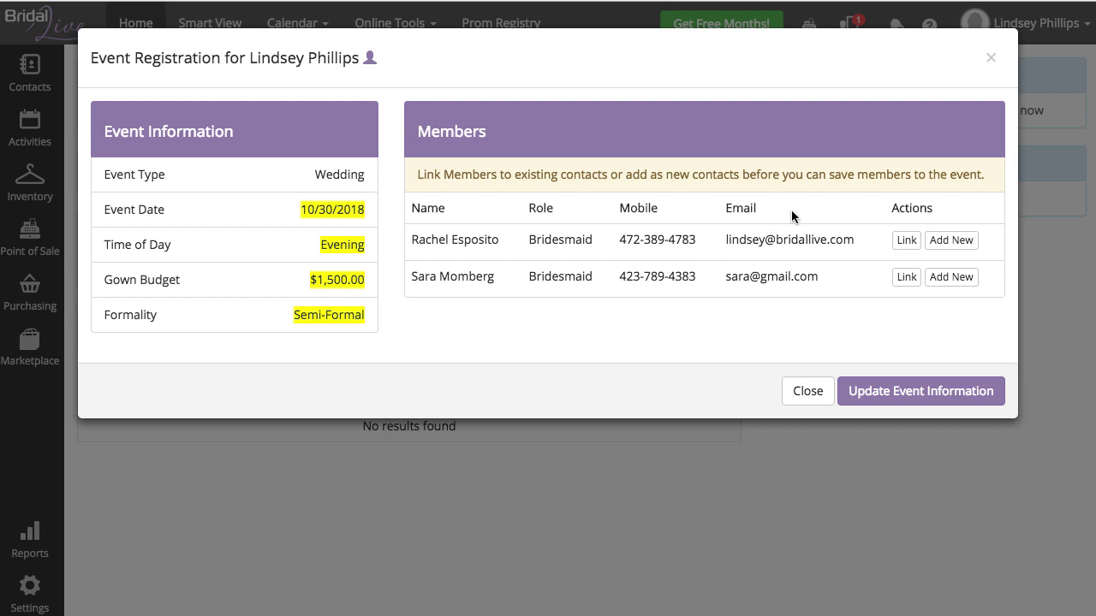
Step: Search existing contacts for the first bridesmaid, then cancel the search
left_click(903, 241)
left_click(649, 262)
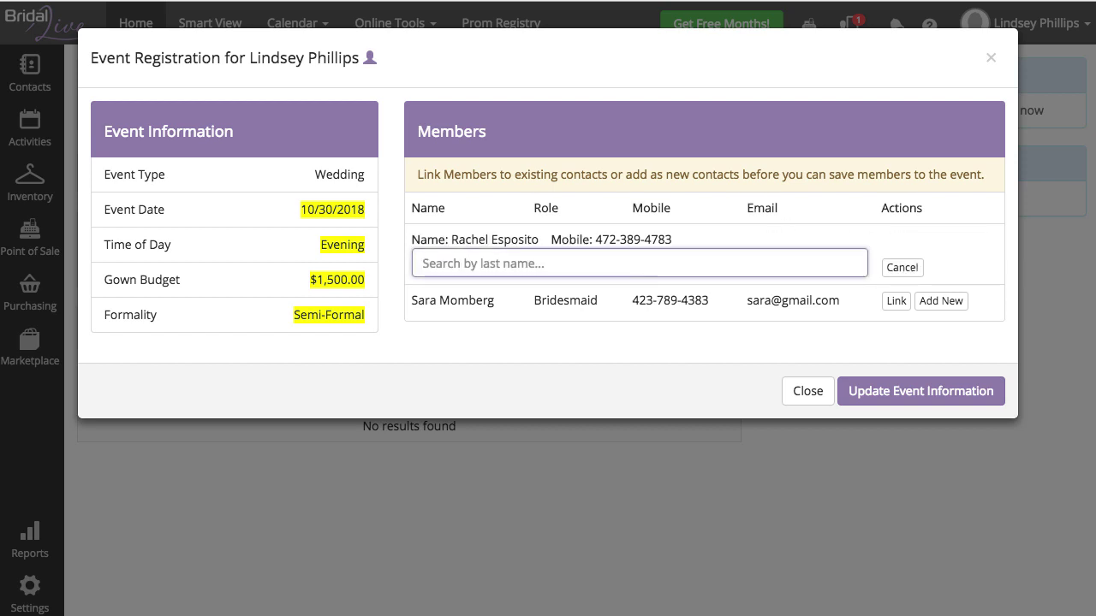
type("esposi")
key("BackSpace")
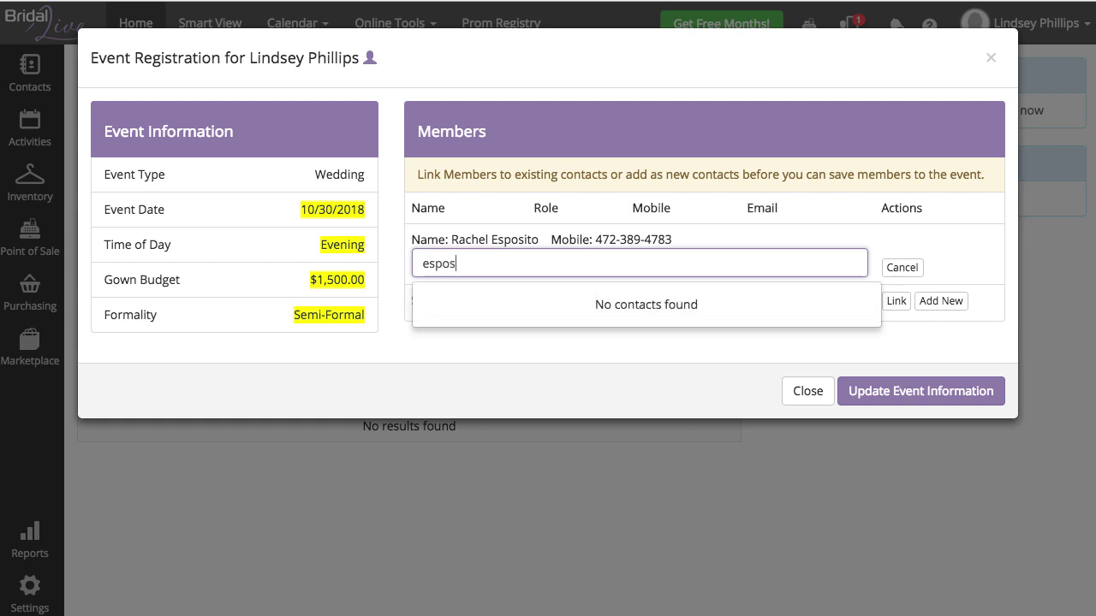
key("BackSpace")
key("BackSpace")
key("BackSpace")
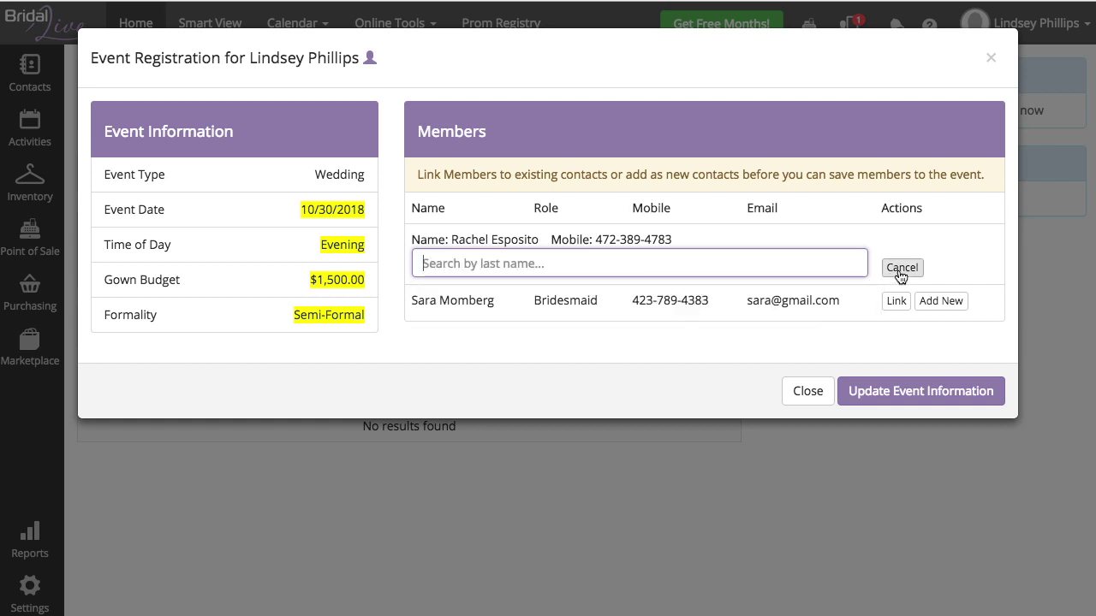
left_click(889, 269)
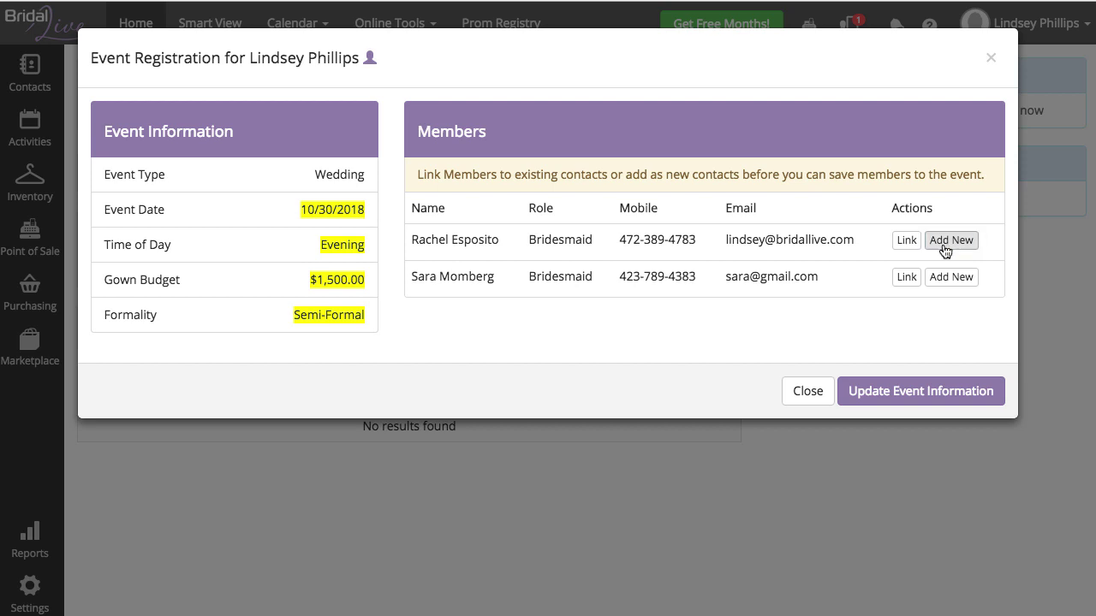
Step: Create new contacts for both bridesmaids, category Unassigned, and update the event information
left_click(951, 241)
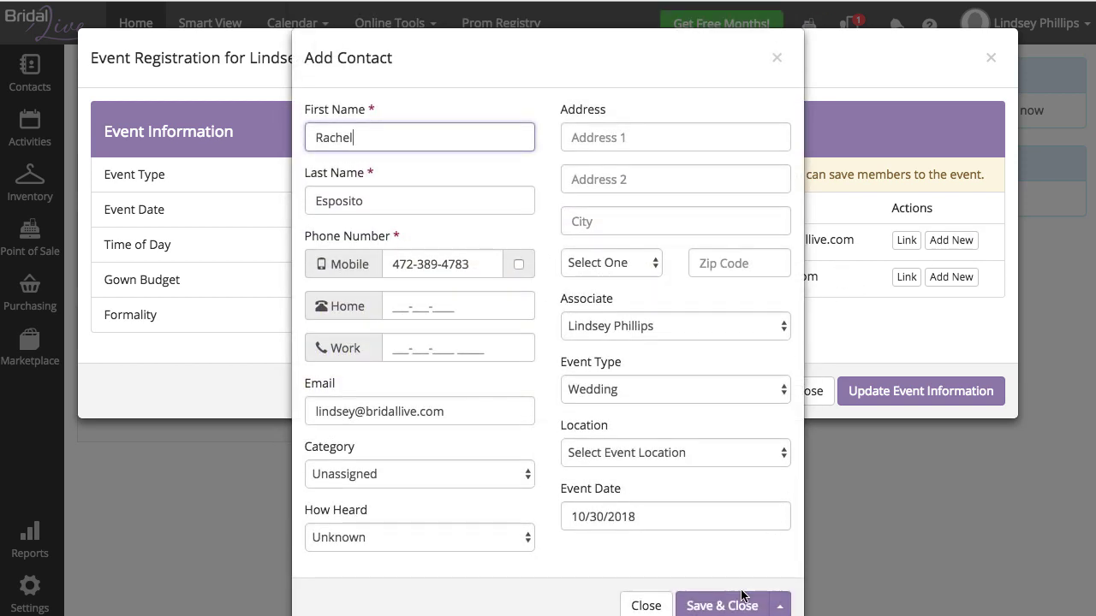
left_click(424, 474)
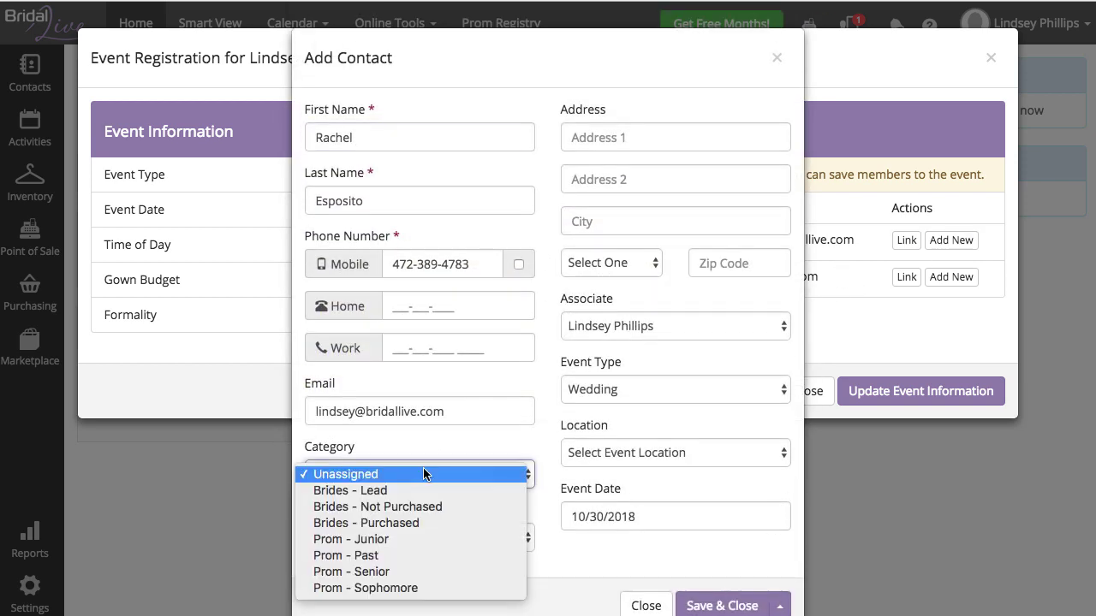
left_click(445, 473)
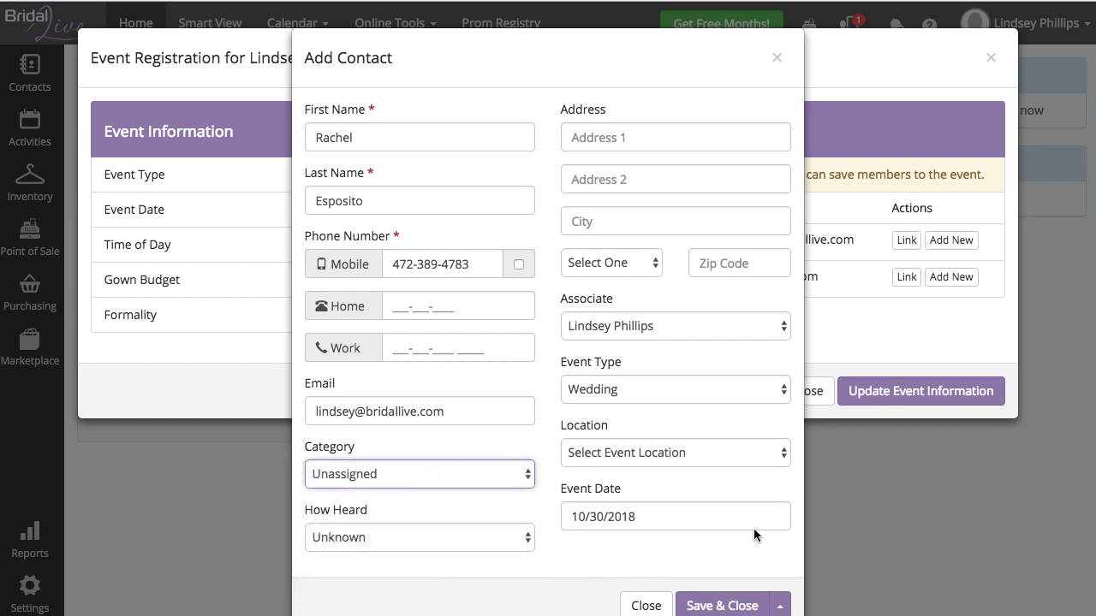
scroll(764, 529, "down", 1)
left_click(743, 579)
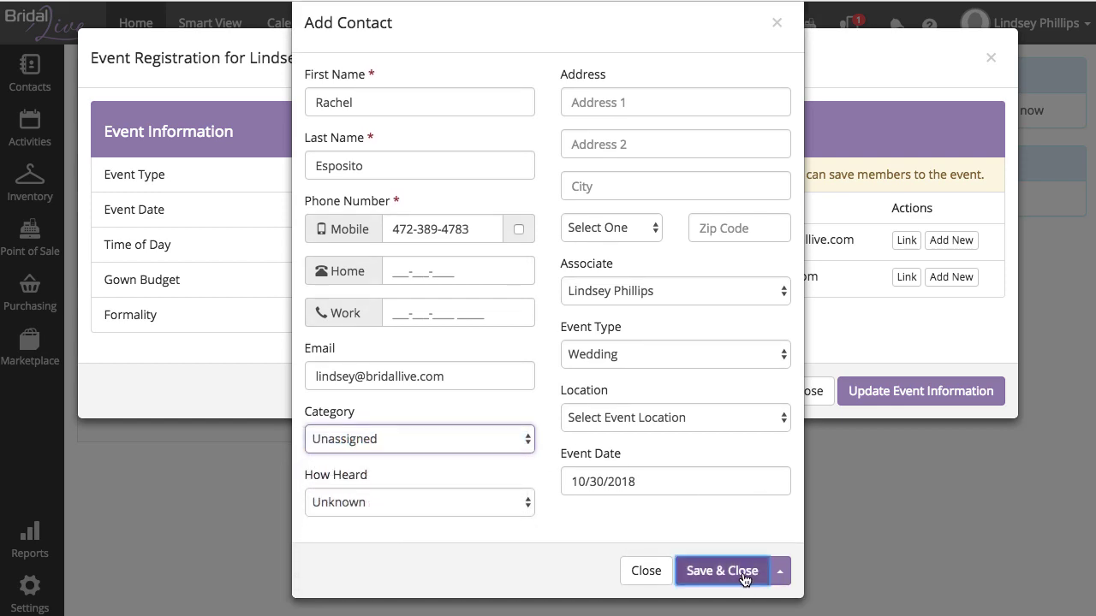
left_click(931, 274)
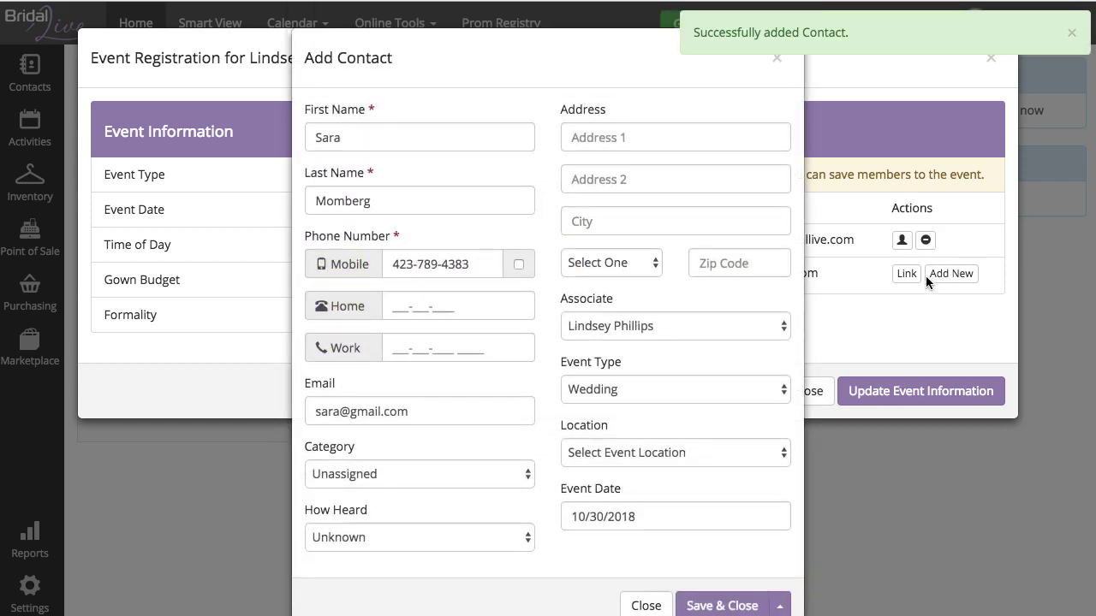
left_click(714, 605)
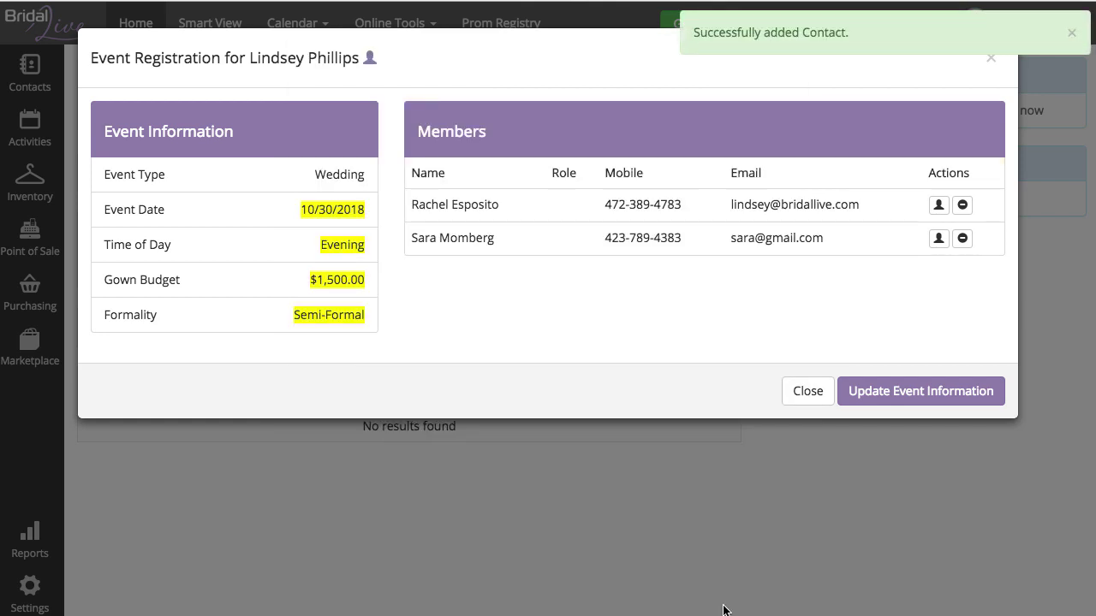
left_click(946, 389)
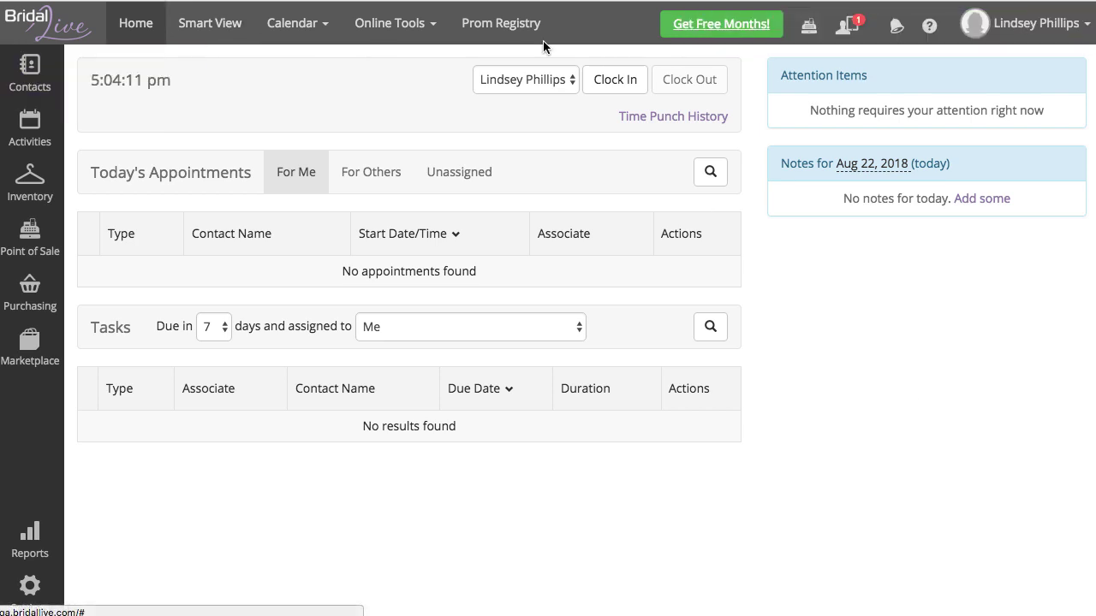
Step: Open the bride's contact, go to Event Details & Members, and select both bridesmaids in the Wedding Registry
left_click(847, 24)
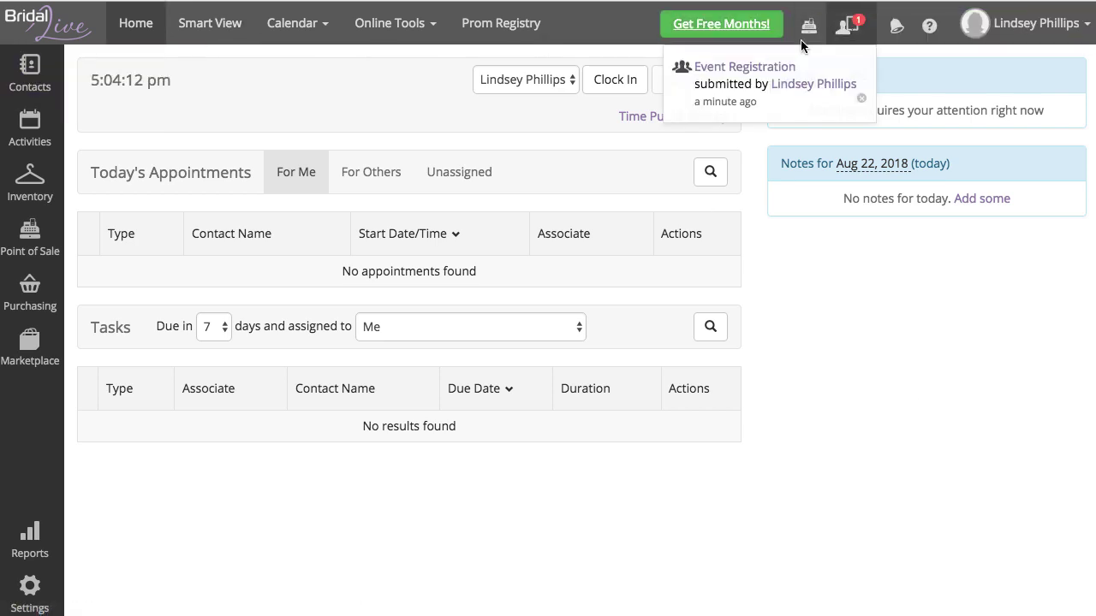
left_click(800, 86)
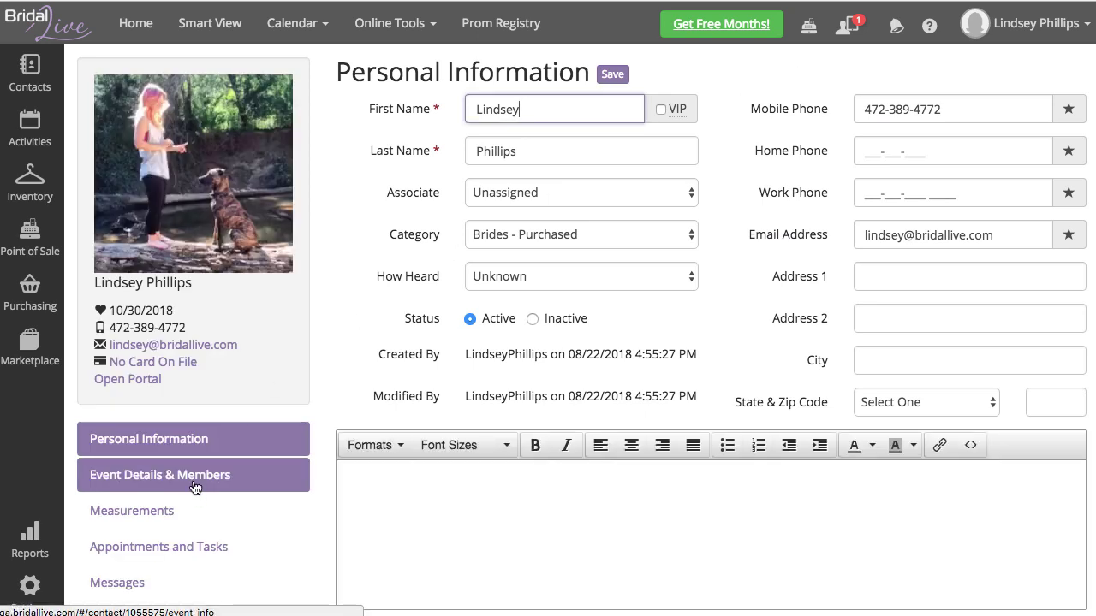
left_click(195, 487)
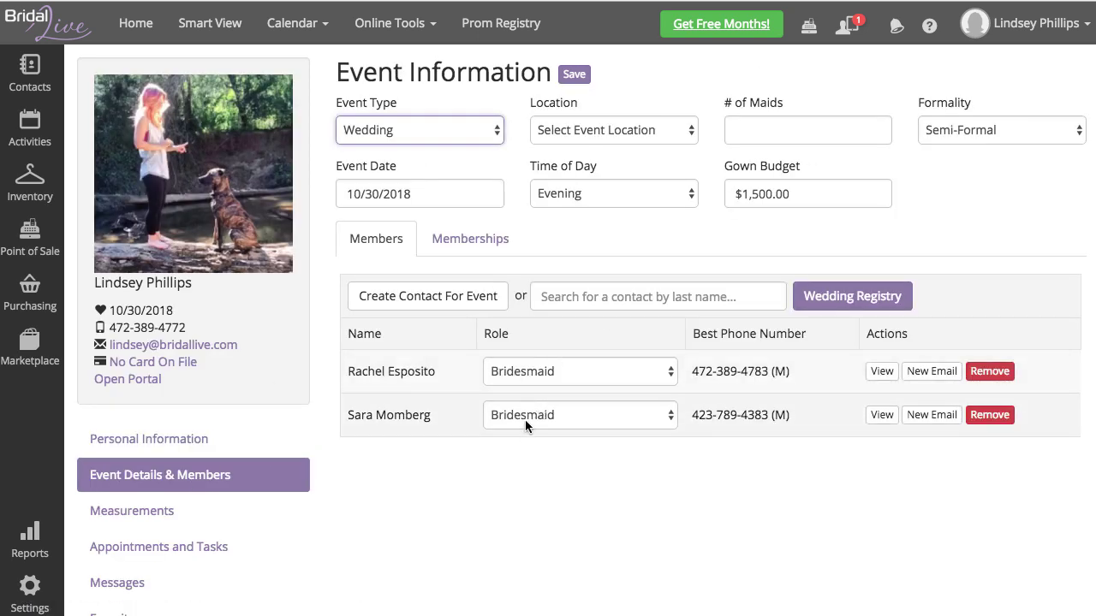
left_click(850, 299)
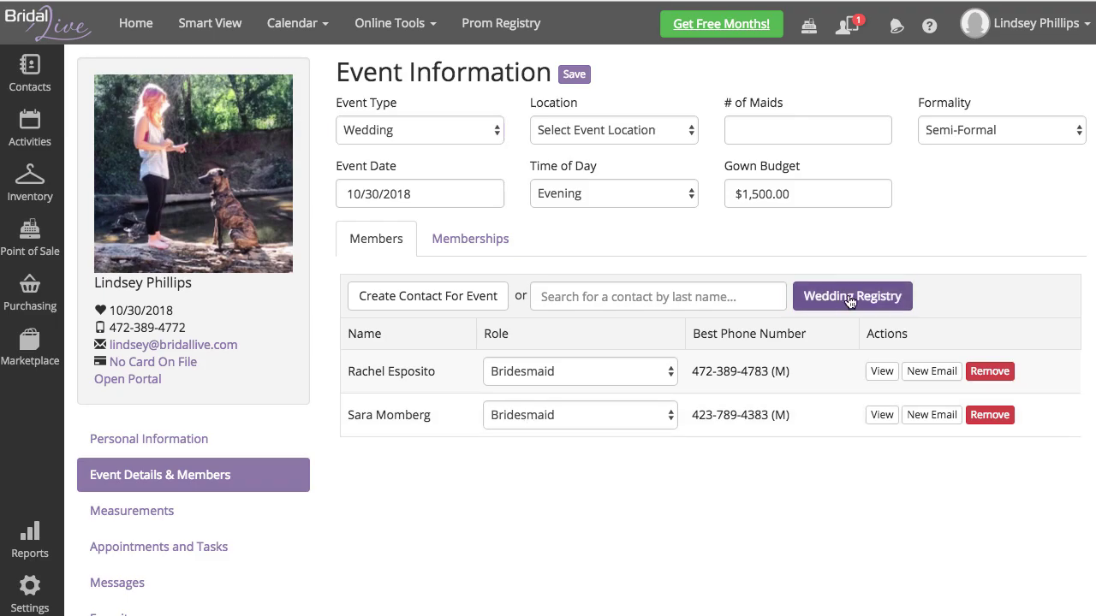
left_click(111, 161)
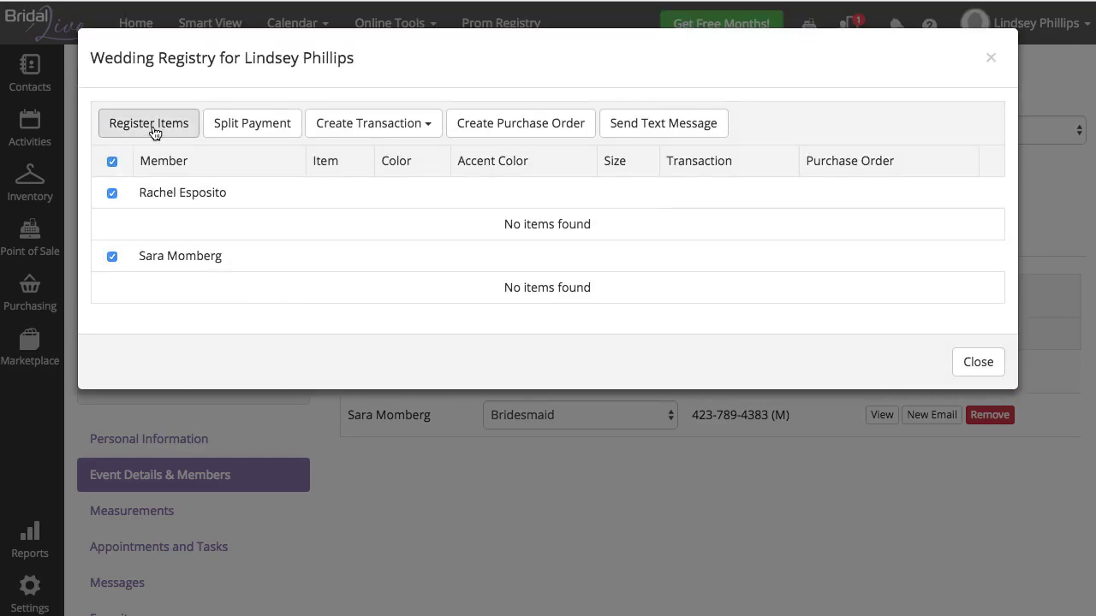
Step: Register bridesmaid dress F14-M1429 in Blue to both bridesmaids, found via the Bridesmaid Dresses filter
left_click(150, 124)
left_click(694, 295)
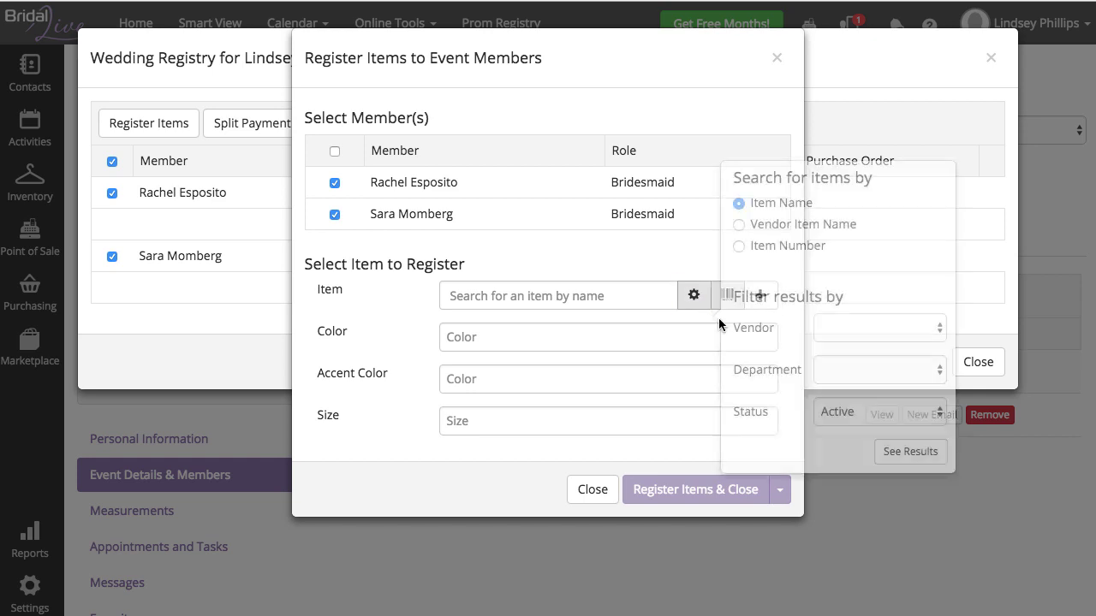
left_click(842, 370)
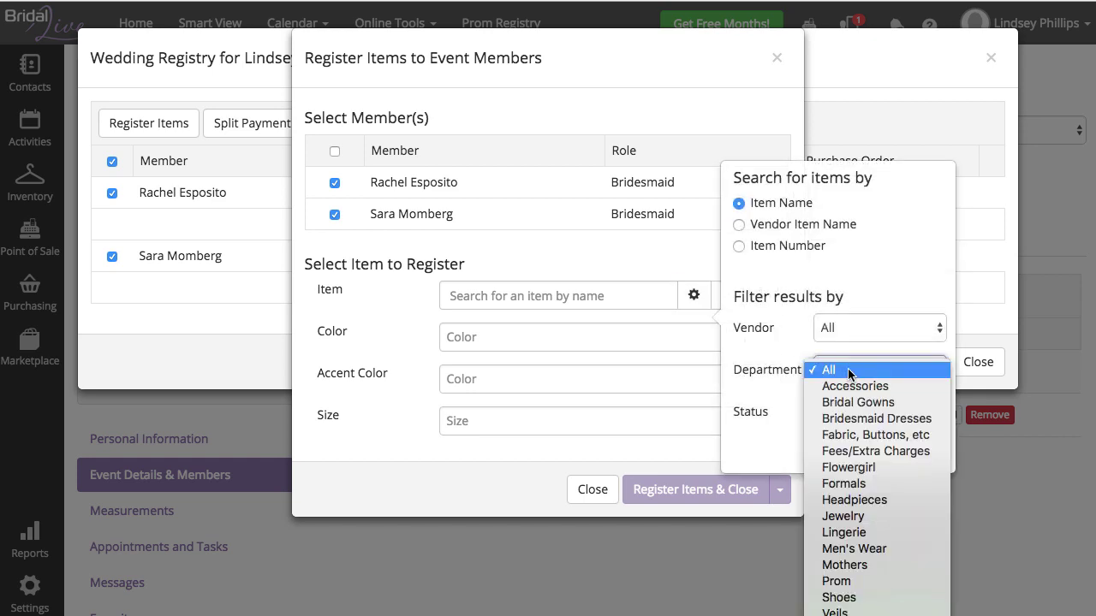
left_click(868, 418)
left_click(906, 448)
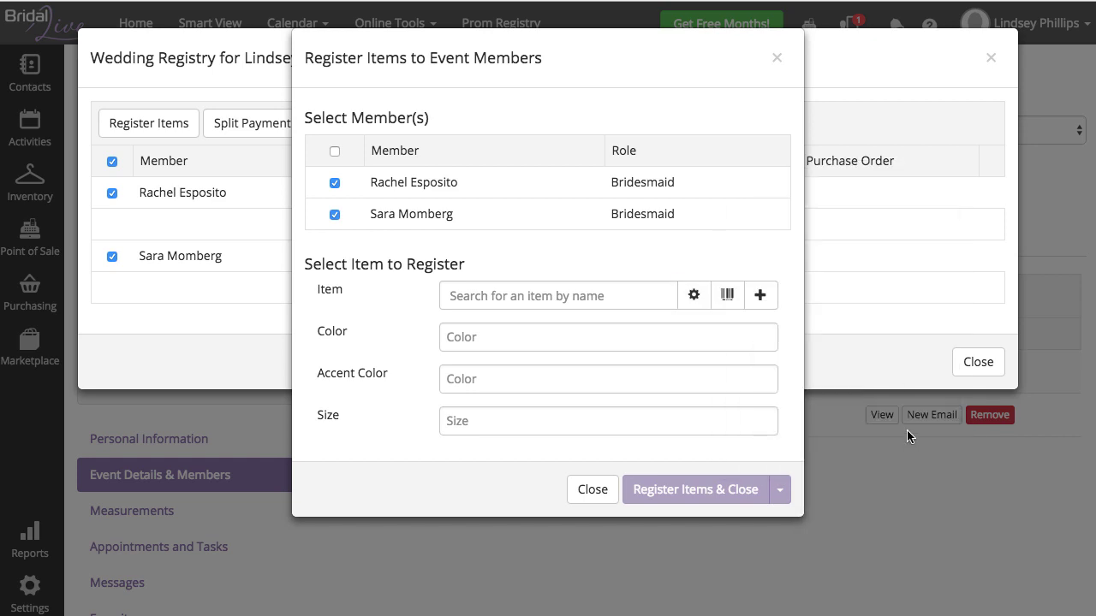
left_click(549, 368)
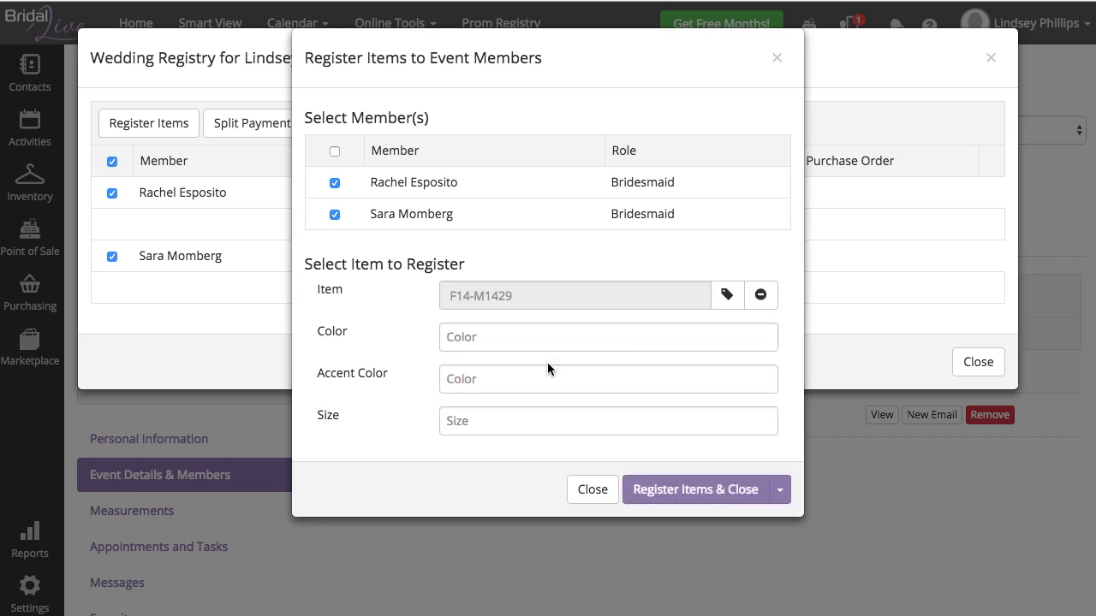
left_click(460, 339)
type("Blue")
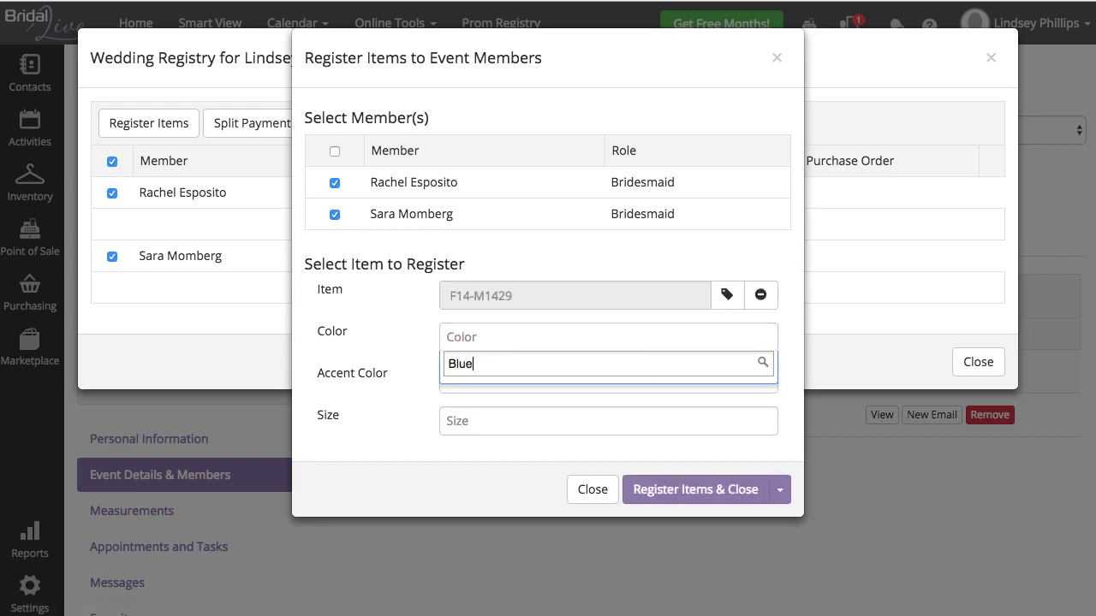
key("Return")
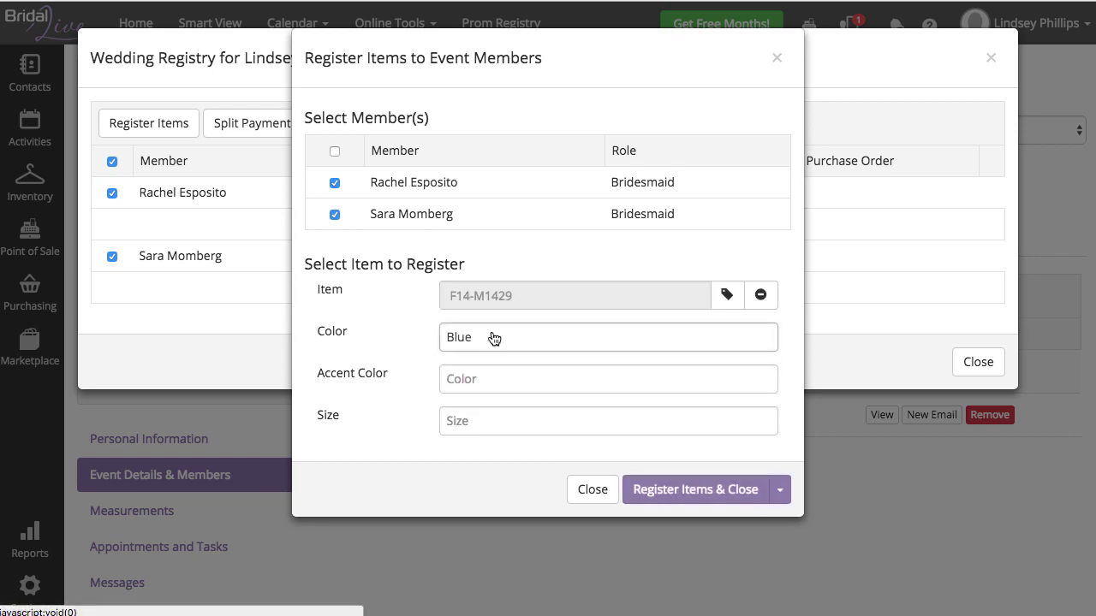
left_click(687, 484)
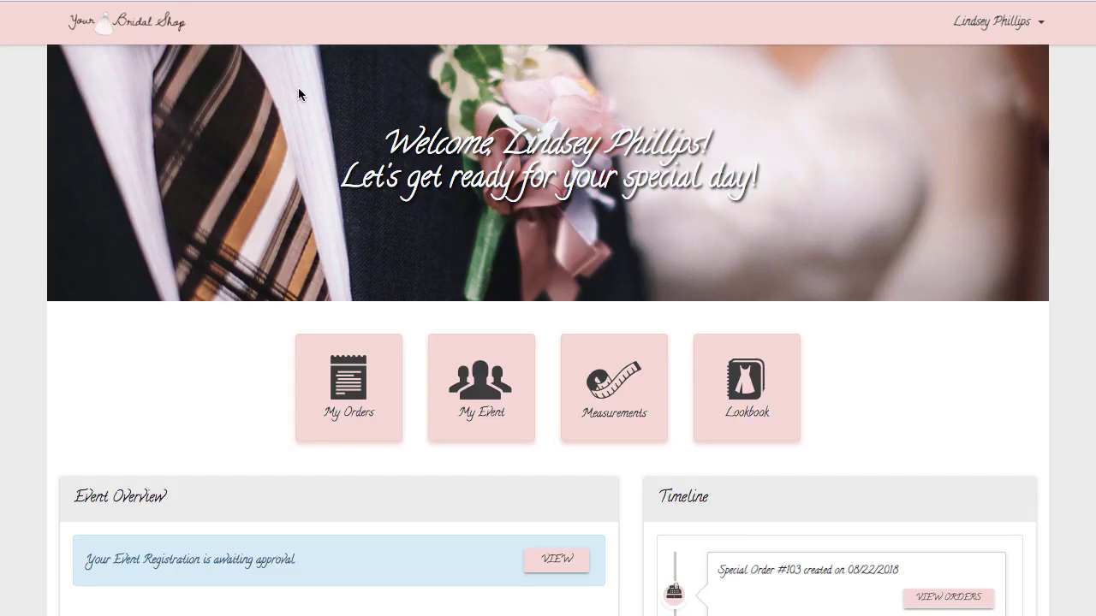
Step: Reload the portal dashboard and send the first bridesmaid a reminder to submit her measurements
left_click(58, 0)
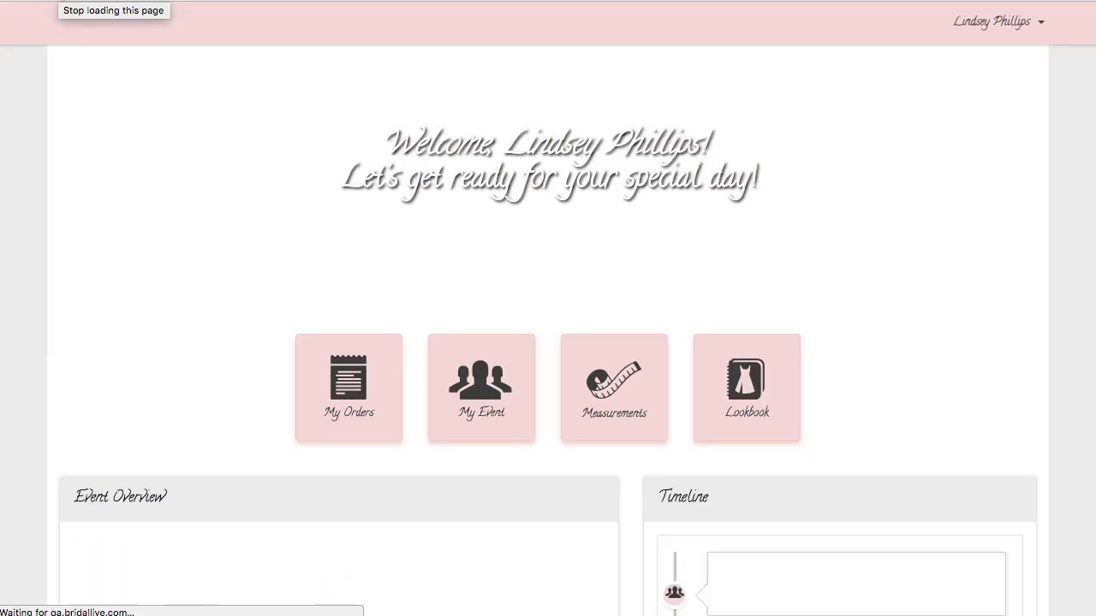
scroll(135, 265, "down", 5)
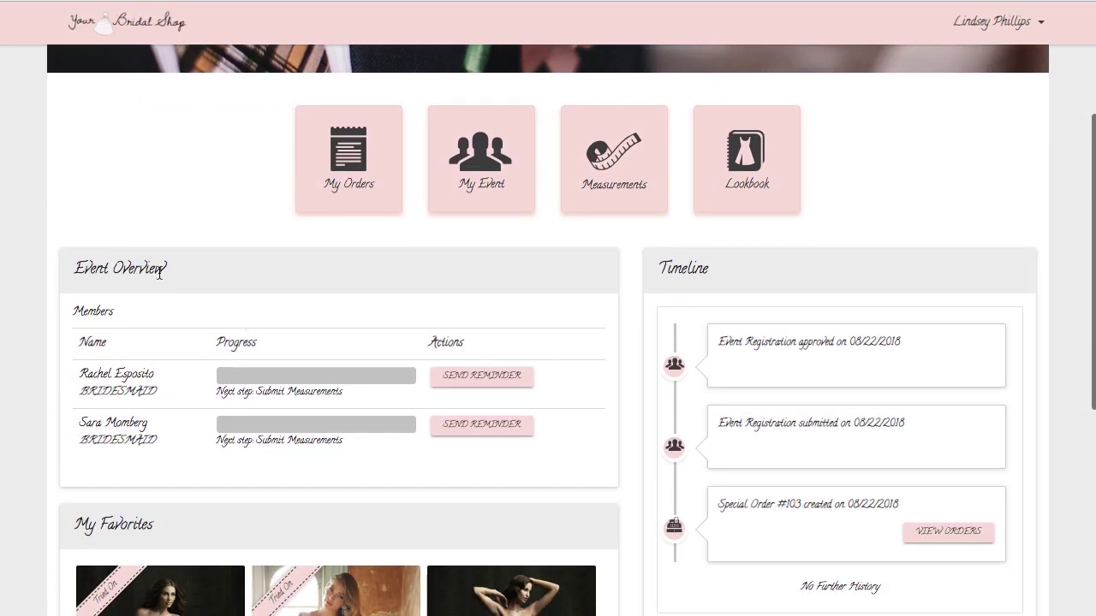
left_click_drag(166, 271, 74, 272)
left_click(244, 346)
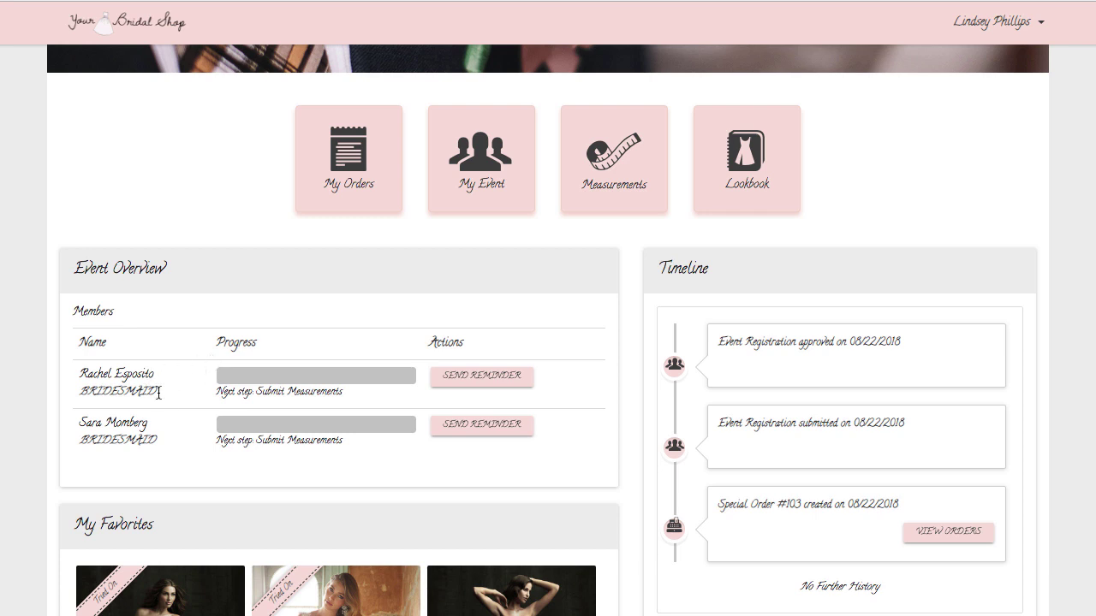
left_click(489, 382)
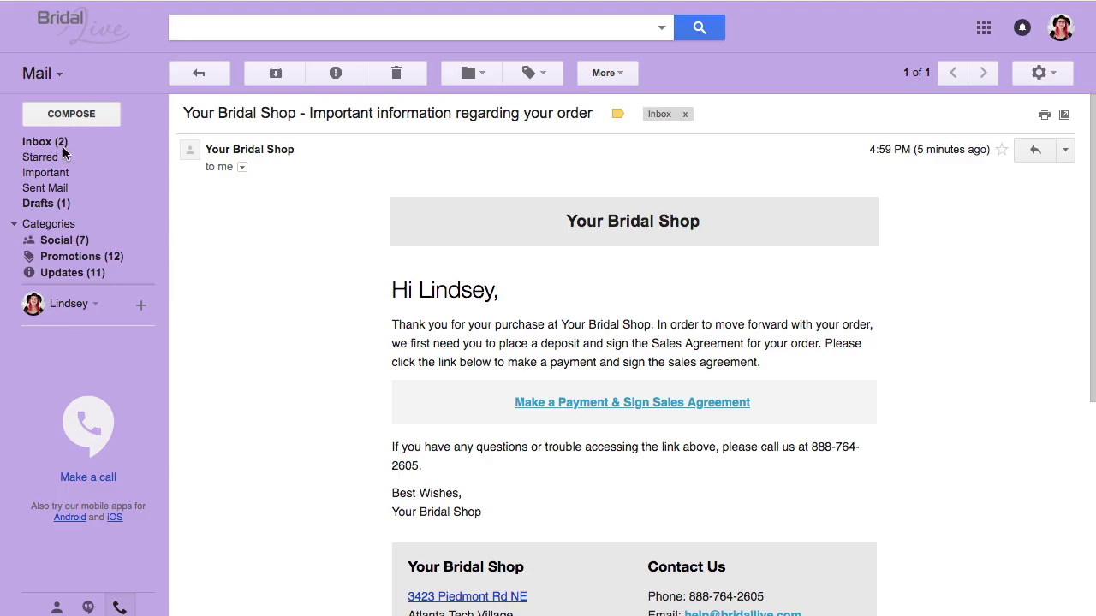
Step: Open the 'Please submit your measurements' email in the inbox and follow its Submit your Measurements link
left_click(65, 144)
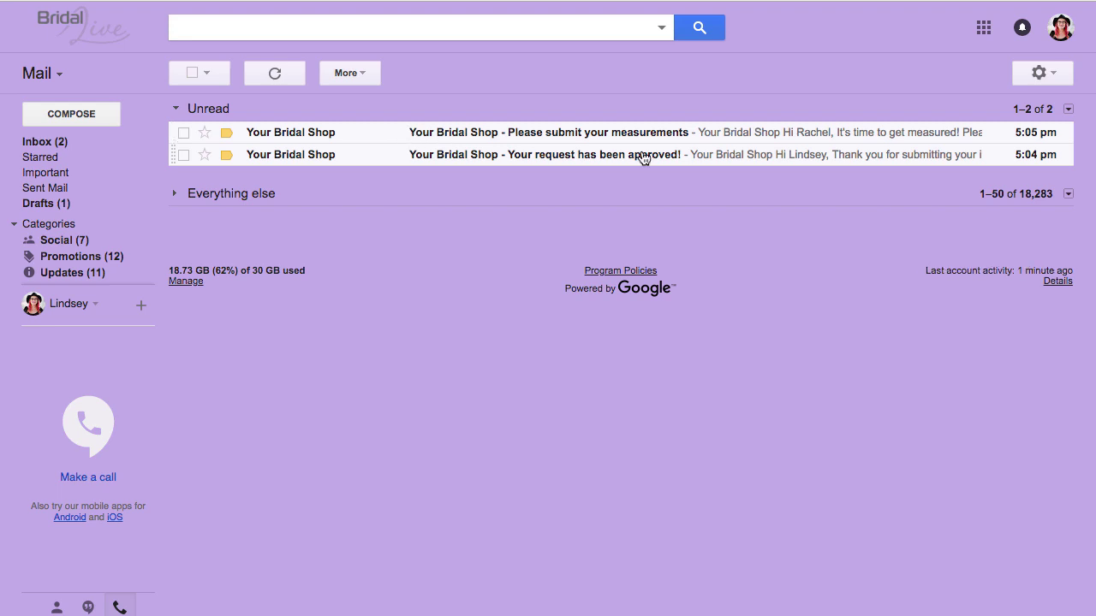
left_click(465, 137)
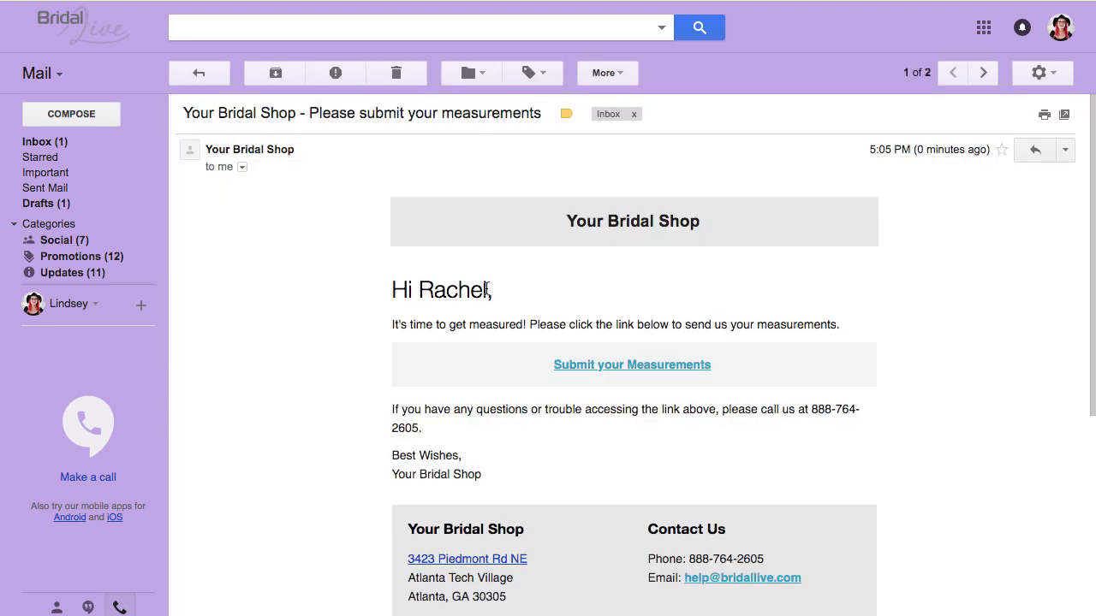
left_click(635, 365)
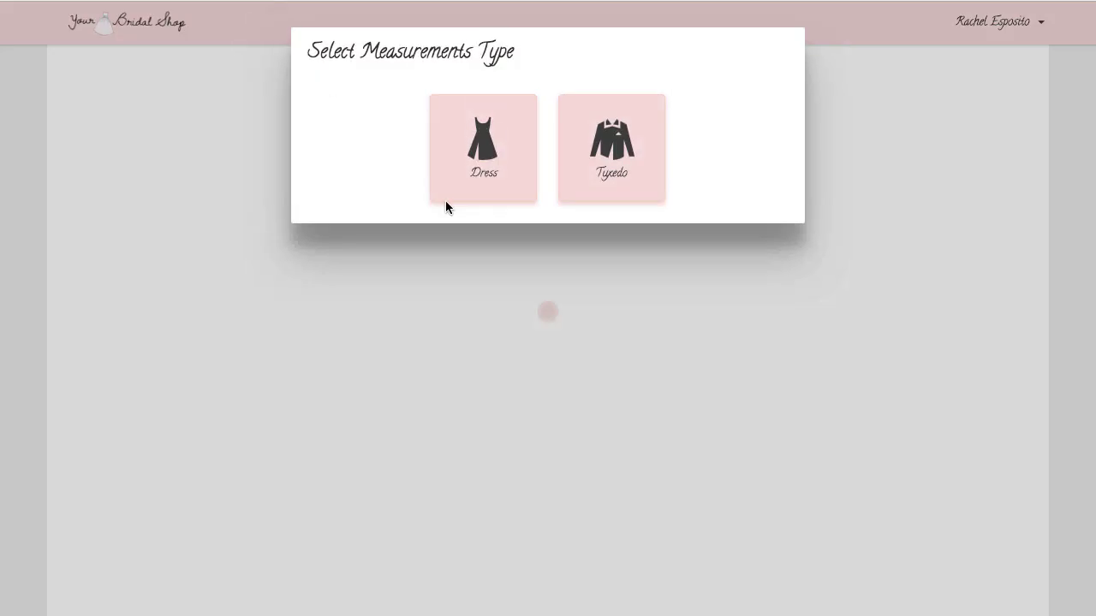
Step: Choose Dress measurements and enter bust 88 and 8 in every other field
left_click(495, 174)
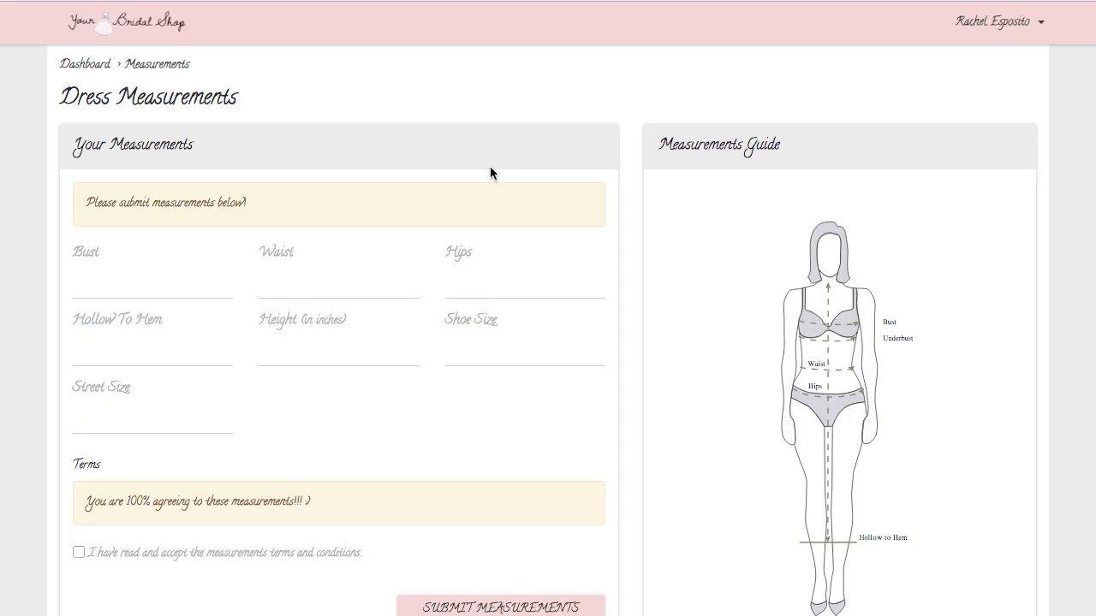
left_click(146, 290)
type("88")
key("Tab")
type("8")
key("Tab")
type("8\t8")
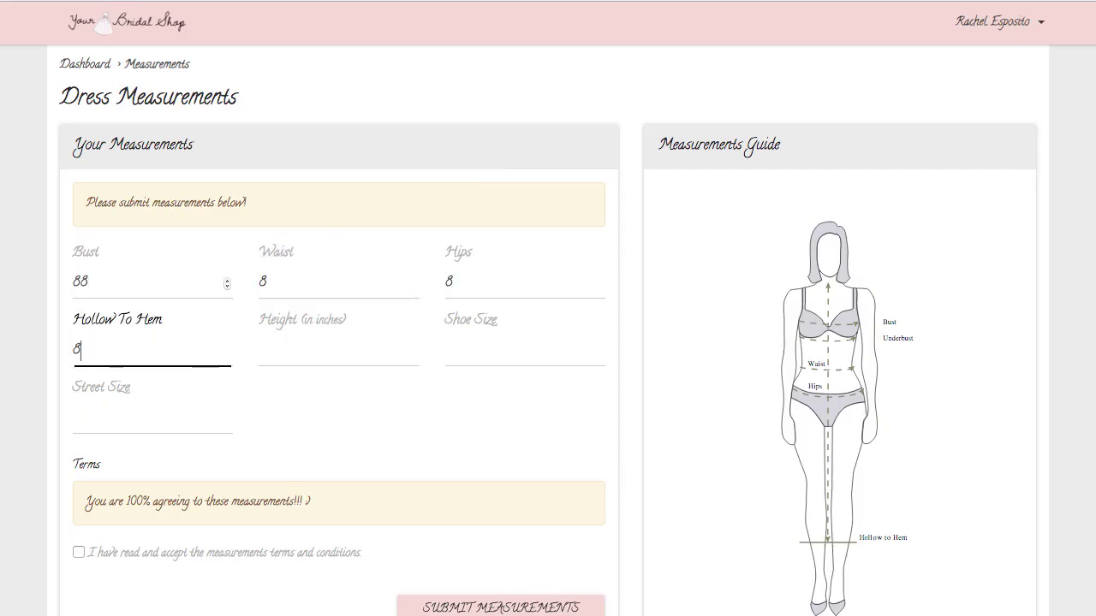
key("Tab")
type("8")
key("Tab")
type("8")
key("Tab")
type("8")
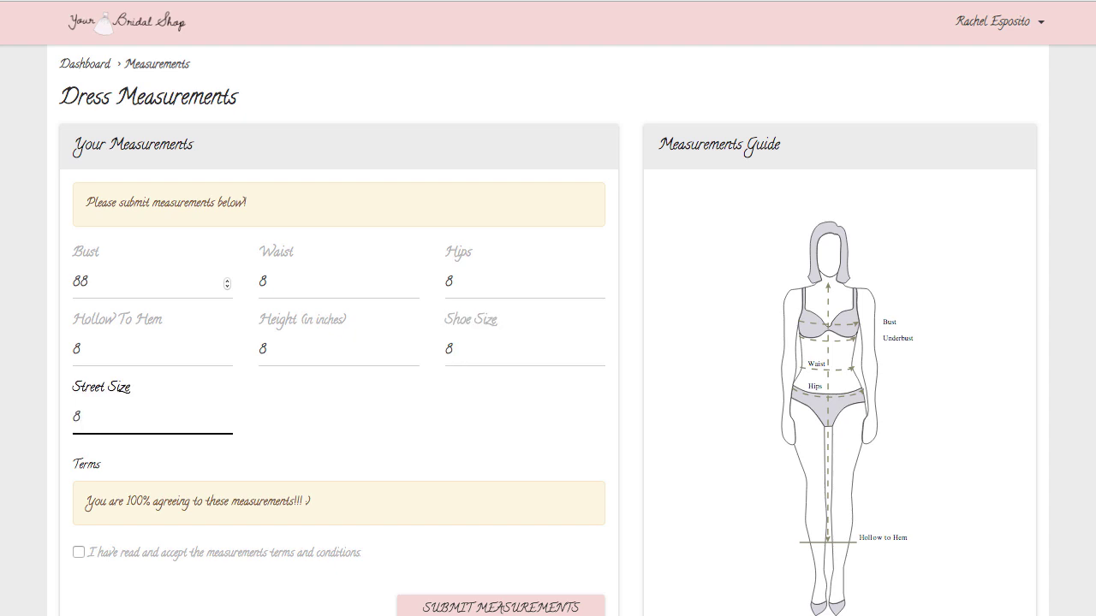
Step: Accept the measurement terms and conditions and submit the dress measurements
left_click(79, 552)
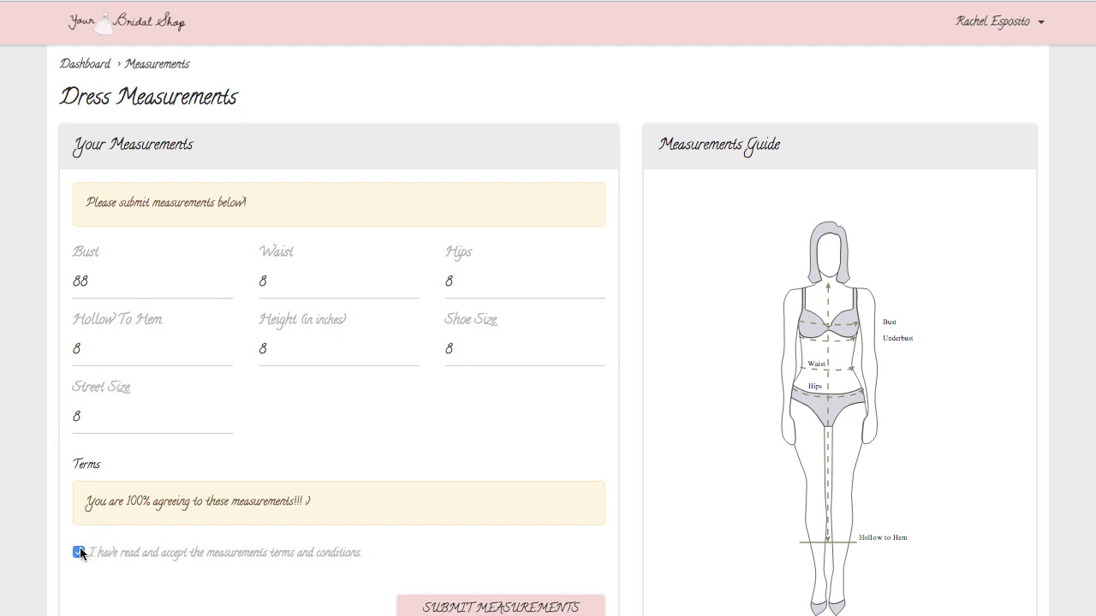
scroll(391, 495, "down", 1)
left_click(494, 516)
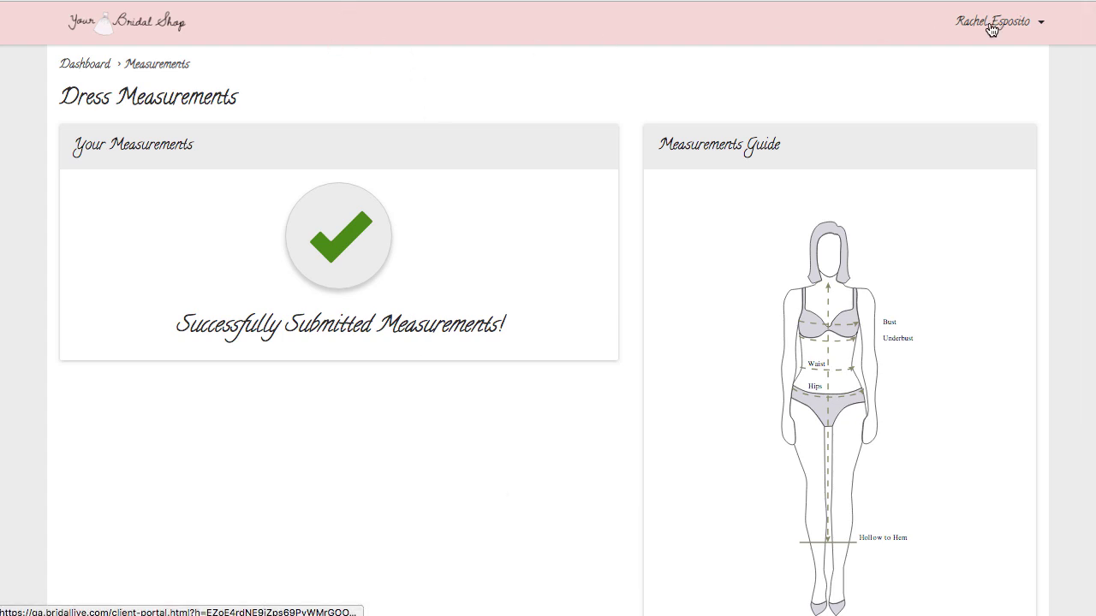
Step: Check the event page's member progress from the dashboard, then return to the dashboard
left_click(85, 63)
scroll(212, 139, "down", 3)
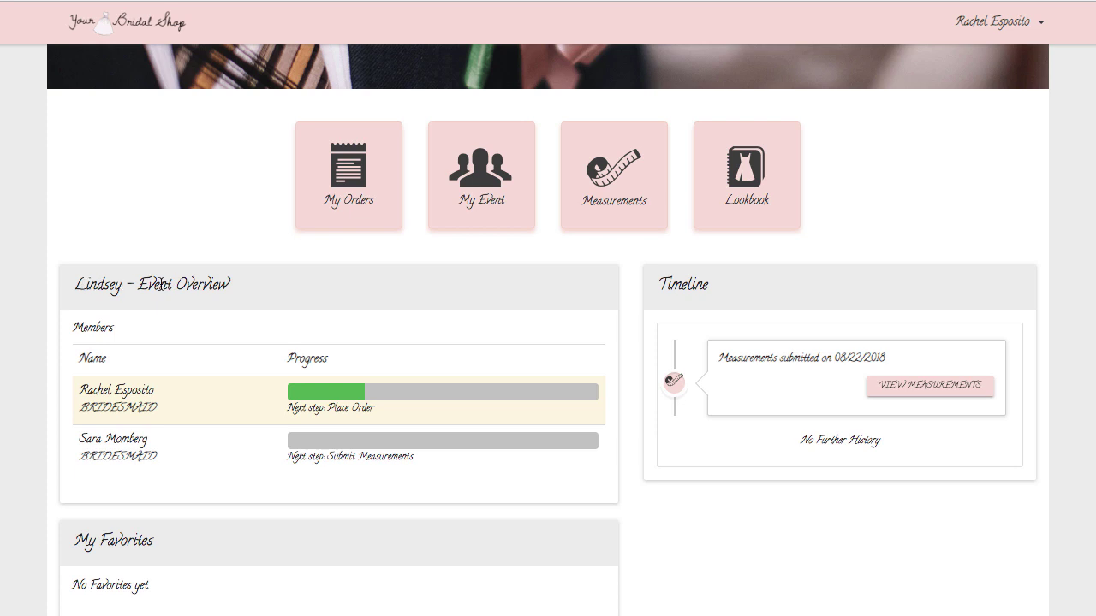
left_click(462, 175)
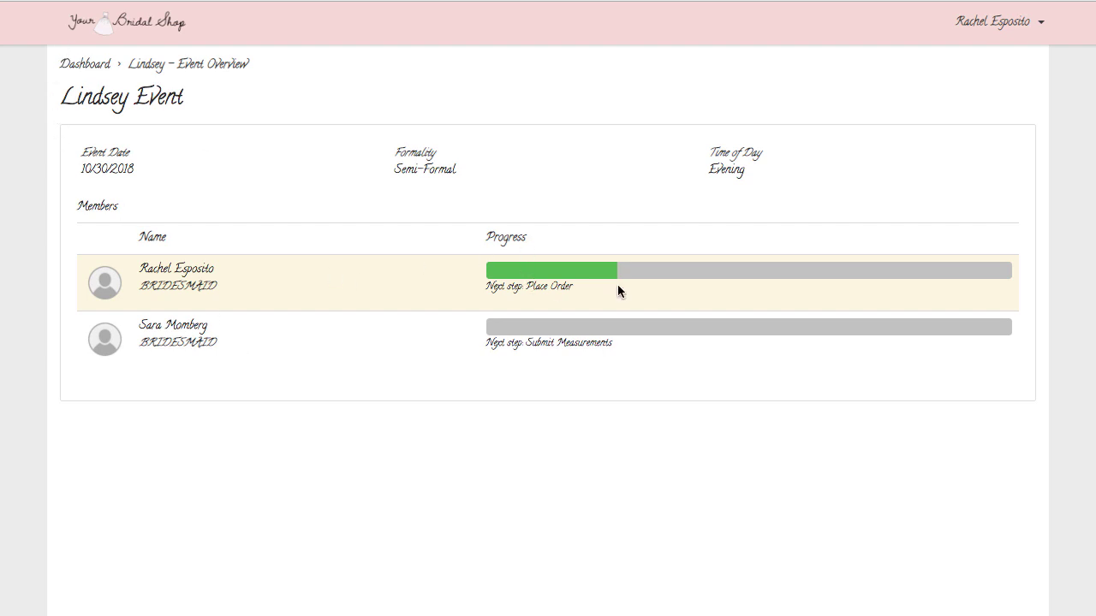
left_click(77, 68)
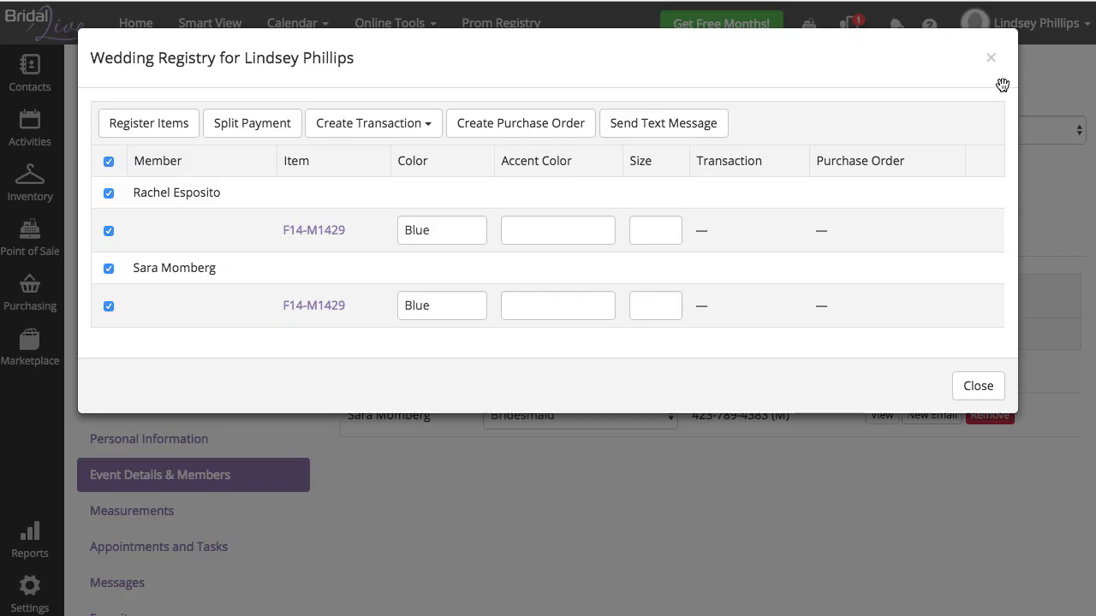
Step: Copy the bridesmaid's submitted measurements from the notification to her contact
left_click(988, 54)
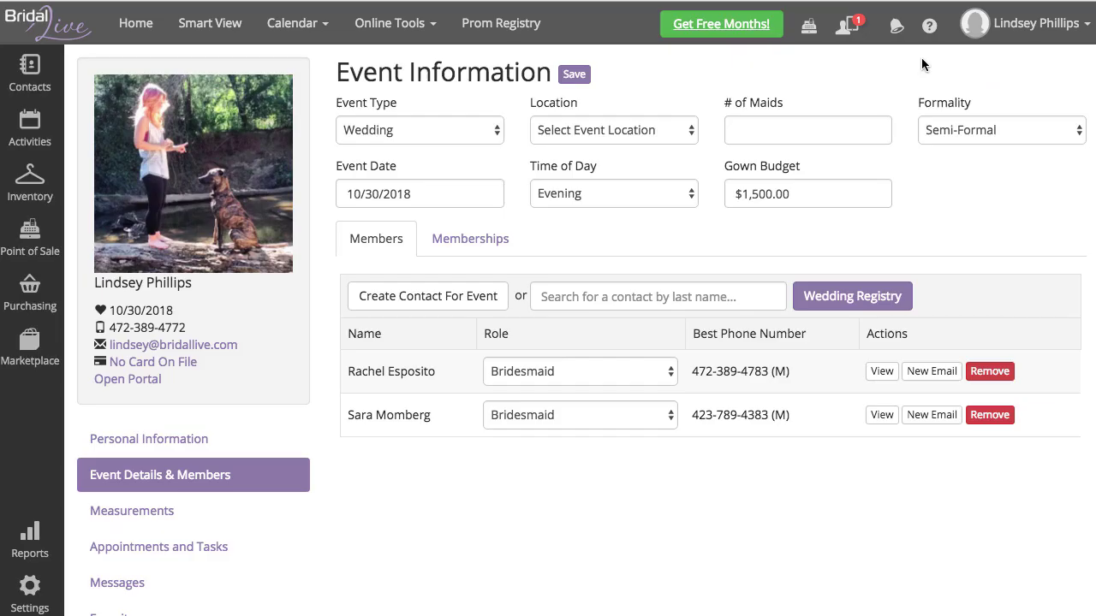
left_click(848, 25)
left_click(852, 102)
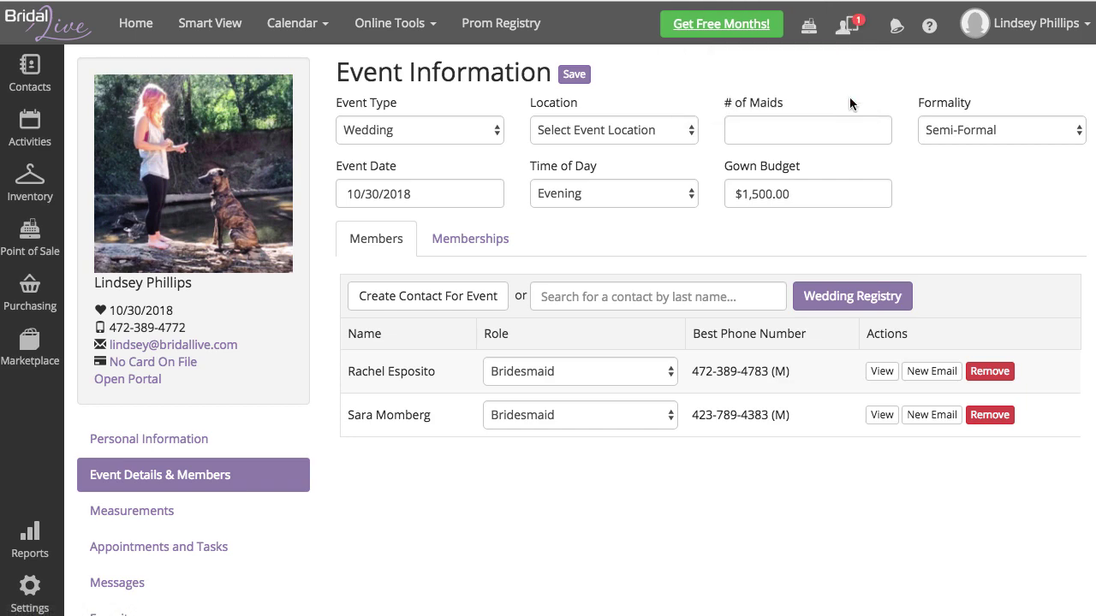
left_click(849, 29)
left_click(739, 70)
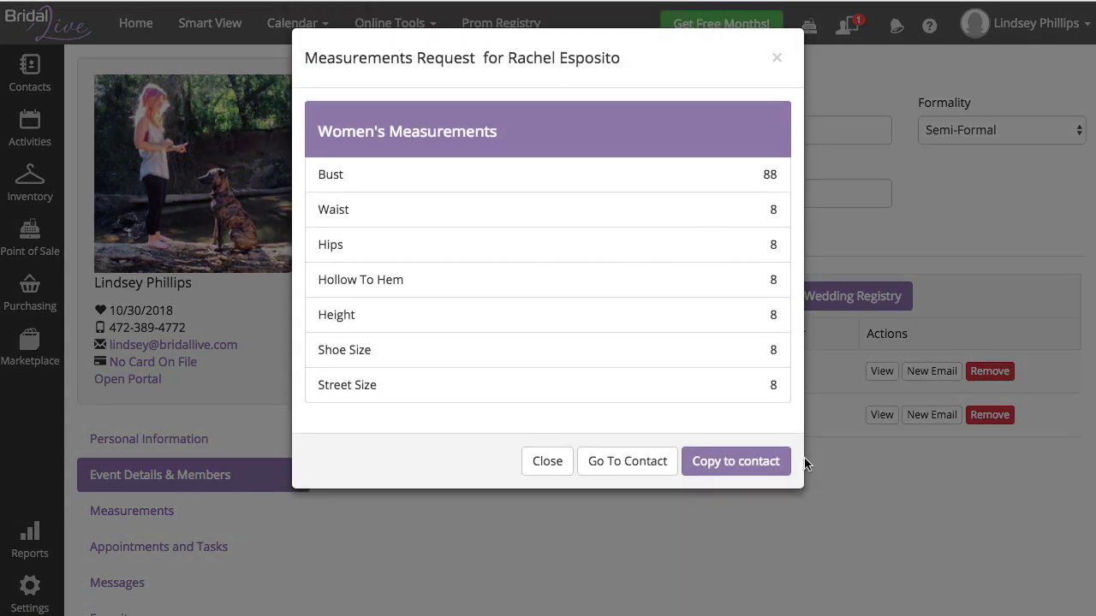
left_click(736, 462)
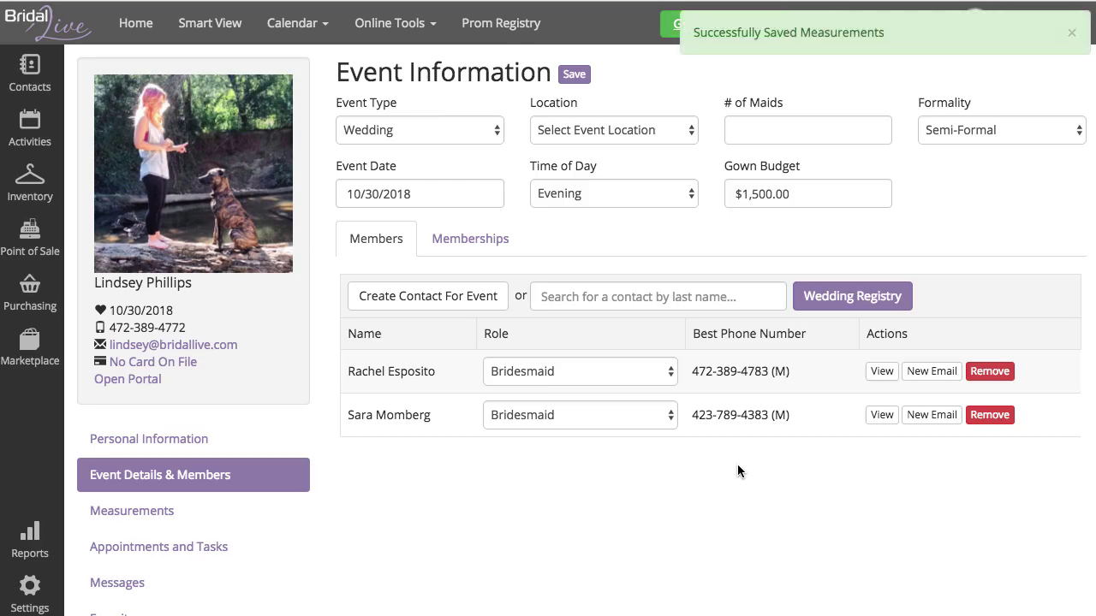
Step: Create a special order from her registered F14-M1429 item with size 4
left_click(844, 300)
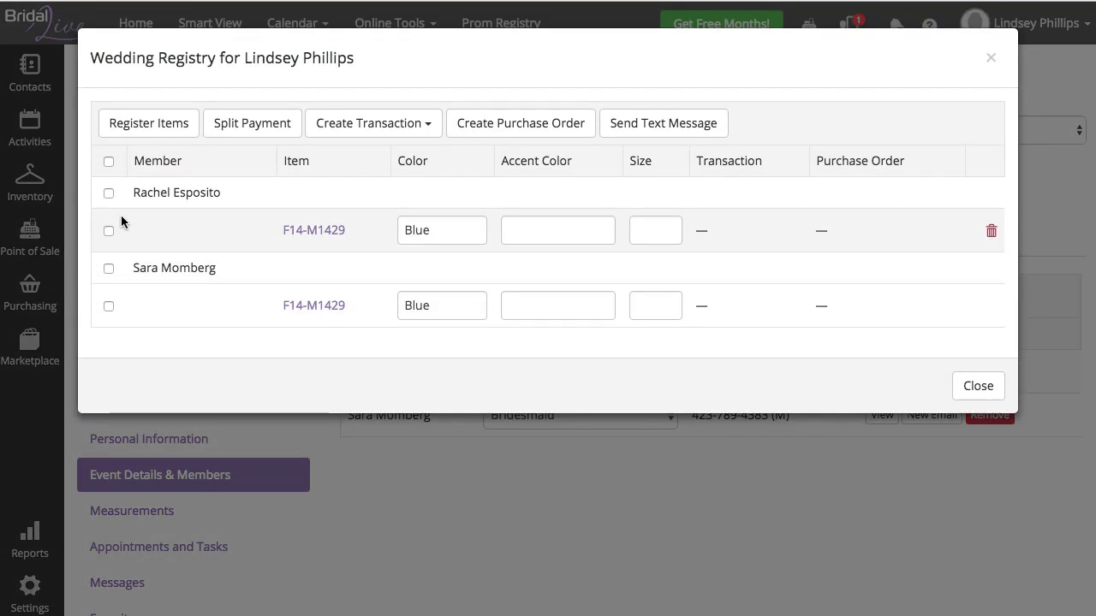
left_click(108, 193)
left_click(370, 124)
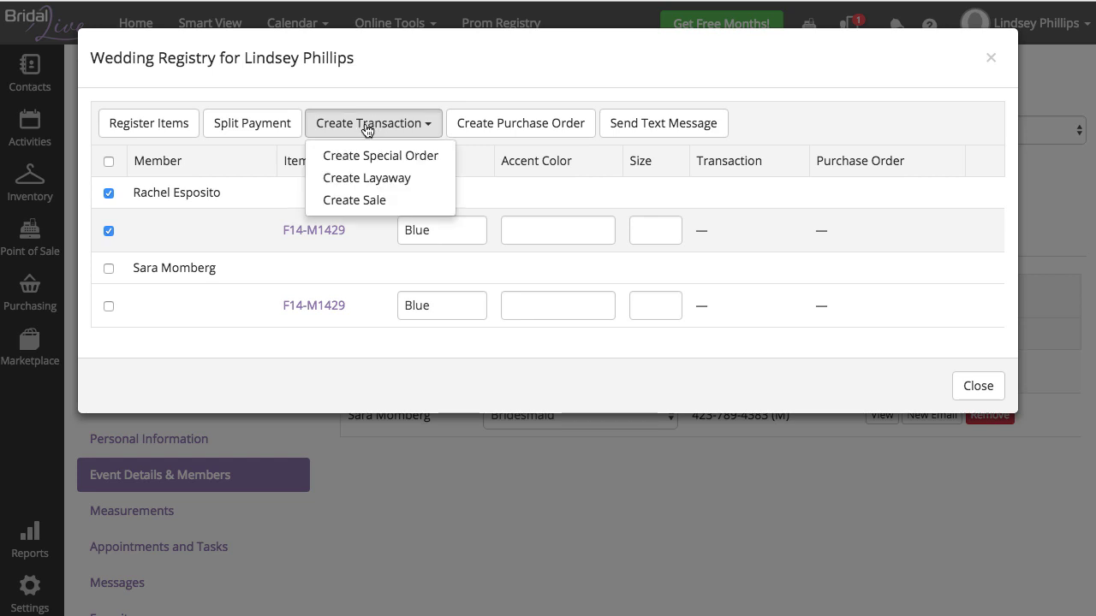
left_click(358, 157)
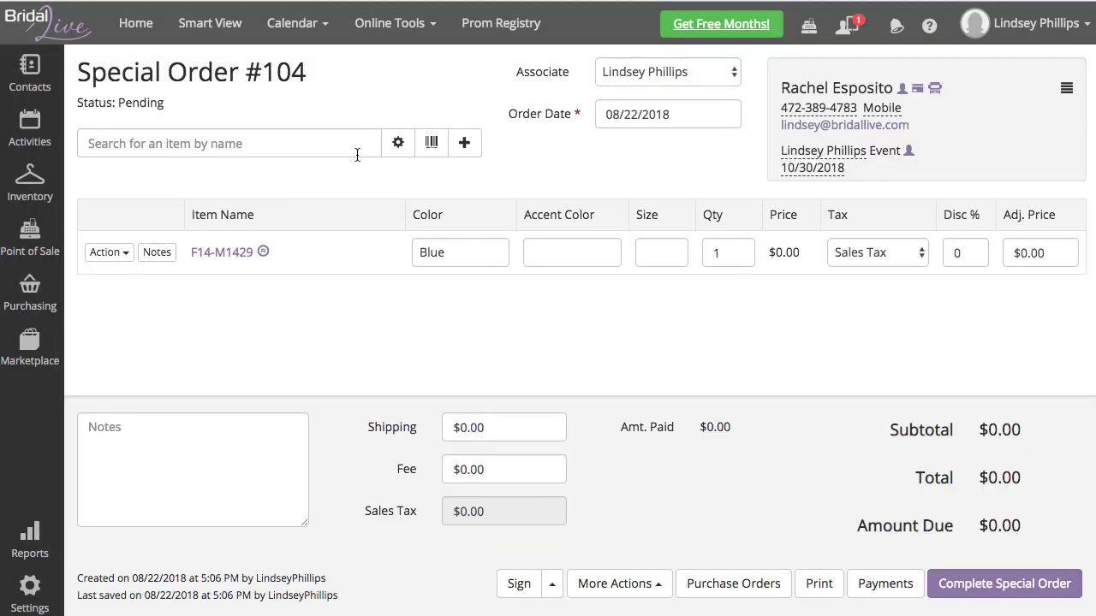
left_click(657, 262)
key("Return")
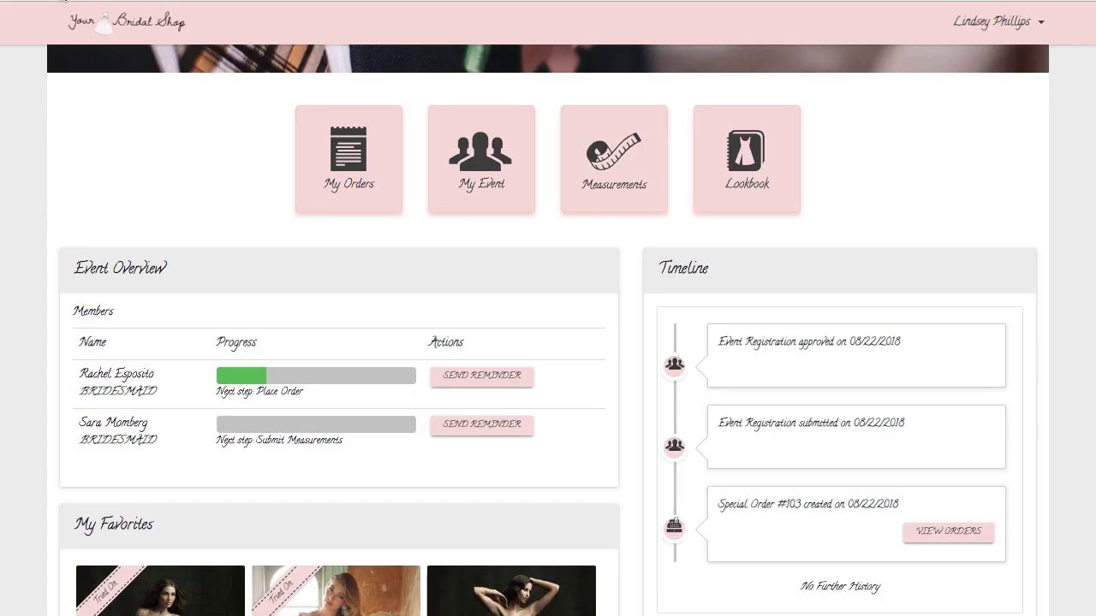
left_click(72, 7)
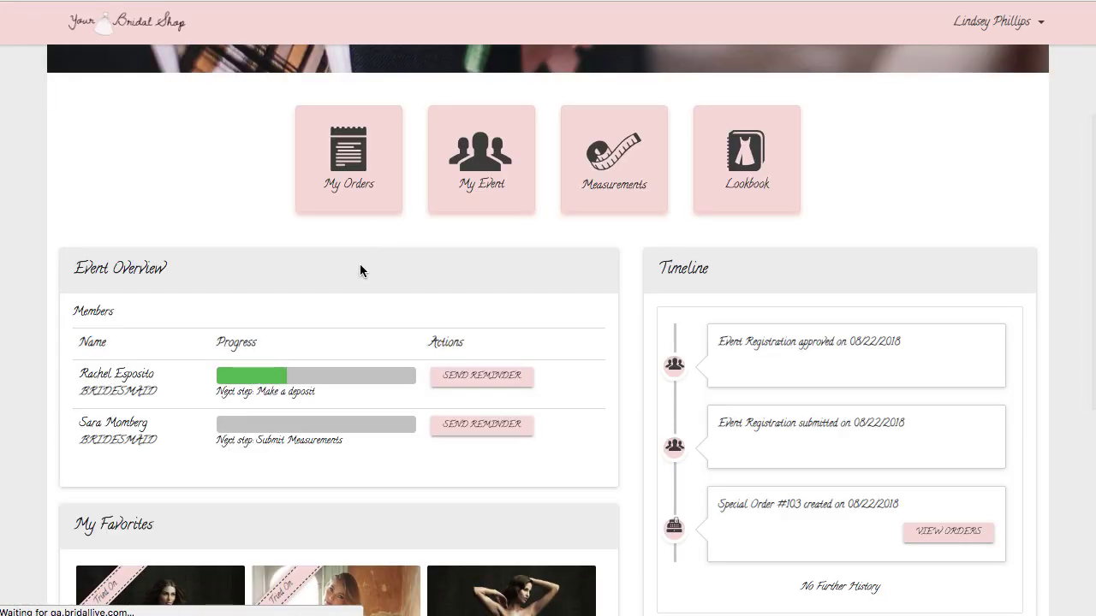
Step: Send the first bridesmaid a deposit reminder and open the order information email in Gmail
left_click(492, 377)
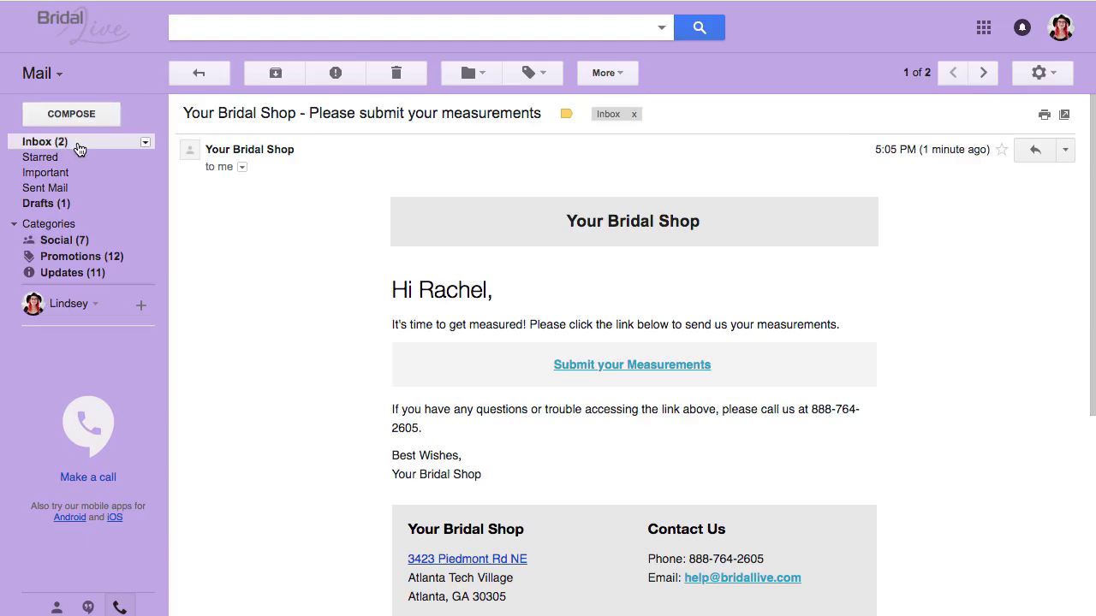
left_click(70, 141)
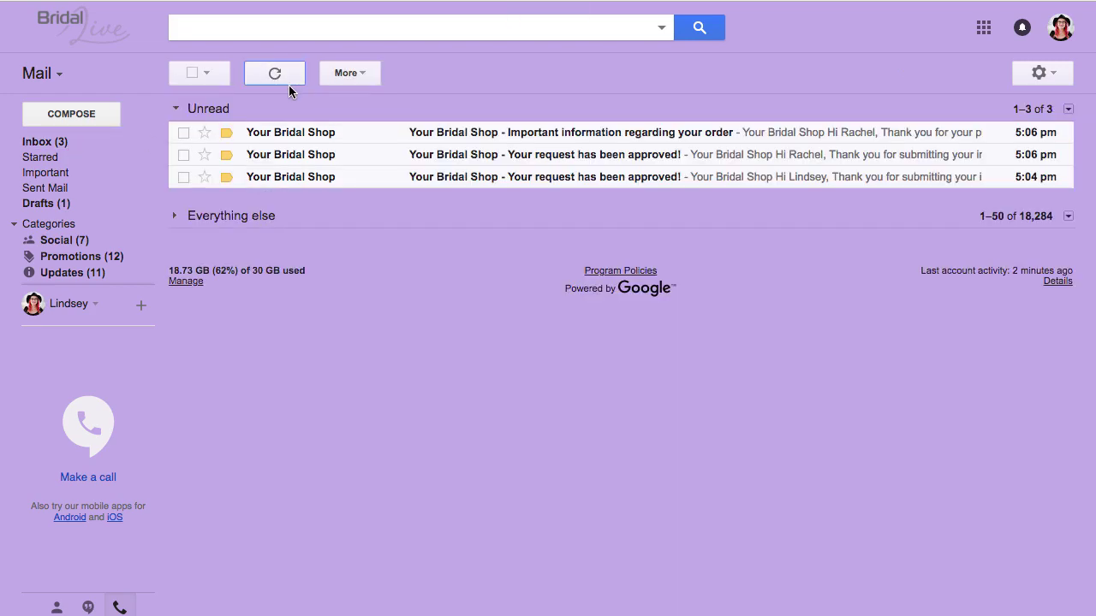
left_click(597, 137)
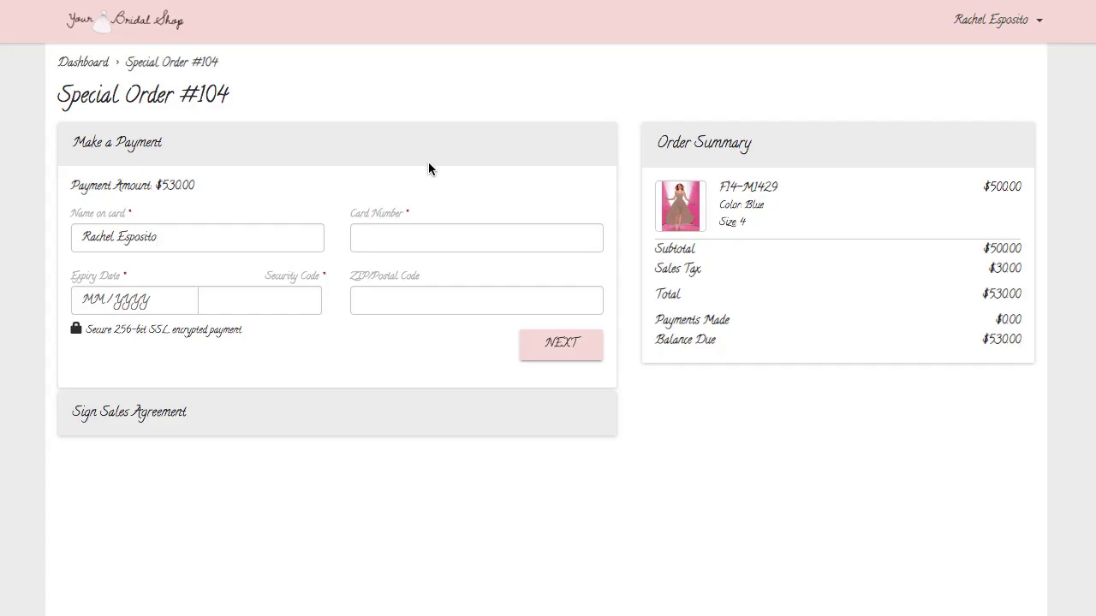
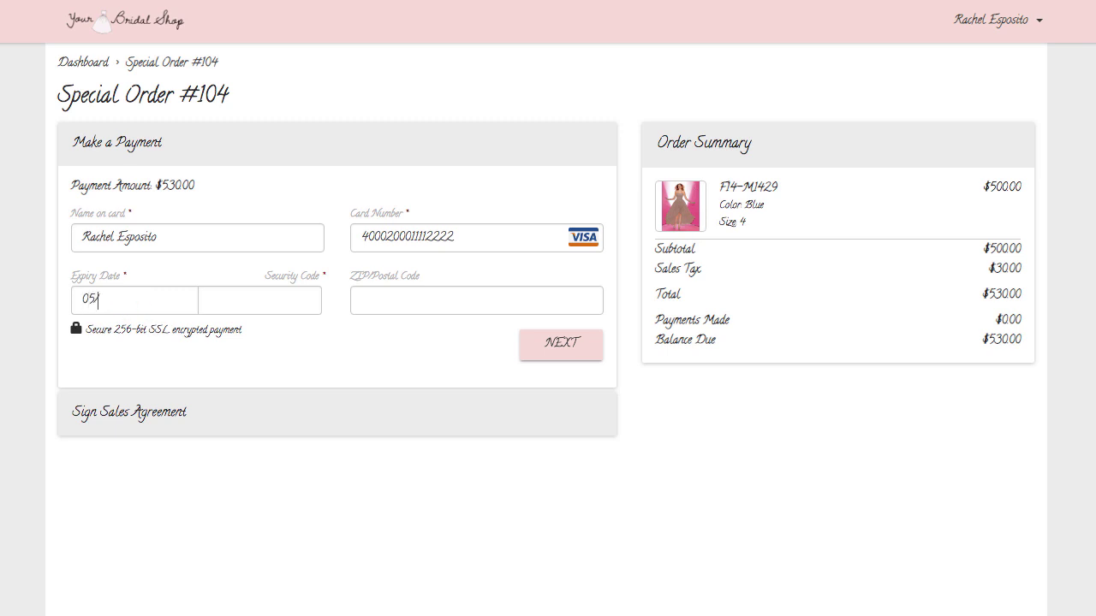
Step: Pay the $530.00 balance with the card number, expiry, security code and ZIP code
left_click(269, 303)
type("123")
left_click(366, 302)
type("30317")
left_click(556, 344)
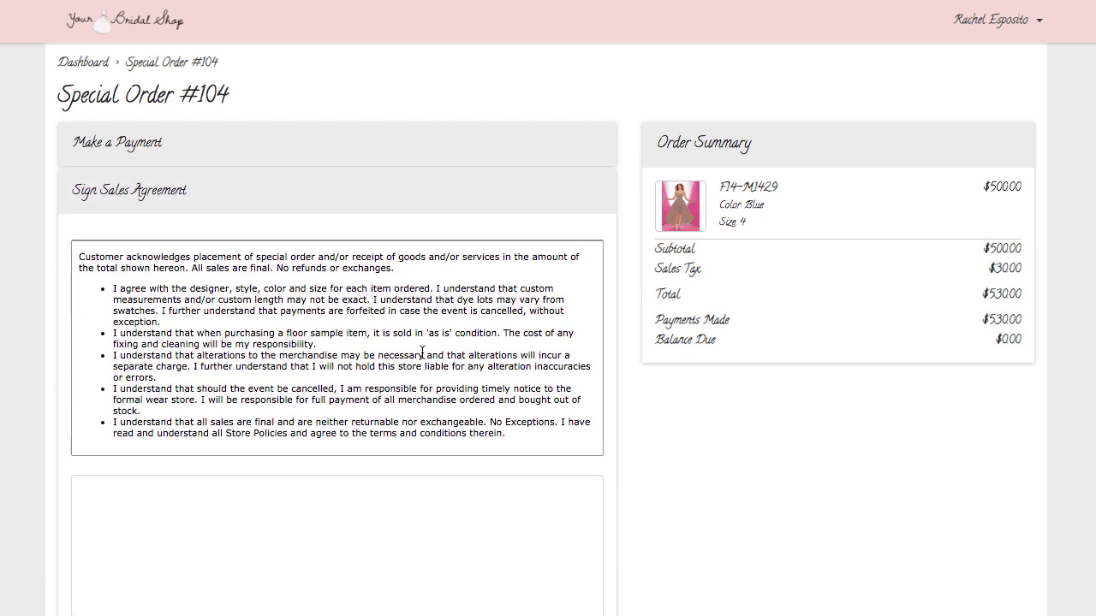
Step: Draw a signature, sign and accept the sales agreement, and check the dashboard progress
scroll(180, 471, "down", 3)
mouse_move(133, 272)
left_mouse_down()
mouse_move(115, 325)
mouse_move(188, 324)
left_mouse_up()
left_click_drag(198, 276, 232, 322)
left_click_drag(260, 255, 312, 310)
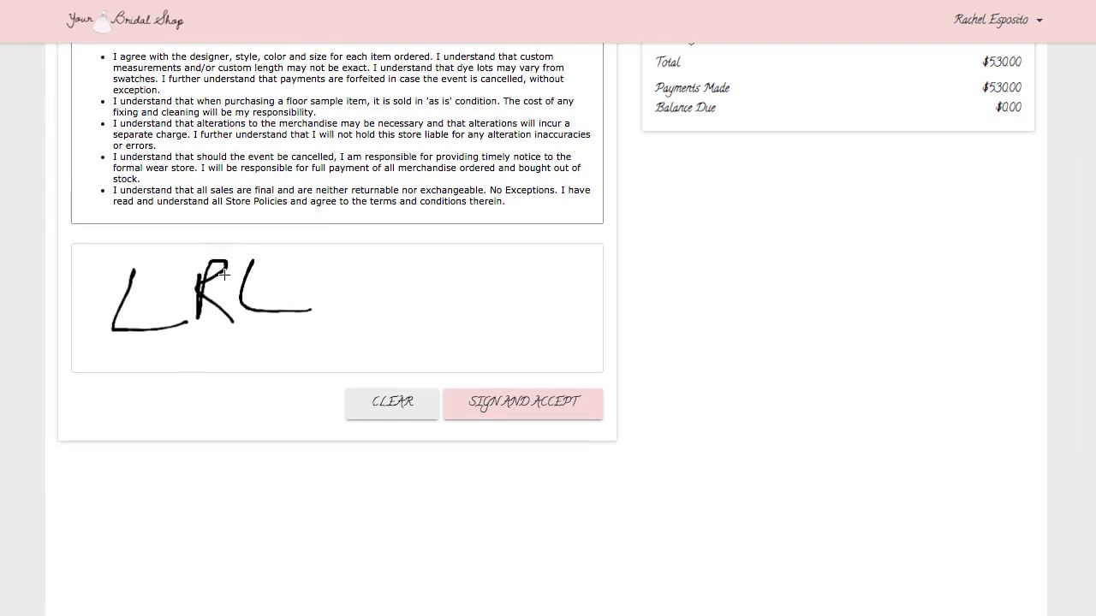
mouse_move(221, 274)
left_mouse_down()
mouse_move(282, 274)
mouse_move(319, 257)
left_mouse_up()
left_click(557, 414)
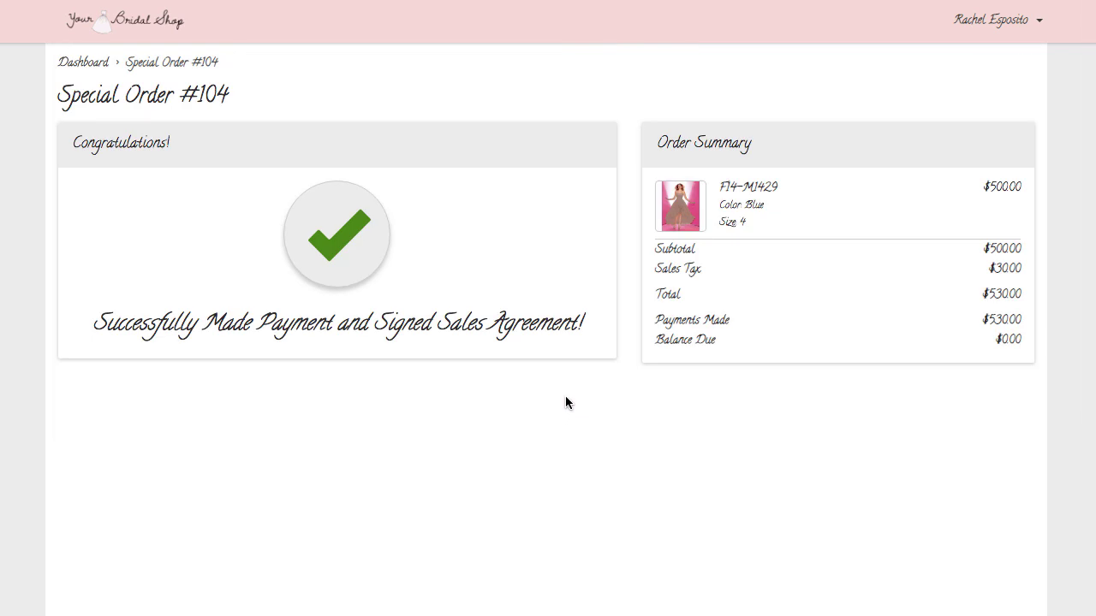
left_click(92, 69)
scroll(160, 231, "down", 4)
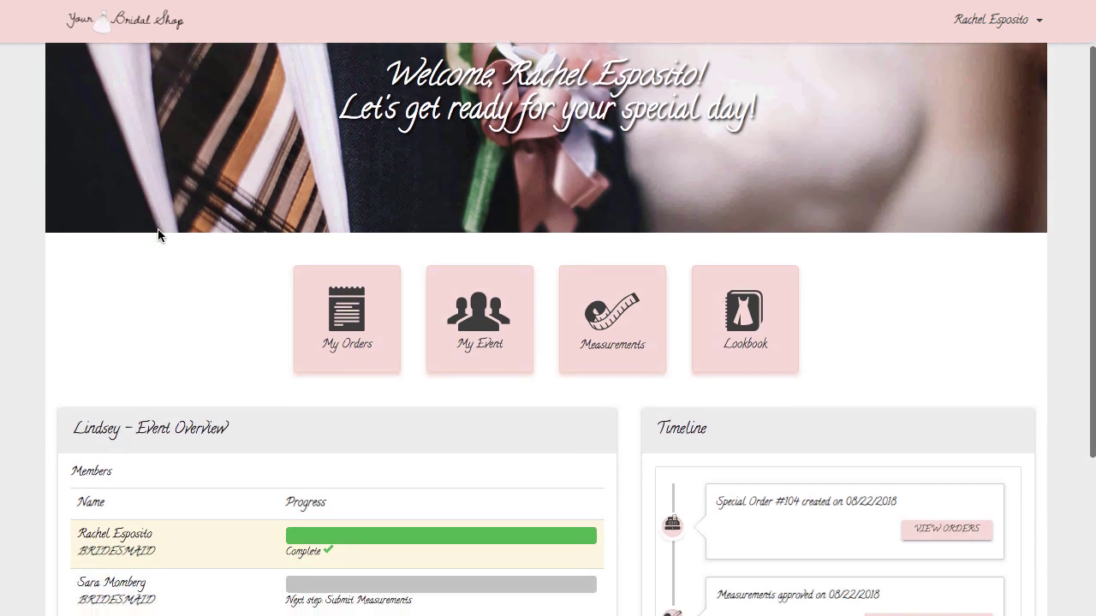